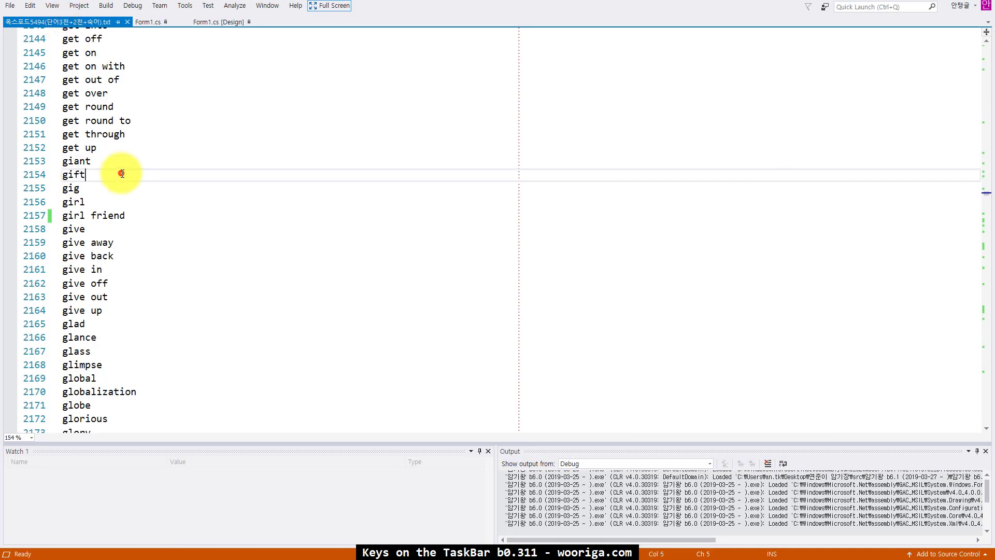
# Copy the entire word list from the text file and paste it into the word box of the 암기왕 b6.0 window
pyautogui.hotkey('ctrl', 'a')
pyautogui.hotkey('alt', 'Tab')
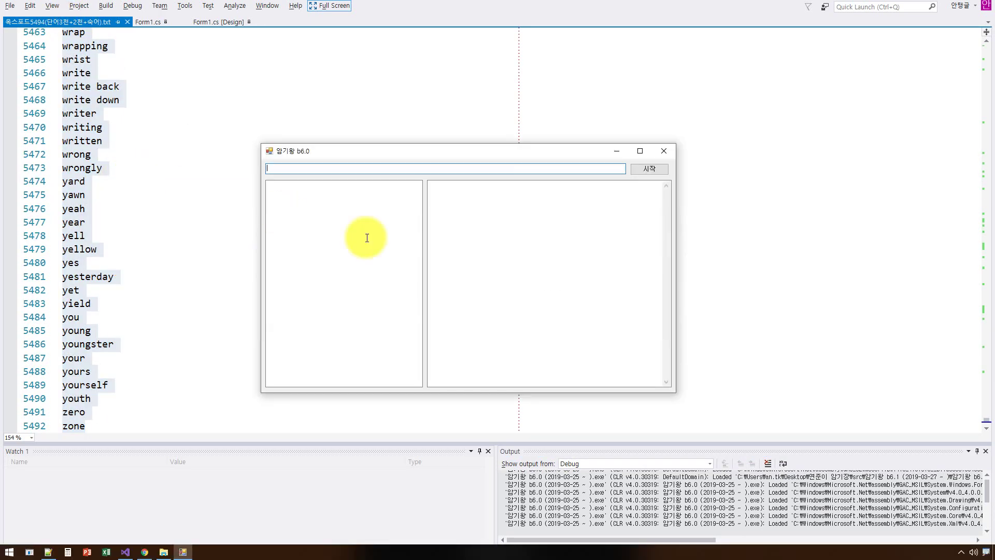
pyautogui.click(323, 255)
pyautogui.hotkey('ctrl', 'v')
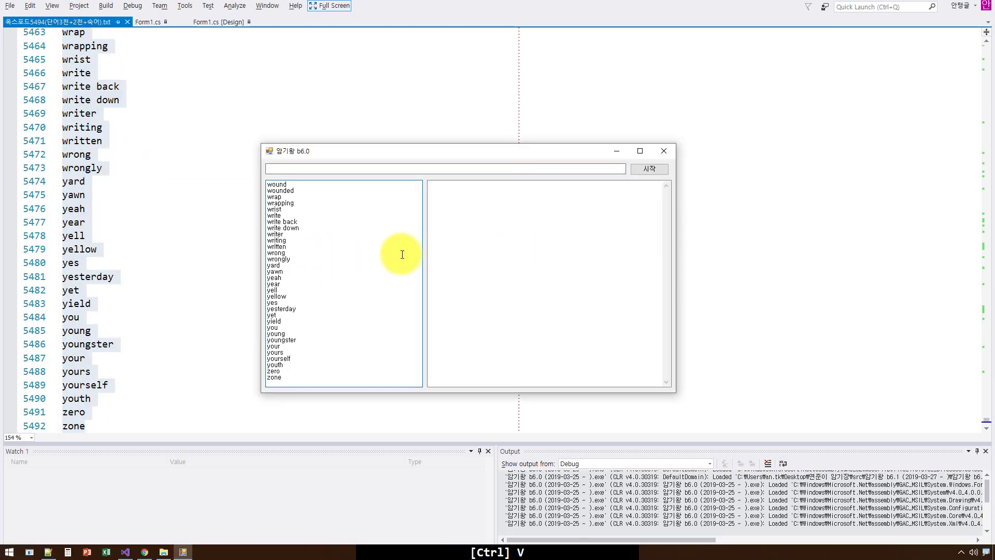
# Delete every word after the first four, keeping a, a couple, a.m. and abandon, and start the word processing
pyautogui.hotkey('ctrl', 'Home')
pyautogui.press('Down')
pyautogui.press('Down')
pyautogui.press('Down')
pyautogui.hotkey('ctrl', 'shift', 'End')
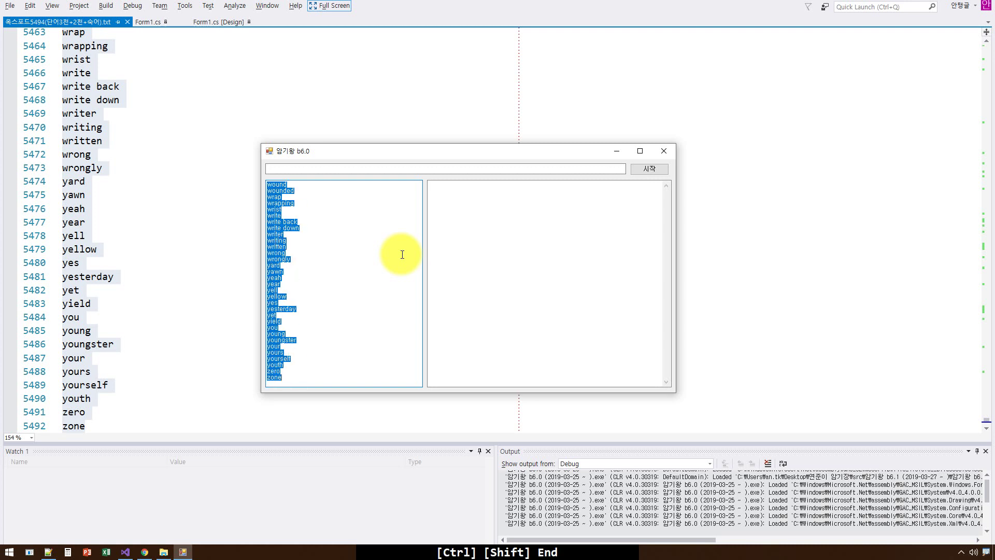
pyautogui.press('Delete')
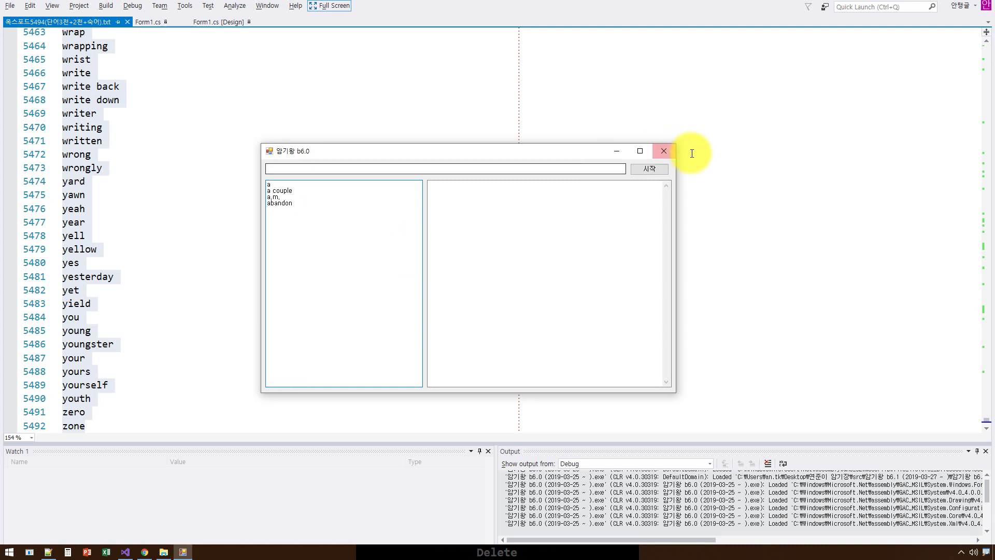
pyautogui.click(659, 168)
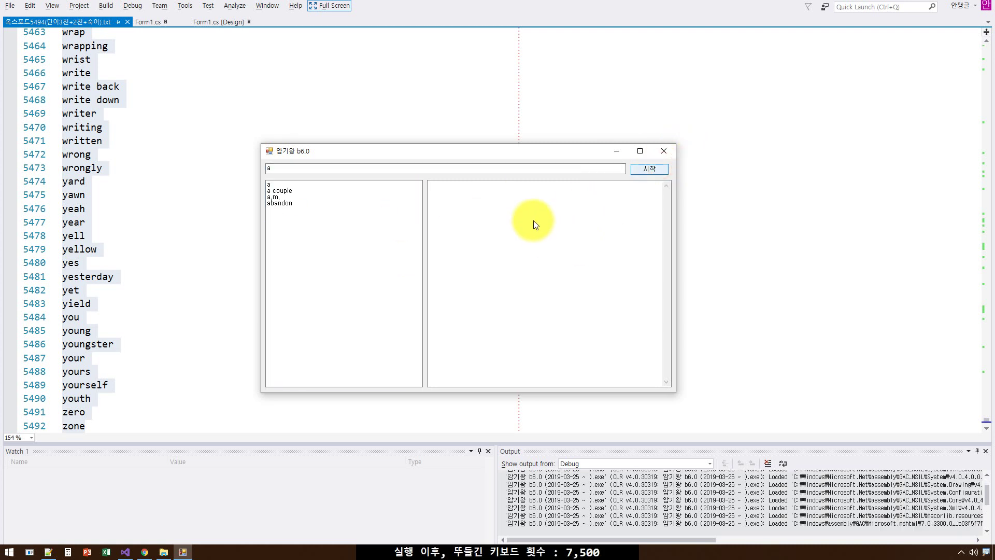
# Open log.txt from the project's Debug folder in Notepad++, keeping the missing engine file in the editor and reloading the log
pyautogui.click(163, 550)
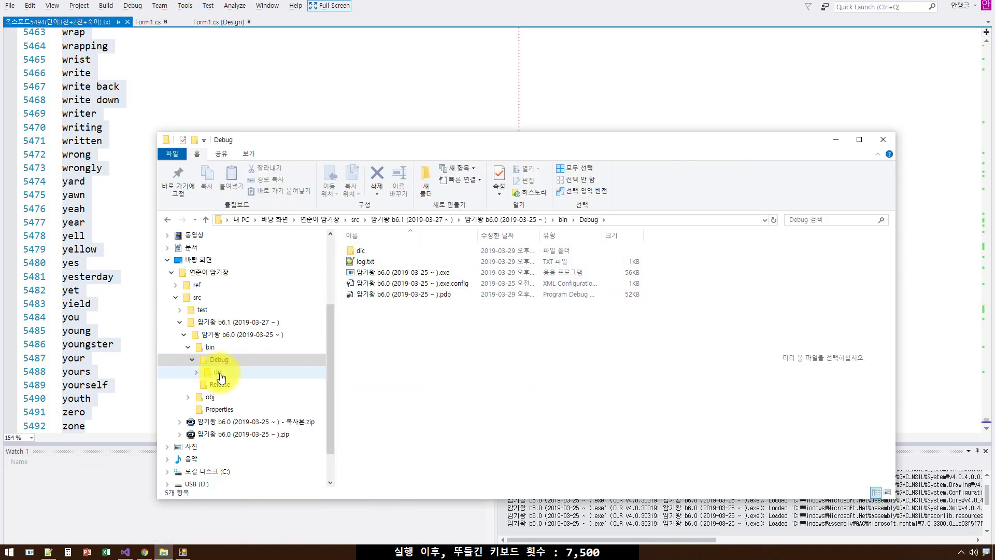
pyautogui.click(195, 372)
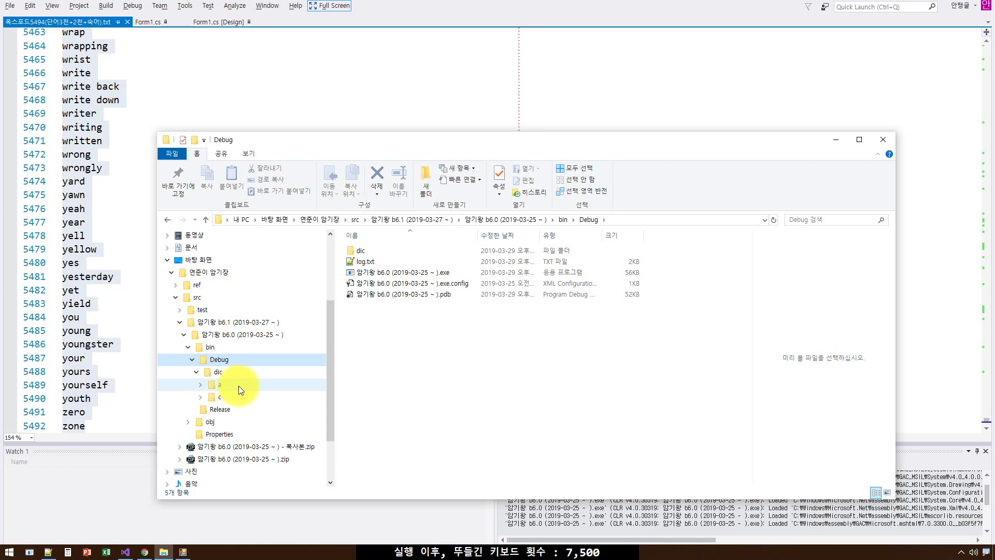
pyautogui.doubleClick(381, 265)
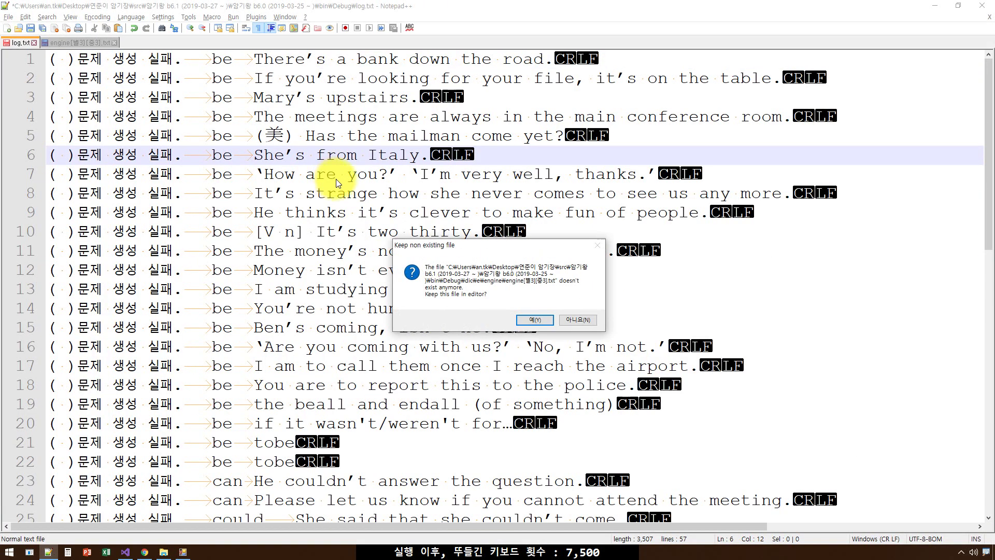
pyautogui.click(533, 317)
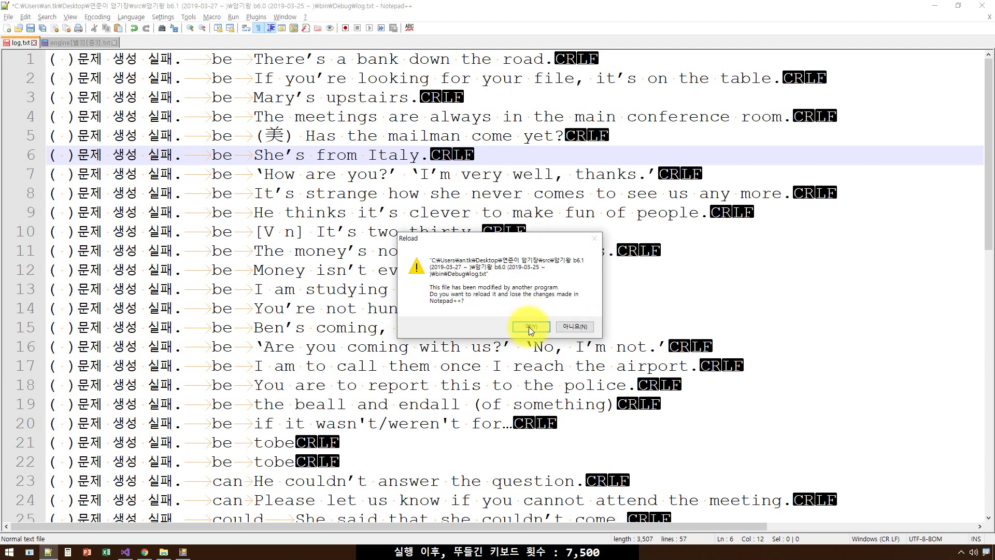
pyautogui.click(530, 327)
pyautogui.click(389, 251)
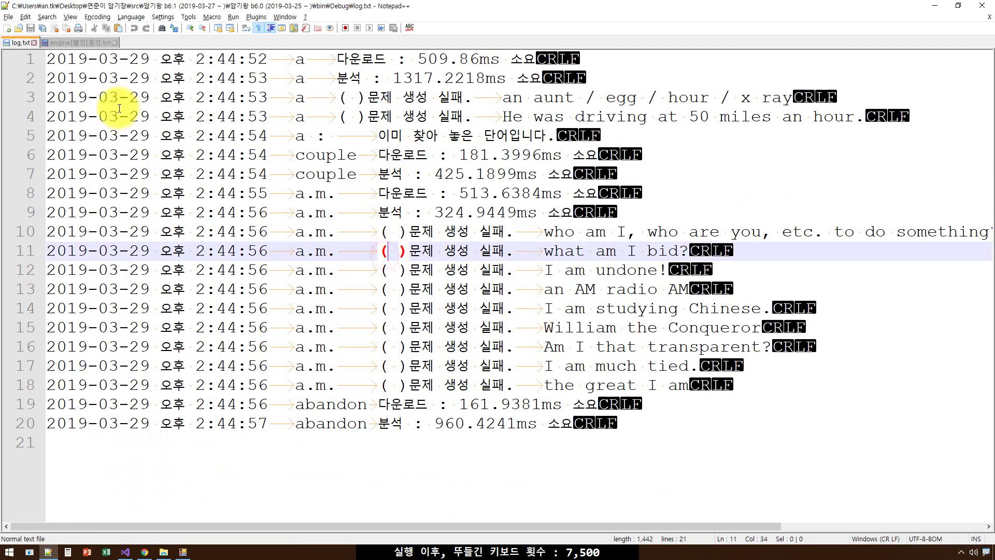
# Close the engine[별3][중3].txt file without saving its changes and return to log.txt
pyautogui.click(114, 43)
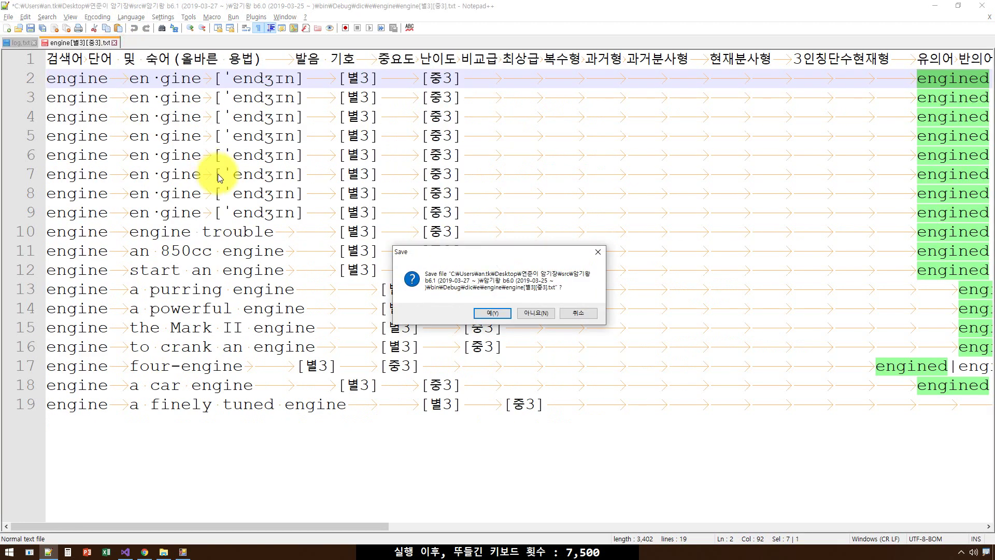
pyautogui.click(540, 313)
pyautogui.click(190, 137)
# Go through the log from its first line, selecting all entries down to the last abandon line, and copy them
pyautogui.hotkey('ctrl', 'Home')
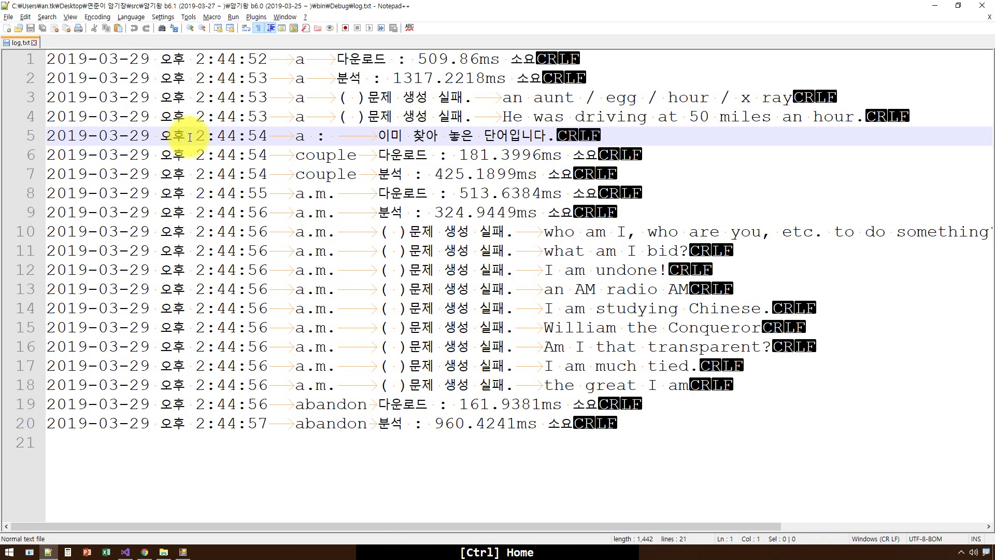
pyautogui.hotkey('ctrl', 'Home')
pyautogui.hotkey('shift', 'Down')
pyautogui.hotkey('shift', 'Down')
pyautogui.hotkey('shift', 'Up')
pyautogui.hotkey('shift', 'Up')
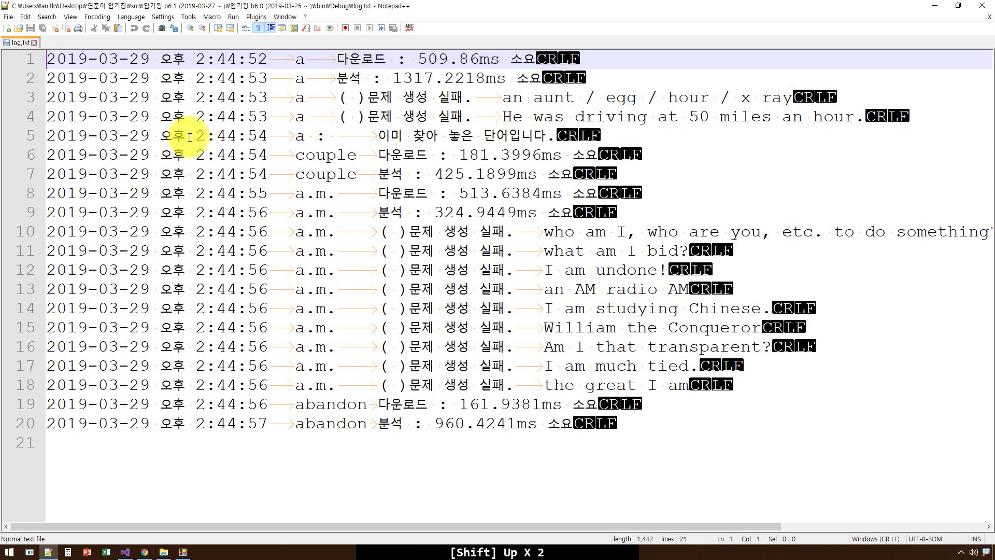
pyautogui.hotkey('shift', 'Down')
pyautogui.hotkey('shift', 'Down')
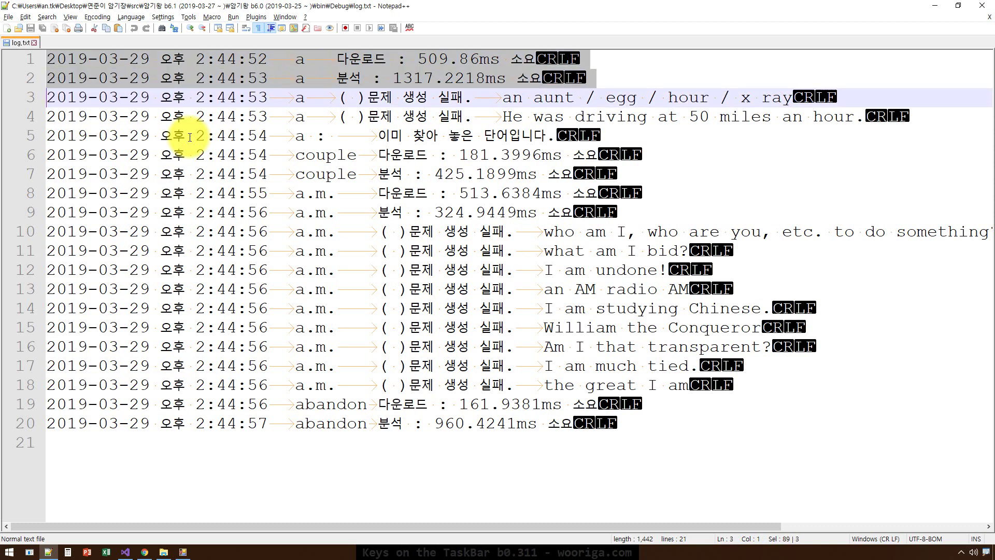
pyautogui.hotkey('shift', 'Up')
pyautogui.hotkey('shift', 'Down')
pyautogui.hotkey('shift', 'Down')
pyautogui.hotkey('shift', 'Down')
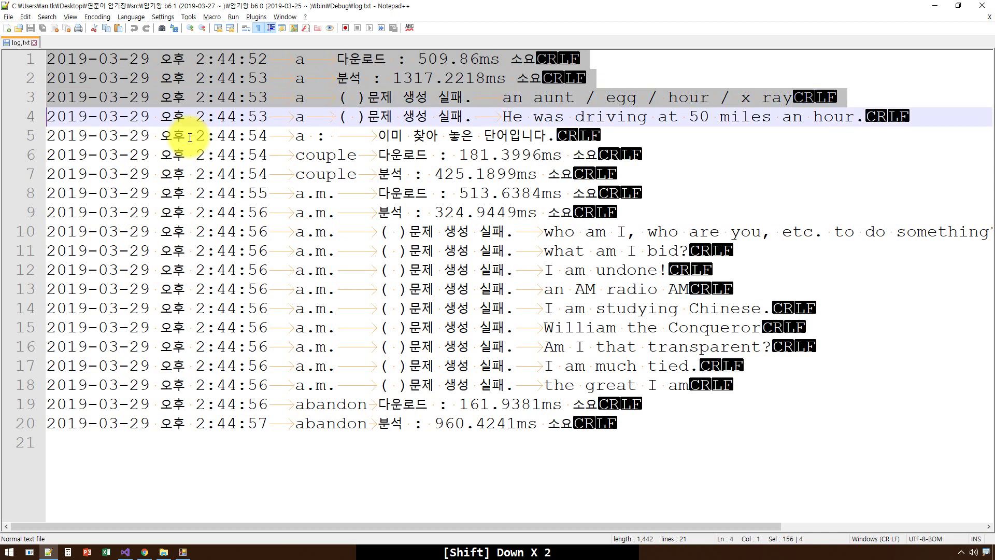
pyautogui.hotkey('shift', 'Down')
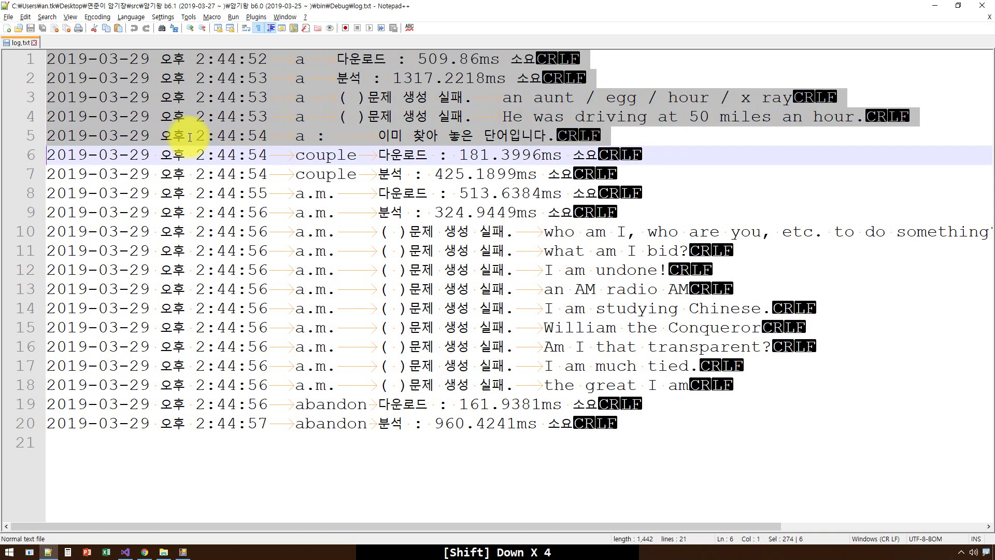
pyautogui.hotkey('shift', 'Down')
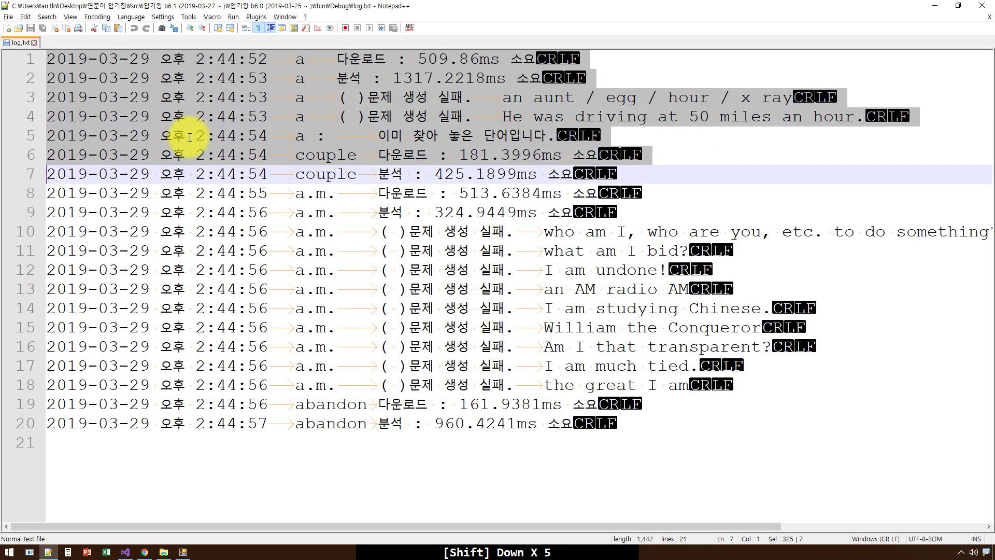
pyautogui.hotkey('shift', 'Down')
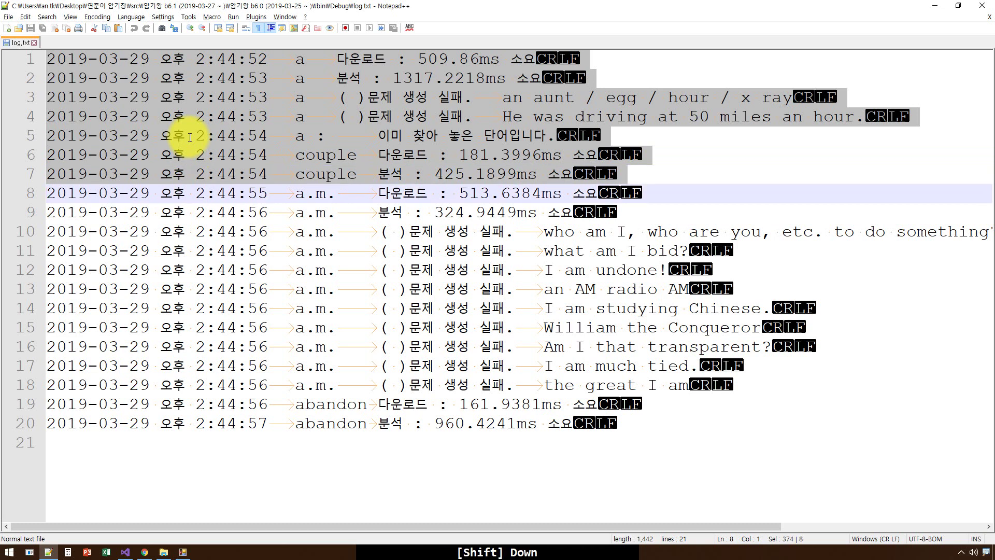
pyautogui.hotkey('shift', 'Down')
pyautogui.hotkey('shift', 'Down')
pyautogui.hotkey('shift', 'Down')
pyautogui.hotkey('shift', 'Down')
pyautogui.hotkey('shift', 'Down')
pyautogui.hotkey('shift', 'Down')
pyautogui.hotkey('shift', 'Down')
pyautogui.hotkey('shift', 'Down')
pyautogui.hotkey('shift', 'Down')
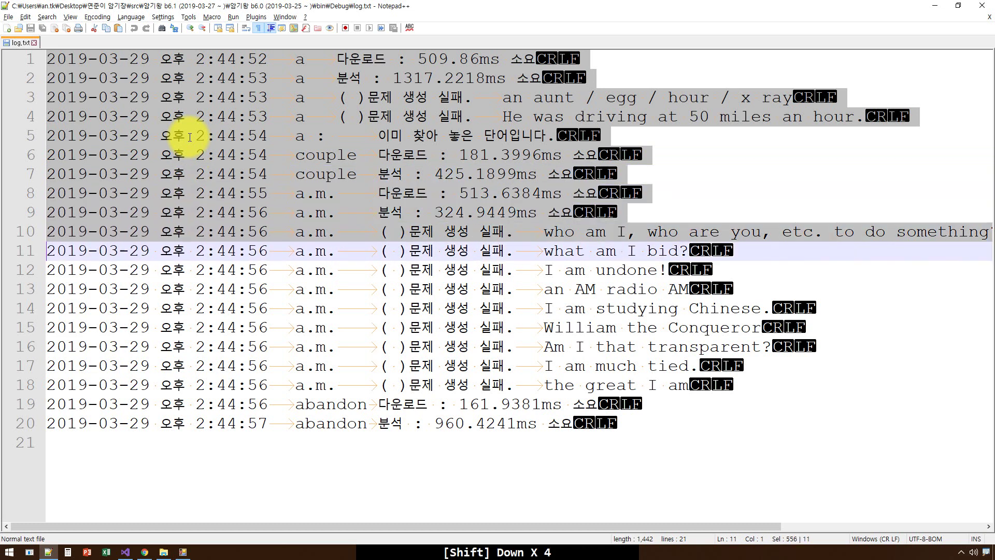
pyautogui.hotkey('shift', 'Down')
pyautogui.hotkey('shift', 'Down')
pyautogui.hotkey('shift', 'Down')
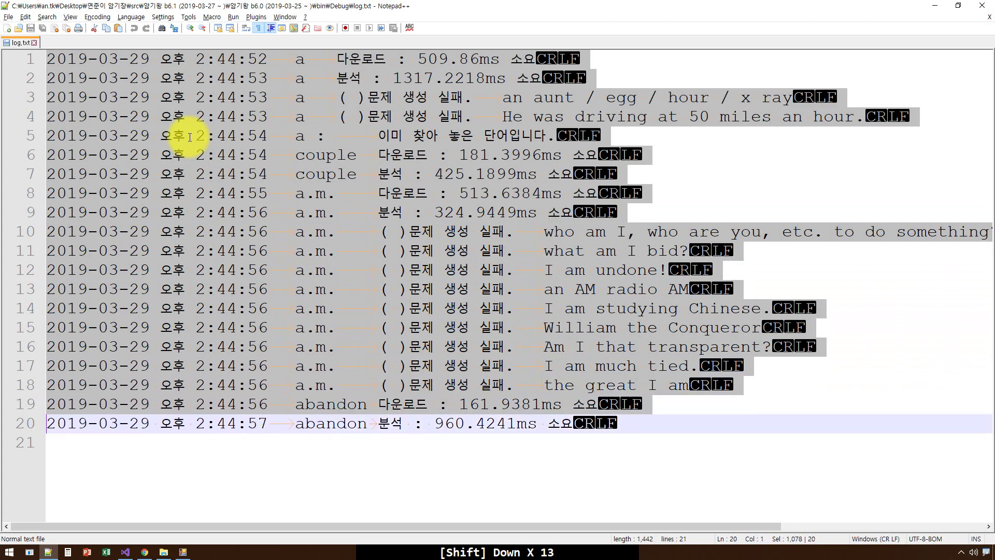
pyautogui.hotkey('shift', 'Down')
pyautogui.hotkey('ctrl', 'c')
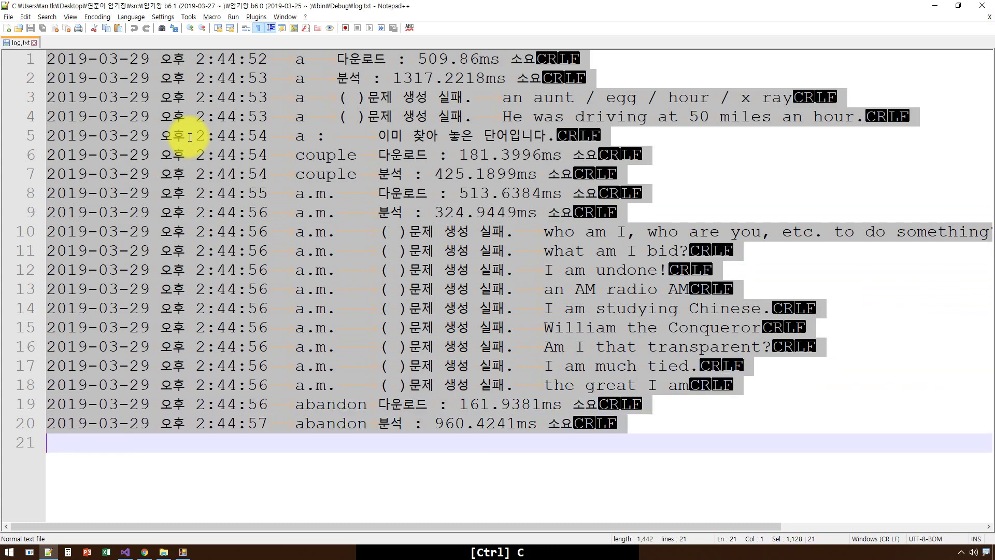
# Switch to a blank Excel workbook and paste the copied log entries starting at cell A1
pyautogui.click(100, 543)
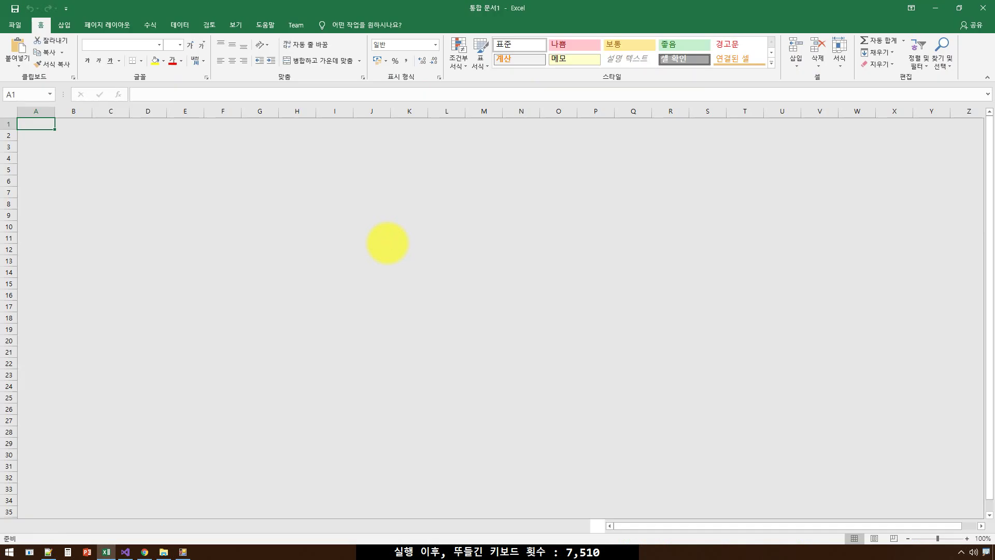
pyautogui.hotkey('ctrl', 'v')
pyautogui.click(102, 160)
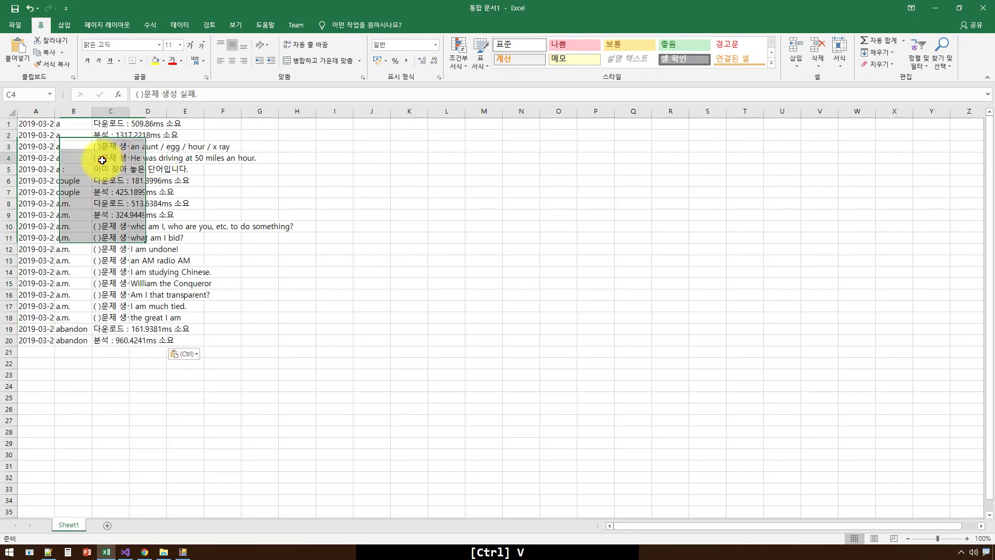
# Auto-fit the width of all columns on Sheet1 to the pasted log entries
pyautogui.hotkey('ctrl', 'a')
pyautogui.hotkey('ctrl', 'a')
pyautogui.doubleClick(92, 111)
# Examine the failed question-generation entries in column C and their example sentences in column D, especially rows 10 to 18
pyautogui.click(204, 303)
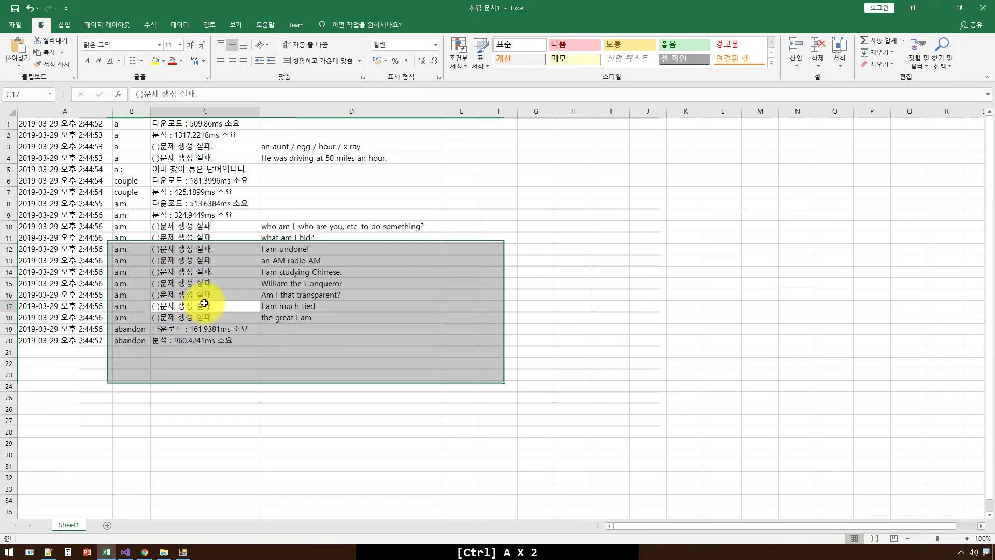
pyautogui.click(223, 363)
pyautogui.click(314, 306)
pyautogui.click(302, 147)
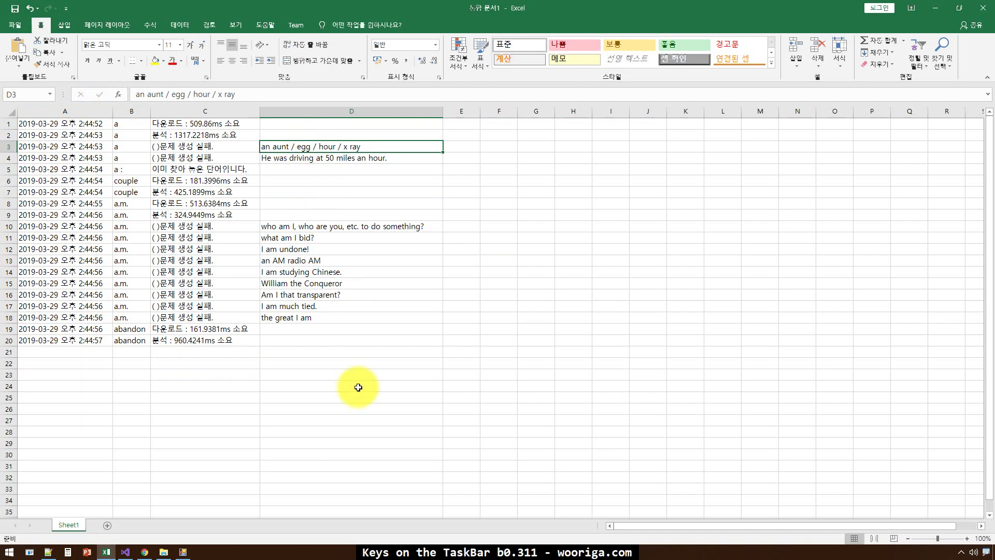
pyautogui.click(194, 340)
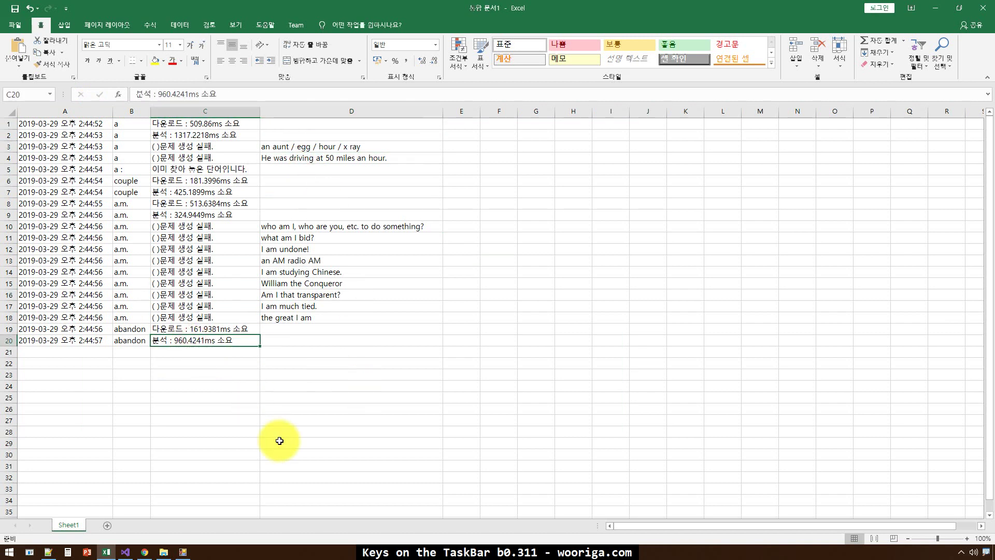
pyautogui.click(221, 226)
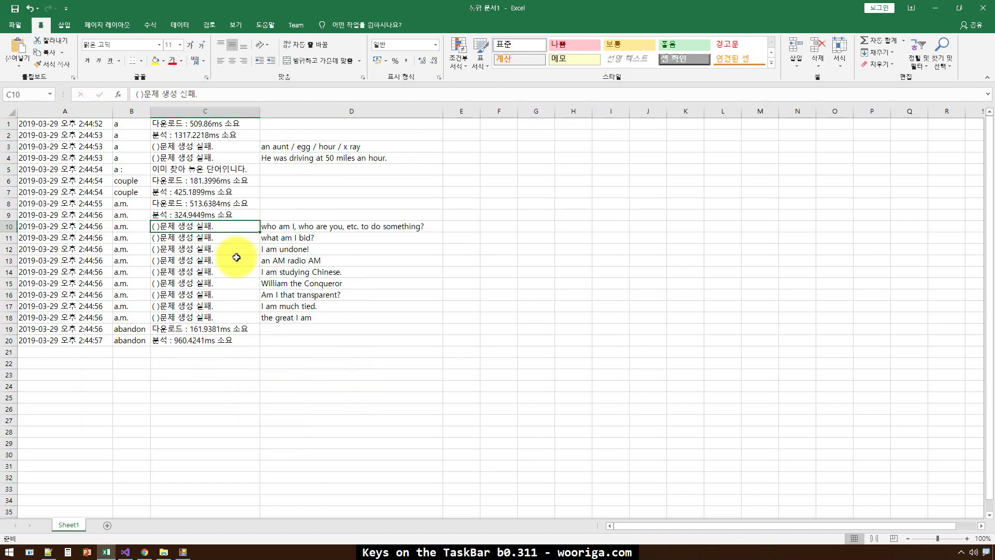
pyautogui.press('Escape')
pyautogui.press('Escape')
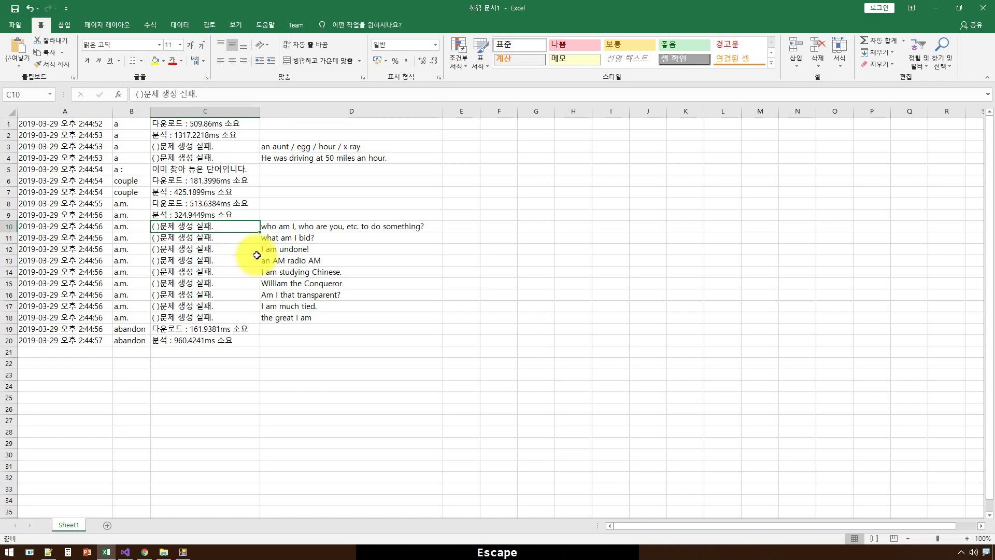
pyautogui.click(310, 228)
pyautogui.moveTo(310, 228); pyautogui.dragTo(313, 321)
# Review the column C log messages for each word, including download and analysis times and the already-found word entry
pyautogui.click(200, 202)
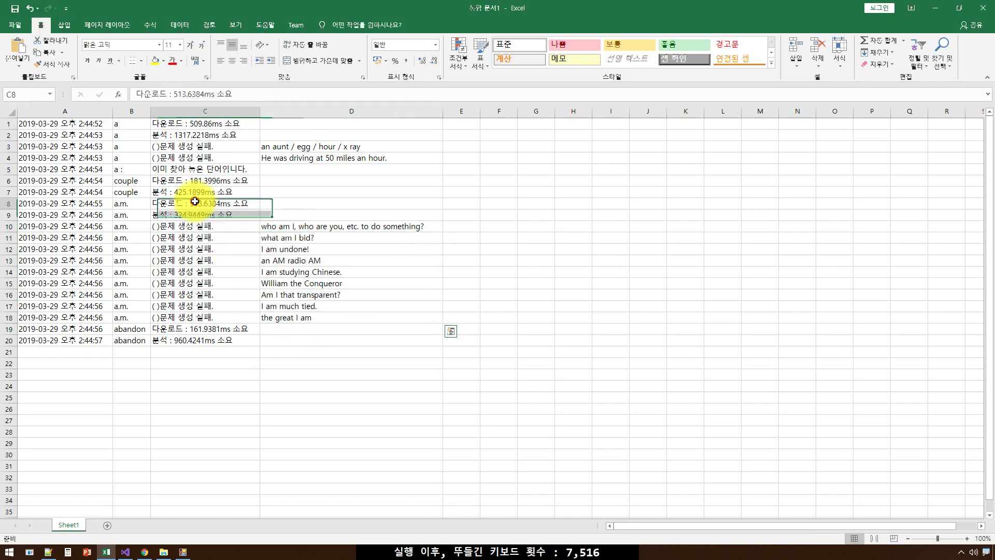
pyautogui.click(191, 170)
pyautogui.click(192, 147)
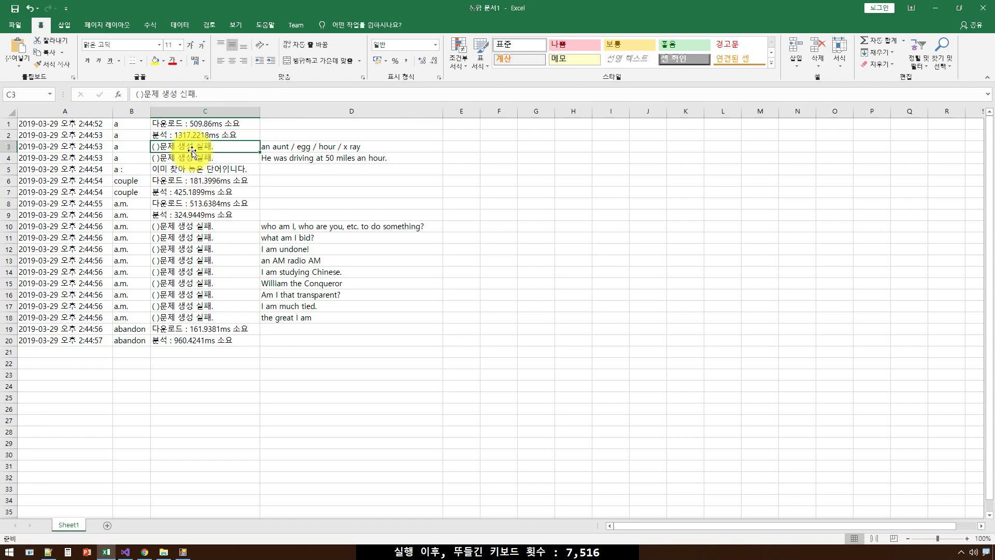
pyautogui.click(194, 158)
pyautogui.click(198, 180)
pyautogui.click(200, 203)
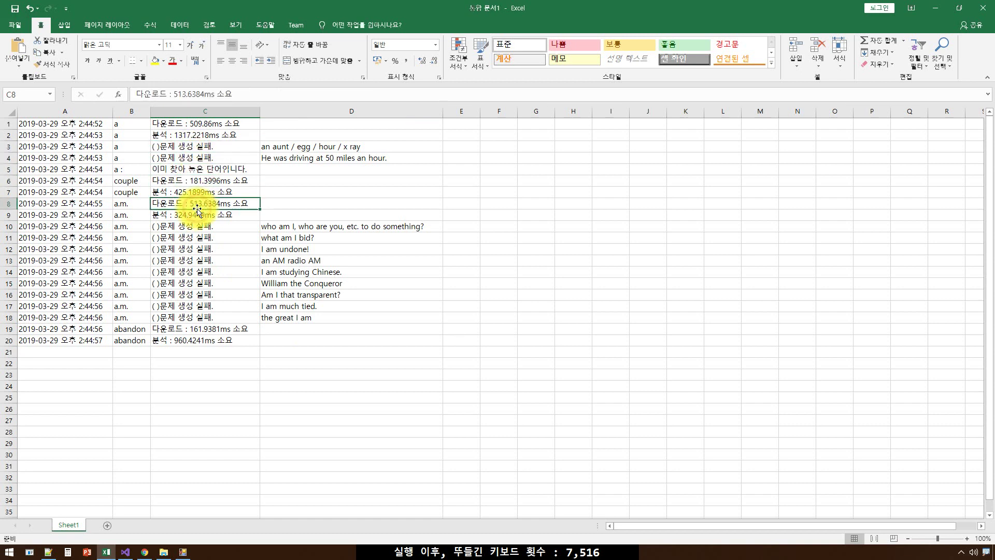
pyautogui.click(196, 249)
pyautogui.click(196, 306)
pyautogui.click(200, 339)
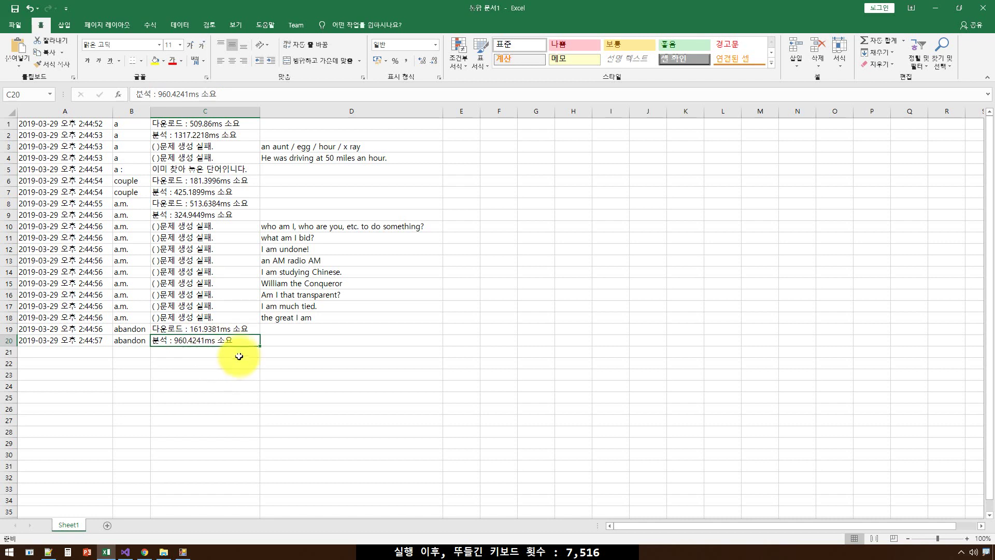
pyautogui.press('alt')
pyautogui.press('Escape')
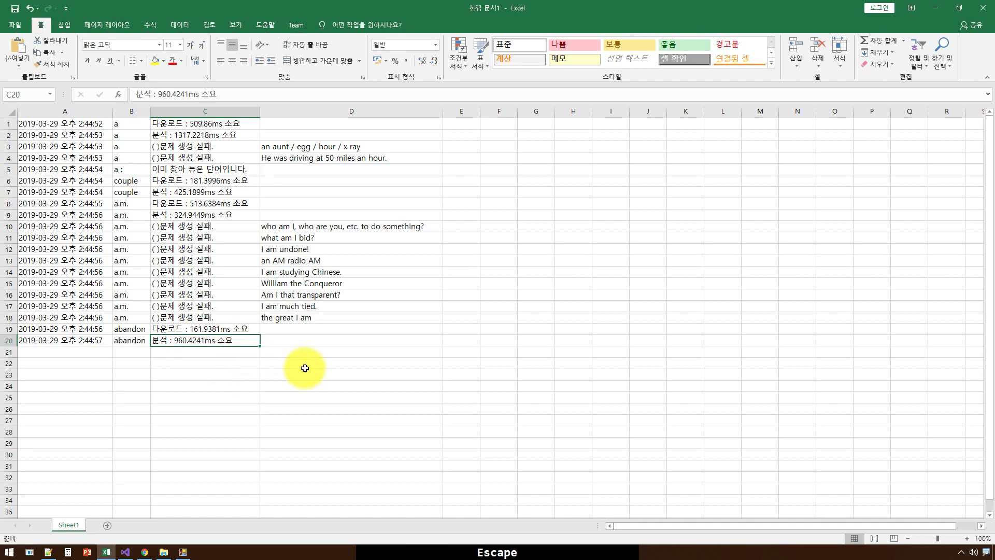
pyautogui.click(267, 270)
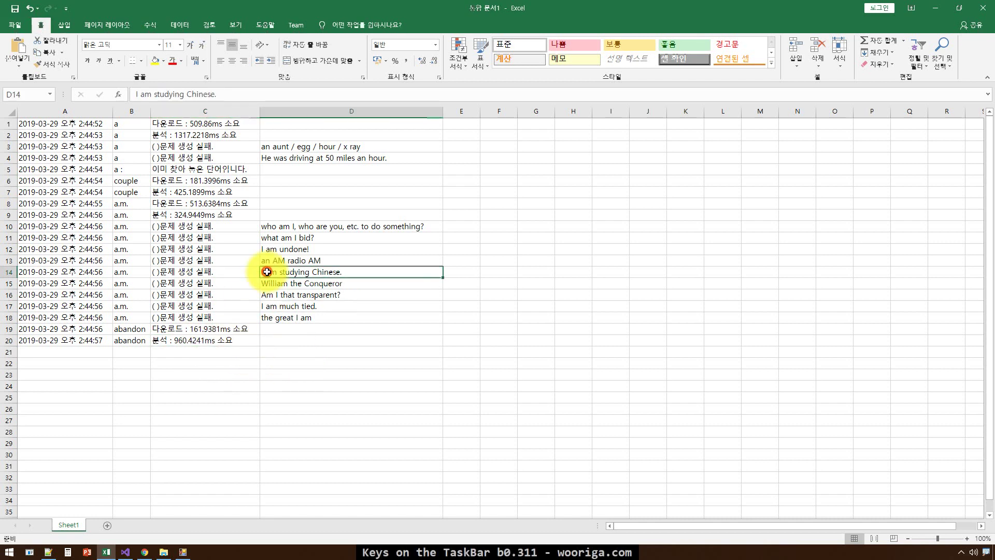
pyautogui.click(254, 203)
pyautogui.click(229, 171)
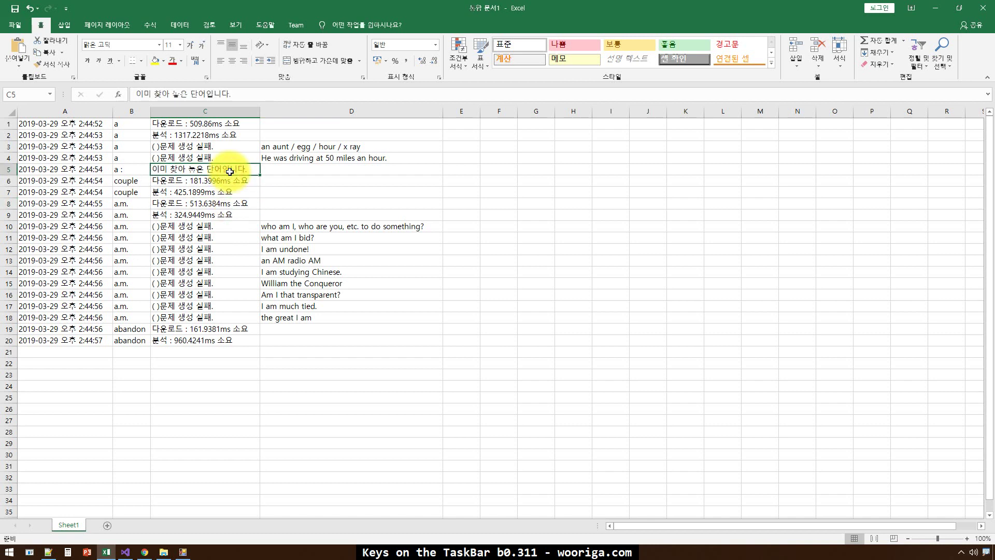
pyautogui.click(251, 259)
pyautogui.click(372, 259)
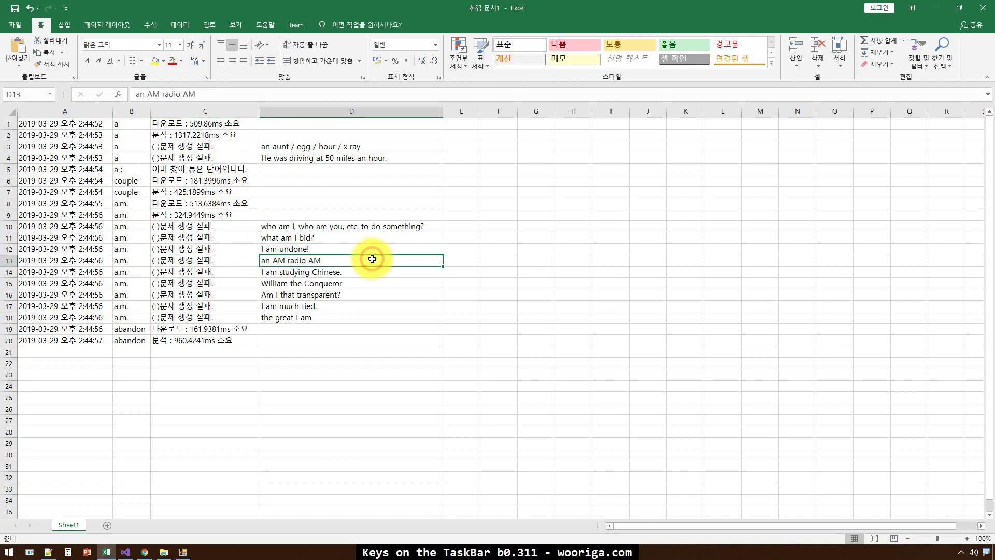
pyautogui.click(372, 306)
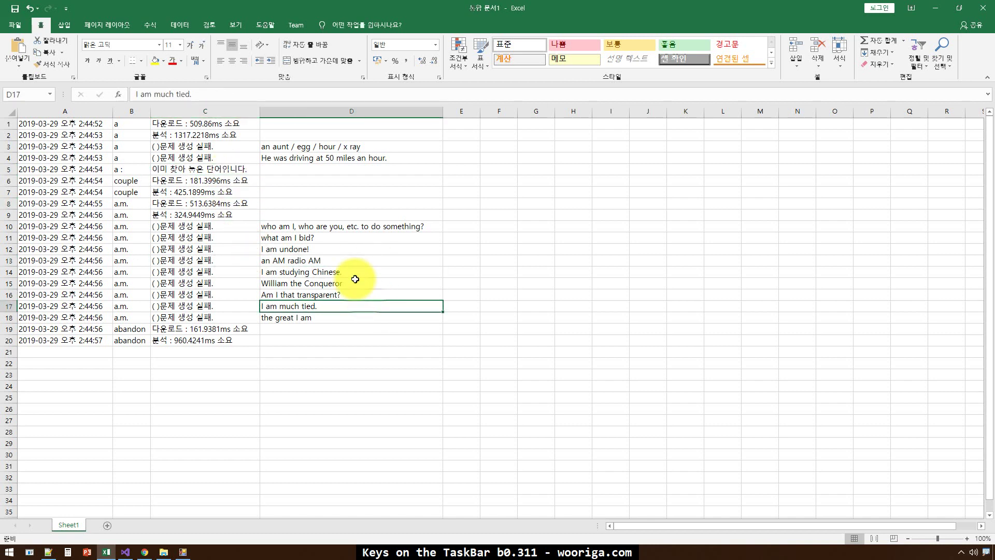
# Switch to Visual Studio and stop debugging the 암기왕 b6.0 program
pyautogui.hotkey('alt', 'Tab')
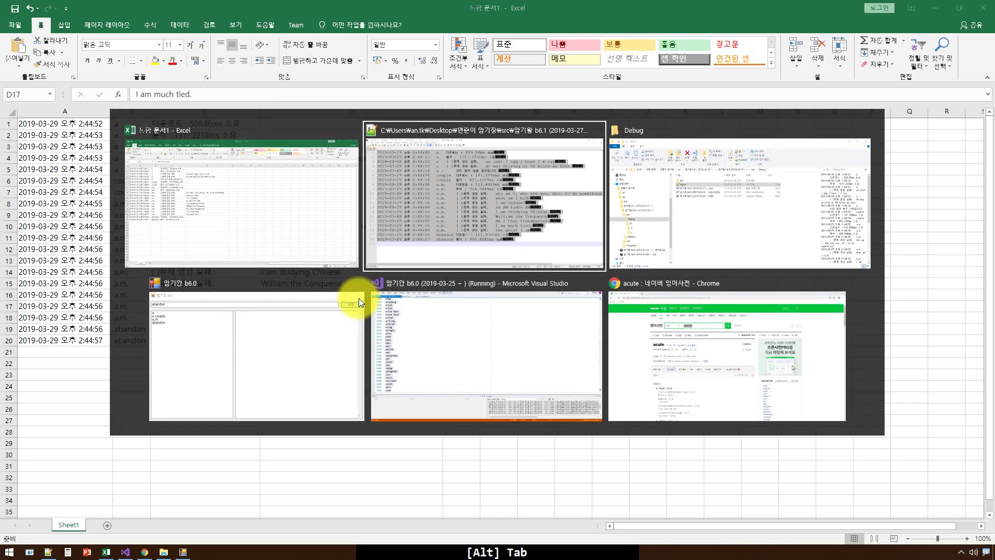
pyautogui.hotkey('alt', 'Tab')
pyautogui.hotkey('alt', 'Tab')
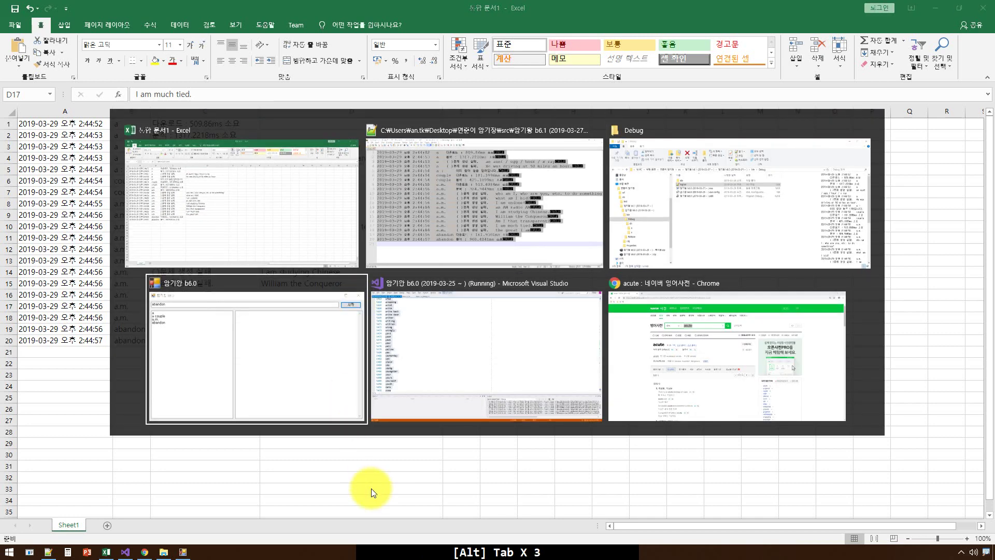
pyautogui.hotkey('alt', 'Tab')
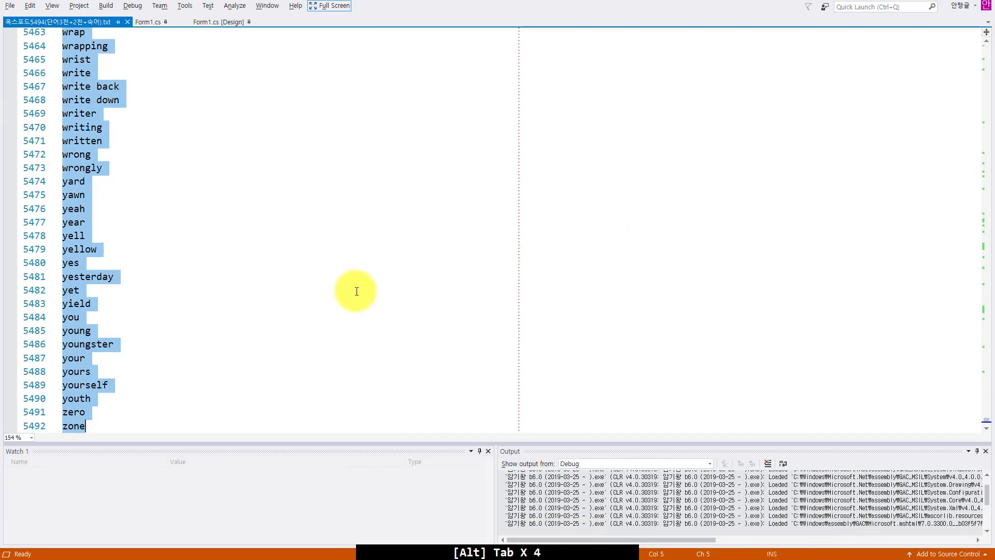
pyautogui.hotkey('shift', 'F5')
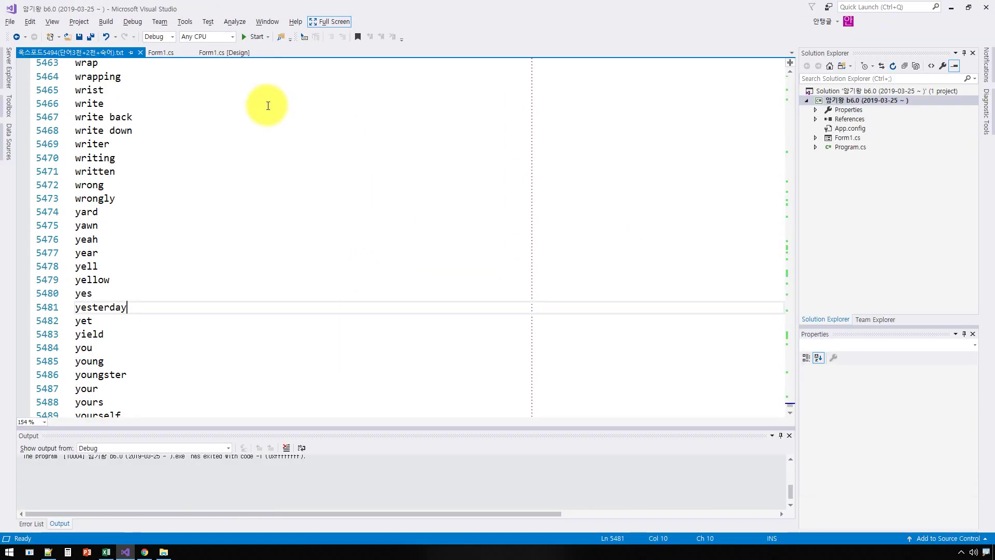
# Open Form1.cs and look through the _lstIrreg entries down to the _myStart code at the end of the file
pyautogui.click(164, 52)
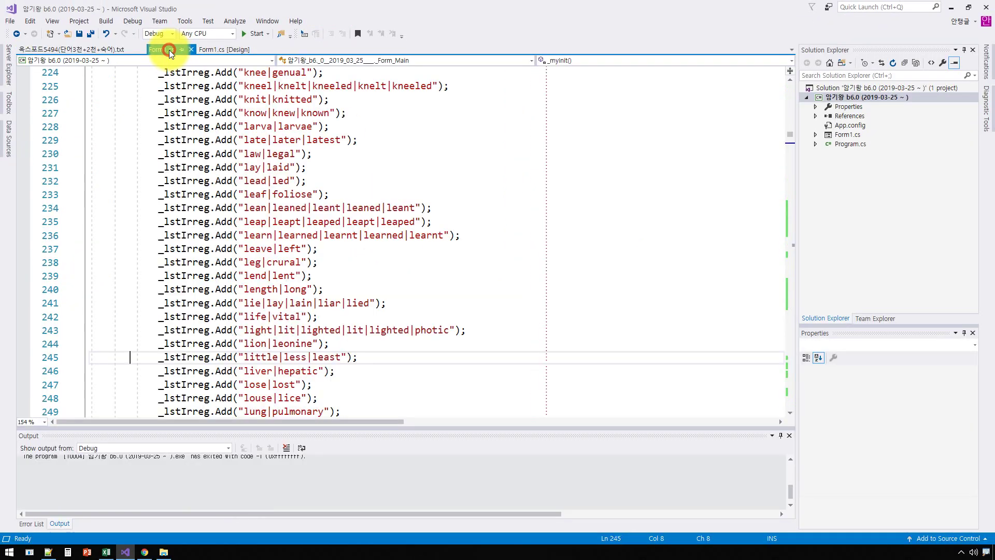
pyautogui.scroll(-5, 334, 294)
pyautogui.scroll(-20, 333, 293)
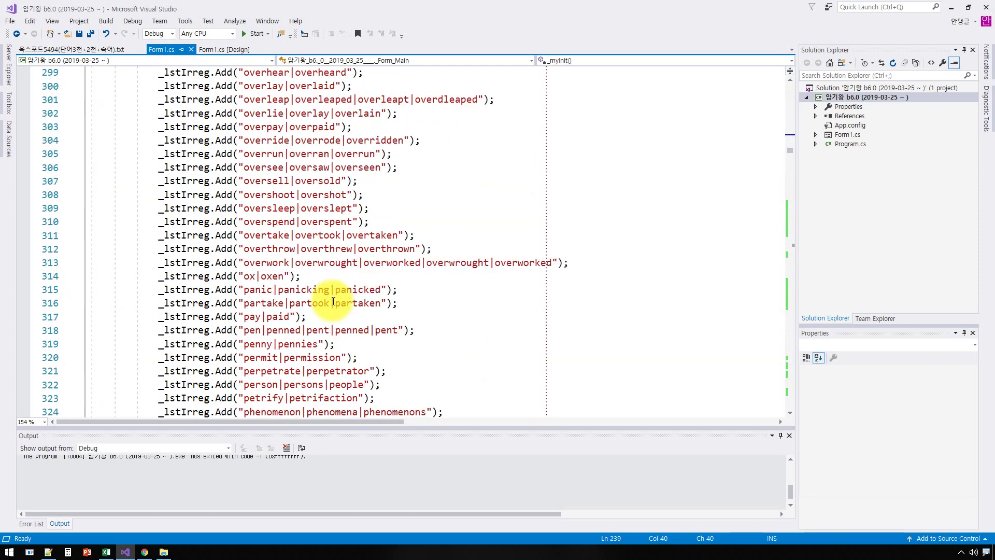
pyautogui.scroll(-20, 333, 302)
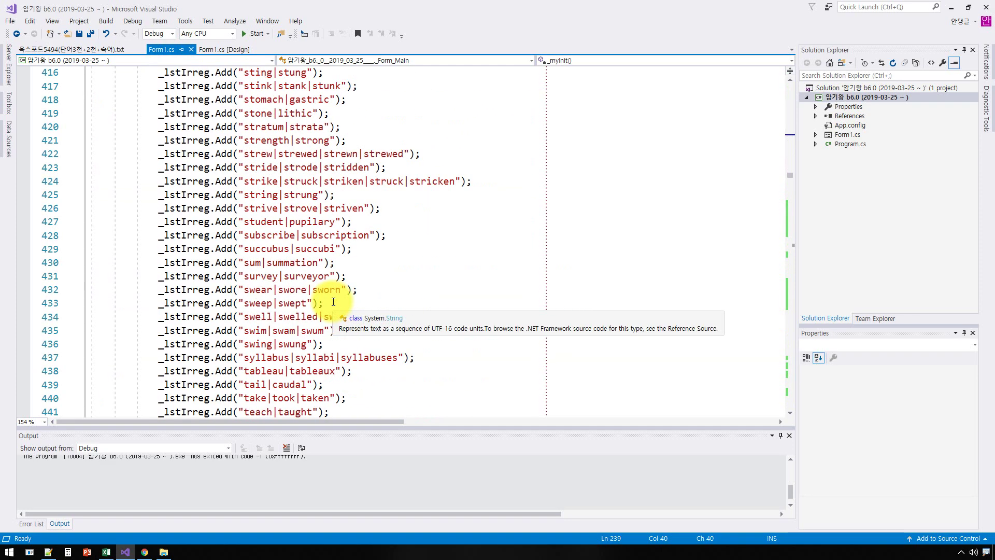
pyautogui.scroll(-20, 333, 301)
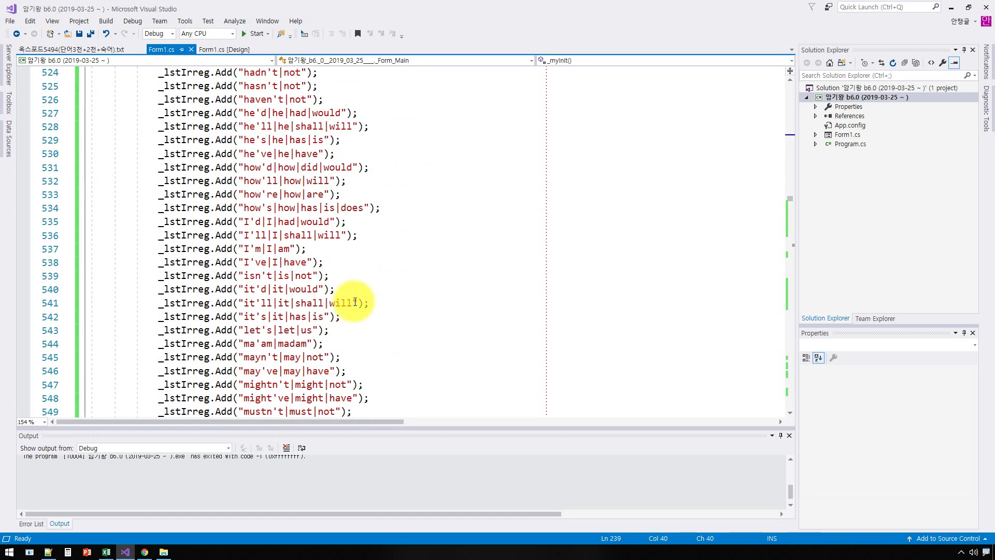
pyautogui.click(358, 281)
pyautogui.press('Down')
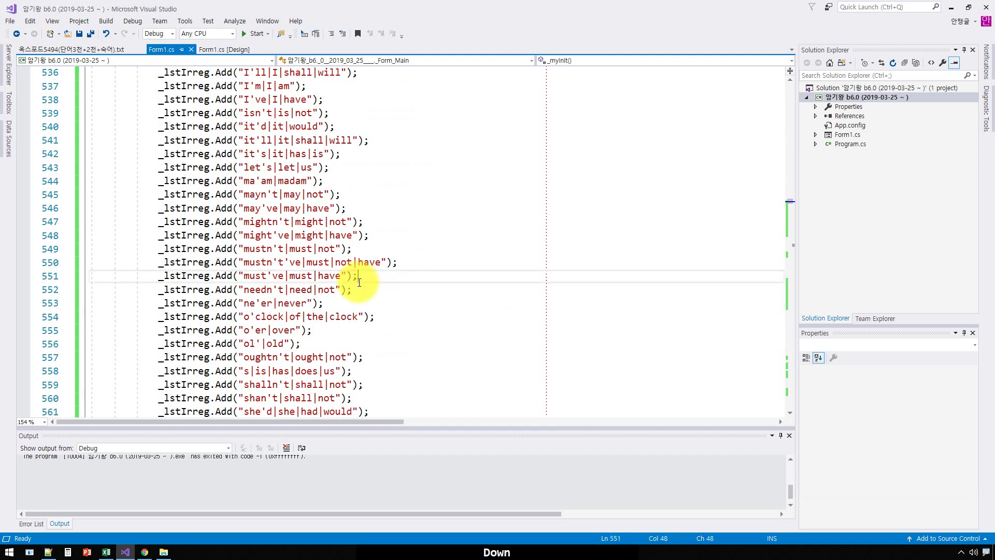
pyautogui.hotkey('ctrl', 'End')
pyautogui.press('pageup')
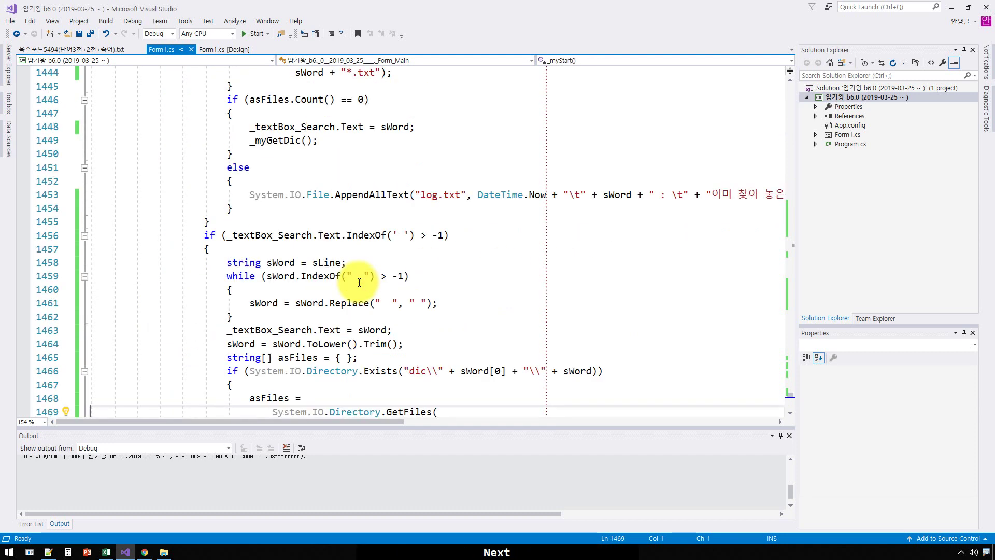
pyautogui.press('pagedown')
pyautogui.press('pageup')
pyautogui.press('pagedown')
# Copy the log.txt AppendAllText line in the last else block of _myStart, leaving the original line in place
pyautogui.press('Up')
pyautogui.press('Up')
pyautogui.press('Up')
pyautogui.press('Up')
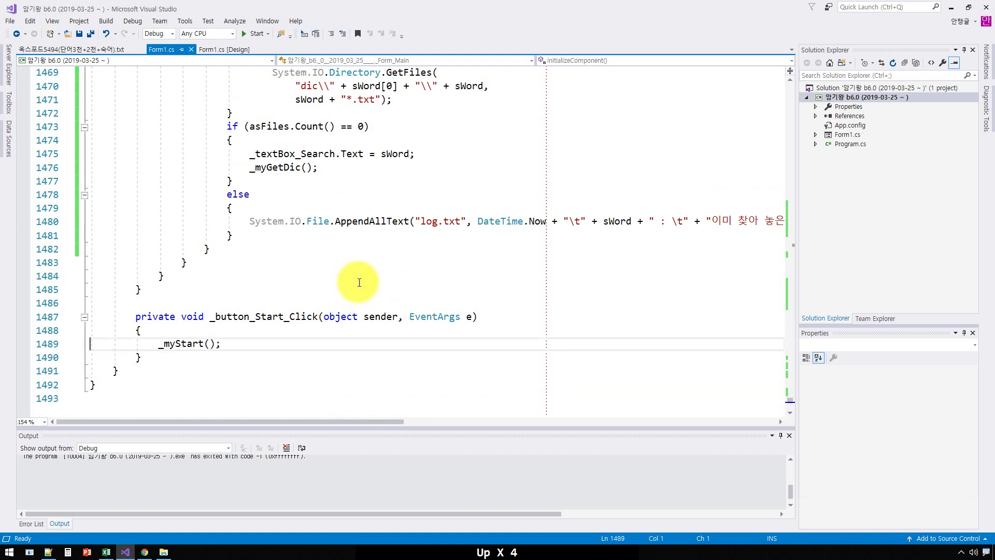
pyautogui.press('Up')
pyautogui.press('Up')
pyautogui.press('Up')
pyautogui.press('Up')
pyautogui.press('Up')
pyautogui.press('Up')
pyautogui.press('Up')
pyautogui.press('Up')
pyautogui.press('Up')
pyautogui.press('Up')
pyautogui.press('Up')
pyautogui.press('Down')
pyautogui.press('Down')
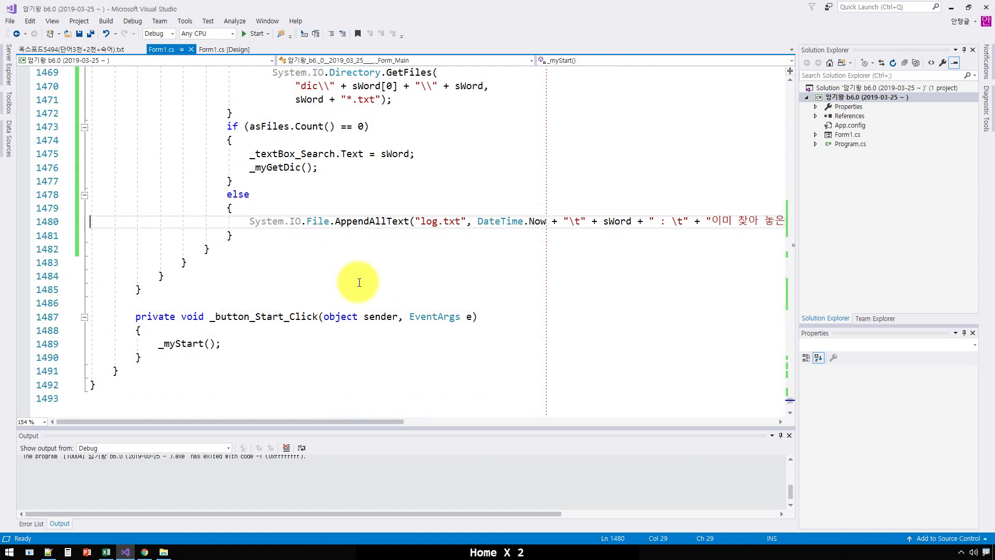
pyautogui.hotkey('shift', 'Down')
pyautogui.hotkey('ctrl', 'v')
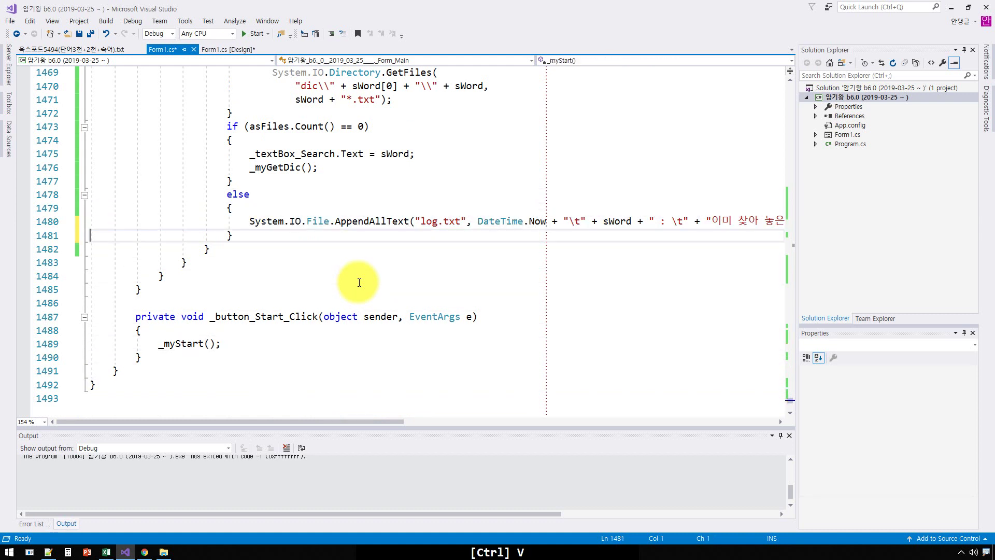
pyautogui.hotkey('ctrl', 'z')
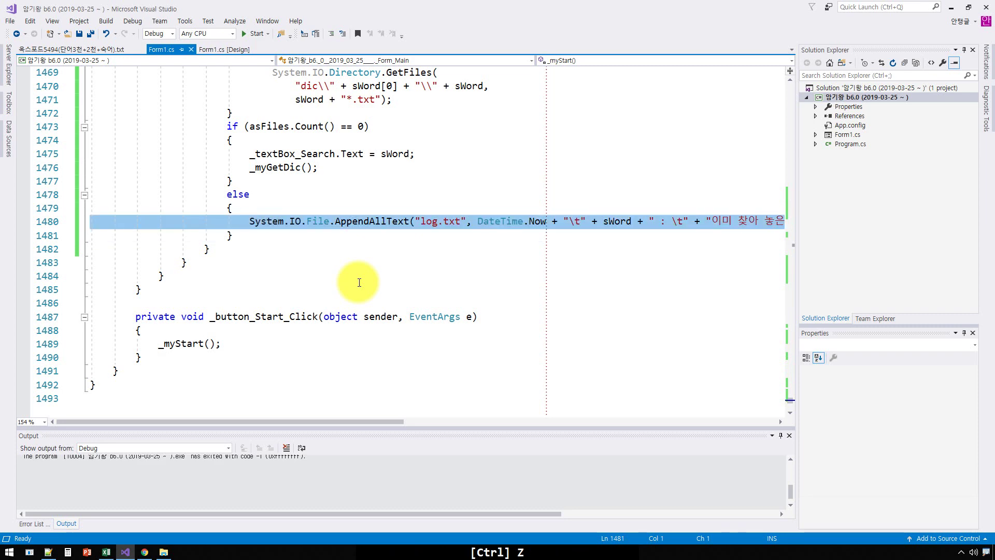
# Look back through the code for the return statement in _myGetDic that joins the sQ question and sA answer
pyautogui.press('Down')
pyautogui.press('pageup')
pyautogui.press('pageup')
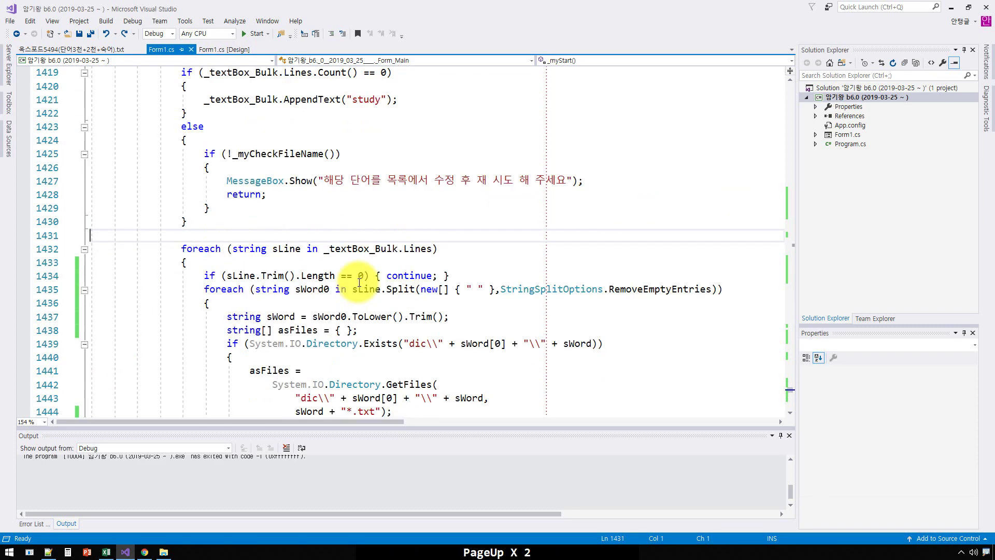
pyautogui.press('pageup')
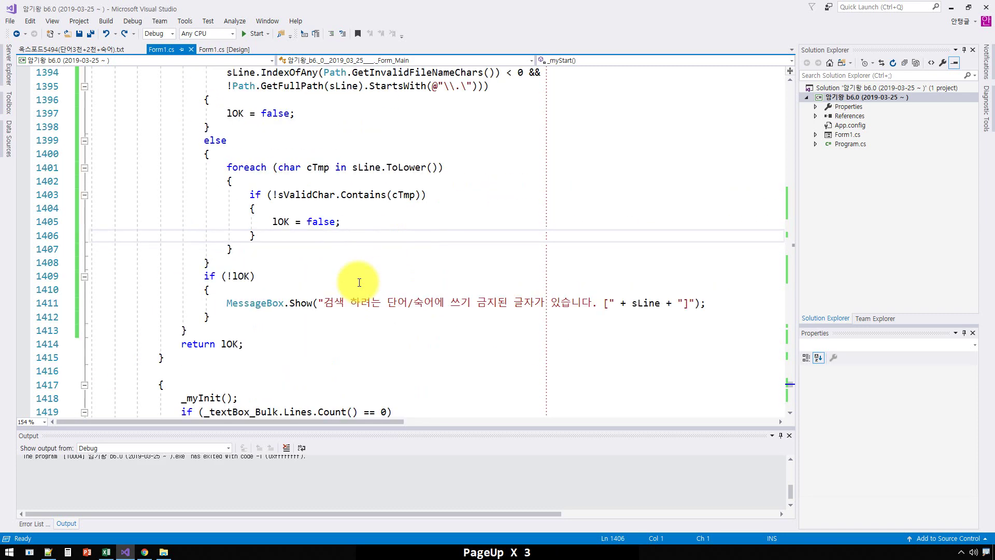
pyautogui.press('pageup')
pyautogui.press('pageup')
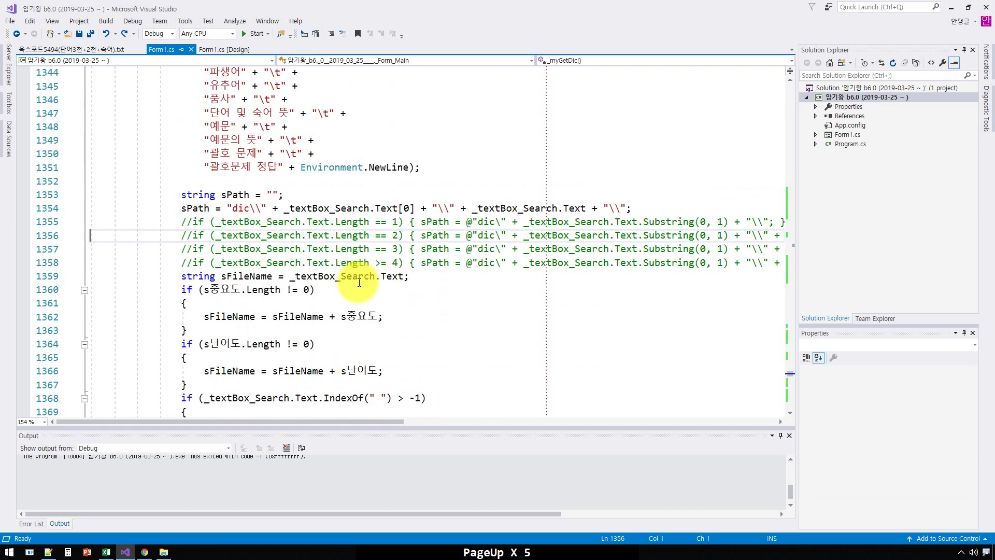
pyautogui.press('pageup')
pyautogui.press('pageup')
pyautogui.press('pageup')
pyautogui.press('pageup')
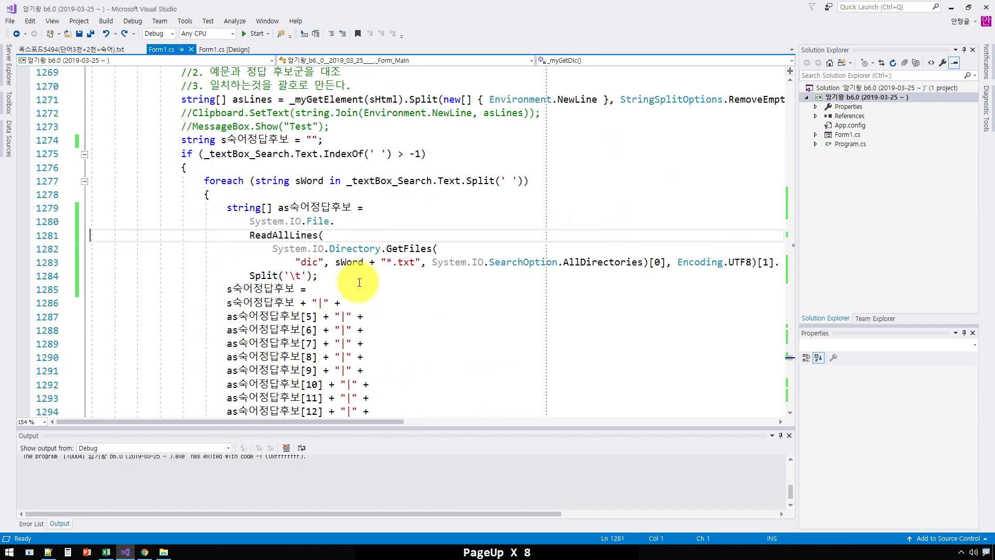
pyautogui.press('pageup')
pyautogui.press('pagedown')
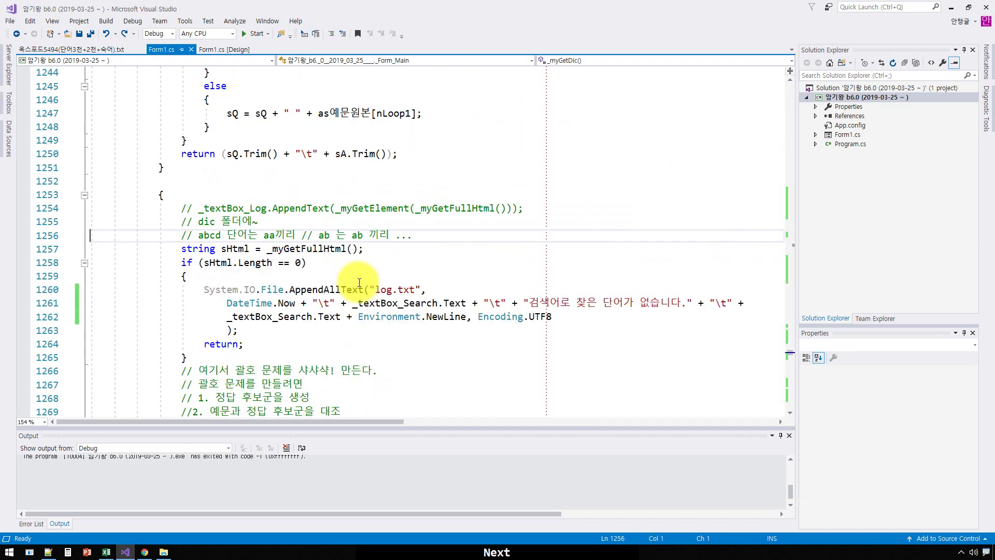
pyautogui.press('Up')
pyautogui.press('Up')
pyautogui.press('Up')
pyautogui.press('Up')
pyautogui.press('Up')
pyautogui.press('Up')
pyautogui.press('Up')
pyautogui.press('Up')
pyautogui.press('Up')
pyautogui.press('Up')
pyautogui.press('Up')
pyautogui.press('Up')
pyautogui.press('Up')
pyautogui.press('Up')
pyautogui.press('Up')
pyautogui.press('Up')
pyautogui.press('Up')
pyautogui.press('Up')
pyautogui.press('Up')
pyautogui.press('Up')
pyautogui.press('Up')
pyautogui.press('Up')
pyautogui.press('Up')
pyautogui.press('Up')
pyautogui.press('Up')
pyautogui.press('Up')
pyautogui.press('Up')
pyautogui.press('Up')
pyautogui.press('Up')
pyautogui.press('Up')
pyautogui.press('Down')
pyautogui.press('Down')
pyautogui.press('Down')
pyautogui.press('Down')
pyautogui.press('Down')
pyautogui.press('Down')
pyautogui.press('Down')
pyautogui.press('Down')
pyautogui.press('Down')
pyautogui.press('Down')
pyautogui.press('Down')
pyautogui.press('Down')
pyautogui.press('Down')
pyautogui.press('Down')
pyautogui.press('Down')
pyautogui.press('Down')
pyautogui.press('Down')
pyautogui.press('Down')
pyautogui.press('Down')
pyautogui.press('Down')
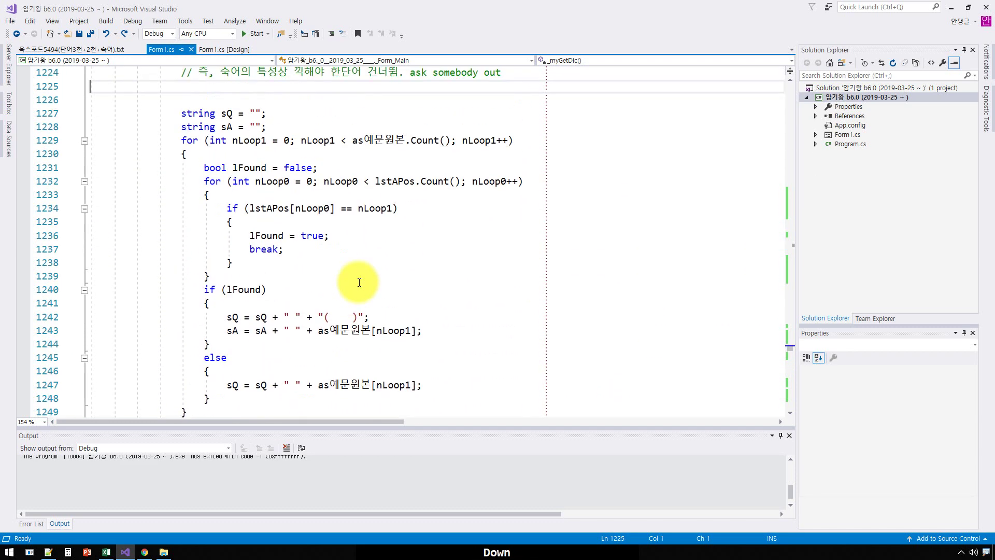
pyautogui.press('Down')
pyautogui.press('Down')
pyautogui.press('Down')
pyautogui.press('Down')
pyautogui.press('Down')
pyautogui.press('Up')
pyautogui.press('Up')
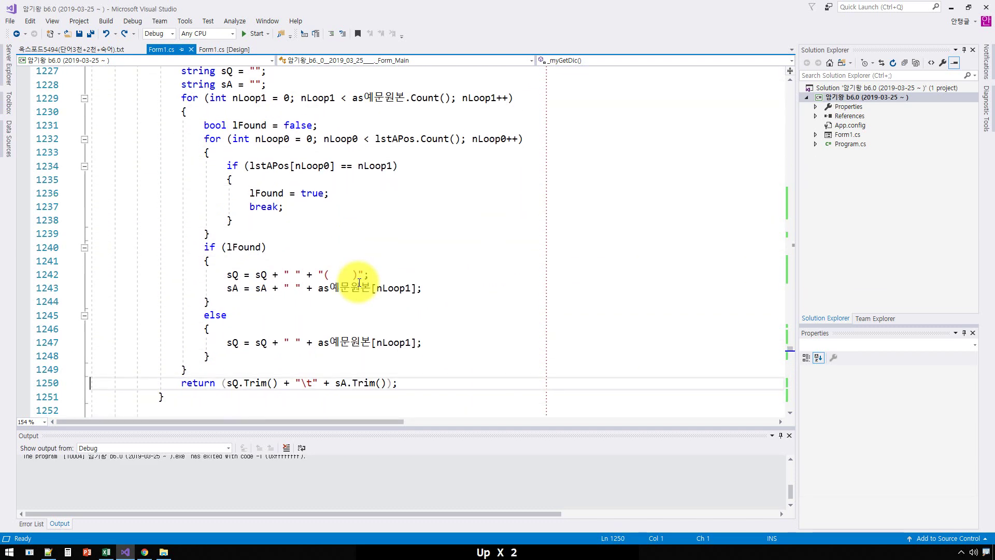
# Insert the copied log.txt AppendAllText line directly above the return statement that joins sQ and sA
pyautogui.hotkey('shift', 'Up')
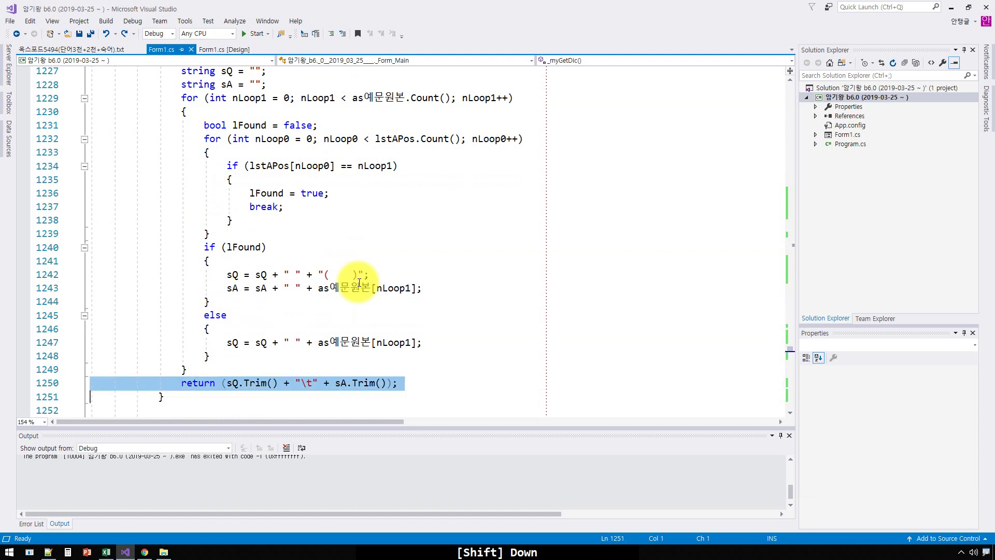
pyautogui.hotkey('shift', 'Up')
pyautogui.hotkey('shift', 'Down')
pyautogui.hotkey('shift', 'Up')
pyautogui.hotkey('shift', 'Down')
pyautogui.hotkey('shift', 'Up')
pyautogui.hotkey('shift', 'Down')
pyautogui.hotkey('shift', 'Up')
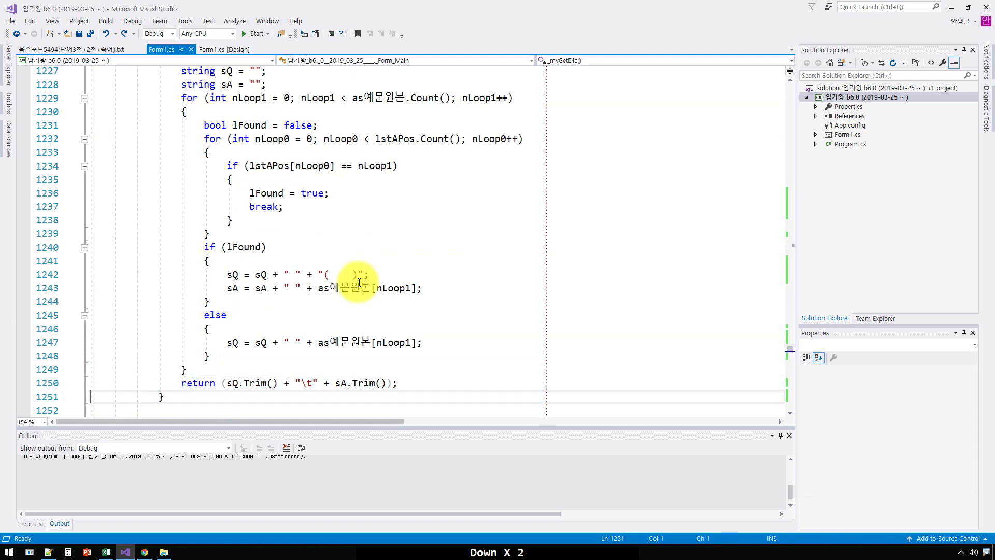
pyautogui.hotkey('shift', 'Down')
pyautogui.hotkey('shift', 'Up')
pyautogui.hotkey('ctrl', 'v')
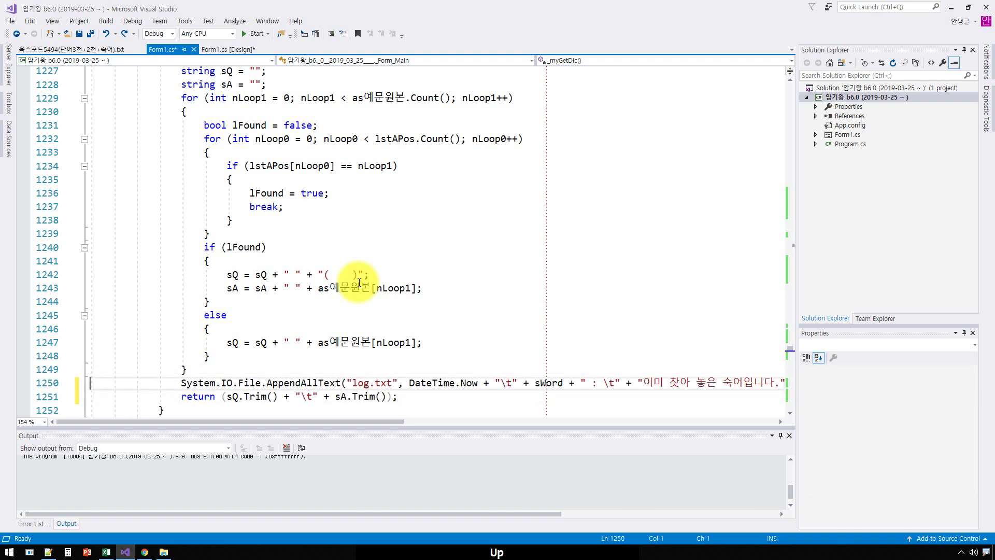
# Replace the inserted log line's sWord part and message with the text "괄호 문제 생성 완료"
pyautogui.press('Up')
pyautogui.hotkey('ctrl', 'Right')
pyautogui.hotkey('ctrl', 'Right')
pyautogui.hotkey('ctrl', 'Right')
pyautogui.hotkey('ctrl', 'Right')
pyautogui.hotkey('ctrl', 'Right')
pyautogui.hotkey('ctrl', 'Right')
pyautogui.hotkey('ctrl', 'Right')
pyautogui.hotkey('ctrl', 'Right')
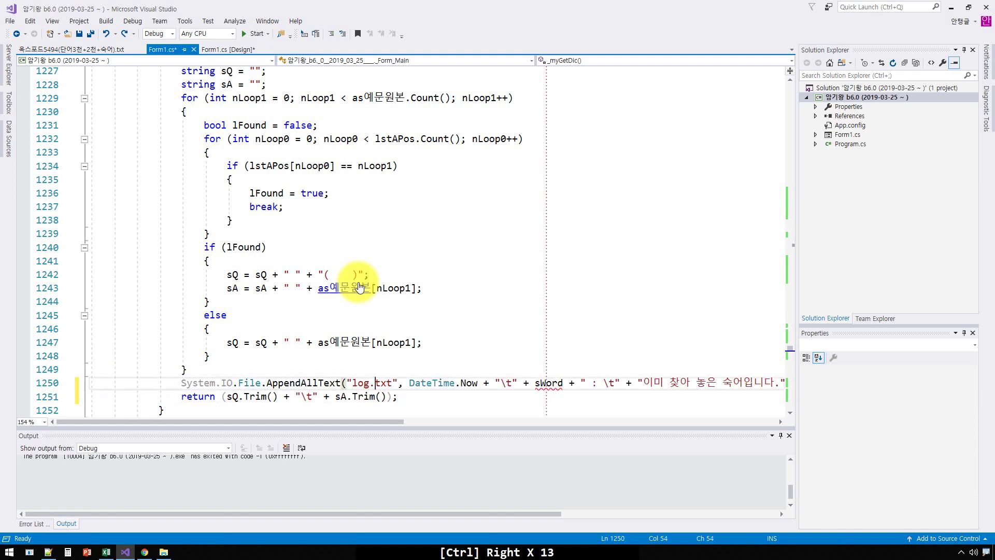
pyautogui.hotkey('ctrl', 'Left')
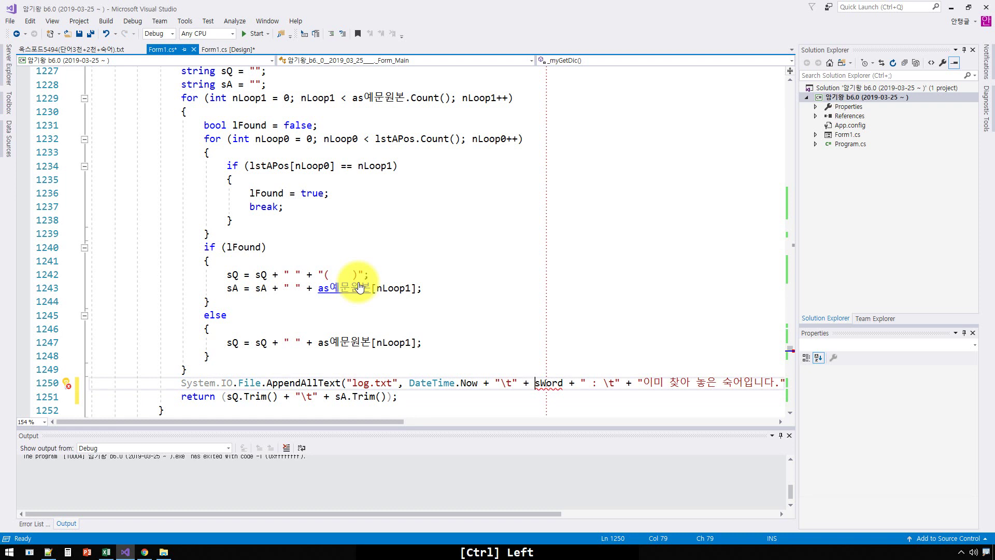
pyautogui.hotkey('shift', 'End')
pyautogui.hotkey('shift', 'Left')
pyautogui.hotkey('shift', 'Left')
pyautogui.hotkey('shift', 'Left')
pyautogui.hotkey('ctrl', 'shift', 'Left')
pyautogui.hotkey('ctrl', 'shift', 'Left')
pyautogui.hotkey('ctrl', 'shift', 'Left')
pyautogui.hotkey('ctrl', 'shift', 'Left')
pyautogui.hotkey('ctrl', 'shift', 'Left')
pyautogui.hotkey('ctrl', 'shift', 'Left')
pyautogui.hotkey('ctrl', 'shift', 'Left')
pyautogui.hotkey('ctrl', 'shift', 'Left')
pyautogui.hotkey('ctrl', 'shift', 'Left')
pyautogui.hotkey('ctrl', 'shift', 'Left')
pyautogui.hotkey('ctrl', 'shift', 'Left')
pyautogui.hotkey('ctrl', 'shift', 'Left')
pyautogui.hotkey('ctrl', 'shift', 'Left')
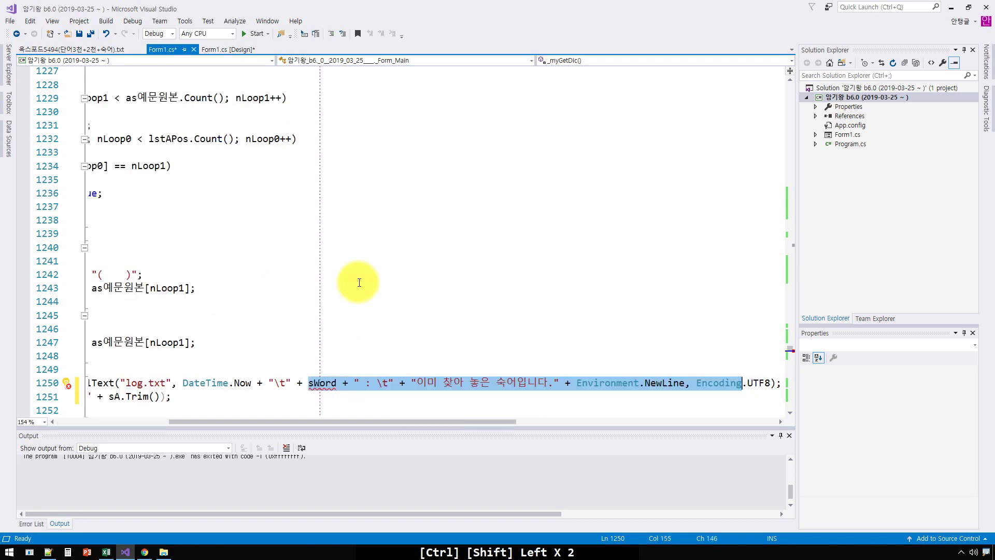
pyautogui.hotkey('ctrl', 'shift', 'Right')
pyautogui.hotkey('ctrl', 'shift', 'Right')
pyautogui.hotkey('ctrl', 'shift', 'Right')
pyautogui.hotkey('ctrl', 'shift', 'Right')
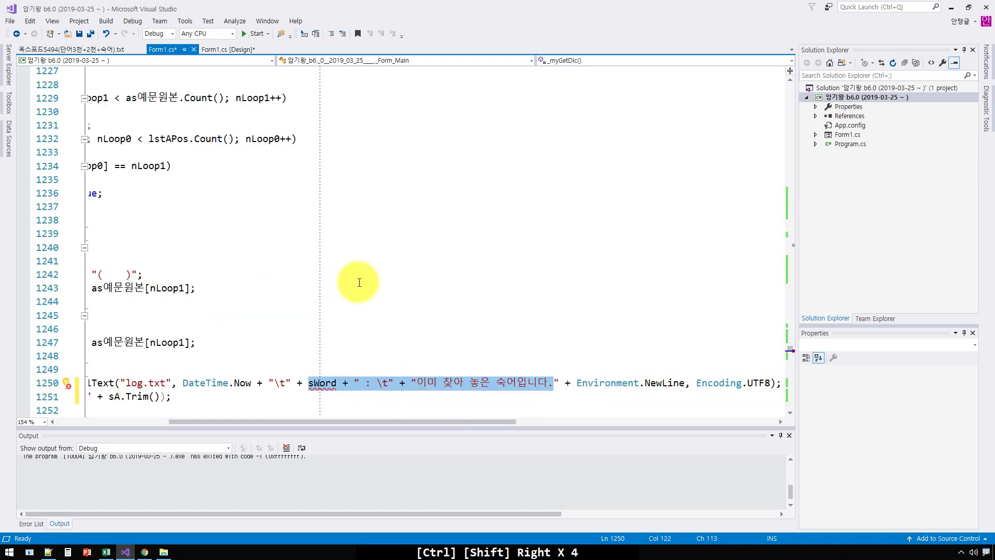
pyautogui.write('"')
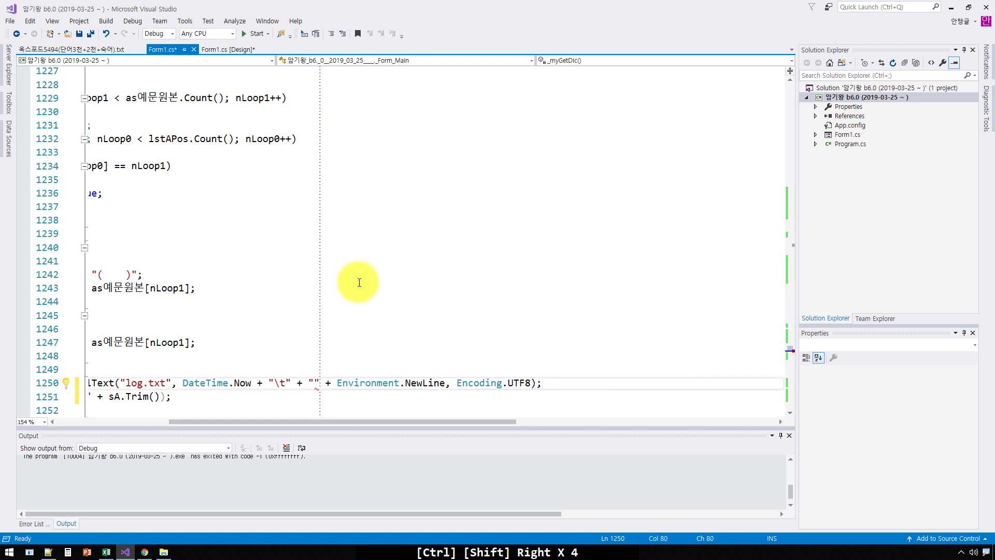
pyautogui.press('Hangul')
pyautogui.write('괄호 문제')
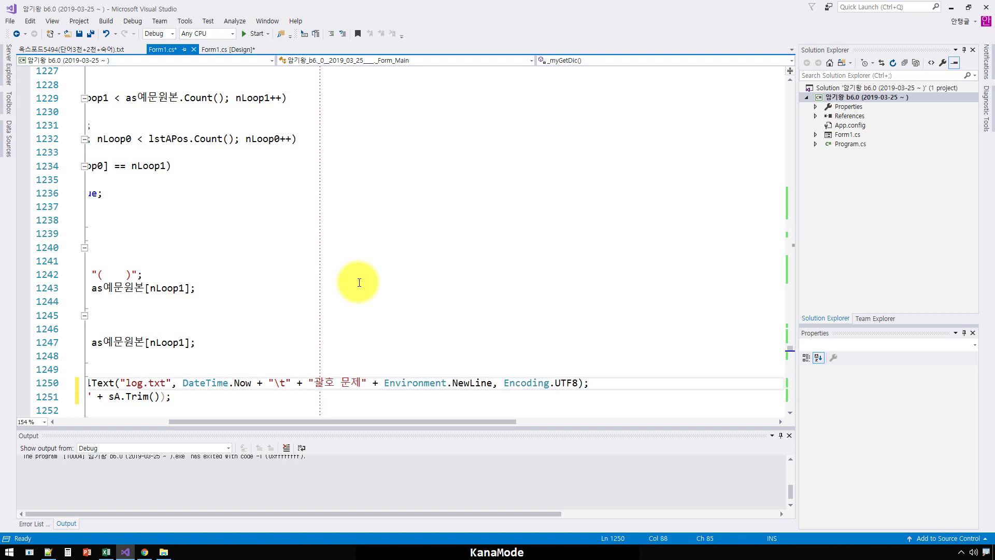
pyautogui.write(' 생성 완리')
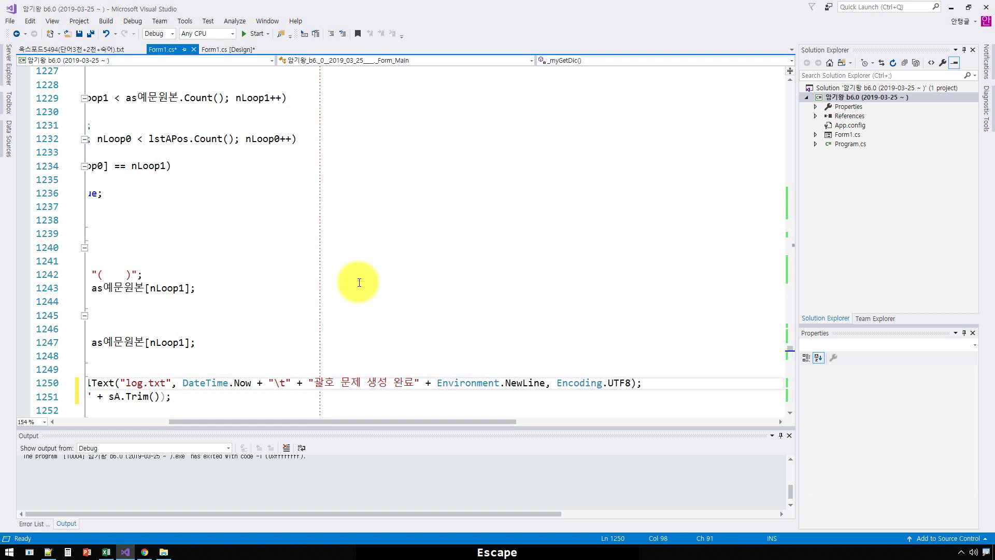
# Add " : " to the end of the new log line's "괄호 문제 생성 완료" message and append the sQ variable after it
pyautogui.press('Home')
pyautogui.press('Down')
pyautogui.press('Down')
pyautogui.hotkey('ctrl', 'Right')
pyautogui.hotkey('ctrl', 'Right')
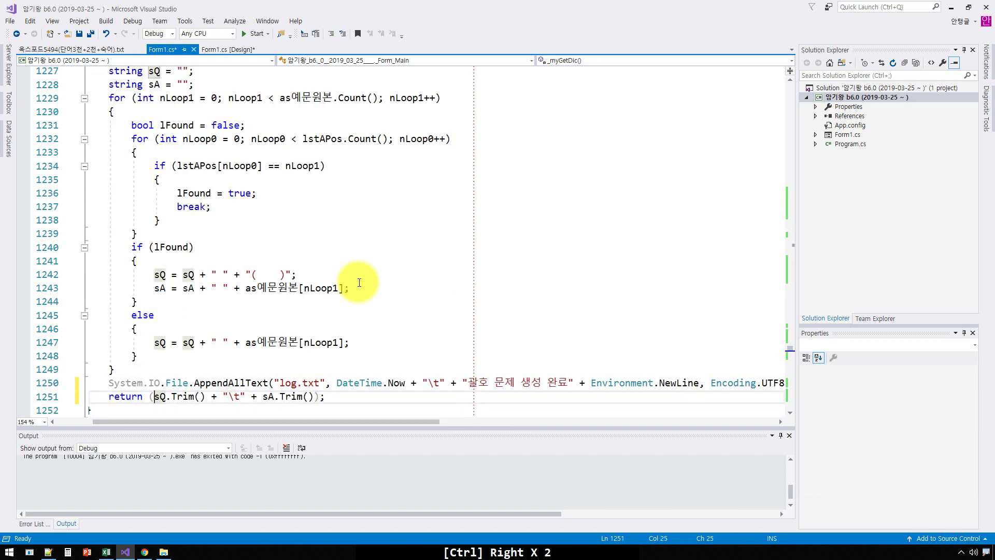
pyautogui.hotkey('ctrl', 'shift', 'Right')
pyautogui.hotkey('ctrl', 'shift', 'Right')
pyautogui.hotkey('shift', 'Left')
pyautogui.press('Up')
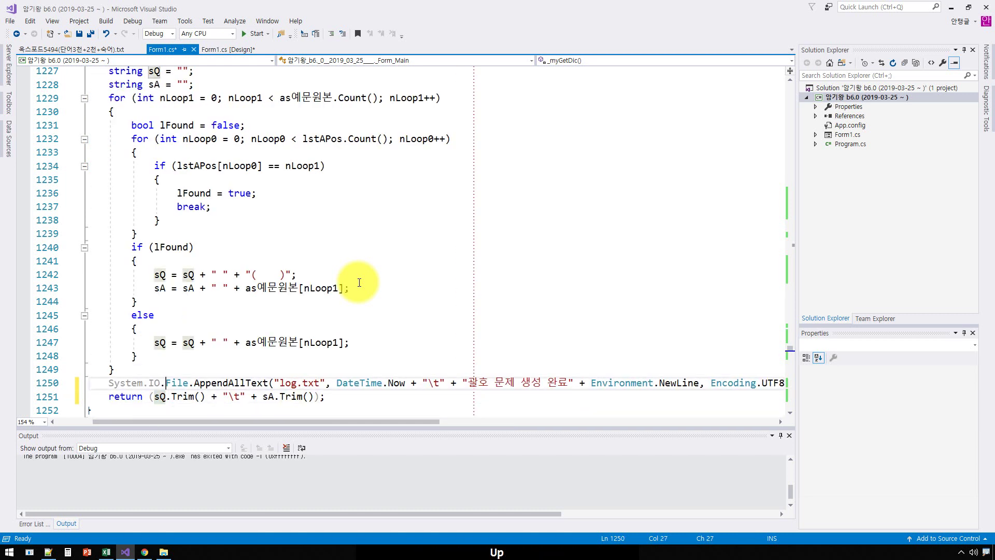
pyautogui.hotkey('ctrl', 'Right')
pyautogui.hotkey('ctrl', 'Right')
pyautogui.hotkey('ctrl', 'Right')
pyautogui.hotkey('ctrl', 'Right')
pyautogui.hotkey('ctrl', 'Right')
pyautogui.hotkey('ctrl', 'Right')
pyautogui.hotkey('ctrl', 'Right')
pyautogui.hotkey('ctrl', 'Right')
pyautogui.hotkey('ctrl', 'Right')
pyautogui.hotkey('ctrl', 'Right')
pyautogui.hotkey('ctrl', 'Right')
pyautogui.hotkey('ctrl', 'Right')
pyautogui.hotkey('ctrl', 'Right')
pyautogui.hotkey('ctrl', 'Right')
pyautogui.hotkey('ctrl', 'Right')
pyautogui.hotkey('ctrl', 'Right')
pyautogui.hotkey('ctrl', 'Right')
pyautogui.hotkey('ctrl', 'Right')
pyautogui.hotkey('ctrl', 'Right')
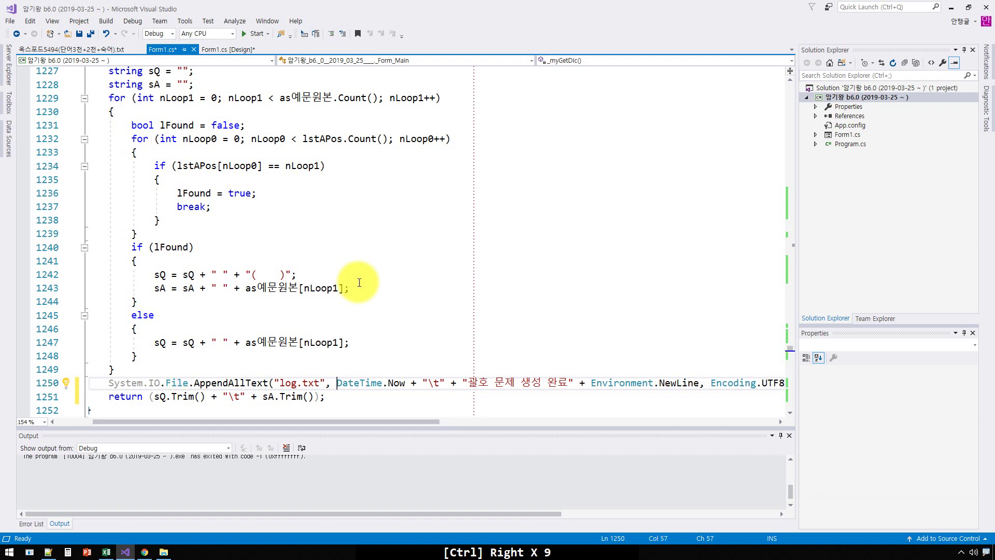
pyautogui.hotkey('ctrl', 'Left')
pyautogui.write(':')
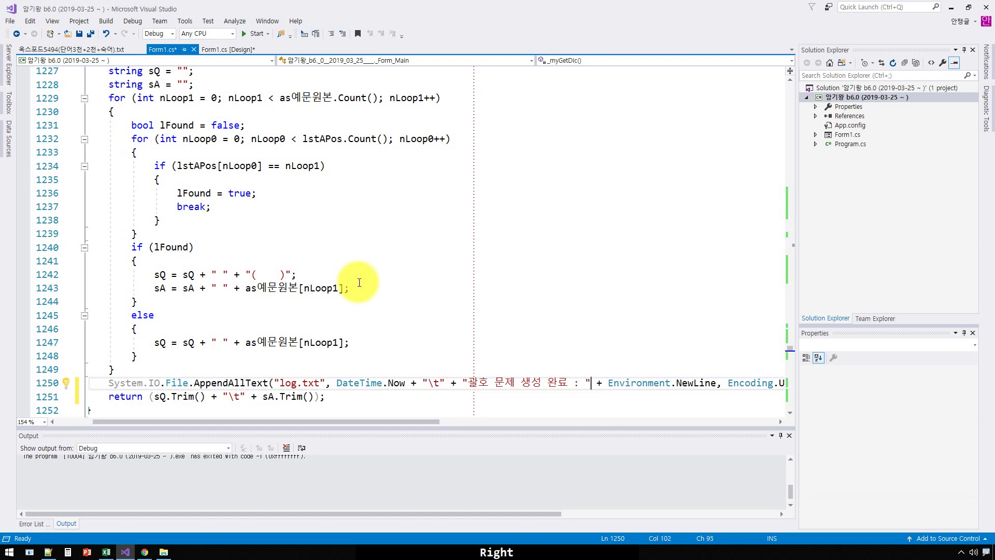
pyautogui.write('+ sQ')
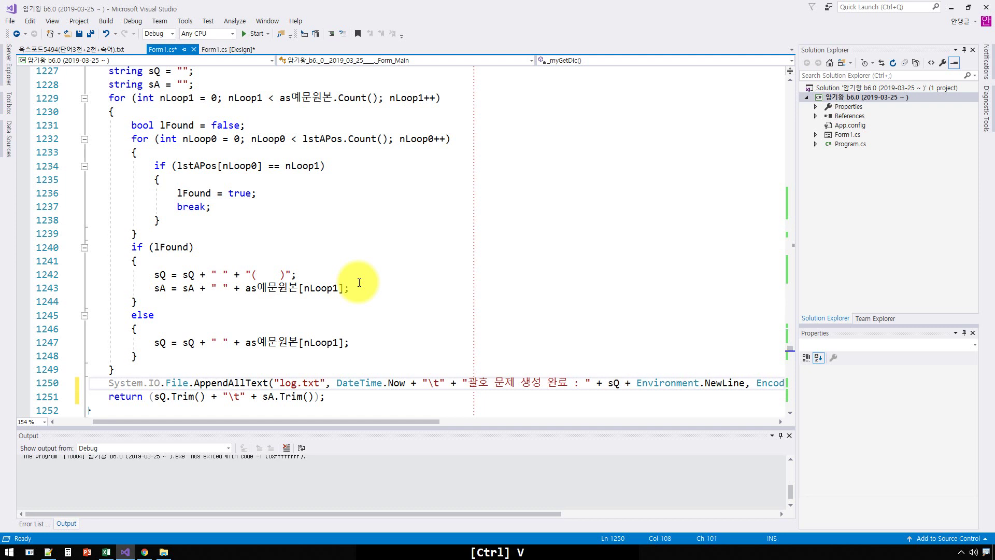
# Insert a \t tab escape after the colon inside the "괄호 문제 생성 완료 : " message string
pyautogui.hotkey('ctrl', 'Left')
pyautogui.hotkey('ctrl', 'Left')
pyautogui.hotkey('ctrl', 'Left')
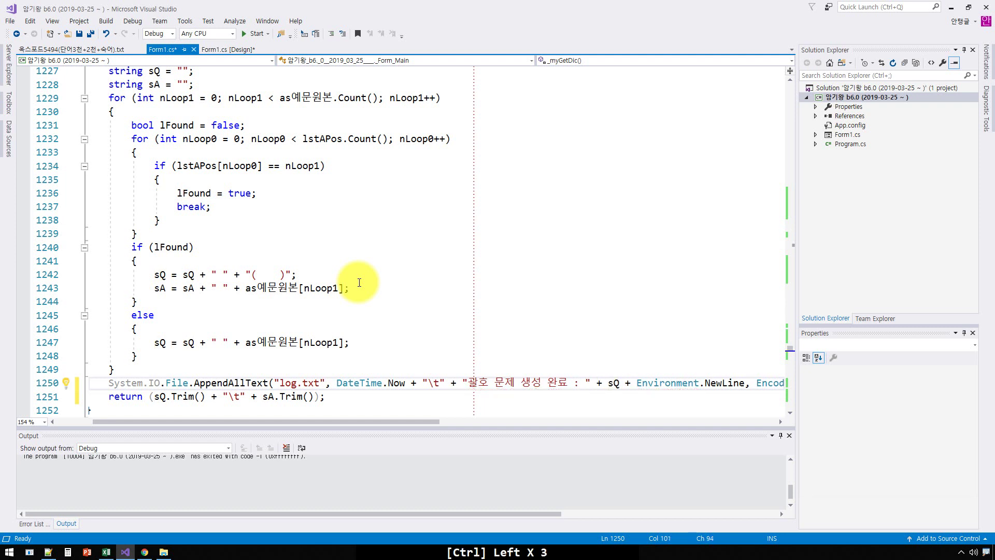
pyautogui.press('Right')
pyautogui.press('Right')
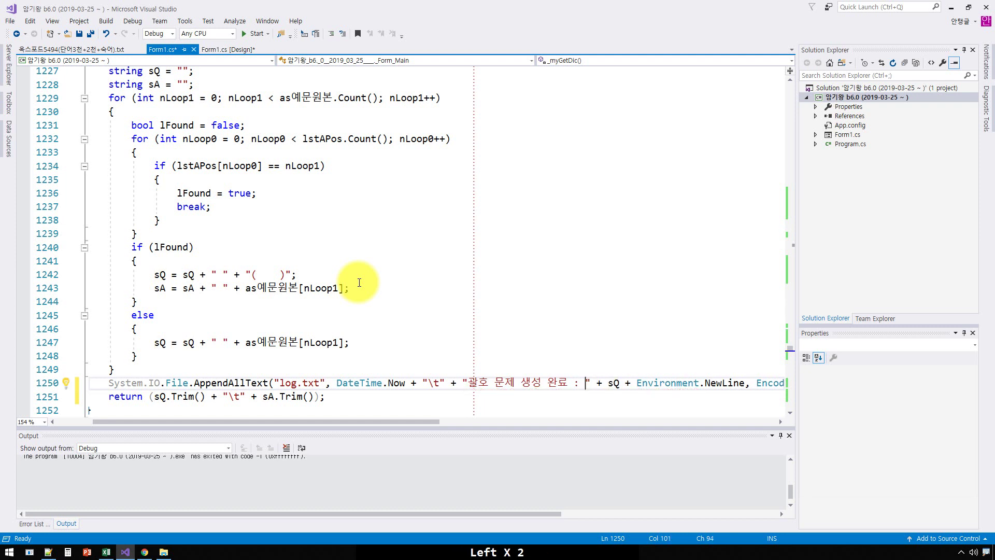
pyautogui.write('\\t')
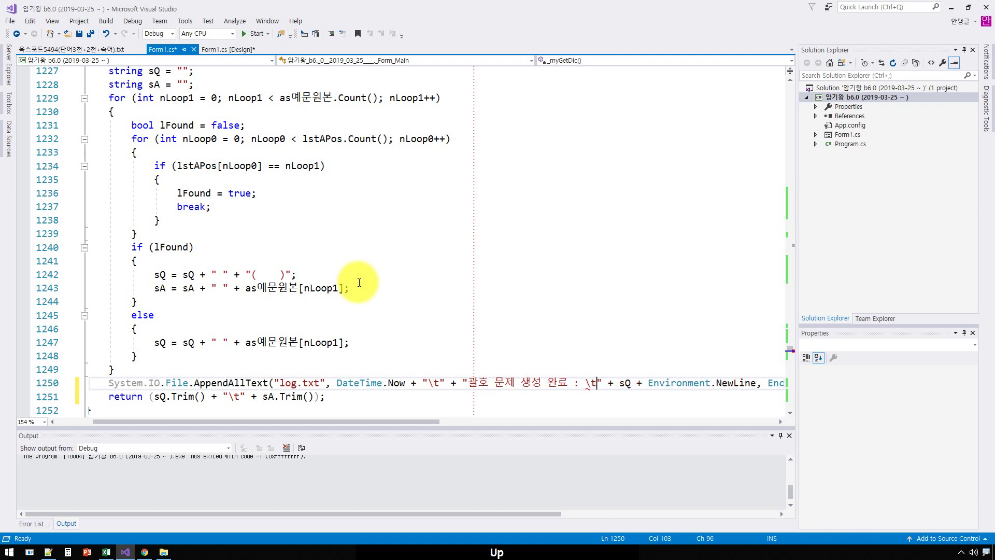
pyautogui.press('End')
pyautogui.press('Home')
# Switch to Notepad++ and close it along with the old log.txt
pyautogui.hotkey('alt', 'Tab')
pyautogui.press('Tab')
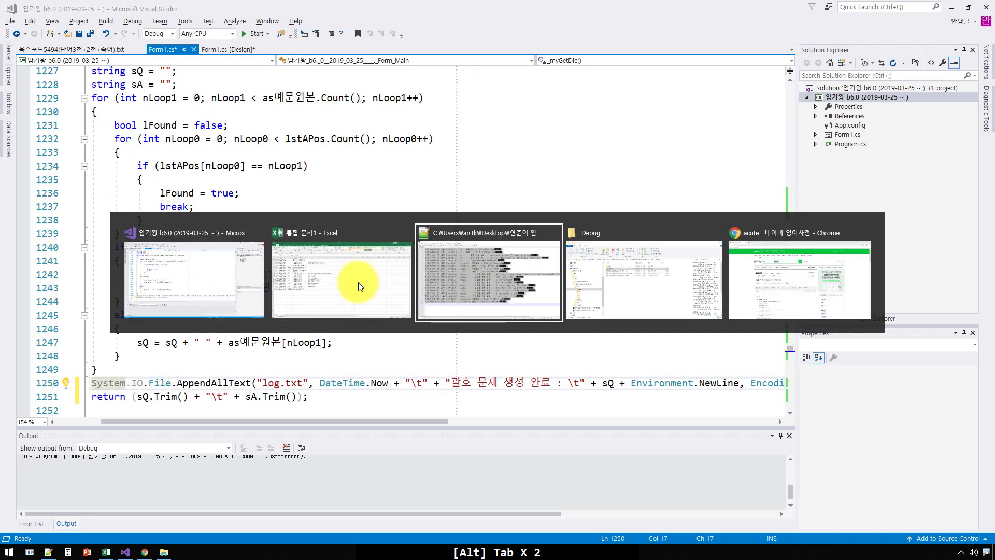
pyautogui.hotkey('alt', 'F4')
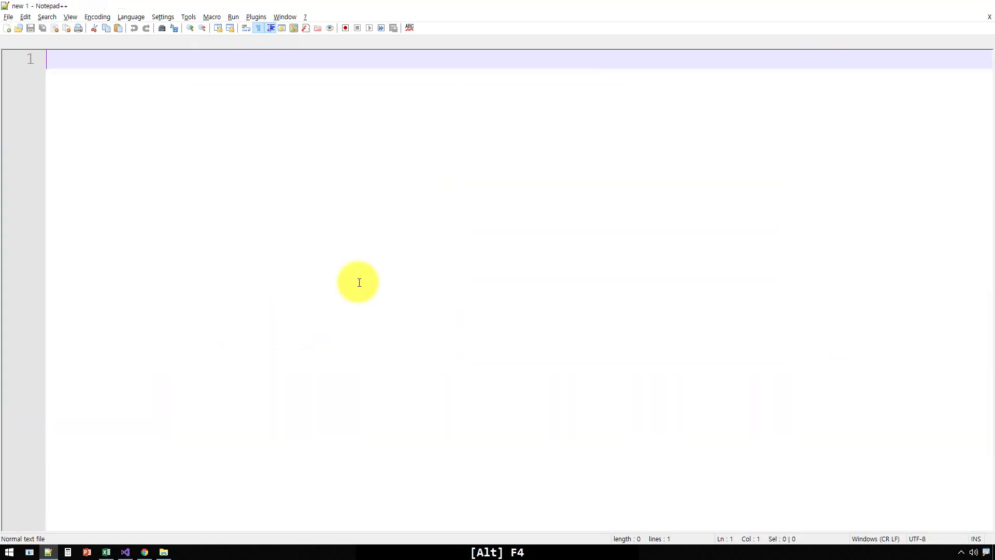
# In File Explorer, permanently delete the dic folder and log.txt from the Debug folder
pyautogui.hotkey('alt', 'Tab')
pyautogui.press('Tab')
pyautogui.press('Up')
pyautogui.press('Up')
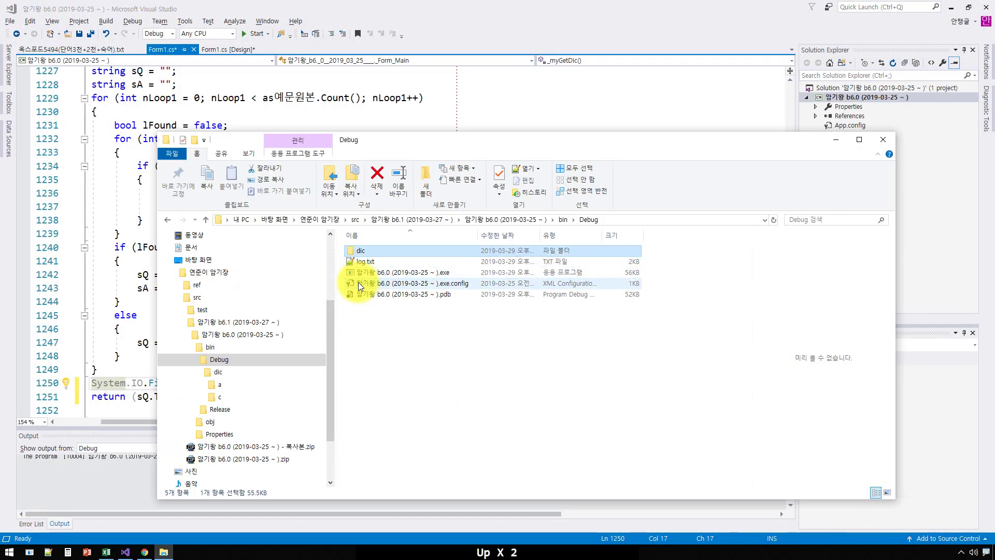
pyautogui.hotkey('shift', 'Down')
pyautogui.hotkey('shift', 'Delete')
pyautogui.press('Return')
# Return to Visual Studio, start debugging and select the words from a through accept in the 옥스포드5494 word list
pyautogui.hotkey('alt', 'Tab')
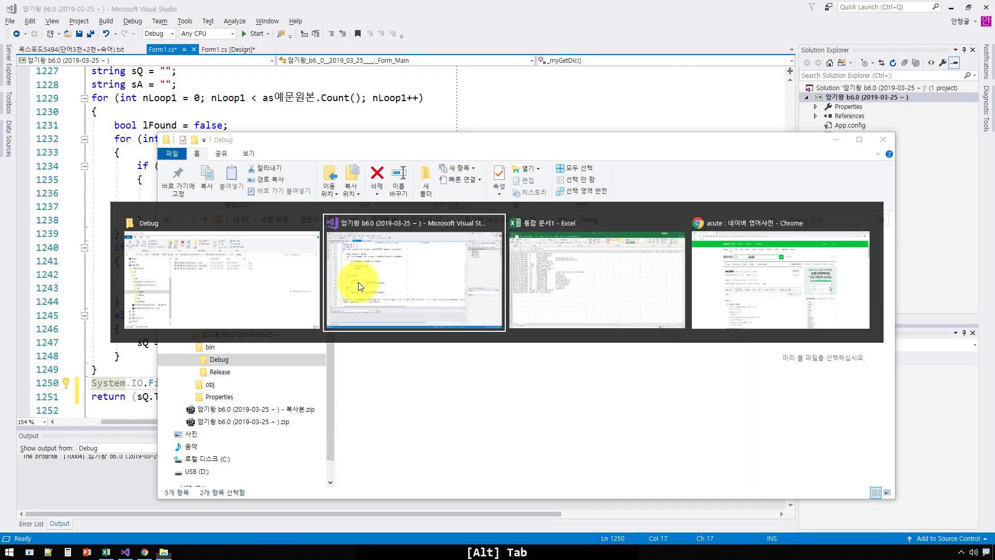
pyautogui.press('F5')
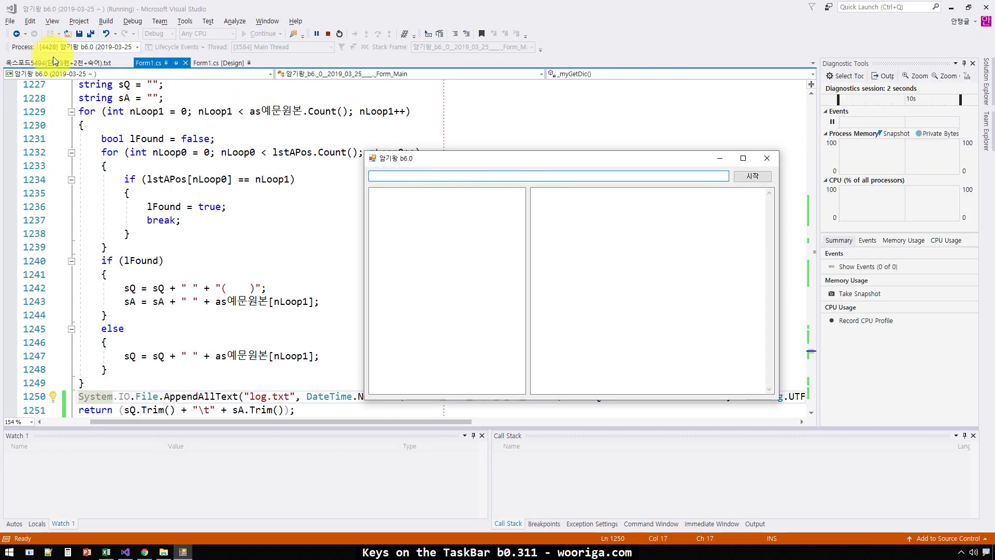
pyautogui.click(52, 62)
pyautogui.click(119, 167)
pyautogui.hotkey('ctrl', 'Home')
pyautogui.hotkey('shift', 'Down')
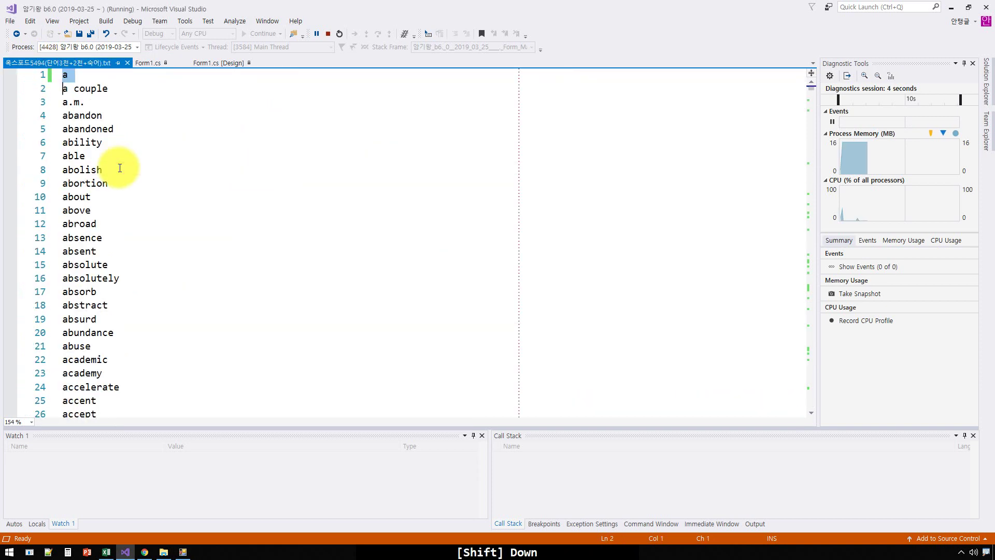
pyautogui.hotkey('shift', 'pagedown')
# Enter the words from a through accept in the 암기왕 b6.0 window's word list and start processing them
pyautogui.hotkey('alt', 'Tab')
pyautogui.click(460, 296)
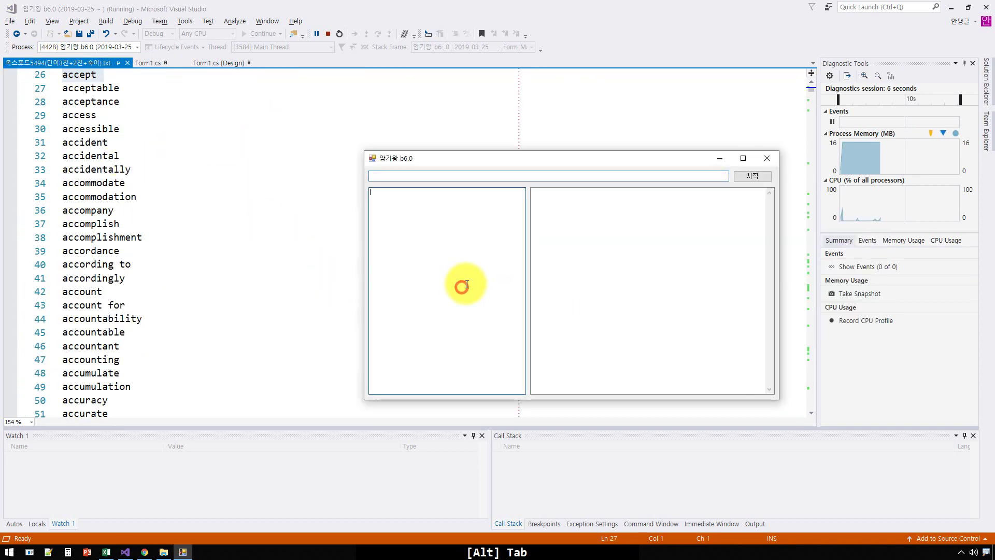
pyautogui.write('a a couple a.m. abandon abandoned ability able abolish abortion about above abroad absence absent absolute absolutely absorb abstract absurd abundance abuse academic academy accelerate accent accept')
pyautogui.click(749, 176)
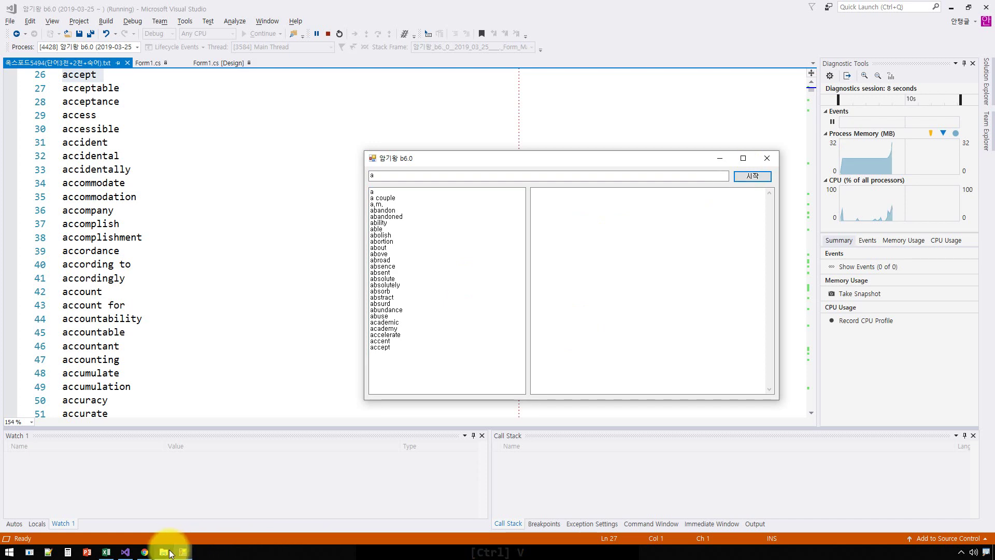
# Open the newly generated log.txt from the Debug folder in Notepad++ and reload its latest contents
pyautogui.click(163, 551)
pyautogui.moveTo(434, 141); pyautogui.dragTo(569, 315)
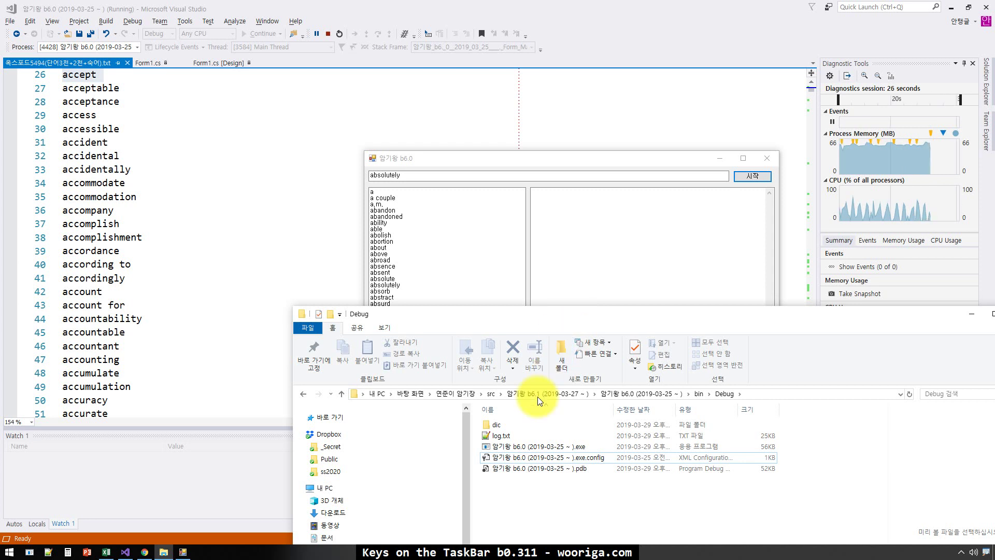
pyautogui.click(511, 436)
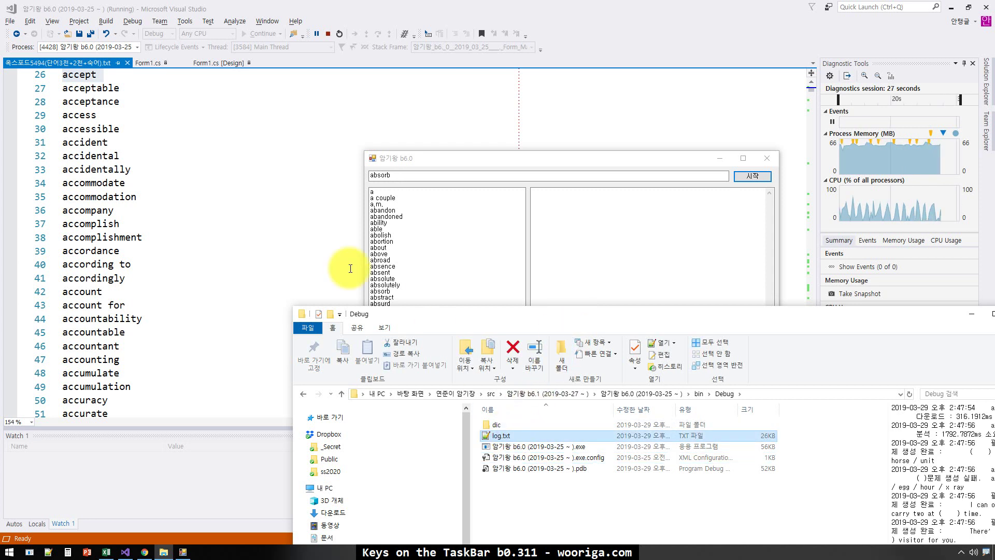
pyautogui.press('super+1')
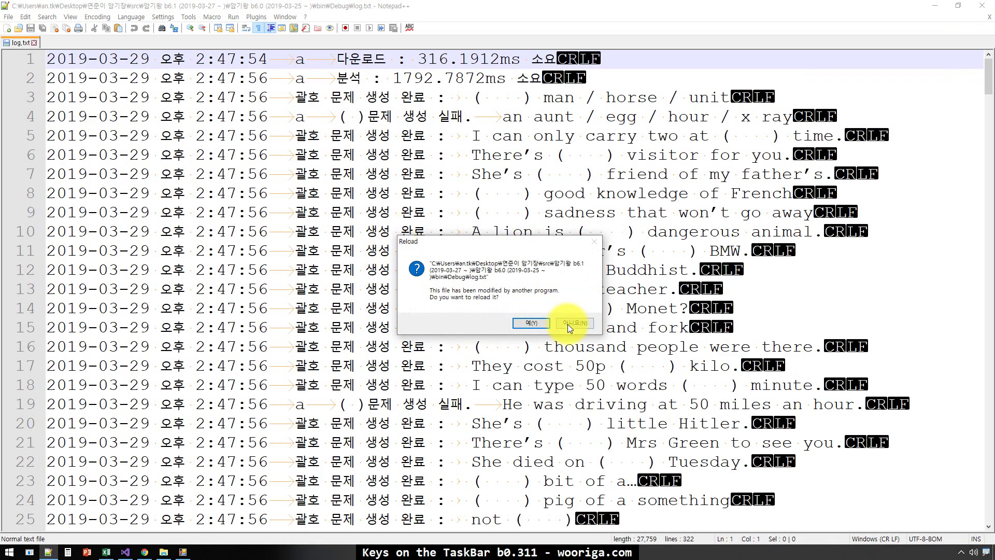
pyautogui.click(536, 327)
# Examine the bracket question entries on lines 3 to 11 of log.txt
pyautogui.click(323, 125)
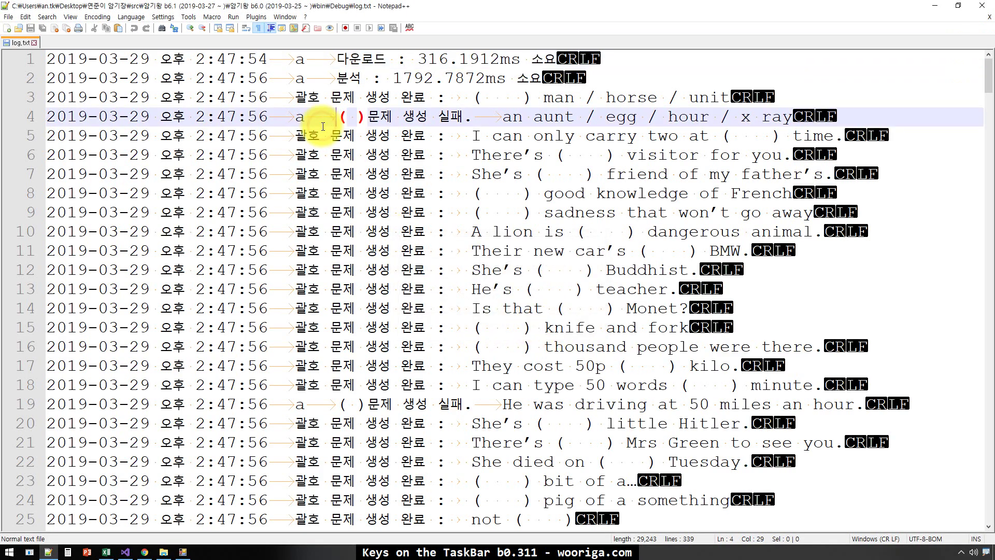
pyautogui.press('Up')
pyautogui.press('Home')
pyautogui.press('Home')
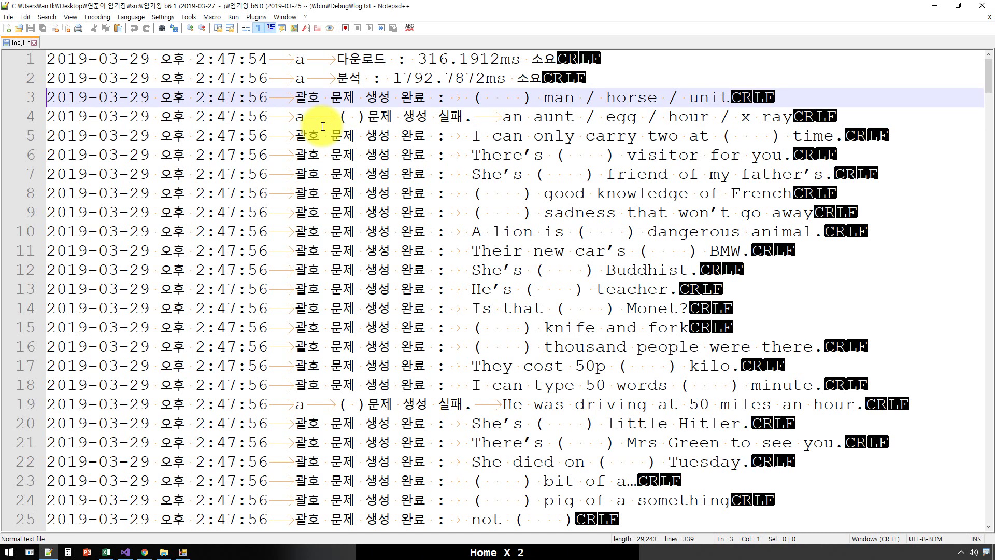
pyautogui.hotkey('shift', 'Down')
pyautogui.hotkey('shift', 'Down')
pyautogui.hotkey('shift', 'Down')
pyautogui.hotkey('shift', 'Down')
pyautogui.hotkey('shift', 'Down')
pyautogui.hotkey('shift', 'Down')
pyautogui.hotkey('shift', 'Down')
pyautogui.hotkey('shift', 'Down')
pyautogui.hotkey('shift', 'Down')
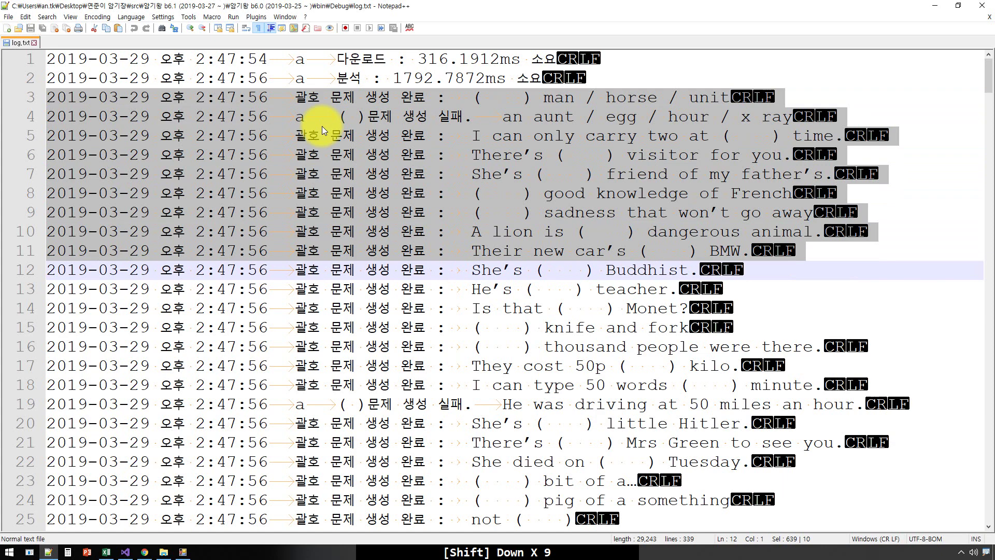
# Copy the entire log.txt contents and replace all the old log data on Excel's Sheet1 with them, starting at A1
pyautogui.hotkey('ctrl', 'a')
pyautogui.hotkey('ctrl', 'c')
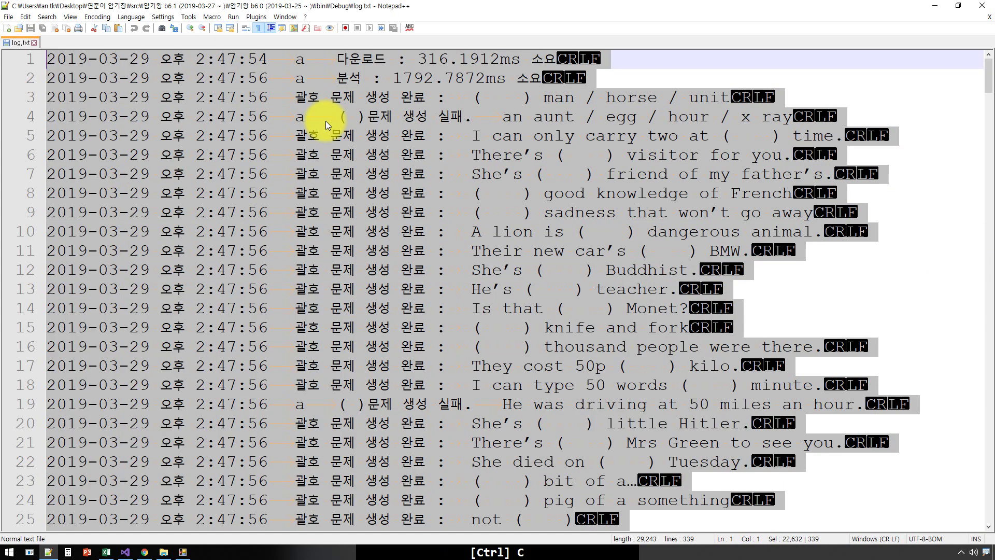
pyautogui.hotkey('alt', 'Tab')
pyautogui.hotkey('alt', 'Tab')
pyautogui.hotkey('alt', 'Tab')
pyautogui.hotkey('alt', 'Tab')
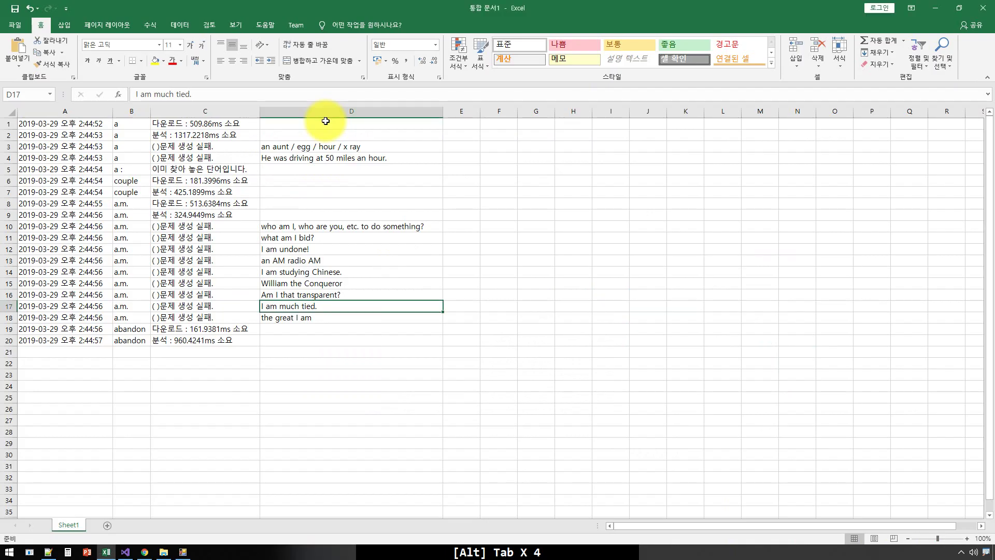
pyautogui.hotkey('ctrl', 'a')
pyautogui.hotkey('ctrl', 'a')
pyautogui.press('Delete')
pyautogui.hotkey('ctrl', 'Home')
pyautogui.hotkey('ctrl', 'Home')
pyautogui.hotkey('ctrl', 'v')
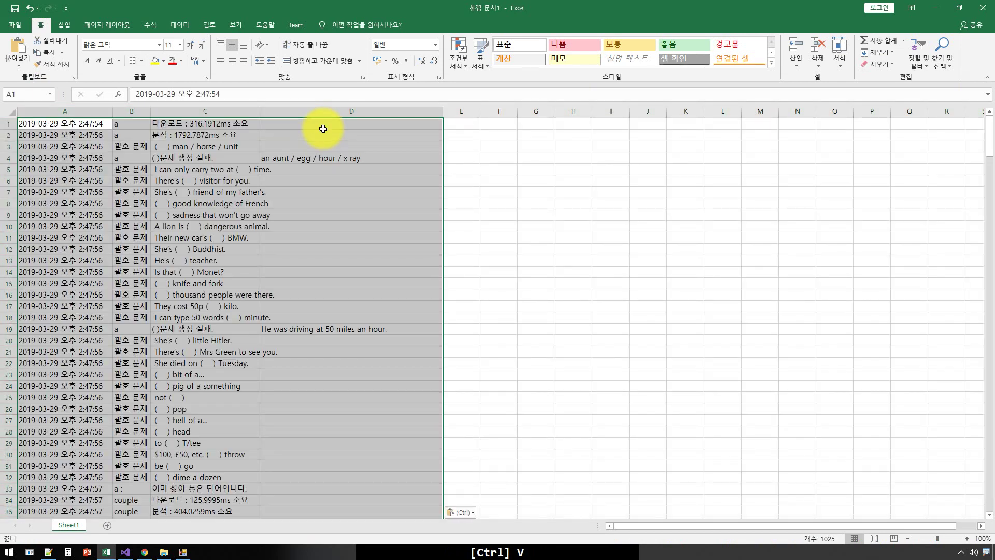
# Turn on an AutoFilter for the pasted log data, using row 1 as the header
pyautogui.press('Up')
pyautogui.press('Up')
pyautogui.hotkey('alt', 'd')
pyautogui.press('f')
pyautogui.press('f')
pyautogui.press('Up')
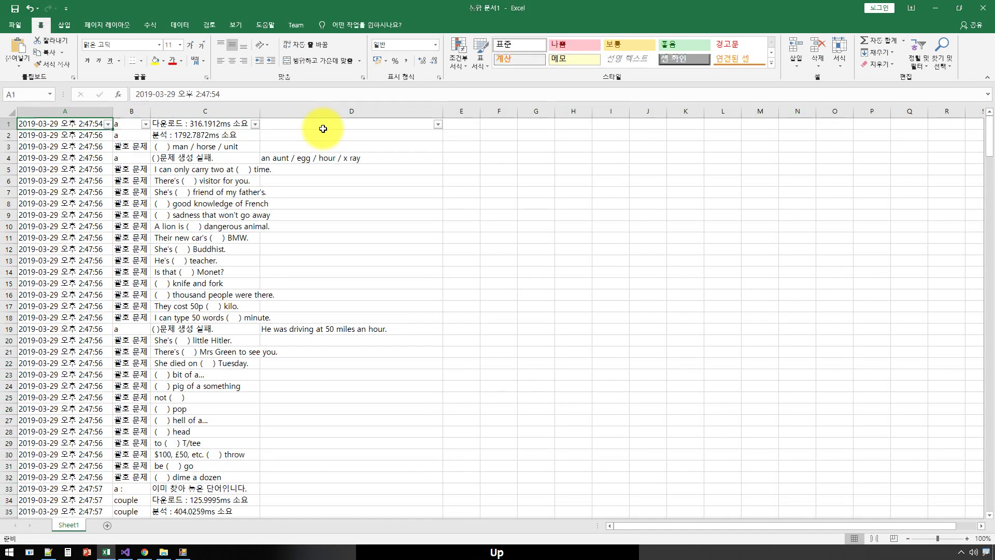
# Examine column B's filter values and the bracket question completion entries in that column, leaving the filter unchanged
pyautogui.press('Right')
pyautogui.hotkey('alt', 'Down')
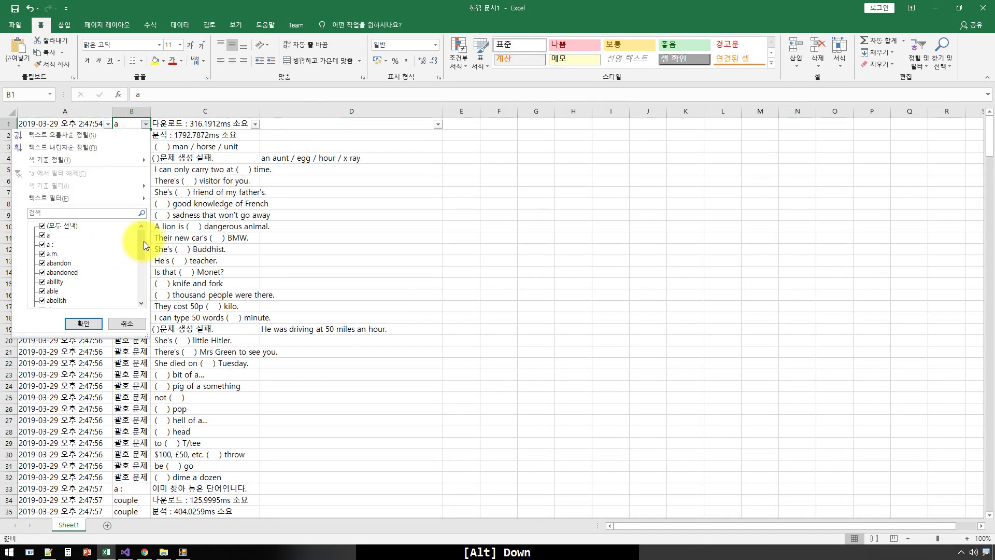
pyautogui.moveTo(142, 242); pyautogui.dragTo(141, 287)
pyautogui.press('Escape')
pyautogui.press('Escape')
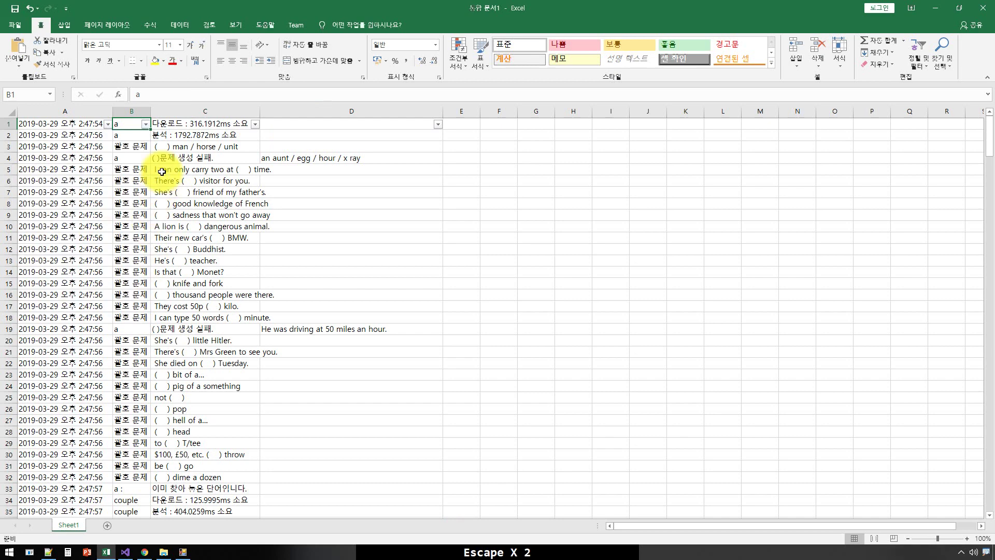
pyautogui.press('Down')
pyautogui.press('Down')
pyautogui.press('Down')
pyautogui.press('Down')
pyautogui.press('Up')
pyautogui.press('Up')
pyautogui.press('Up')
pyautogui.press('Up')
pyautogui.click(132, 147)
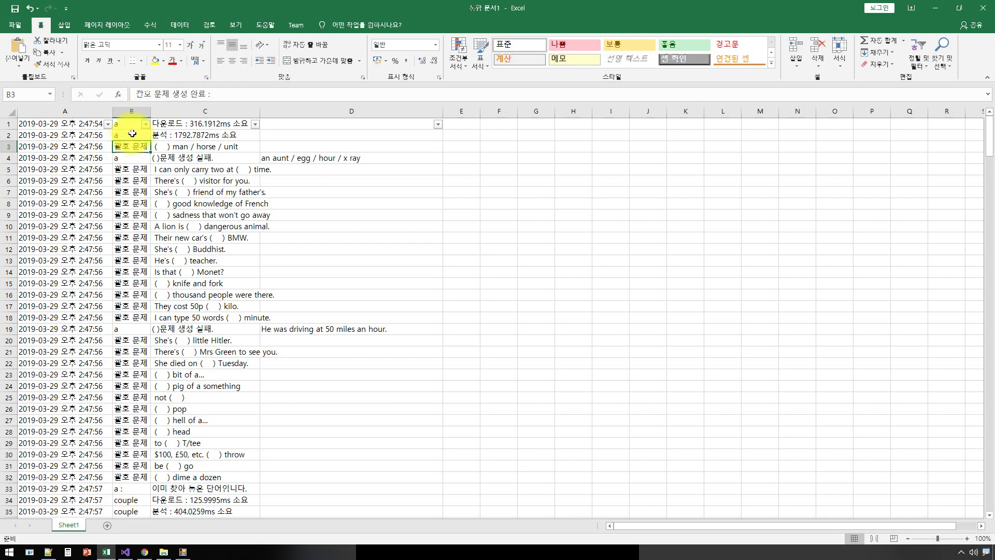
pyautogui.click(146, 124)
pyautogui.moveTo(140, 236)
pyautogui.mouseDown()
pyautogui.moveTo(138, 285)
pyautogui.moveTo(144, 222)
pyautogui.mouseUp()
pyautogui.press('Escape')
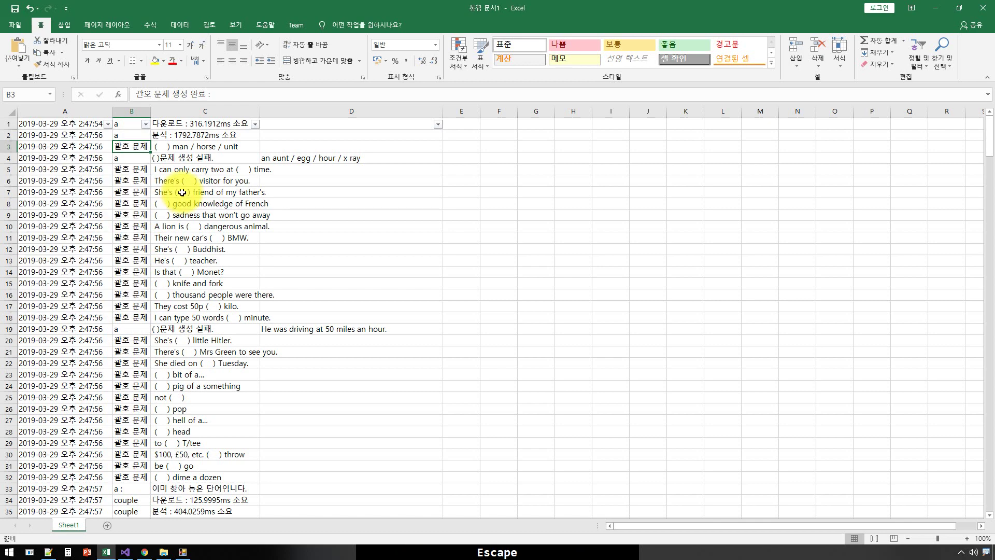
# Compare the failure entry in row 4 with the completion entry in row 5 across columns B and C
pyautogui.click(190, 161)
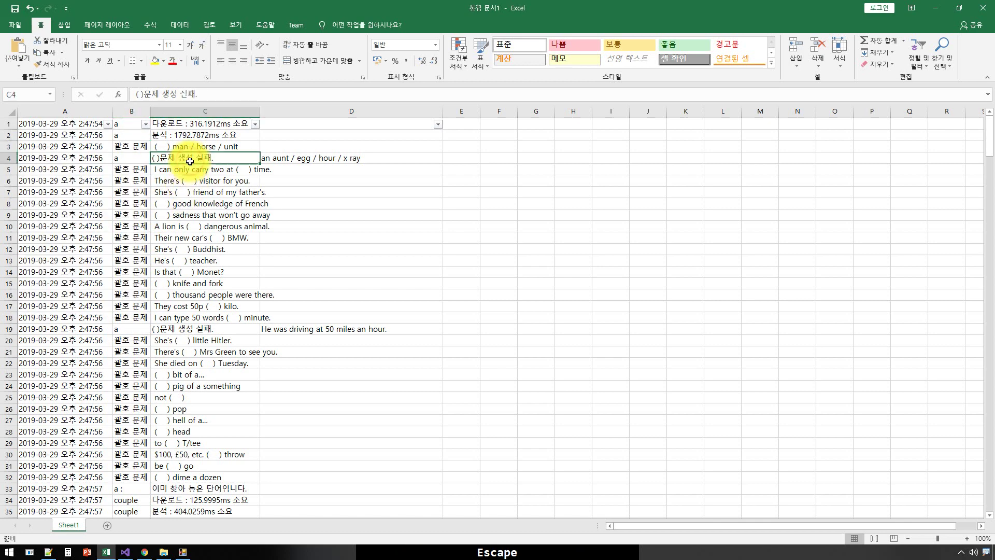
pyautogui.click(134, 171)
pyautogui.click(189, 161)
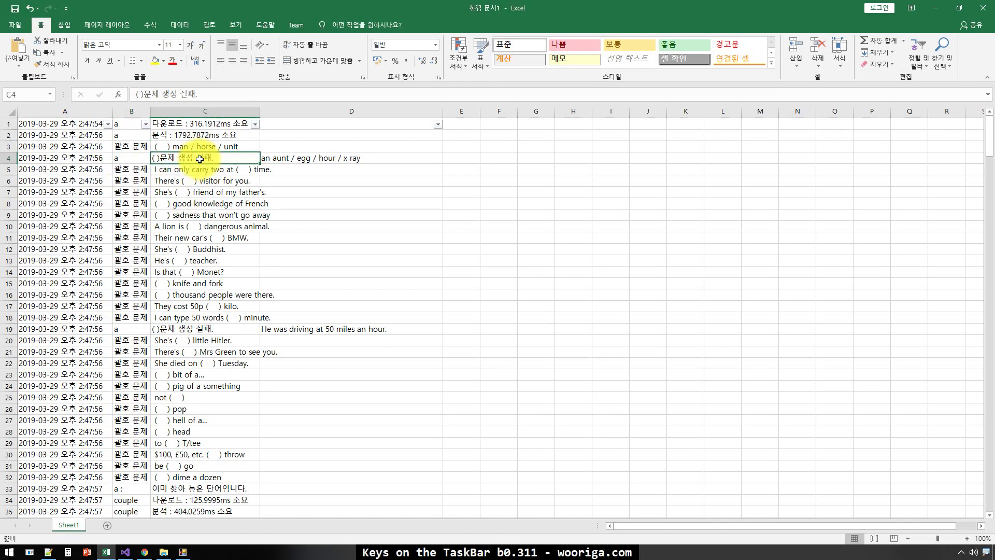
pyautogui.click(115, 157)
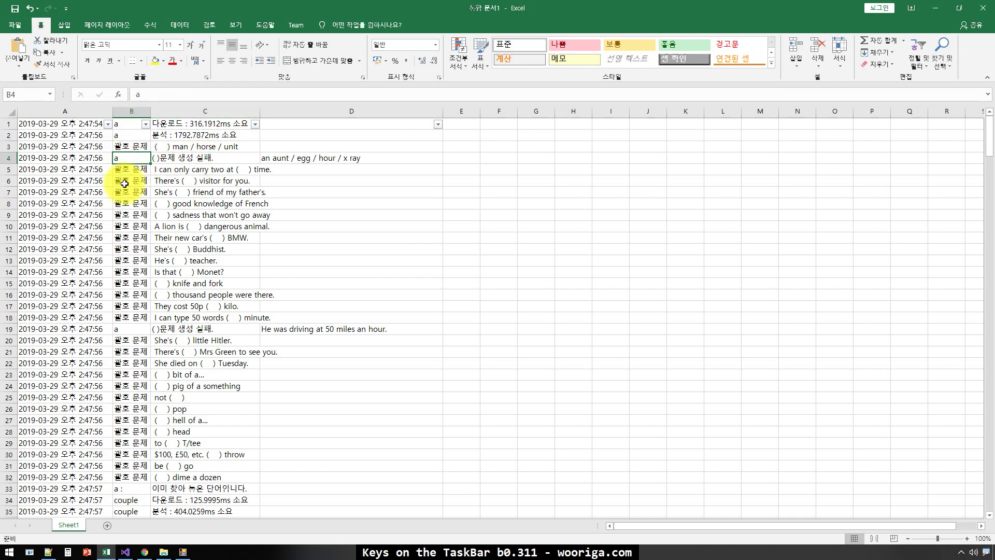
# Close the running 암기왕 b6.0 program window
pyautogui.hotkey('alt', 'Tab')
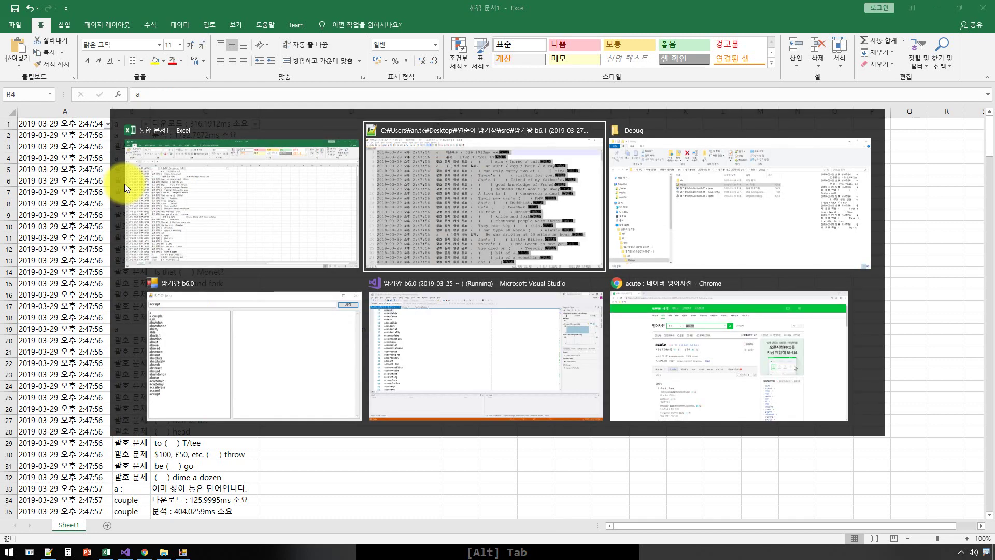
pyautogui.hotkey('alt', 'Tab')
pyautogui.hotkey('alt', 'Tab')
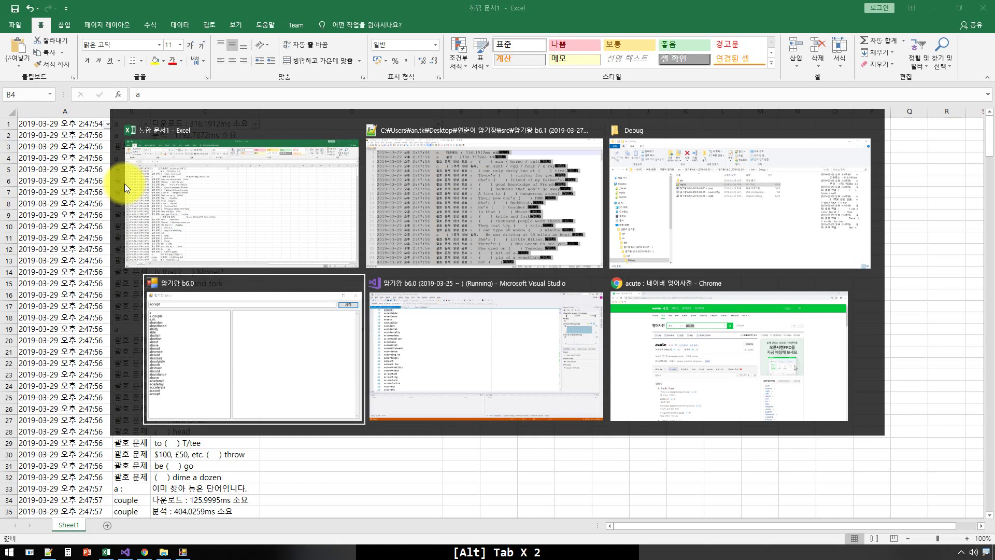
pyautogui.hotkey('alt', 'F4')
# Switch to Visual Studio and locate the bracket question completion log statement on line 1250 of Form1.cs
pyautogui.hotkey('alt', 'Tab')
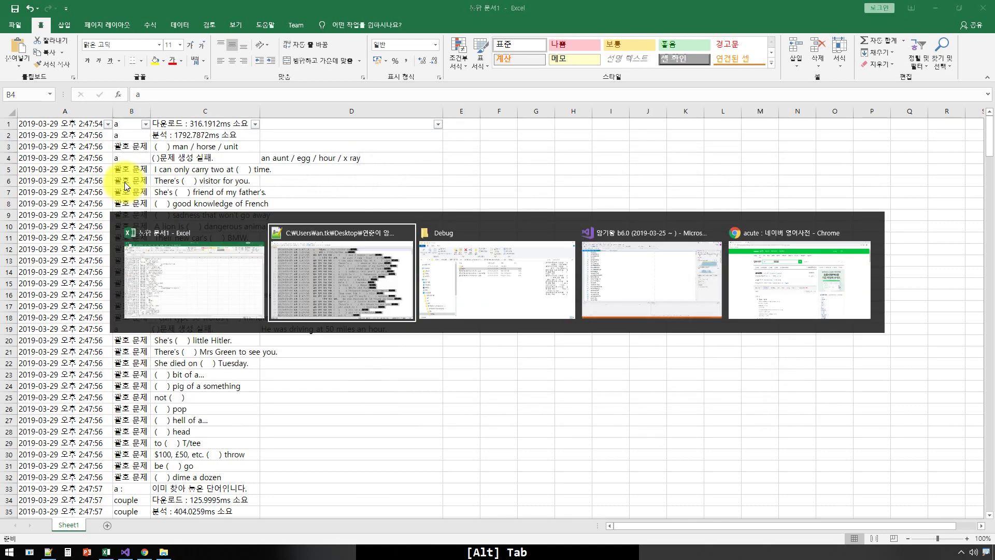
pyautogui.hotkey('alt', 'Tab')
pyautogui.hotkey('alt', 'Tab')
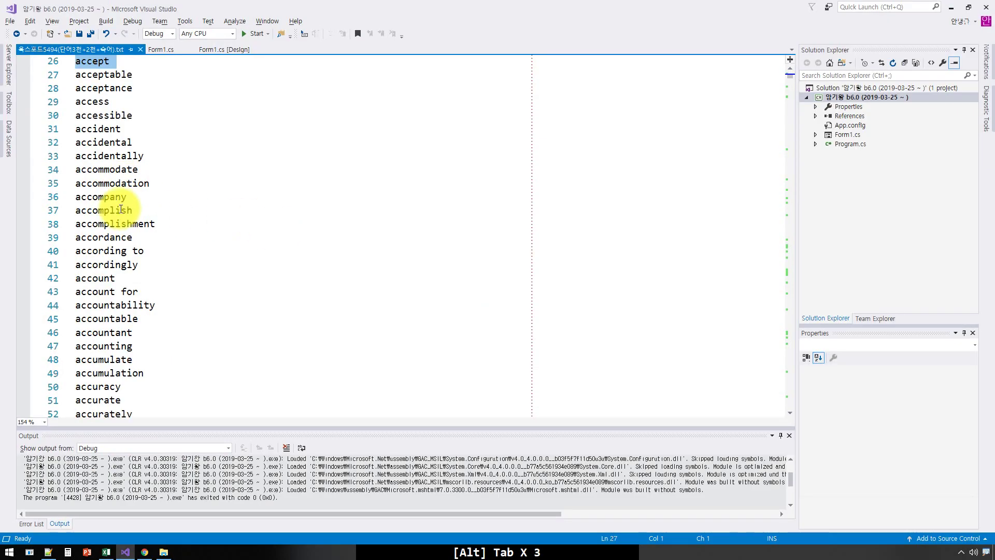
pyautogui.click(159, 51)
pyautogui.scroll(-4, 244, 217)
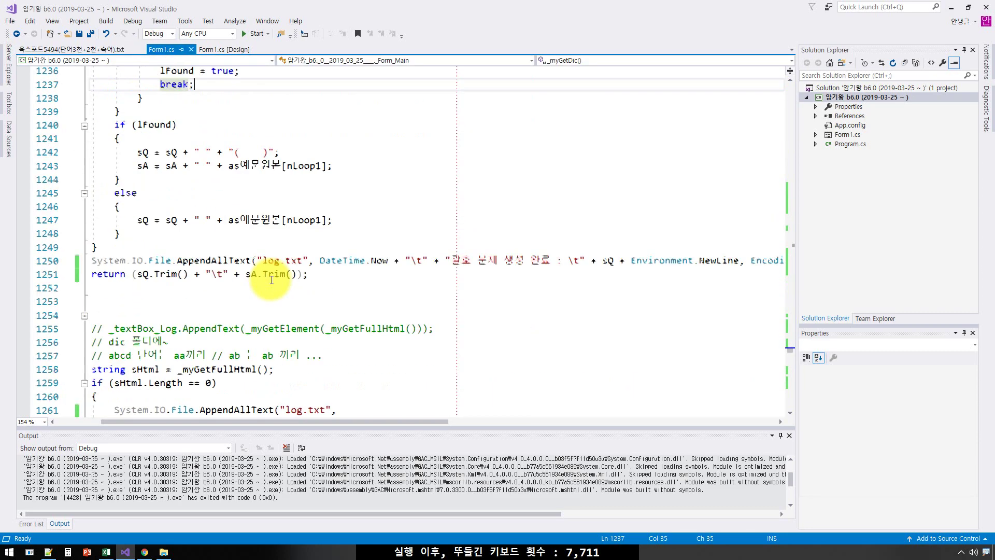
pyautogui.press('Home')
pyautogui.press('Home')
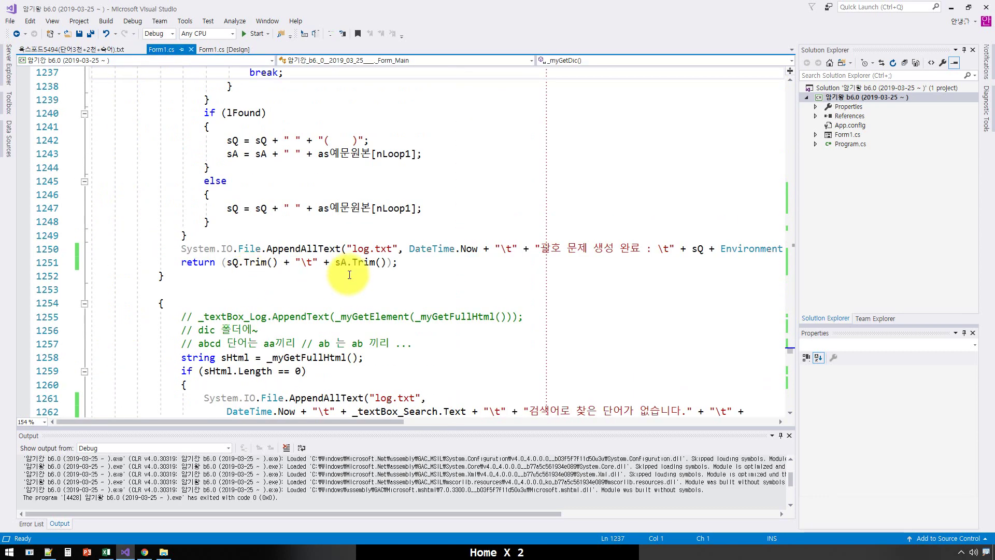
pyautogui.click(515, 234)
pyautogui.click(537, 246)
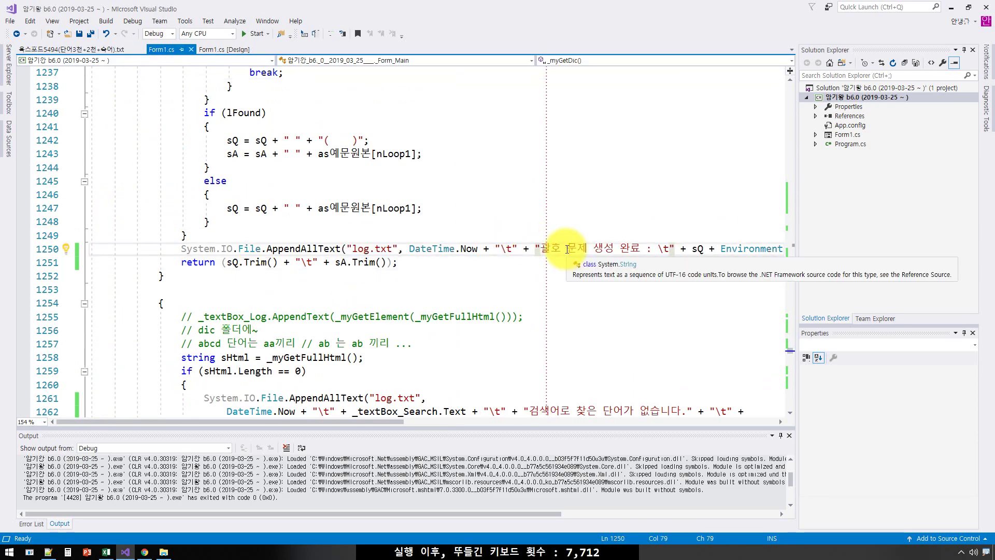
pyautogui.hotkey('ctrl', 'Right')
pyautogui.hotkey('ctrl', 'Right')
# In Excel, auto-fit all column widths and compare the completion and failure entries in column B
pyautogui.hotkey('alt', 'Tab')
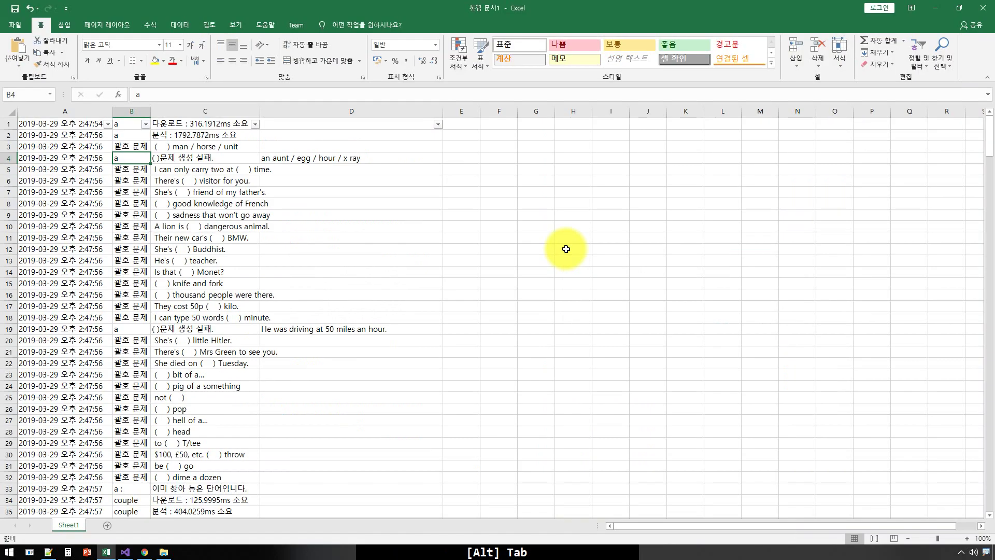
pyautogui.hotkey('ctrl', 'a')
pyautogui.hotkey('ctrl', 'a')
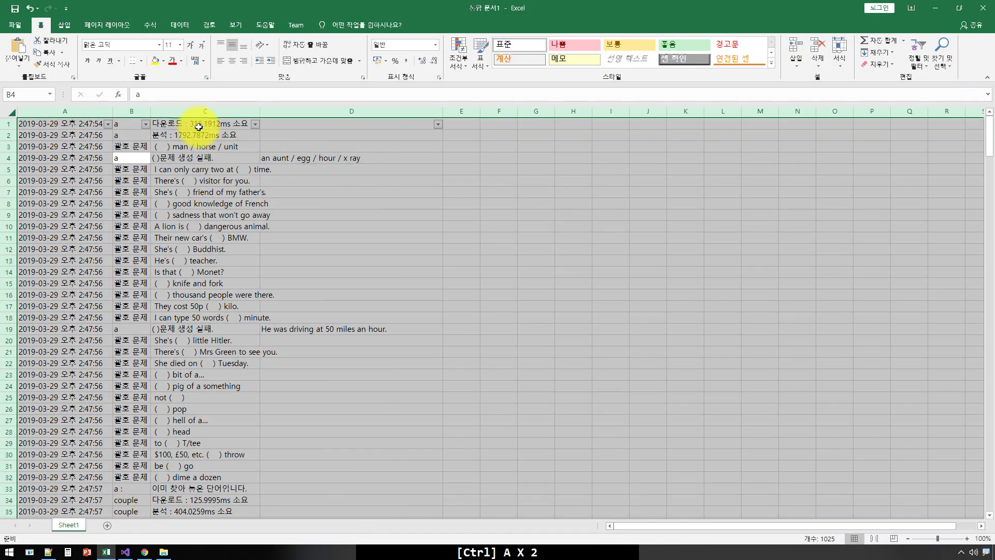
pyautogui.doubleClick(151, 111)
pyautogui.click(165, 214)
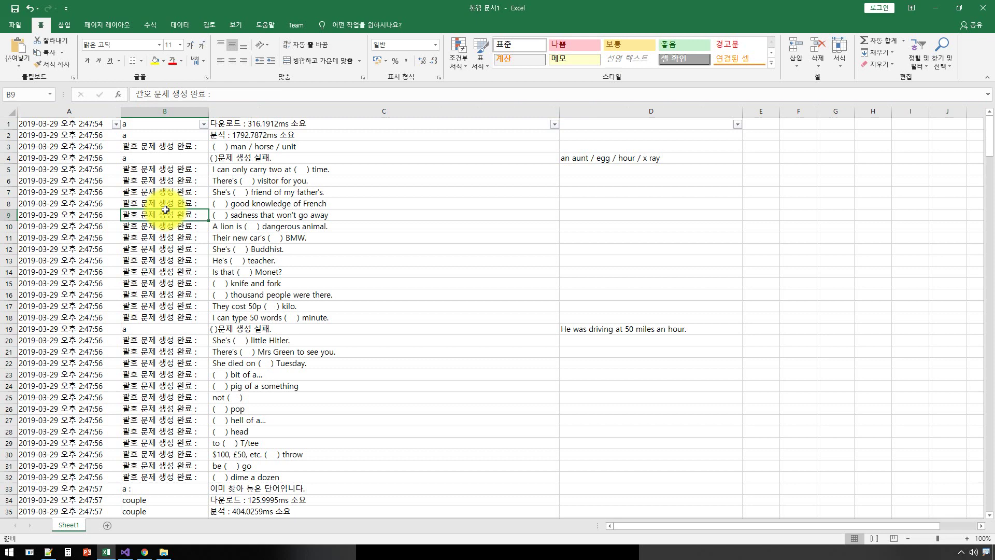
pyautogui.click(163, 145)
pyautogui.click(164, 328)
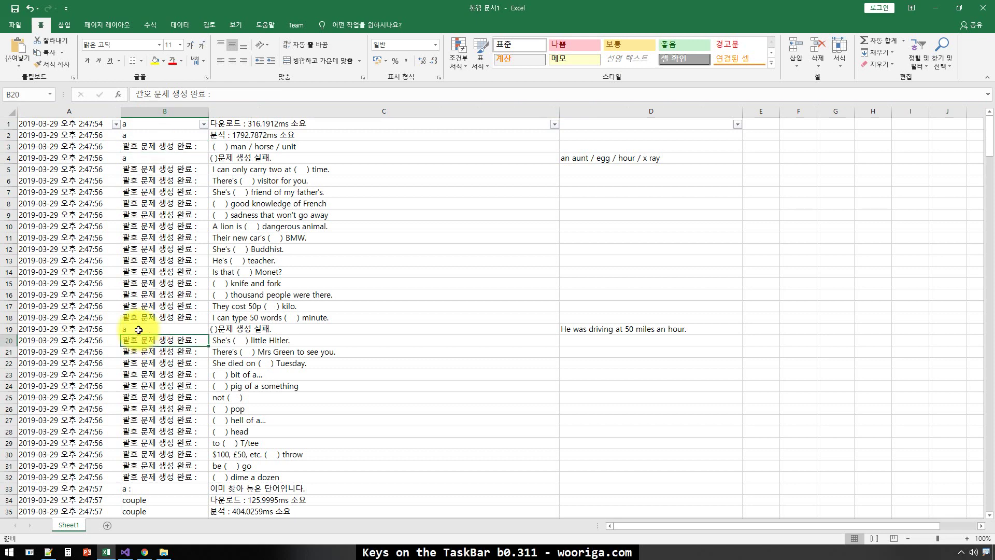
# Back in Visual Studio, duplicate the "\t" + separator before the "괄호 문제 생성 완료" text on line 1250 of Form1.cs
pyautogui.hotkey('alt', 'Tab')
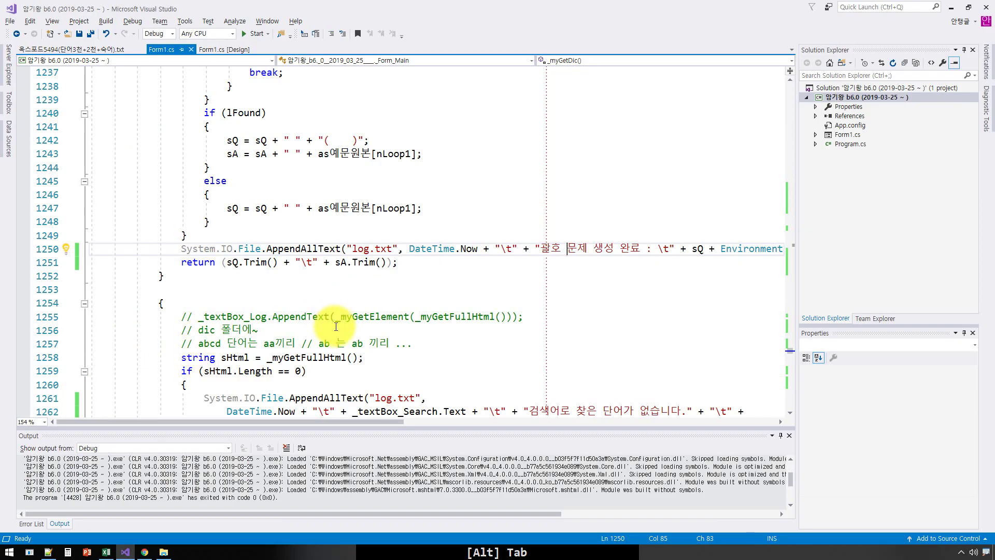
pyautogui.hotkey('alt', 'Tab')
pyautogui.hotkey('alt', 'Tab')
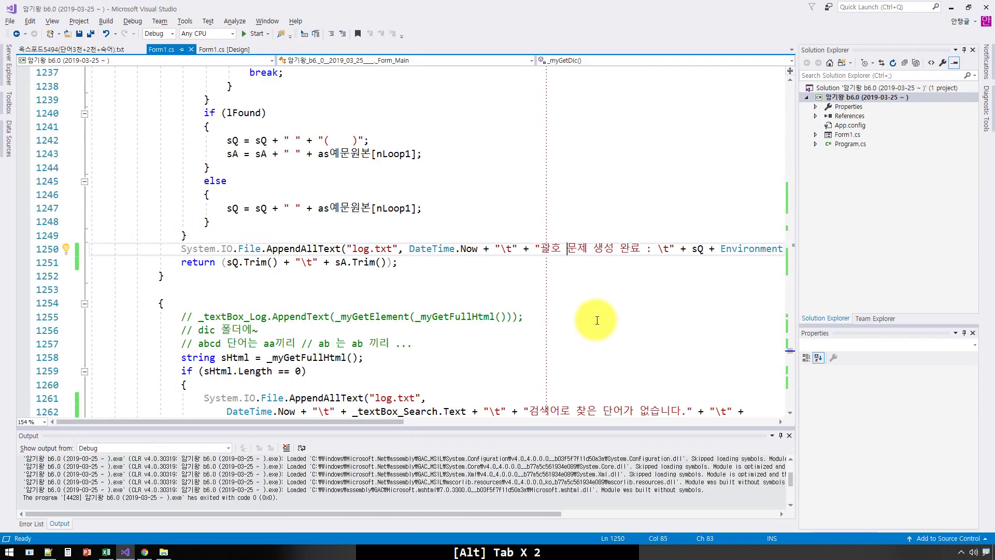
pyautogui.hotkey('alt', 'Tab')
pyautogui.hotkey('alt', 'Tab')
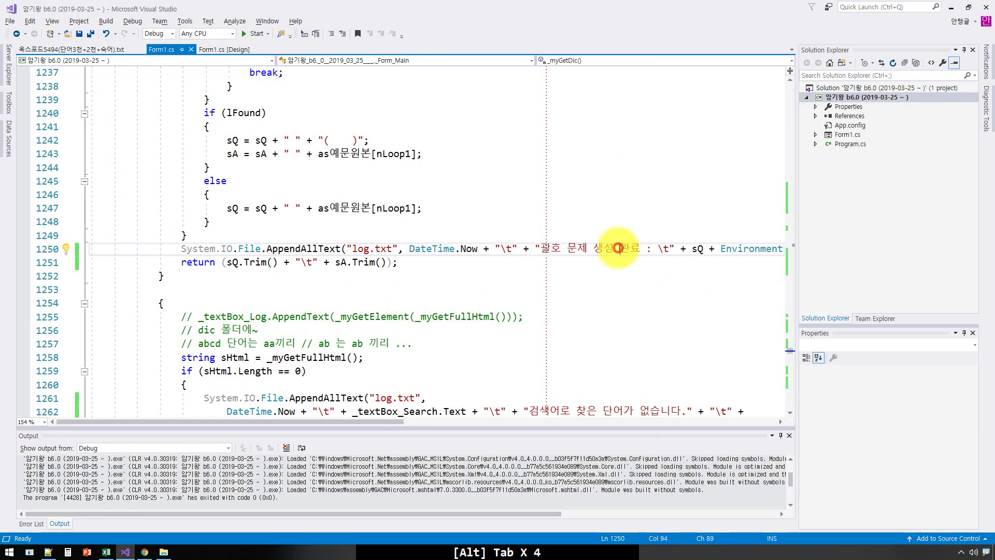
pyautogui.hotkey('ctrl', 'Left')
pyautogui.hotkey('ctrl', 'Left')
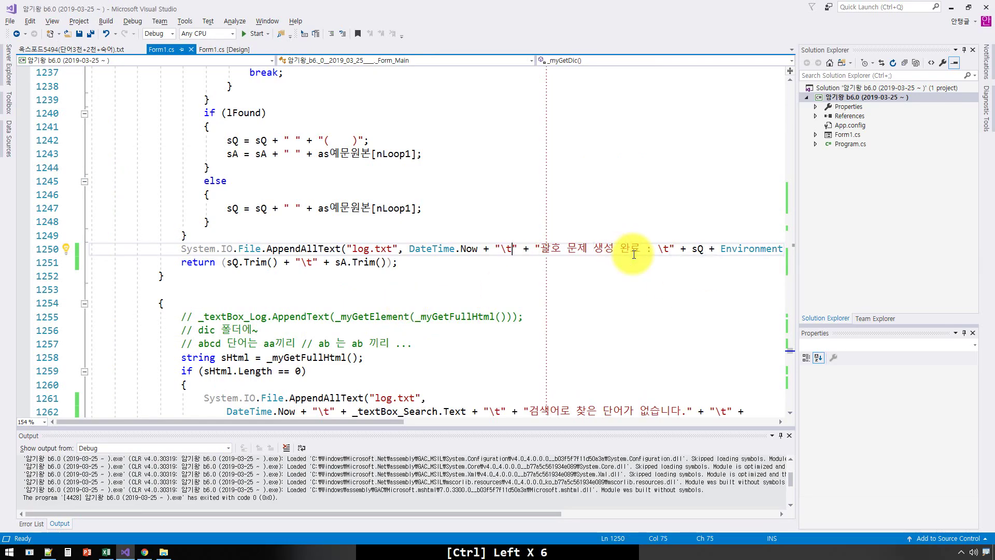
pyautogui.hotkey('ctrl', 'Left')
pyautogui.hotkey('ctrl', 'Left')
pyautogui.hotkey('ctrl', 'Right')
pyautogui.hotkey('ctrl', 'shift', 'Right')
pyautogui.hotkey('ctrl', 'shift', 'Right')
pyautogui.hotkey('ctrl', 'shift', 'Right')
pyautogui.hotkey('ctrl', 'shift', 'Right')
pyautogui.hotkey('ctrl', 'c')
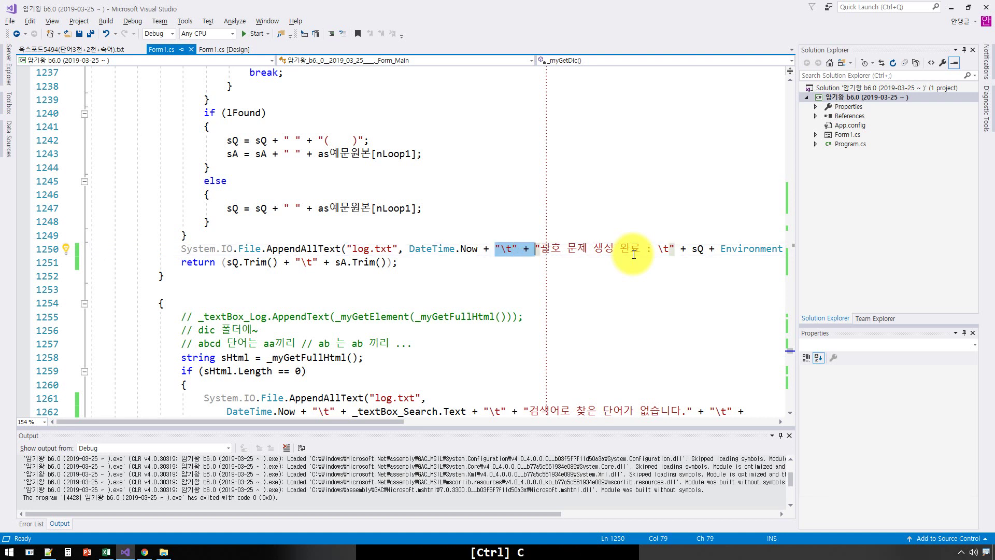
pyautogui.hotkey('ctrl', 'v')
pyautogui.hotkey('ctrl', 'v')
# Insert _textBox_Search.Text + between the two "\t" separators in line 1250's log statement
pyautogui.hotkey('ctrl', 'Left')
pyautogui.hotkey('ctrl', 'Left')
pyautogui.hotkey('ctrl', 'Left')
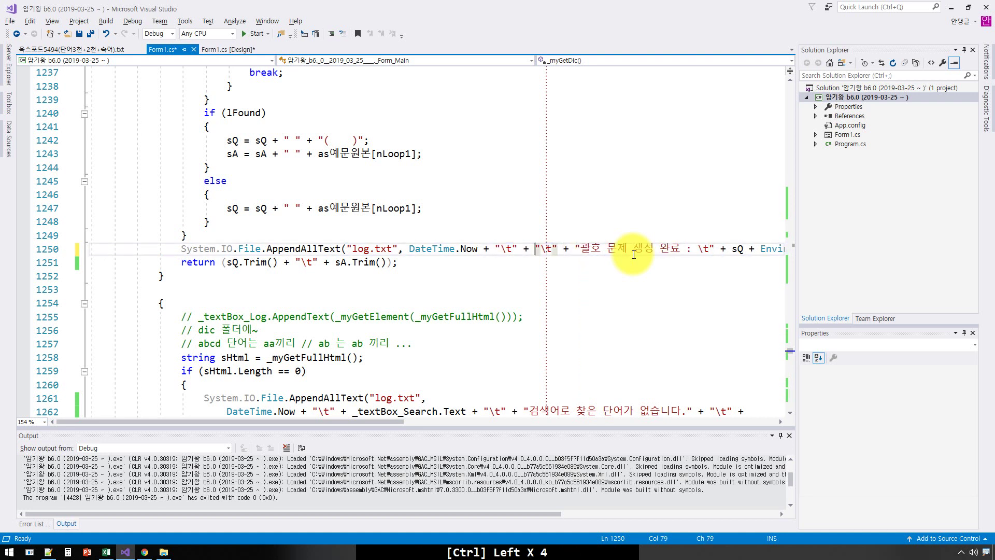
pyautogui.press('Hangul')
pyautogui.write('_ㅅㄷ')
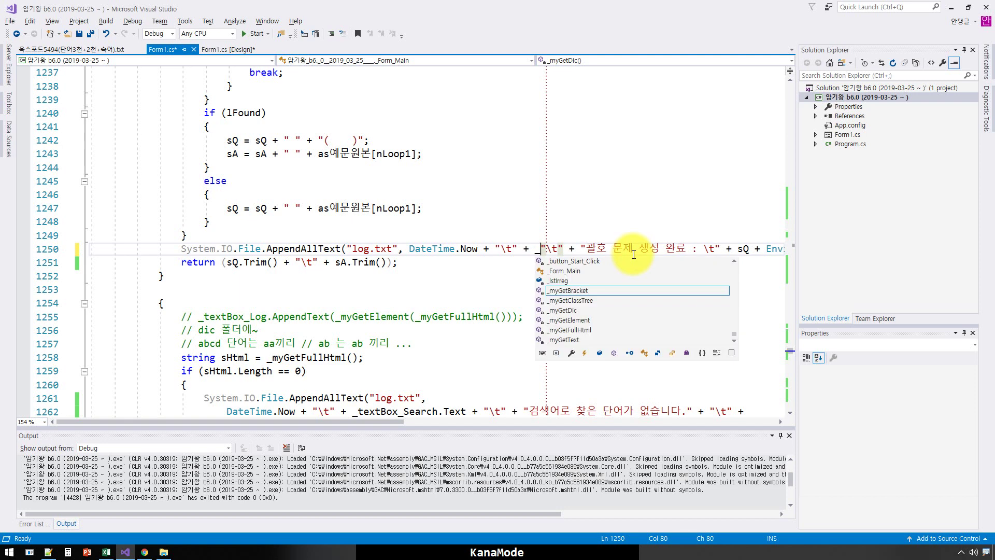
pyautogui.press('BackSpace')
pyautogui.press('BackSpace')
pyautogui.press('Hangul')
pyautogui.write('te')
pyautogui.press('Down')
pyautogui.press('Down')
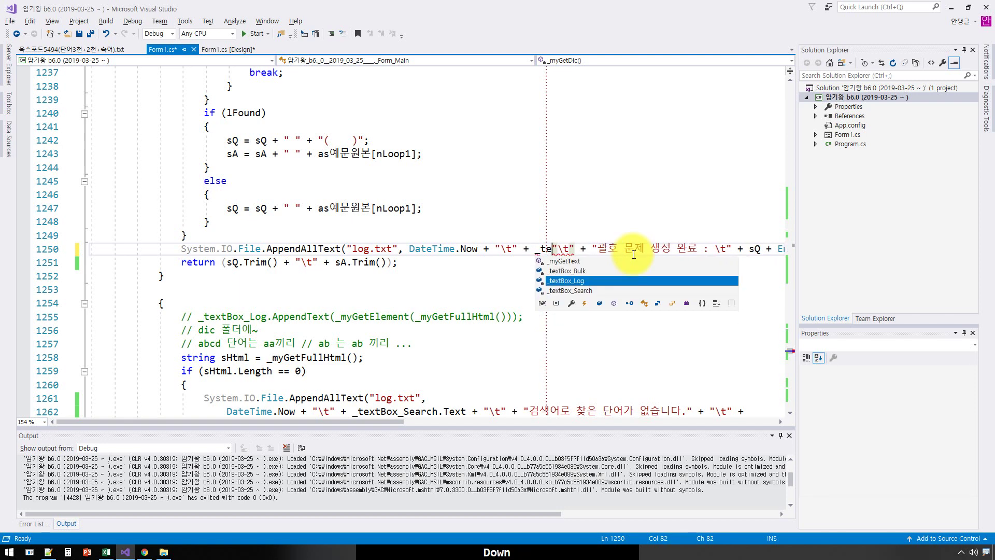
pyautogui.press('Return')
pyautogui.write('.te')
pyautogui.press('Return')
pyautogui.write('+')
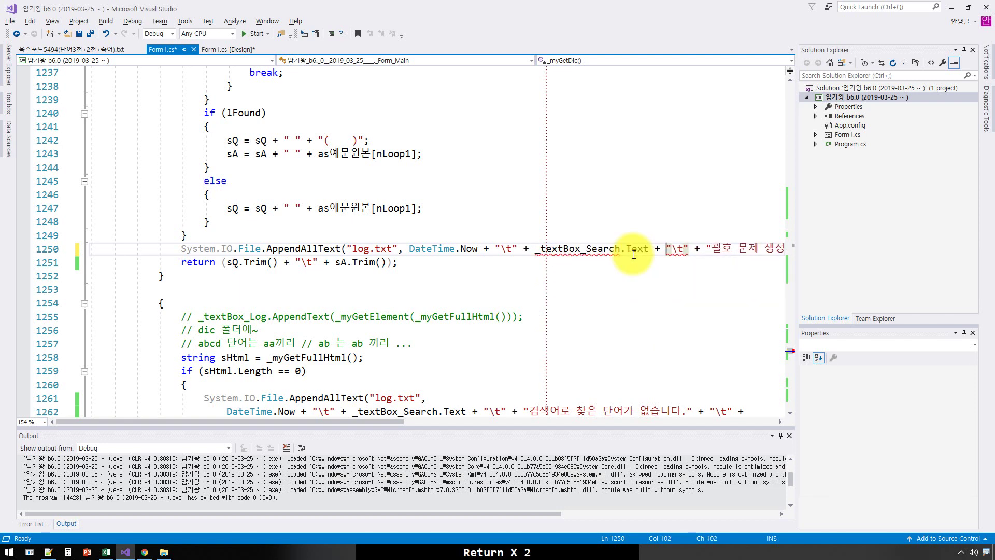
# Build and run the updated 암기왕 b6.0 project with debugging
pyautogui.press('End')
pyautogui.press('Home')
pyautogui.press('Home')
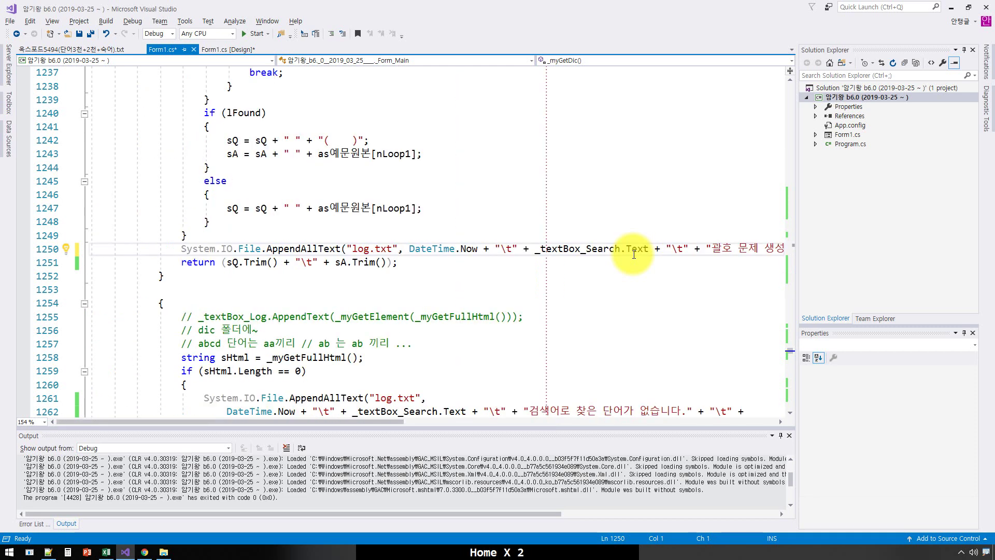
pyautogui.press('F5')
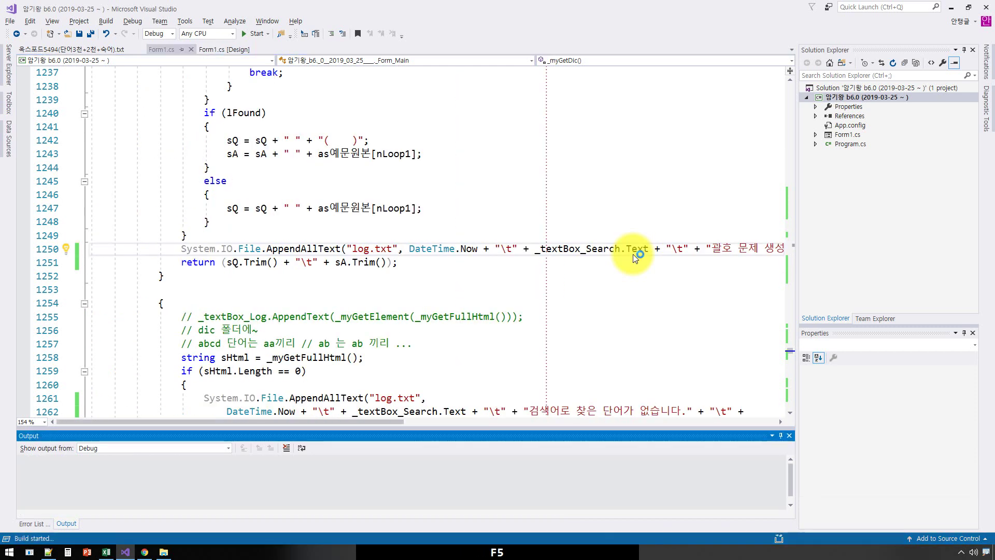
# Permanently delete the dic folder and log.txt from the Debug folder in File Explorer
pyautogui.click(163, 552)
pyautogui.press('Home')
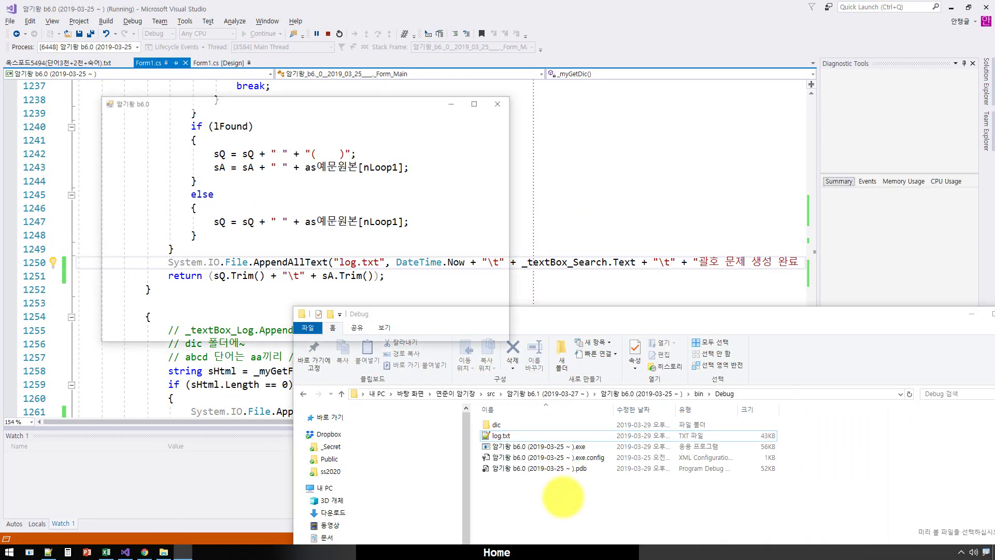
pyautogui.press('Up')
pyautogui.press('Up')
pyautogui.hotkey('shift', 'Down')
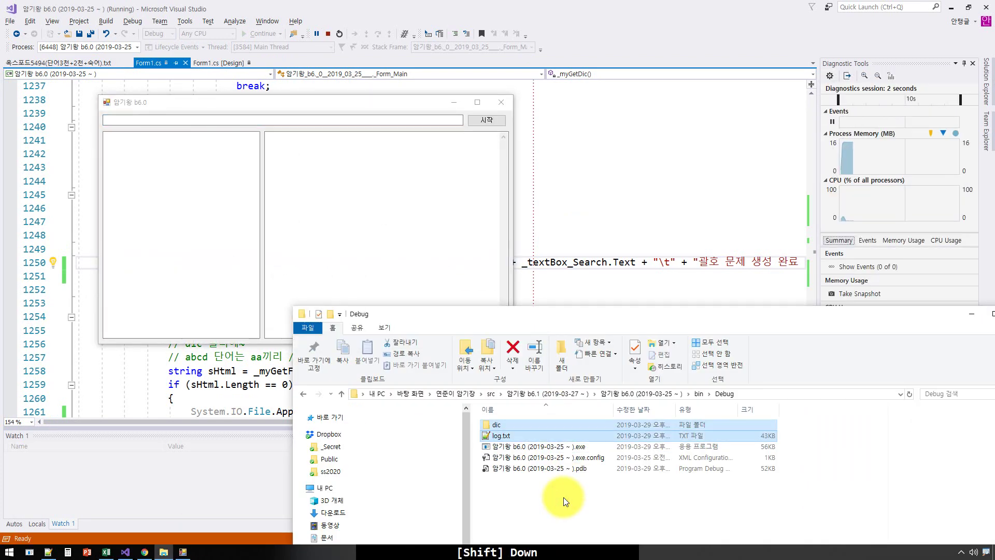
pyautogui.hotkey('shift', 'Delete')
pyautogui.press('Return')
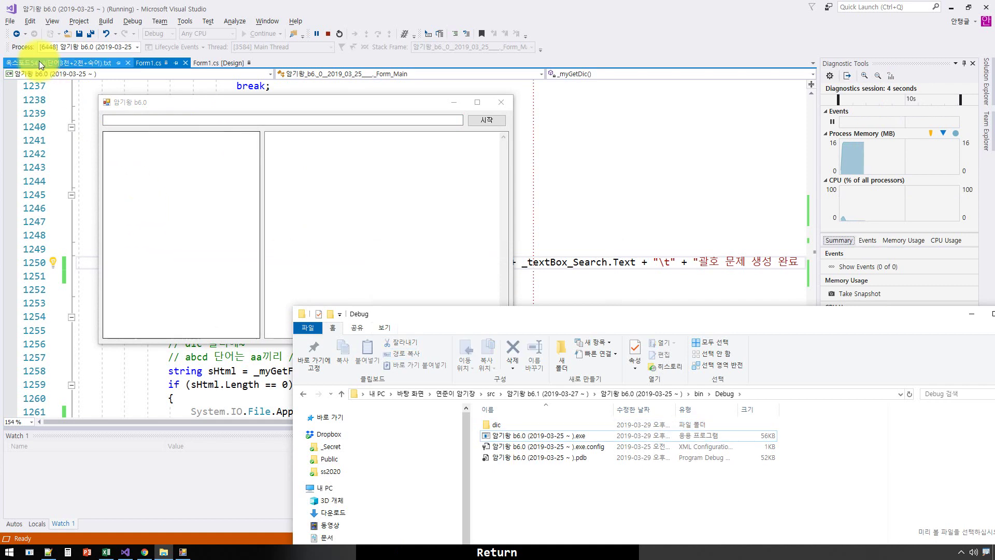
# Copy the words from access through accuse out of the 옥스포드5494 word list in Visual Studio
pyautogui.click(39, 62)
pyautogui.click(98, 119)
pyautogui.hotkey('shift', 'Down')
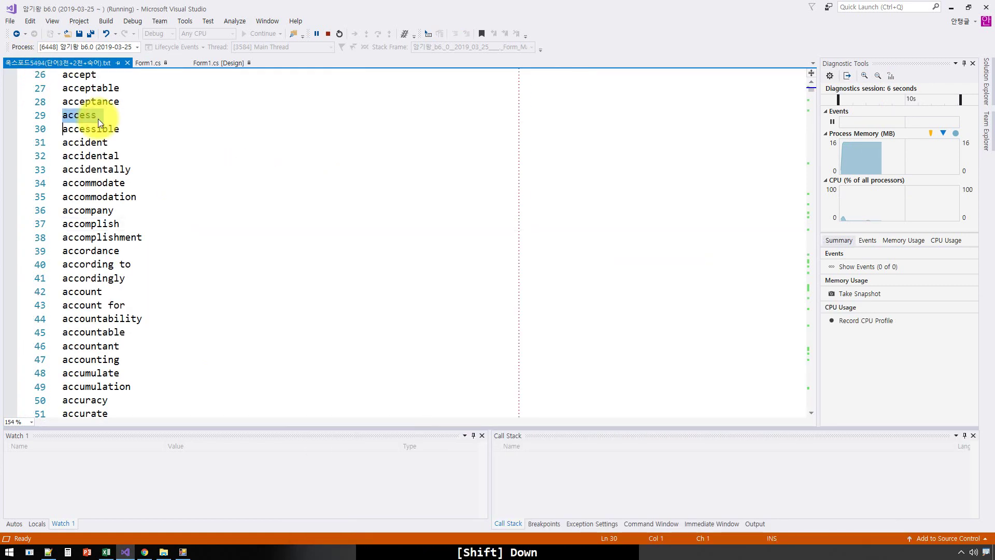
pyautogui.hotkey('shift', 'pagedown')
pyautogui.hotkey('ctrl', 'c')
# Paste the copied words into the 암기왕 b6.0 word list box and start processing them
pyautogui.hotkey('alt', 'Tab')
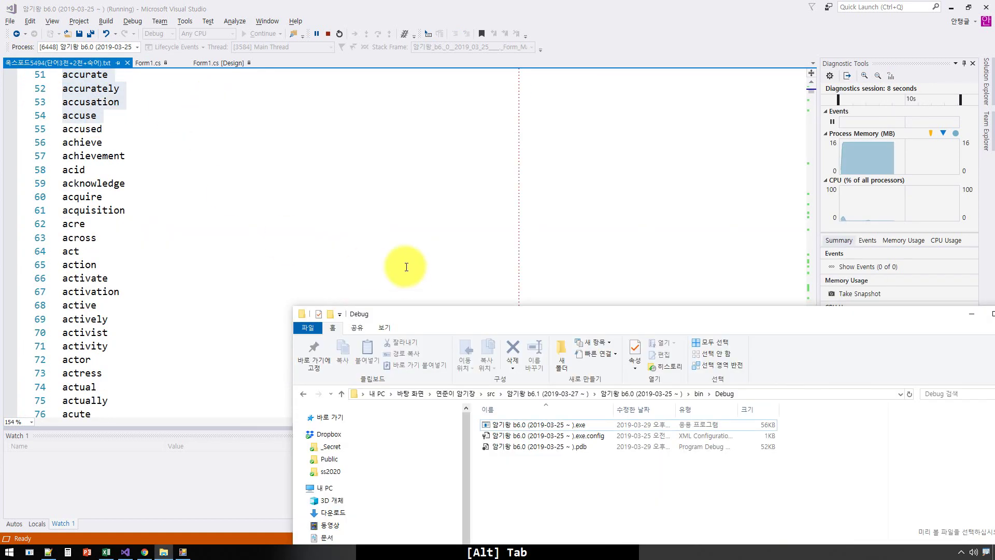
pyautogui.hotkey('alt', 'Tab')
pyautogui.press('Tab')
pyautogui.click(183, 202)
pyautogui.hotkey('ctrl', 'v')
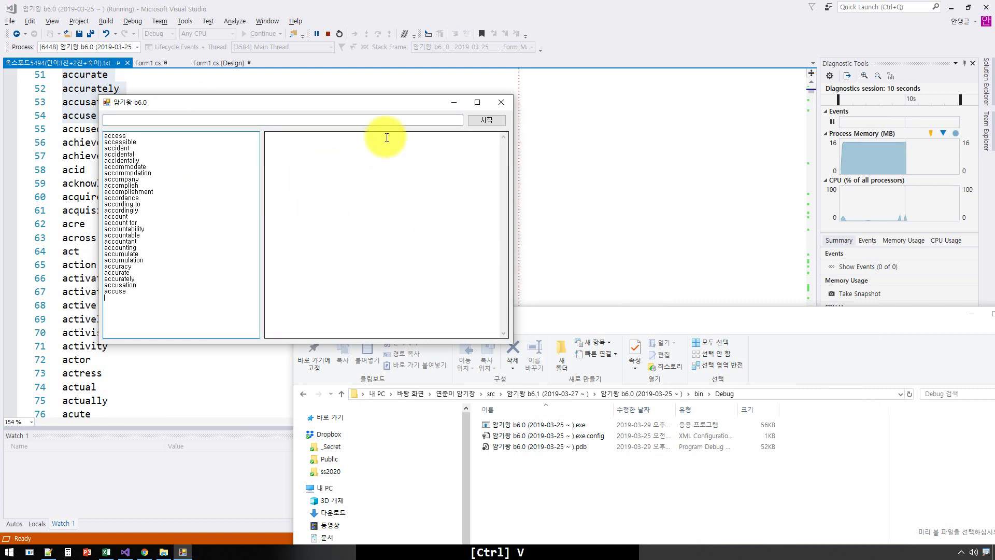
pyautogui.click(486, 119)
# Open the new log.txt from the Debug folder in Notepad++ and copy its entire contents
pyautogui.click(538, 493)
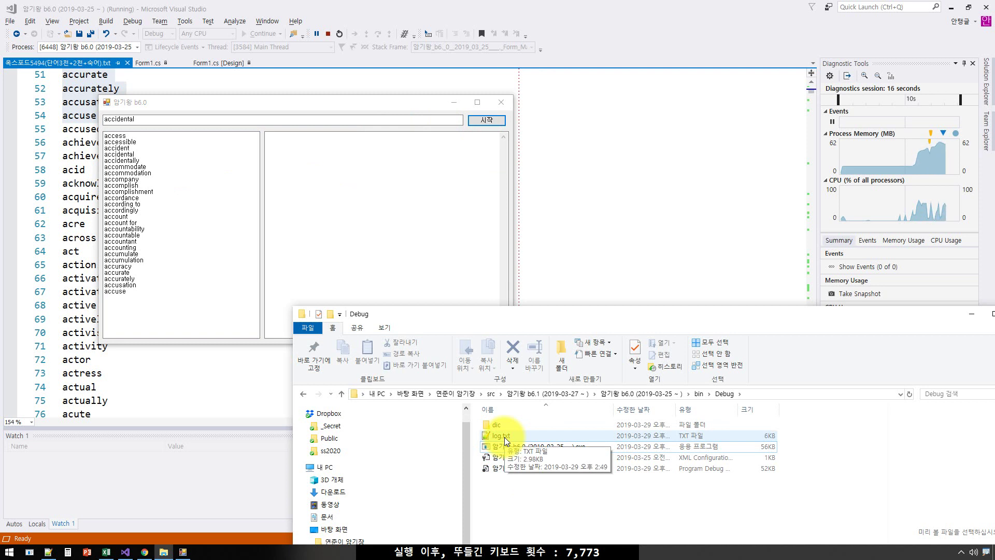
pyautogui.doubleClick(504, 437)
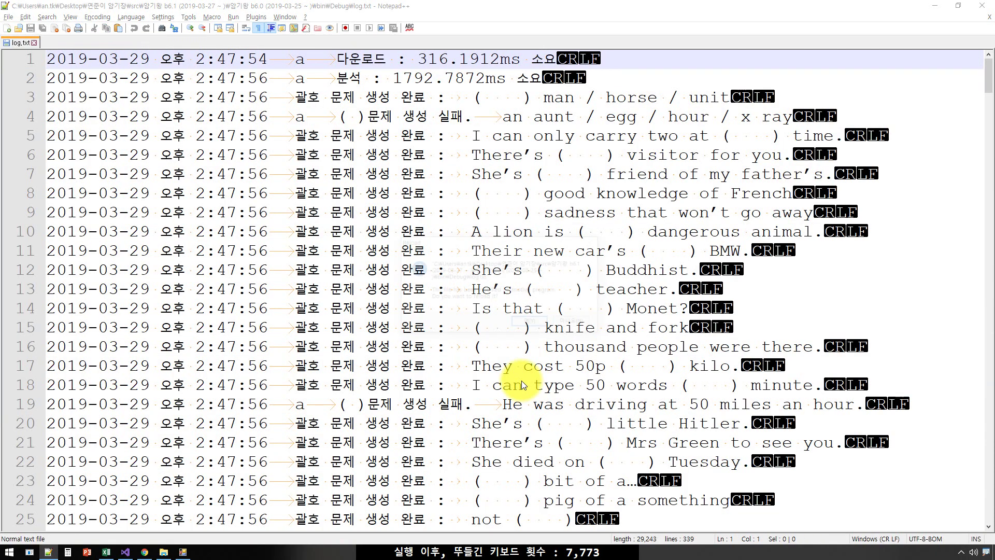
pyautogui.click(529, 322)
pyautogui.hotkey('ctrl', 'a')
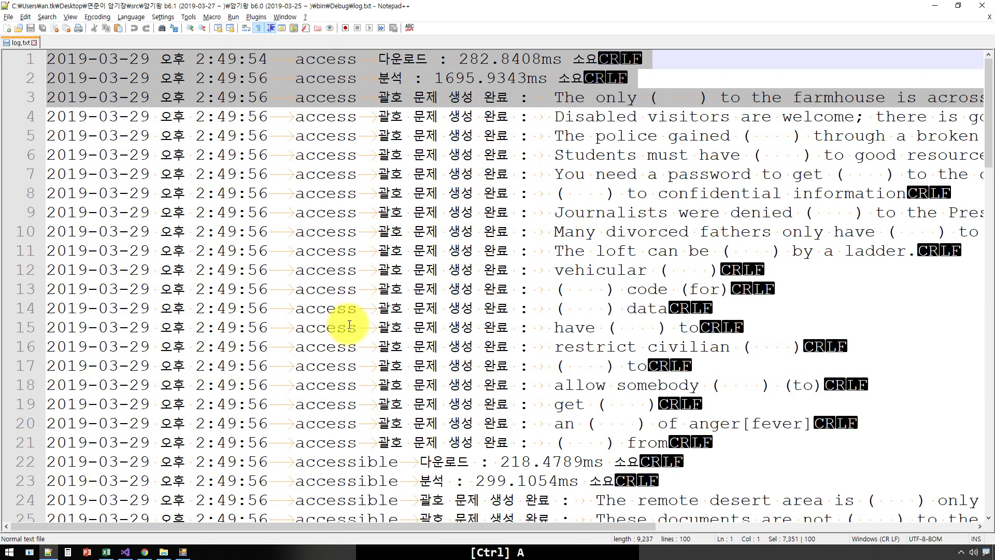
pyautogui.hotkey('ctrl', 'c')
pyautogui.hotkey('ctrl', 'c')
pyautogui.hotkey('ctrl', 'c')
# Switch to Excel, clear all the old log data on Sheet1 and paste the copied log starting at A1
pyautogui.hotkey('alt', 'Tab')
pyautogui.hotkey('alt', 'Tab')
pyautogui.hotkey('alt', 'Tab')
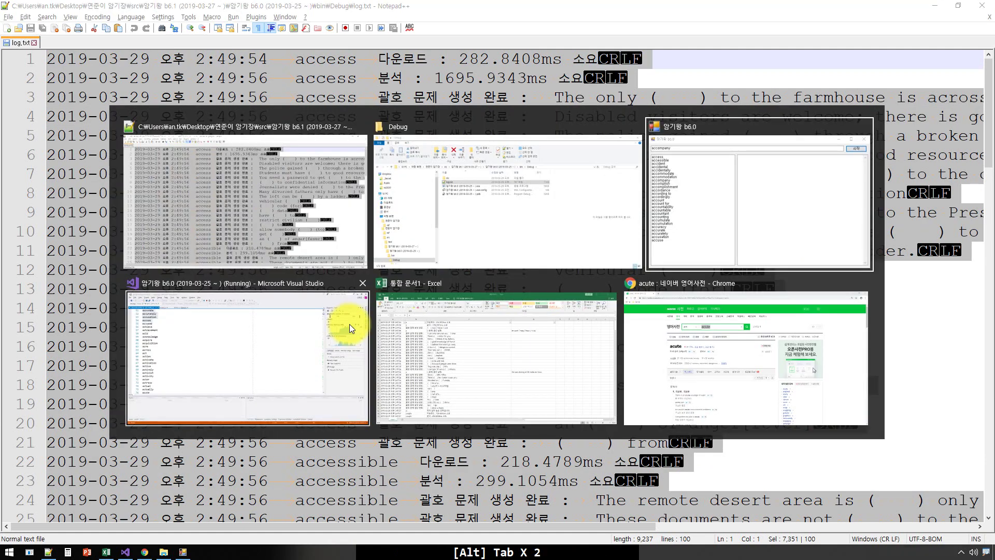
pyautogui.hotkey('alt', 'Tab')
pyautogui.hotkey('alt', 'Tab')
pyautogui.hotkey('alt', 'Tab')
pyautogui.hotkey('alt', 'Tab')
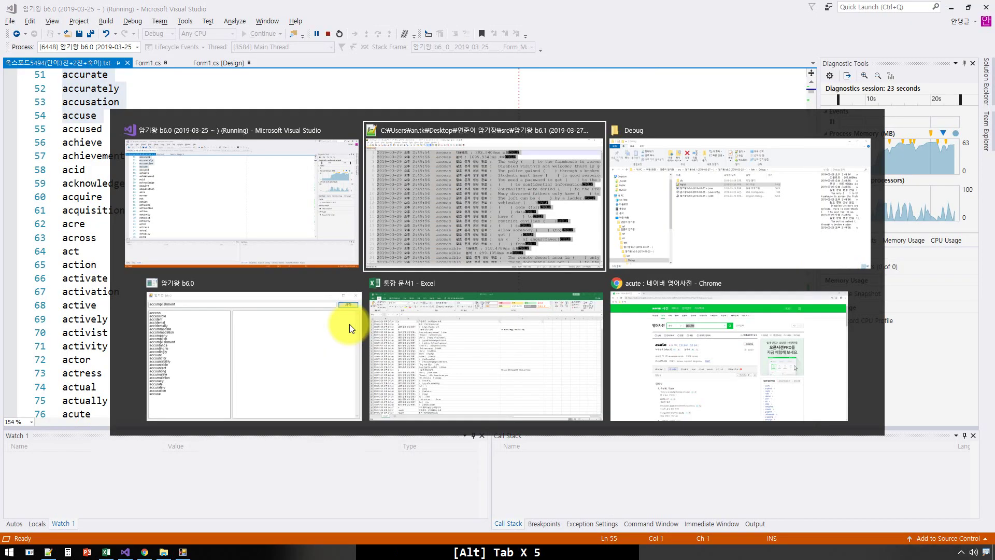
pyautogui.hotkey('ctrl', 'a')
pyautogui.hotkey('ctrl', 'a')
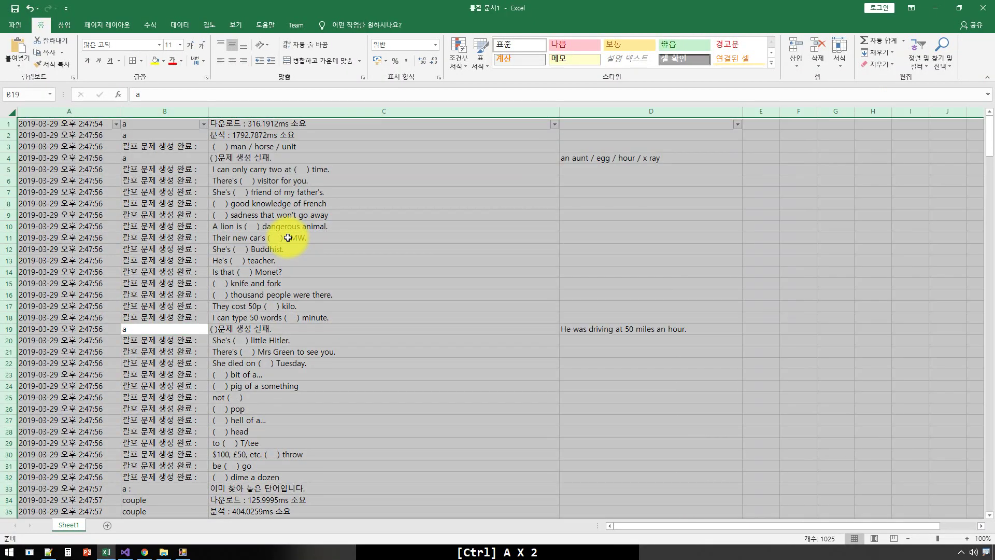
pyautogui.press('Delete')
pyautogui.hotkey('ctrl', 'Home')
pyautogui.hotkey('ctrl', 'Home')
pyautogui.hotkey('ctrl', 'Home')
pyautogui.hotkey('ctrl', 'v')
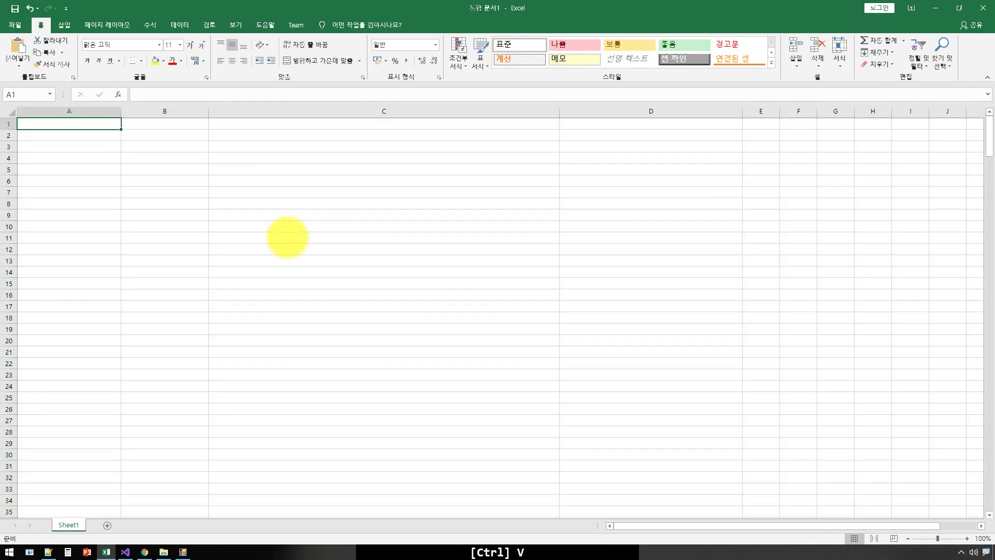
# Examine the searched word, status message and bracket question columns of the access and accessible rows on Sheet1
pyautogui.press('Up')
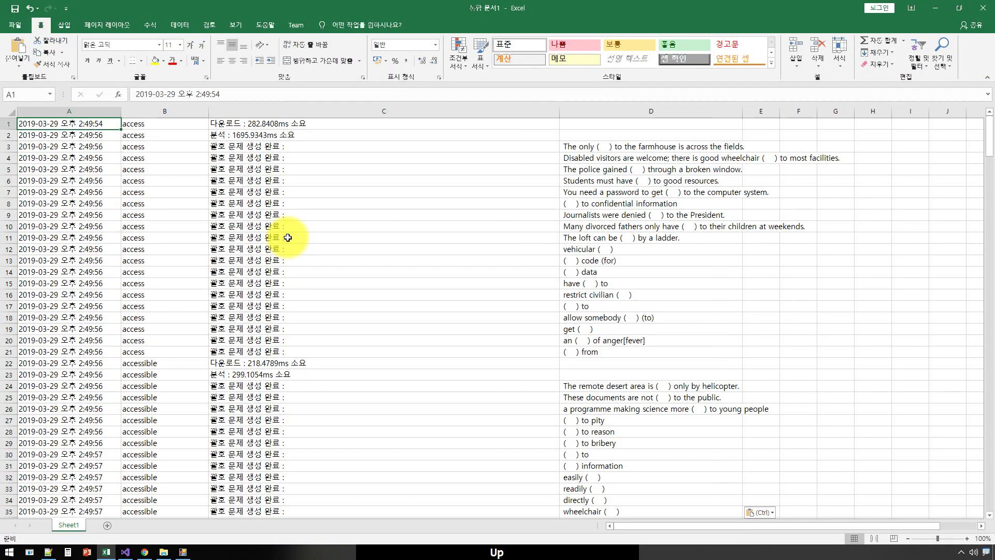
pyautogui.hotkey('ctrl', 'Up')
pyautogui.press('Right')
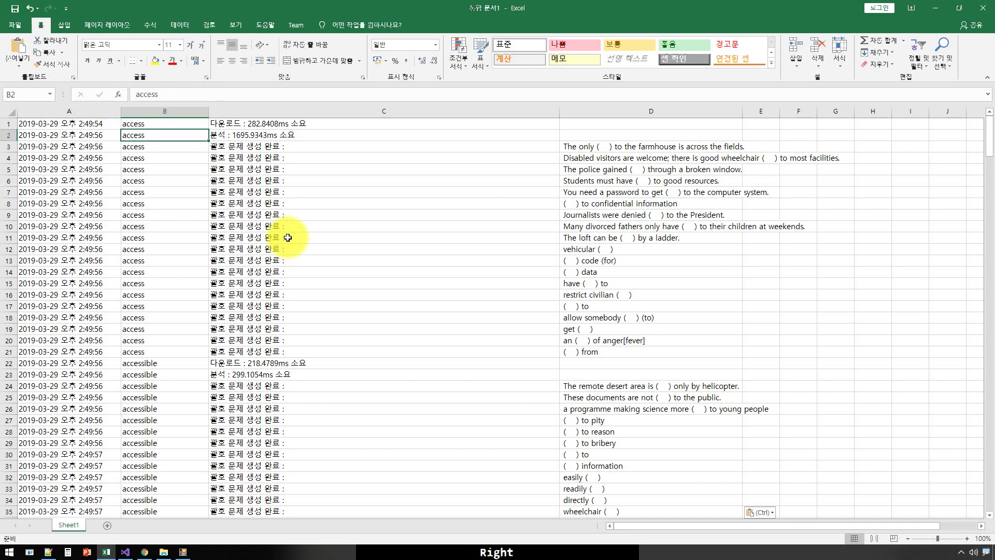
pyautogui.press('Right')
pyautogui.press('Down')
pyautogui.press('Down')
pyautogui.press('Down')
pyautogui.press('Down')
pyautogui.press('Down')
pyautogui.press('Down')
pyautogui.press('Down')
pyautogui.press('Down')
pyautogui.press('Down')
pyautogui.press('Down')
pyautogui.press('Down')
pyautogui.press('Down')
pyautogui.press('Down')
pyautogui.press('Down')
pyautogui.press('Down')
pyautogui.press('Down')
pyautogui.press('Down')
pyautogui.press('Down')
pyautogui.press('Down')
pyautogui.press('Down')
pyautogui.press('Down')
pyautogui.press('Up')
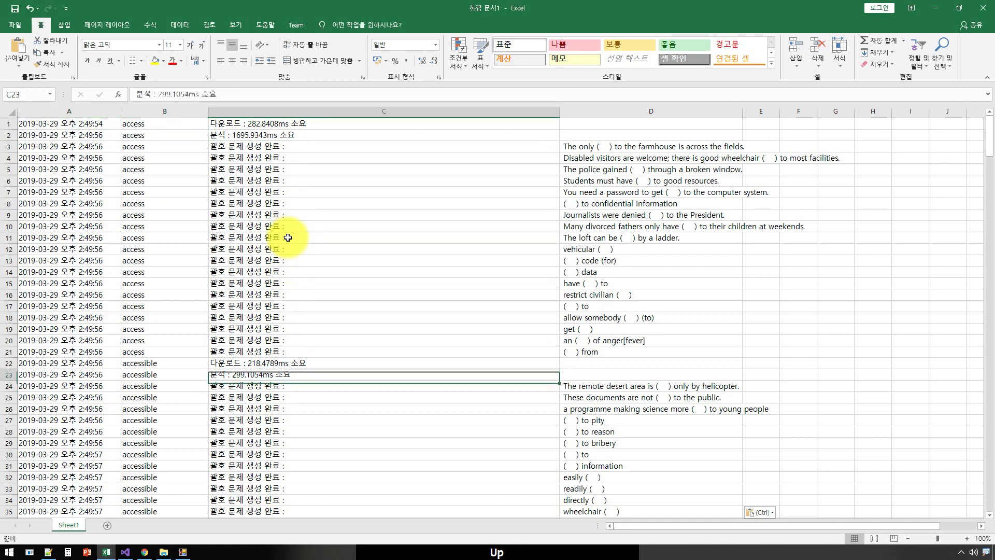
pyautogui.press('Right')
pyautogui.press('Down')
pyautogui.press('Down')
pyautogui.press('Up')
pyautogui.press('Up')
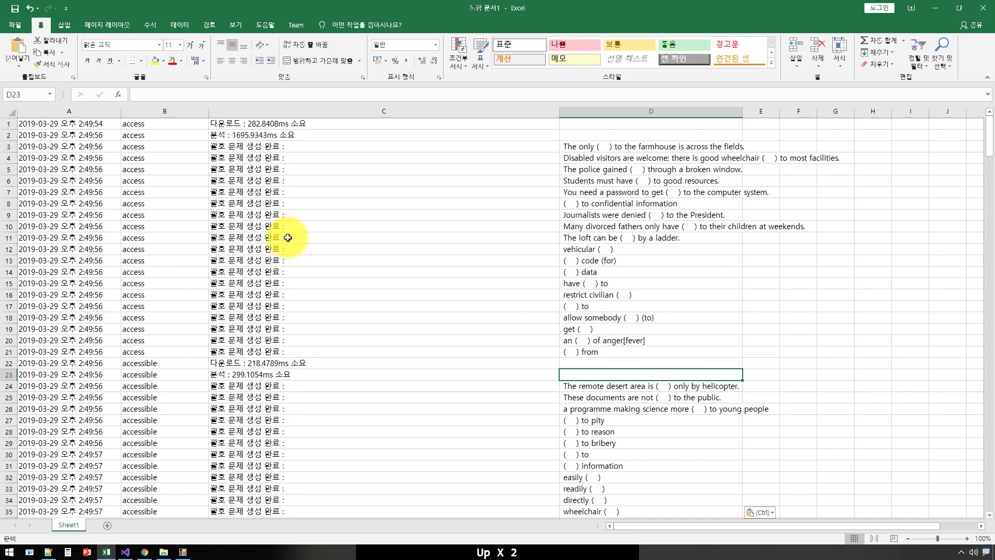
pyautogui.press('Up')
pyautogui.press('Down')
pyautogui.press('Up')
pyautogui.press('Down')
pyautogui.press('Down')
pyautogui.press('Down')
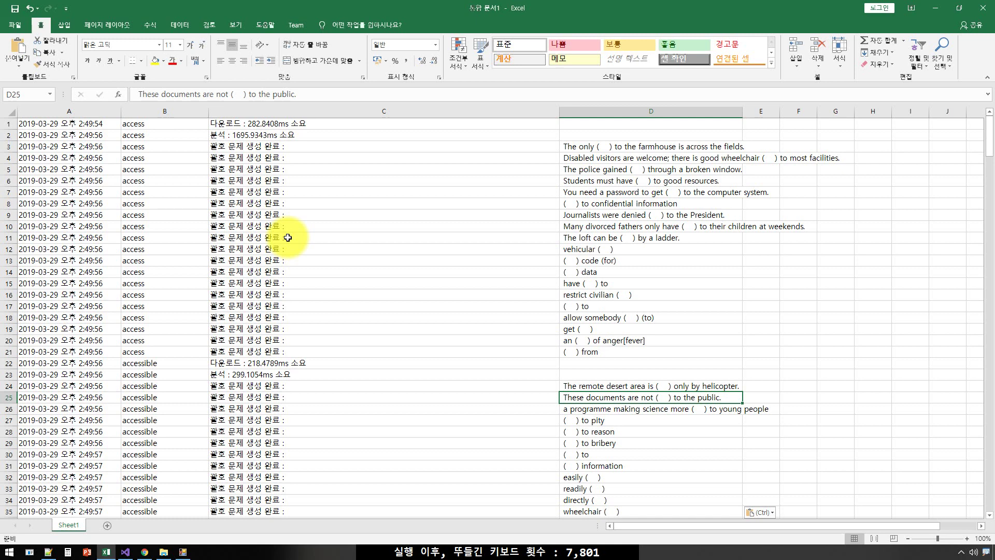
pyautogui.press('Home')
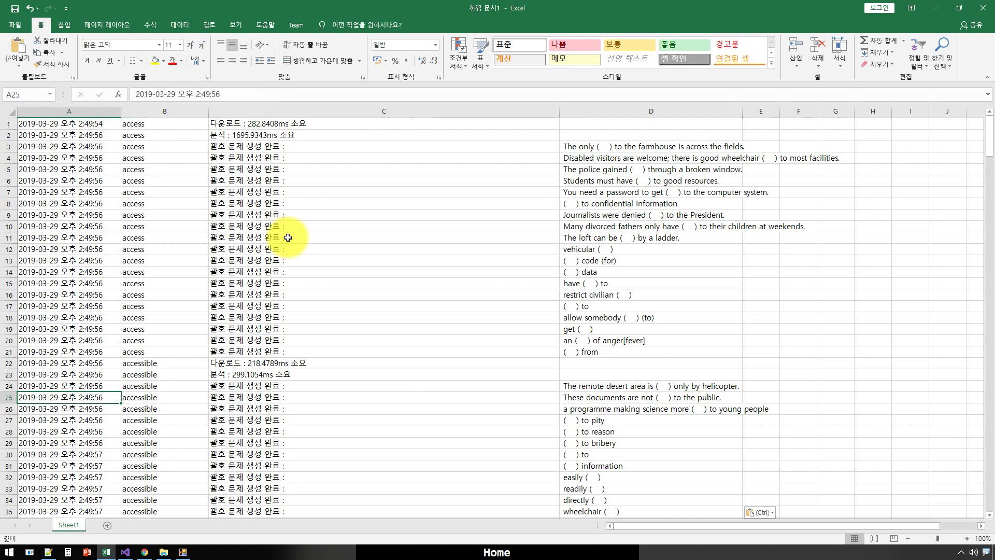
pyautogui.press('Up')
pyautogui.press('Up')
pyautogui.press('Up')
pyautogui.press('Right')
pyautogui.press('Right')
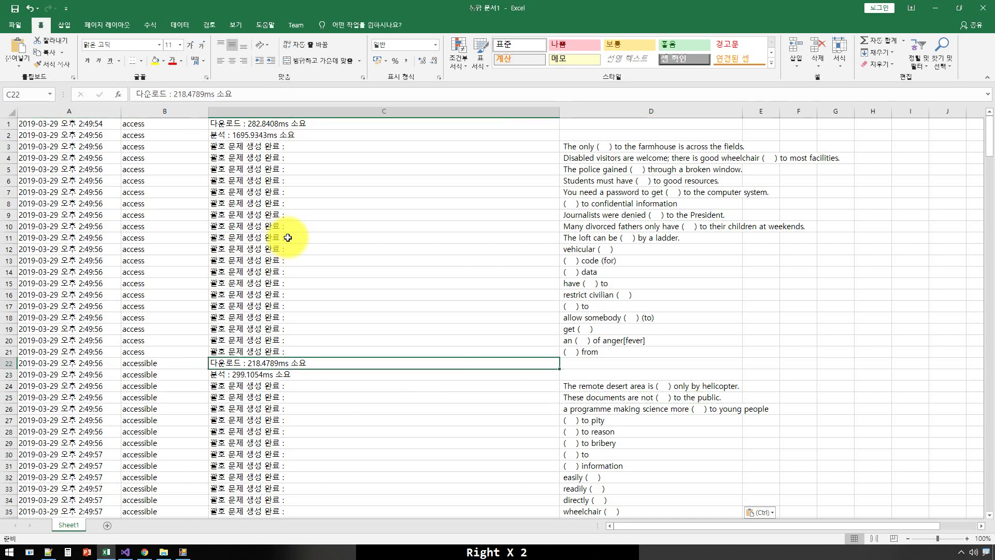
pyautogui.press('Up')
pyautogui.press('Up')
pyautogui.press('Up')
pyautogui.press('Up')
pyautogui.press('Up')
pyautogui.press('Up')
pyautogui.press('Up')
pyautogui.press('Up')
pyautogui.press('Up')
pyautogui.press('Up')
pyautogui.press('Up')
pyautogui.press('Up')
pyautogui.press('Up')
pyautogui.press('Up')
pyautogui.press('Up')
pyautogui.press('Up')
pyautogui.press('Up')
pyautogui.press('Up')
pyautogui.press('Up')
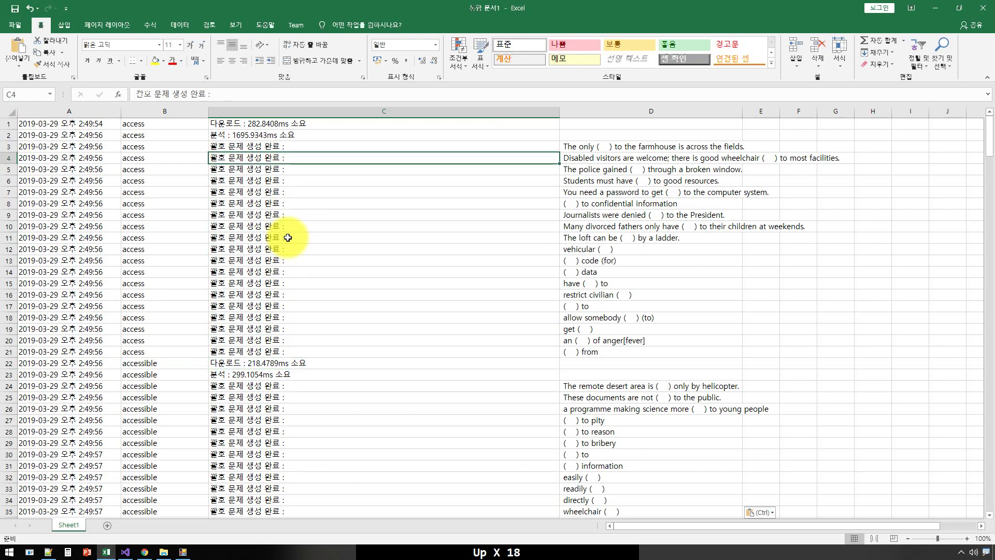
# Review the remaining log rows down to the accommodate entries, comparing the logged words with their question results
pyautogui.press('Down')
pyautogui.press('Down')
pyautogui.press('Down')
pyautogui.press('Down')
pyautogui.press('Down')
pyautogui.press('Down')
pyautogui.press('Down')
pyautogui.press('pagedown')
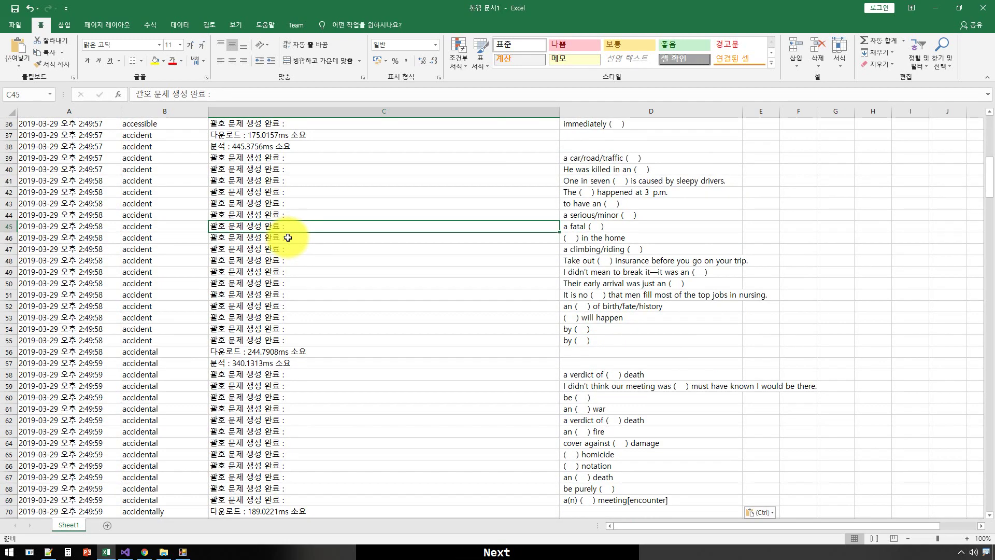
pyautogui.press('Down')
pyautogui.press('Down')
pyautogui.press('pagedown')
pyautogui.press('Down')
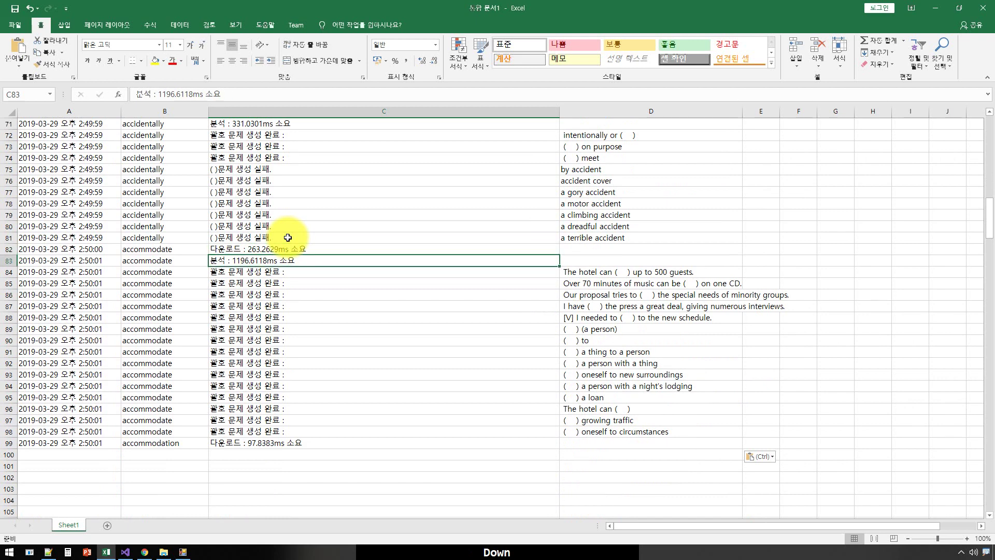
# Close the Excel workbook and stop debugging the 암기왕 b6.0 program in Visual Studio
pyautogui.hotkey('alt', 'F4')
pyautogui.click(504, 288)
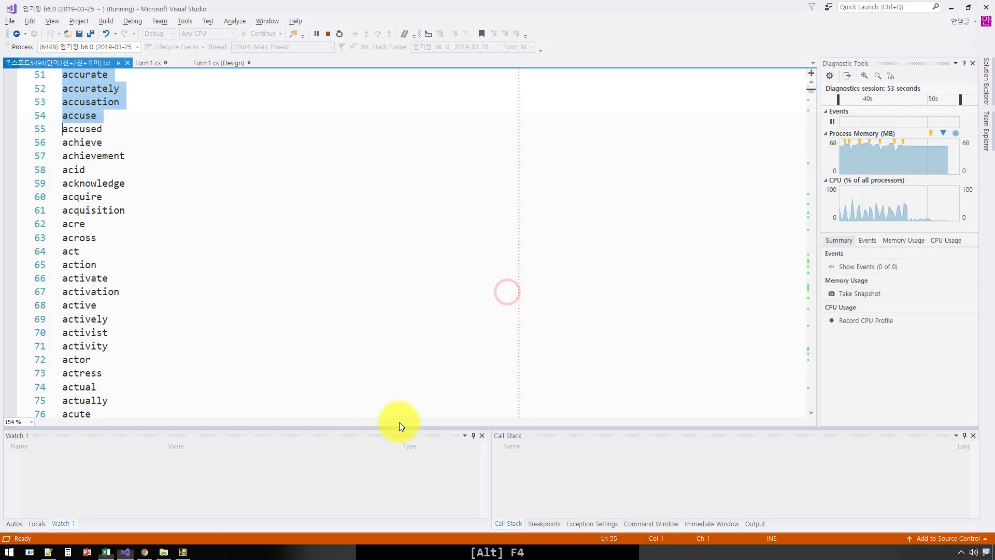
pyautogui.click(340, 291)
pyautogui.hotkey('shift', 'F5')
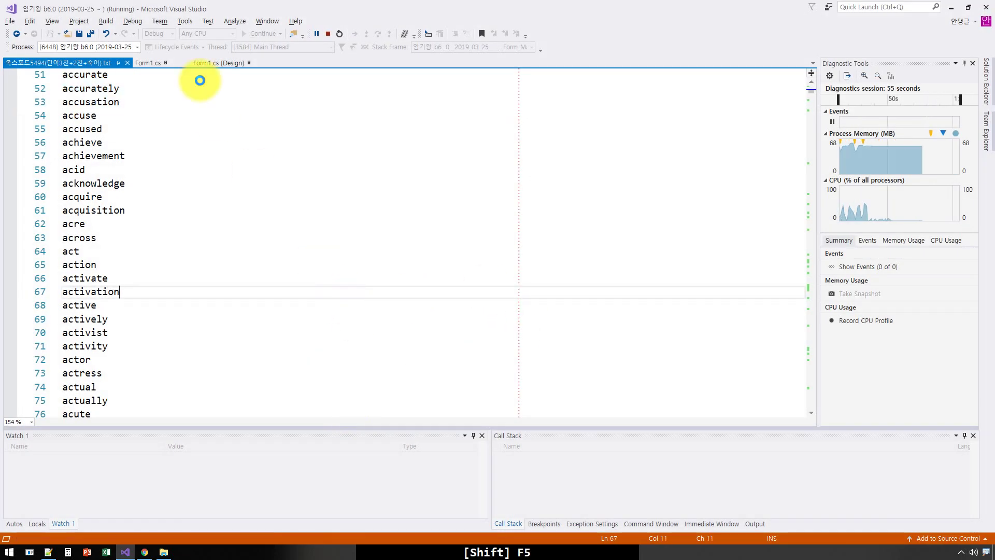
# Copy the entire 옥스포드5494 word list
pyautogui.hotkey('ctrl', 'a')
pyautogui.hotkey('ctrl', 'c')
pyautogui.hotkey('ctrl', 'c')
# Switch to the Debug folder in File Explorer and delete the dic folder and log.txt
pyautogui.hotkey('alt', 'Tab')
pyautogui.hotkey('alt', 'Tab')
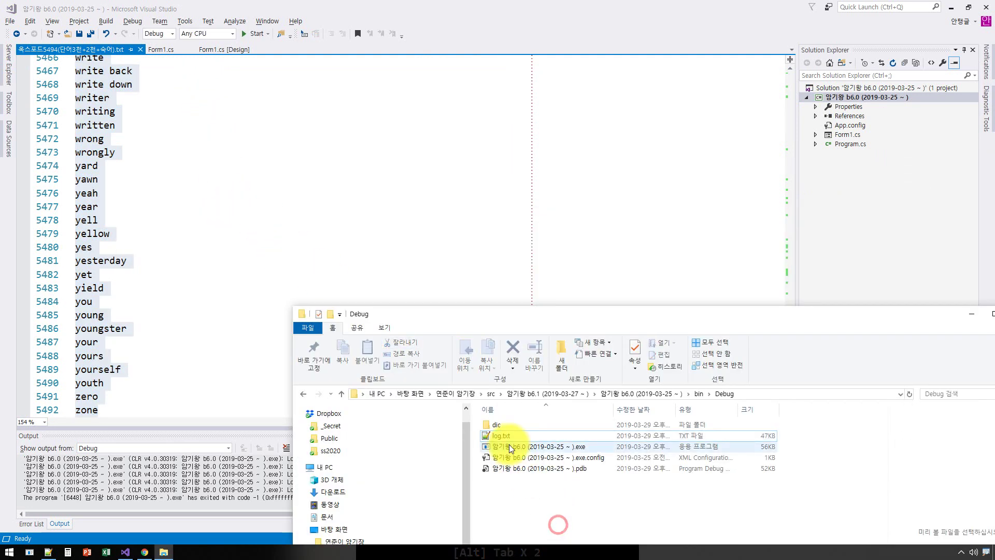
pyautogui.click(507, 425)
pyautogui.keyDown('shift'); pyautogui.click(500, 435); pyautogui.keyUp('shift')
pyautogui.press('Delete')
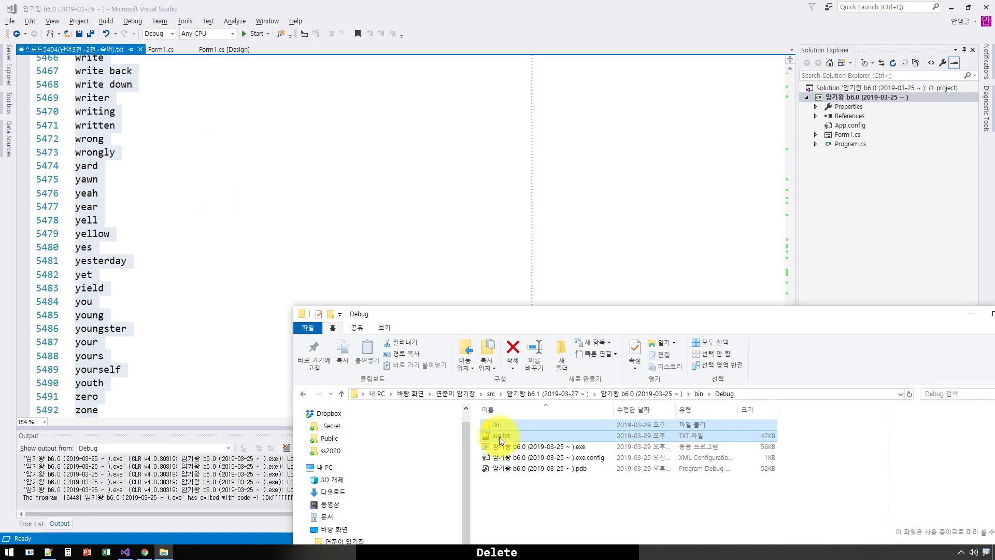
# Run the program from Visual Studio, paste the full word list into its word box and start processing
pyautogui.click(471, 229)
pyautogui.press('F5')
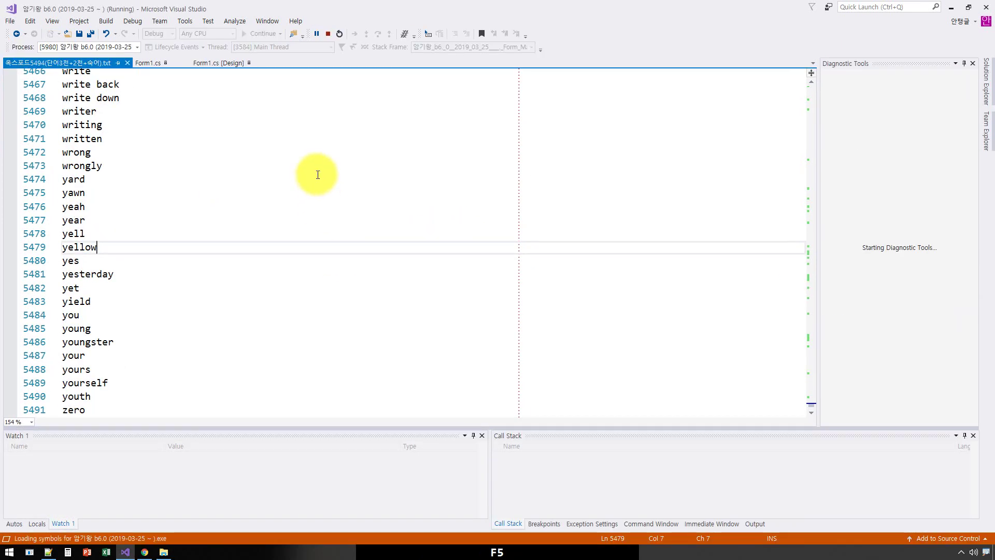
pyautogui.click(229, 200)
pyautogui.hotkey('ctrl', 'v')
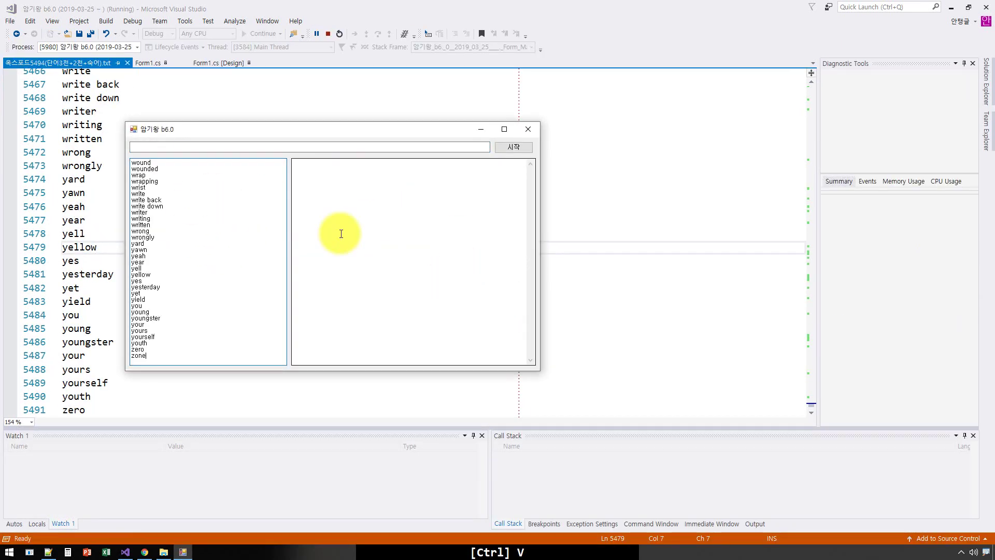
pyautogui.click(513, 149)
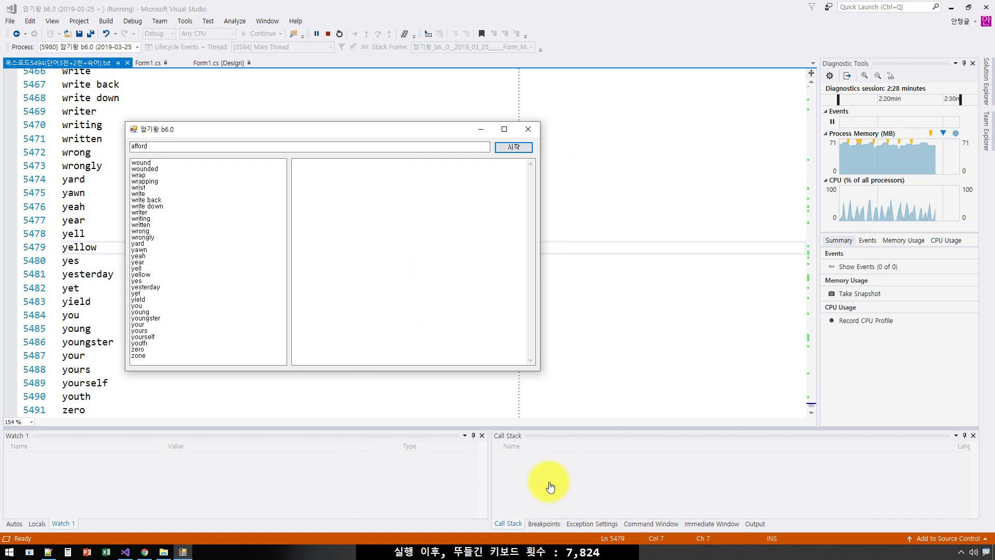
# Stop the debugging session, then close Visual Studio, Notepad++, the browser and the Debug folder window
pyautogui.click(627, 224)
pyautogui.hotkey('shift', 'F5')
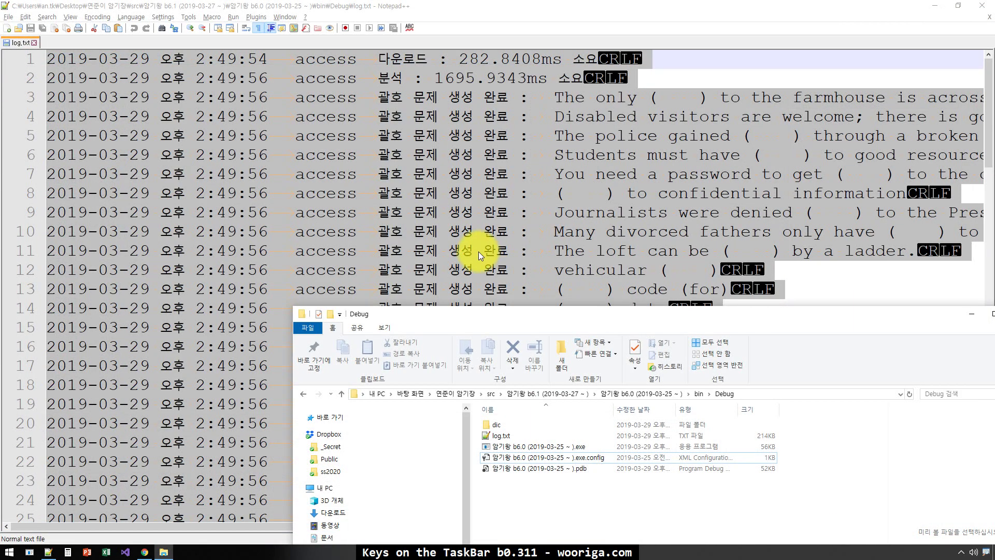
pyautogui.hotkey('alt', 'F4')
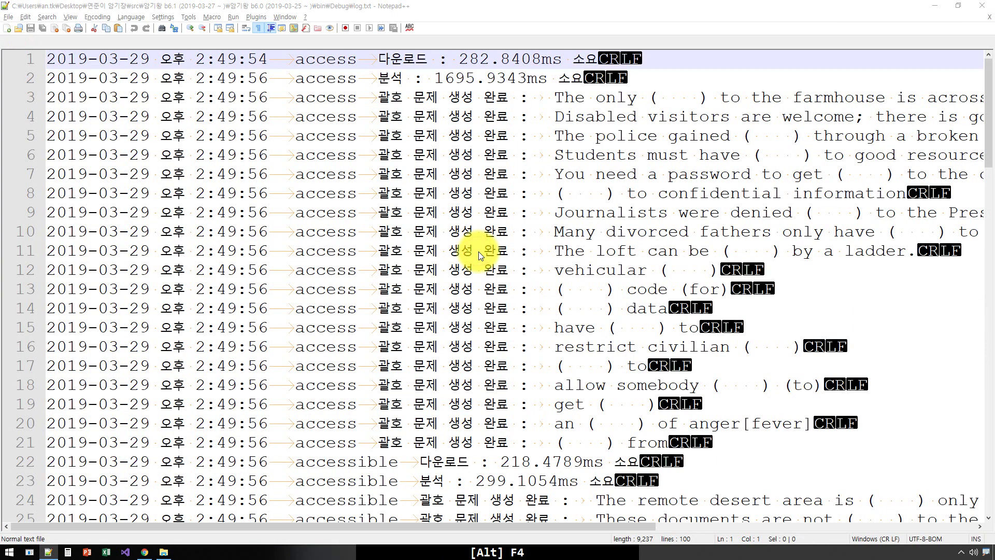
pyautogui.click(536, 320)
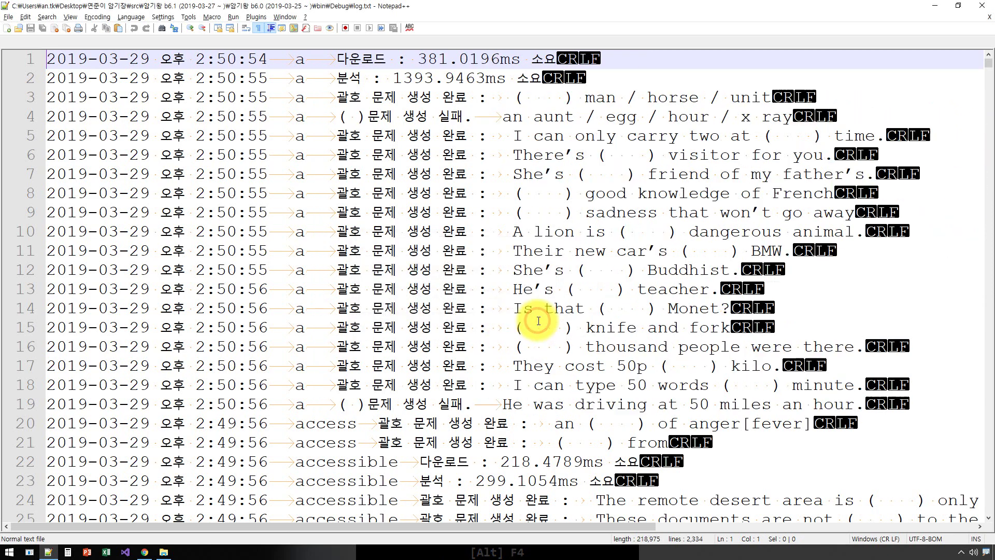
pyautogui.click(536, 320)
pyautogui.hotkey('alt', 'F4')
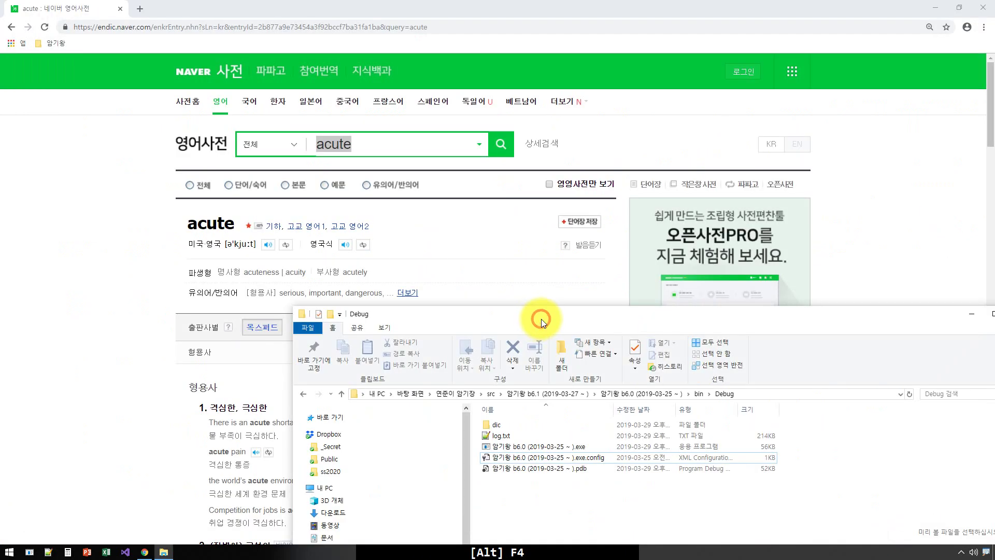
pyautogui.hotkey('alt', 'F4')
pyautogui.hotkey('alt', 'F4')
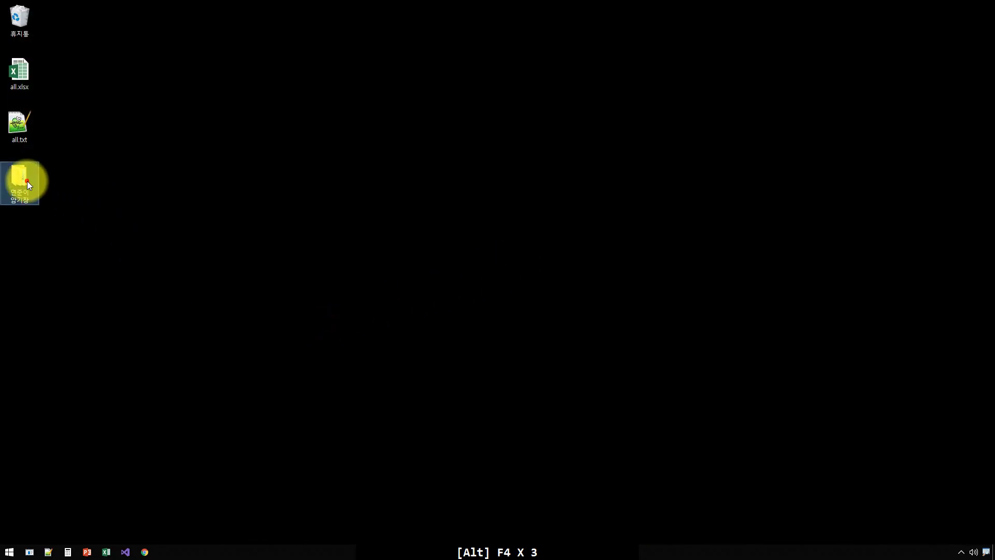
# Open the src folder inside the desktop project folder and duplicate the 암기왕 b6.1 (2019-03-27 ~ ) folder there
pyautogui.doubleClick(26, 182)
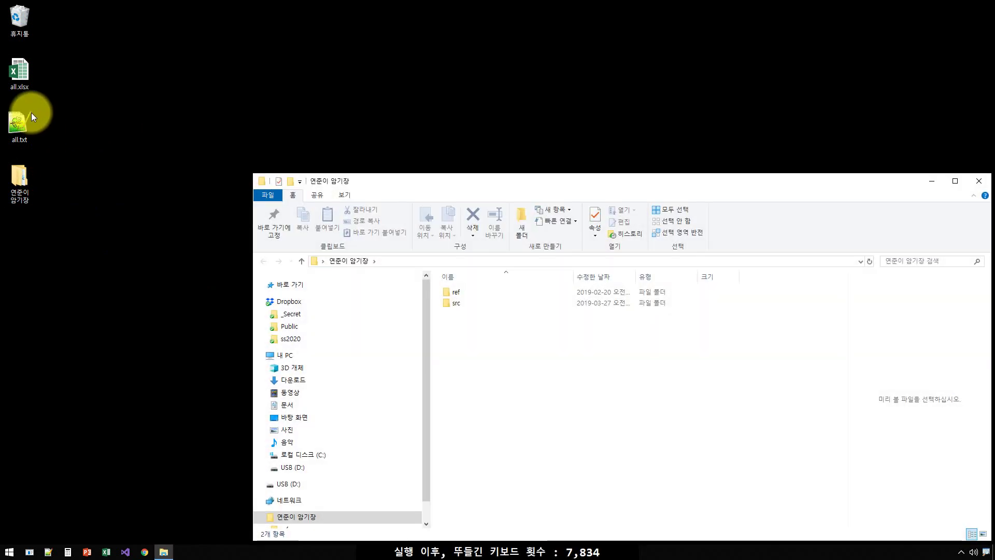
pyautogui.click(23, 64)
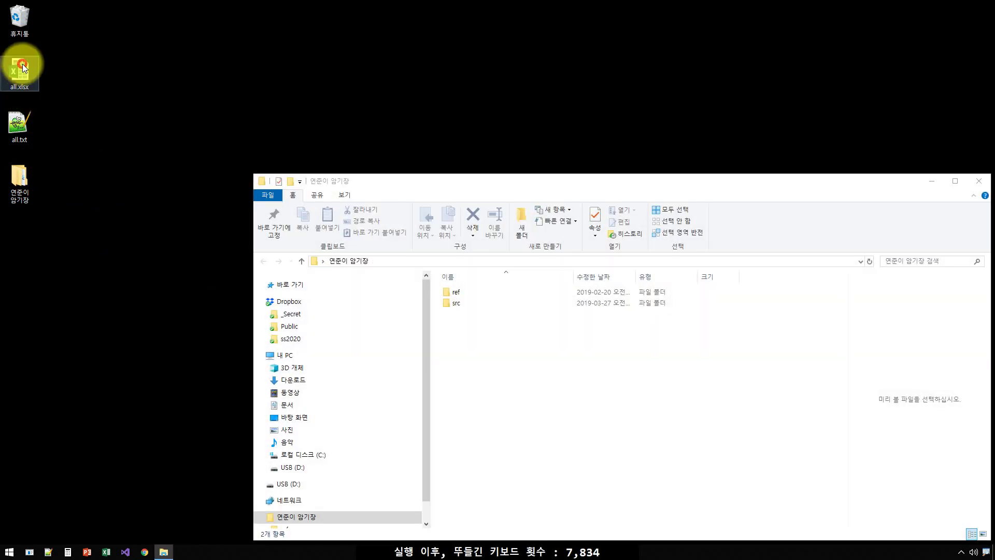
pyautogui.doubleClick(461, 302)
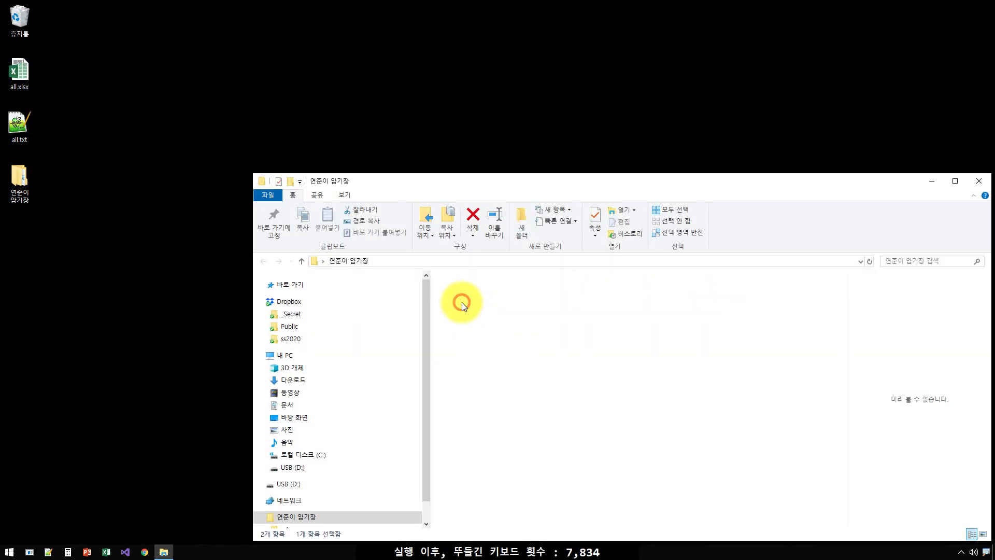
pyautogui.click(462, 302)
pyautogui.hotkey('ctrl', 'c')
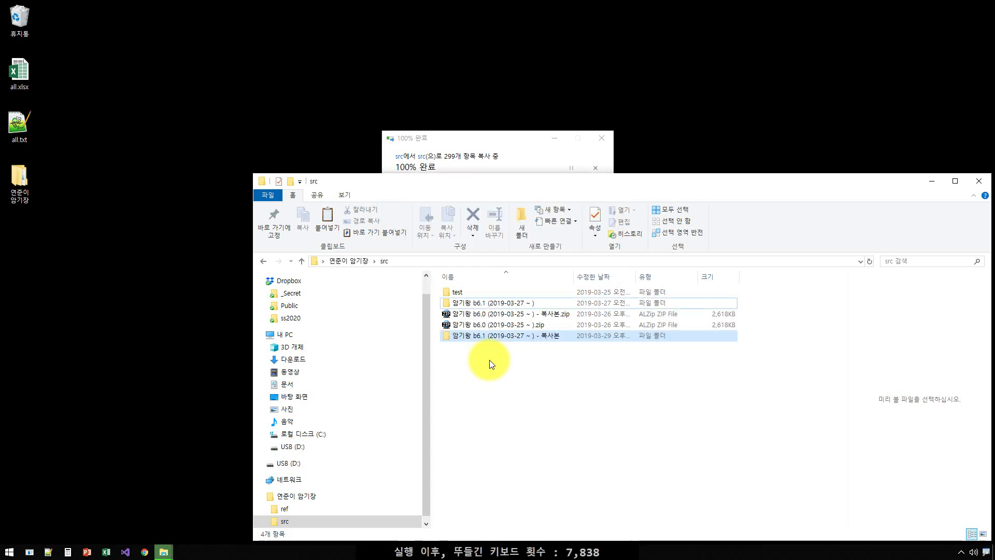
# Rename the duplicated folder as 암기왕 b6.2 (2019-03-27 ~ )
pyautogui.press('F2')
pyautogui.press('End')
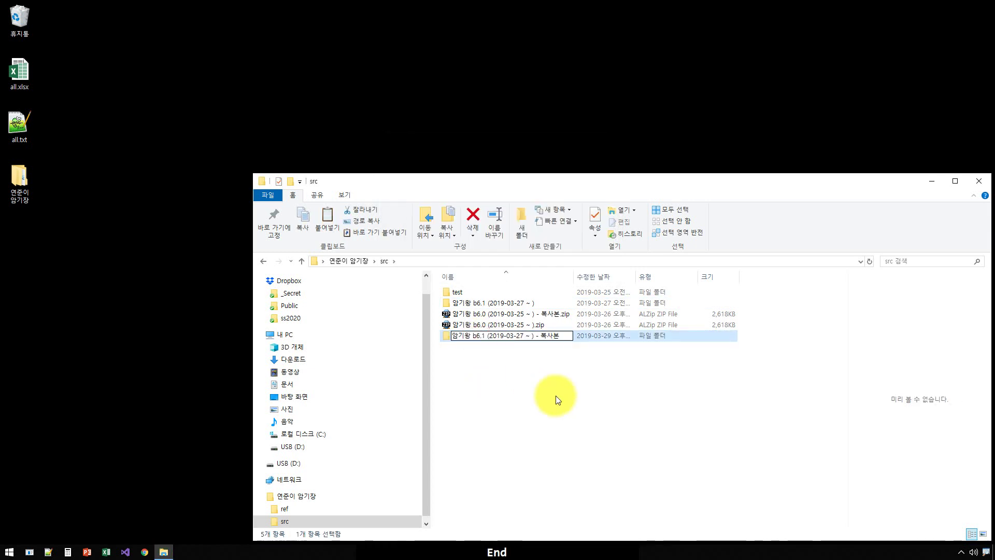
pyautogui.press('Left')
pyautogui.press('Left')
pyautogui.press('Left')
pyautogui.press('Left')
pyautogui.press('Left')
pyautogui.press('Left')
pyautogui.press('Left')
pyautogui.press('Left')
pyautogui.press('Left')
pyautogui.press('Left')
pyautogui.press('Left')
pyautogui.press('Left')
pyautogui.press('Left')
pyautogui.press('Left')
pyautogui.press('Left')
pyautogui.press('Left')
pyautogui.press('Left')
pyautogui.press('Left')
pyautogui.press('Left')
pyautogui.press('Left')
pyautogui.press('Left')
pyautogui.press('Delete')
pyautogui.write('2')
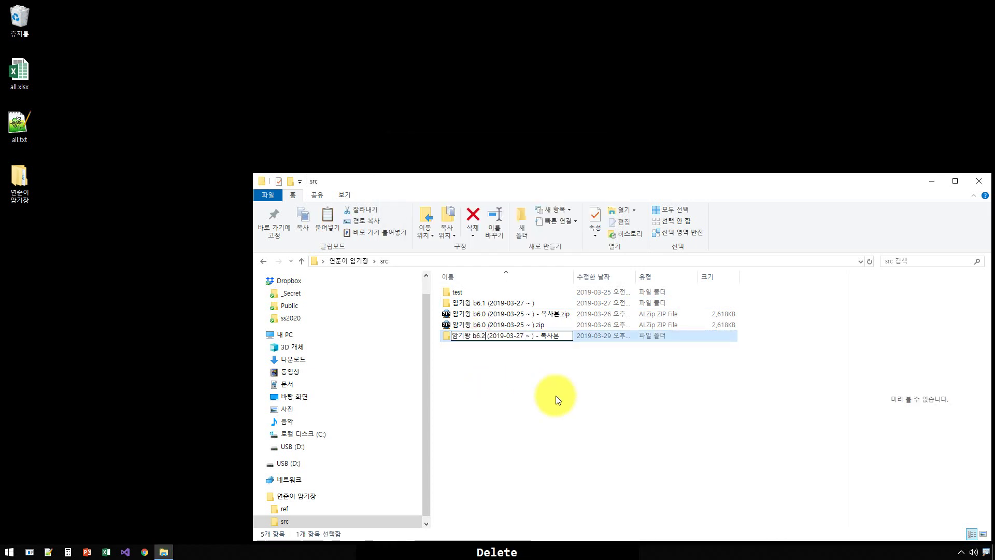
pyautogui.press('End')
pyautogui.press('Left')
pyautogui.press('Left')
pyautogui.press('Left')
pyautogui.press('Left')
pyautogui.press('Left')
pyautogui.hotkey('shift', 'End')
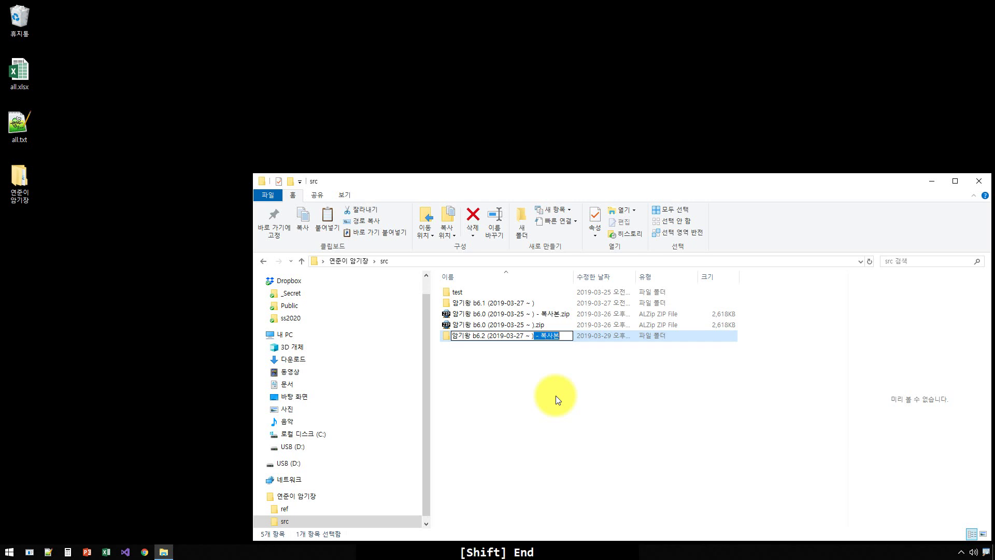
pyautogui.press('Delete')
pyautogui.press('Return')
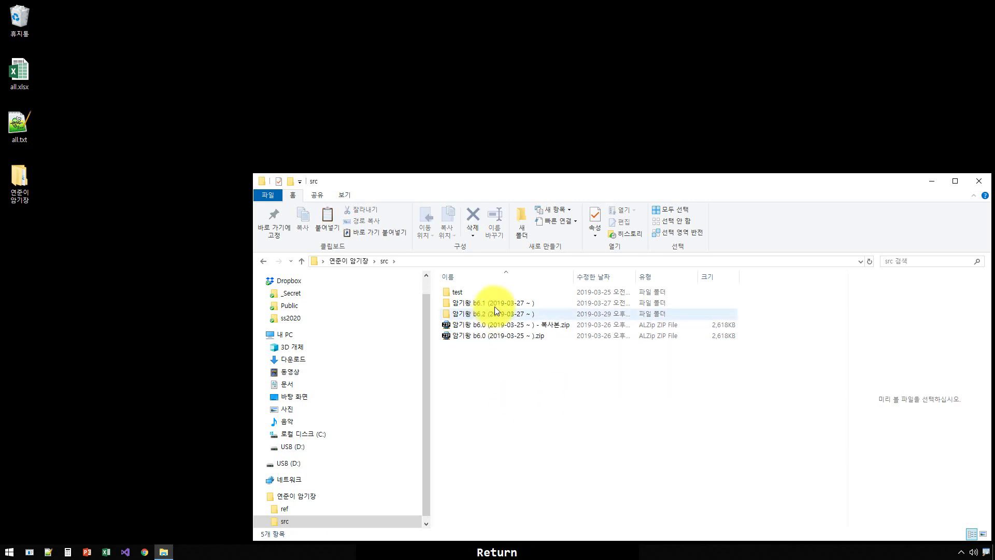
# Open the 암기왕 b6.0 solution from the new b6.2 folder in Visual Studio and open Form1 in the designer
pyautogui.doubleClick(490, 311)
pyautogui.doubleClick(481, 303)
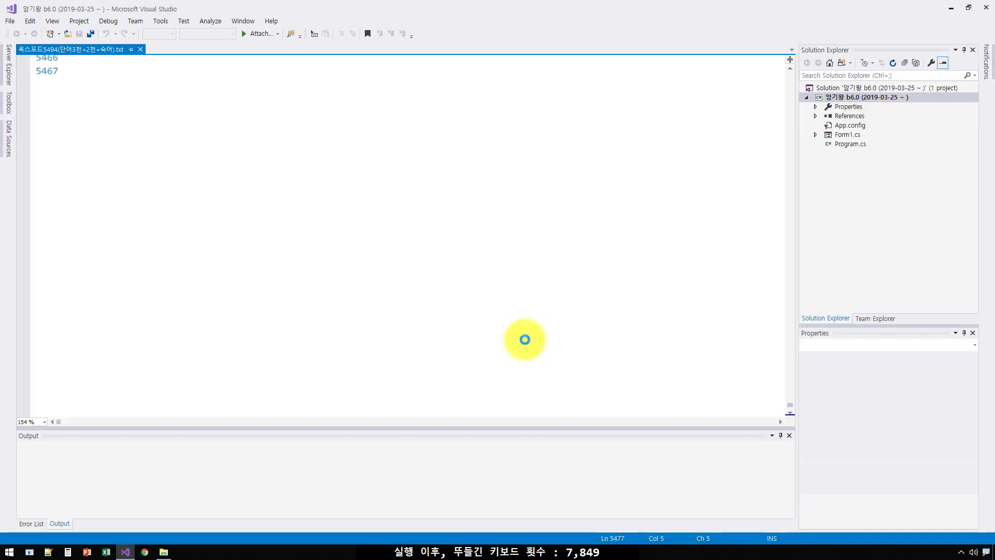
pyautogui.click(306, 154)
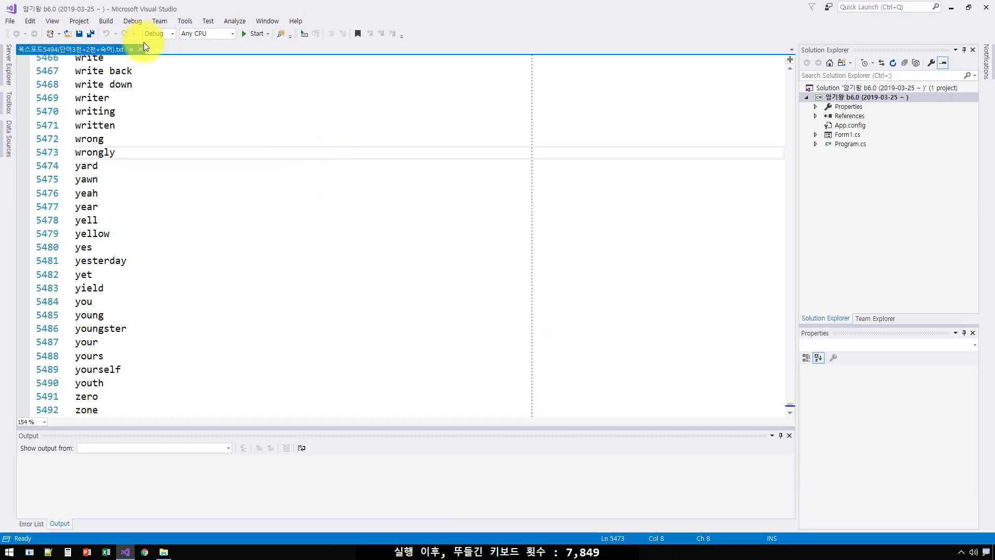
pyautogui.click(842, 134)
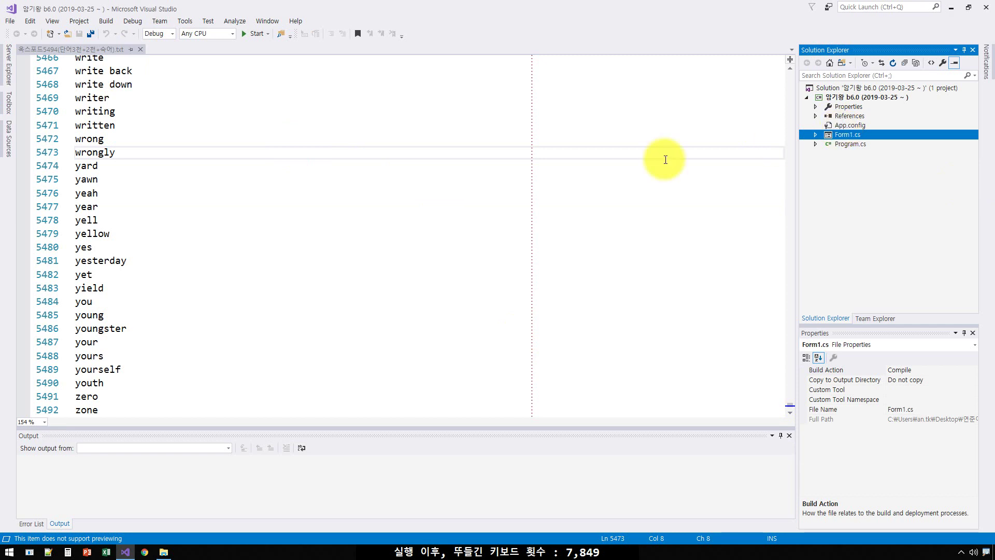
pyautogui.click(840, 135)
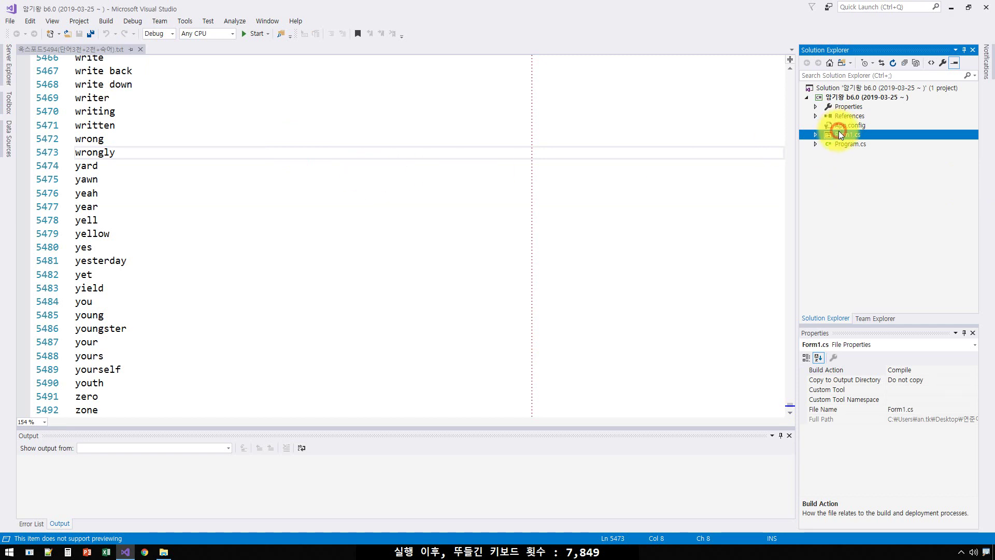
pyautogui.doubleClick(841, 134)
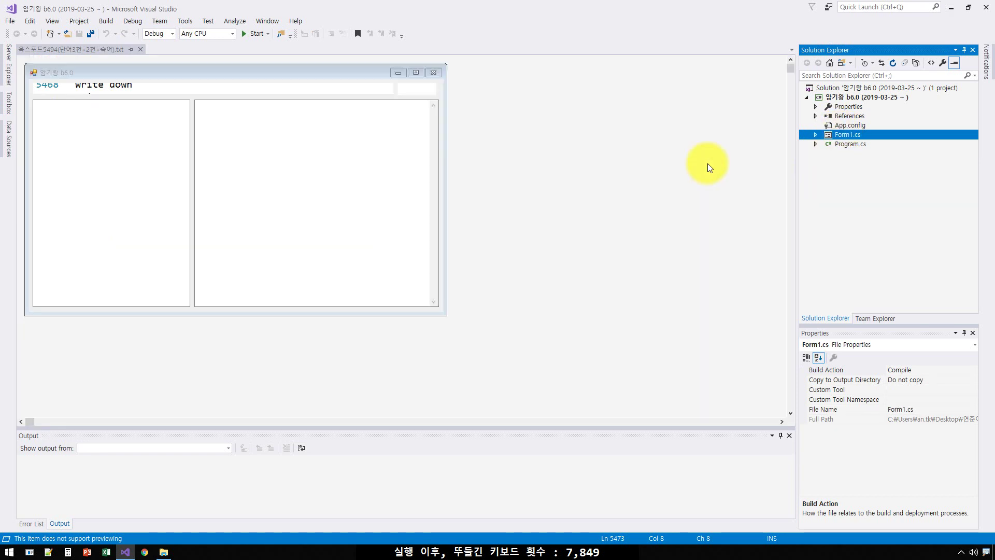
# Open Form1's code and delete the first large block of _lstIrreg.Add lines in _myInit, starting at the "abide|abided|abode" entry
pyautogui.press('F7')
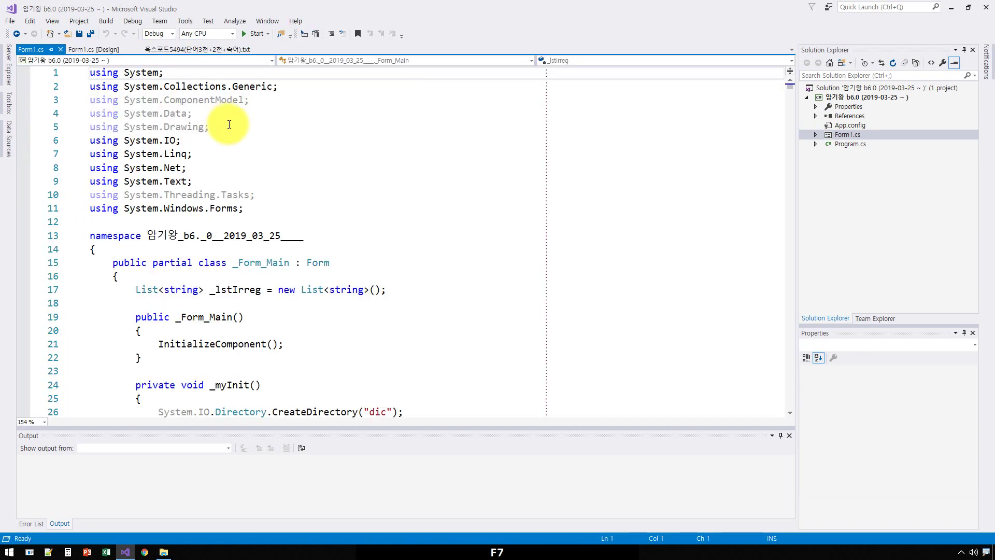
pyautogui.click(251, 200)
pyautogui.scroll(-7, 255, 220)
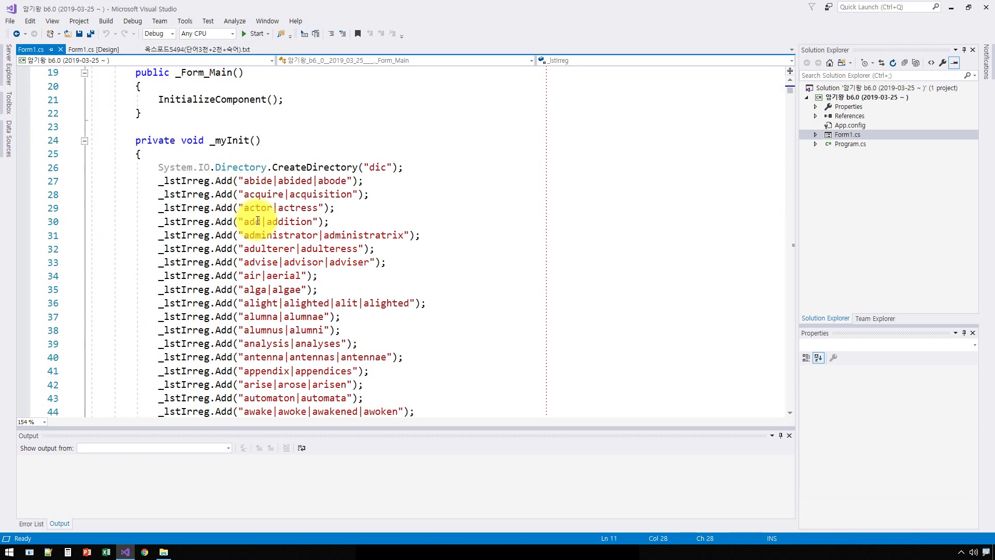
pyautogui.click(254, 140)
pyautogui.press('Home')
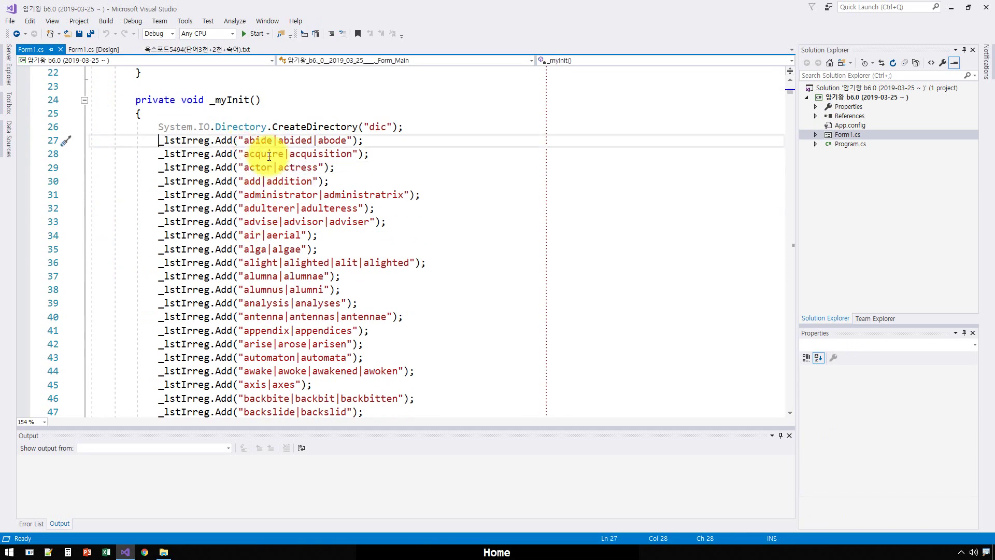
pyautogui.hotkey('shift', 'Down')
pyautogui.hotkey('shift', 'pagedown')
pyautogui.hotkey('shift', 'pagedown')
pyautogui.hotkey('shift', 'pagedown')
pyautogui.hotkey('shift', 'pagedown')
pyautogui.hotkey('shift', 'pagedown')
pyautogui.hotkey('shift', 'pagedown')
pyautogui.hotkey('shift', 'pagedown')
pyautogui.hotkey('shift', 'pagedown')
pyautogui.hotkey('shift', 'pagedown')
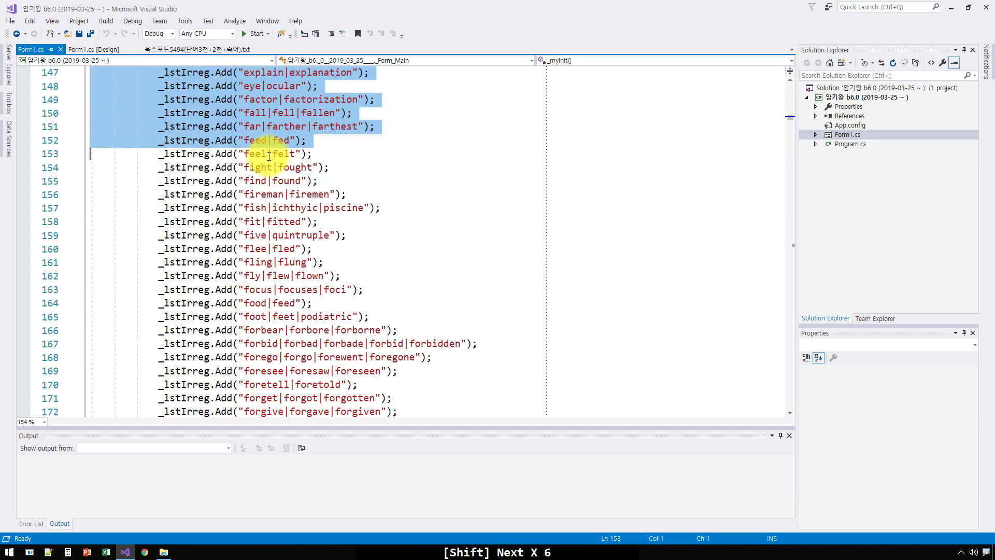
pyautogui.hotkey('shift', 'pagedown')
pyautogui.hotkey('shift', 'pagedown')
pyautogui.hotkey('shift', 'pagedown')
pyautogui.hotkey('shift', 'pagedown')
pyautogui.hotkey('shift', 'pagedown')
pyautogui.hotkey('shift', 'pagedown')
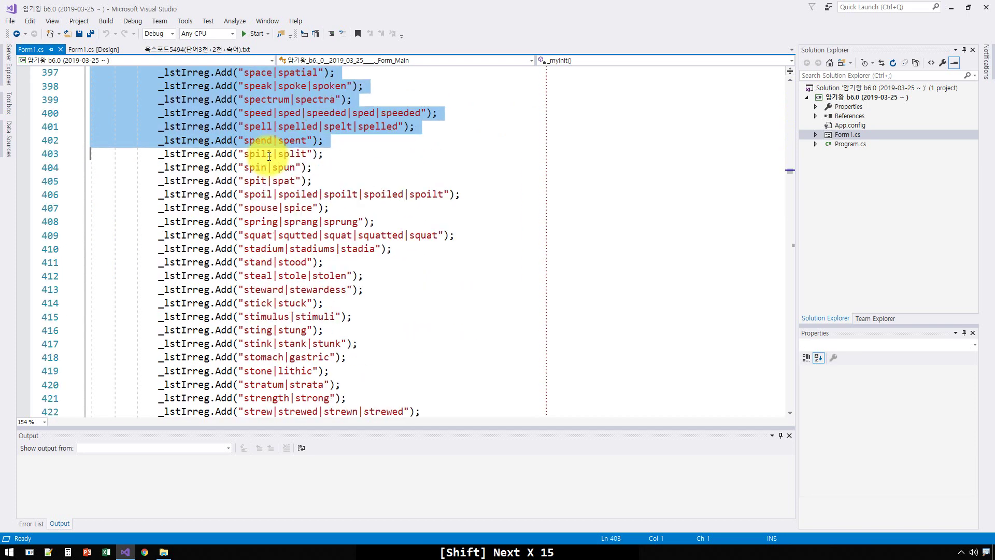
pyautogui.press('Delete')
# Delete the remaining _lstIrreg.Add lines through "noun(s)'re|noun(s)|are", leaving only the CreateDirectory("dic") line in _myInit
pyautogui.hotkey('shift', 'Down')
pyautogui.hotkey('shift', 'pagedown')
pyautogui.hotkey('shift', 'pagedown')
pyautogui.hotkey('shift', 'pagedown')
pyautogui.hotkey('shift', 'pagedown')
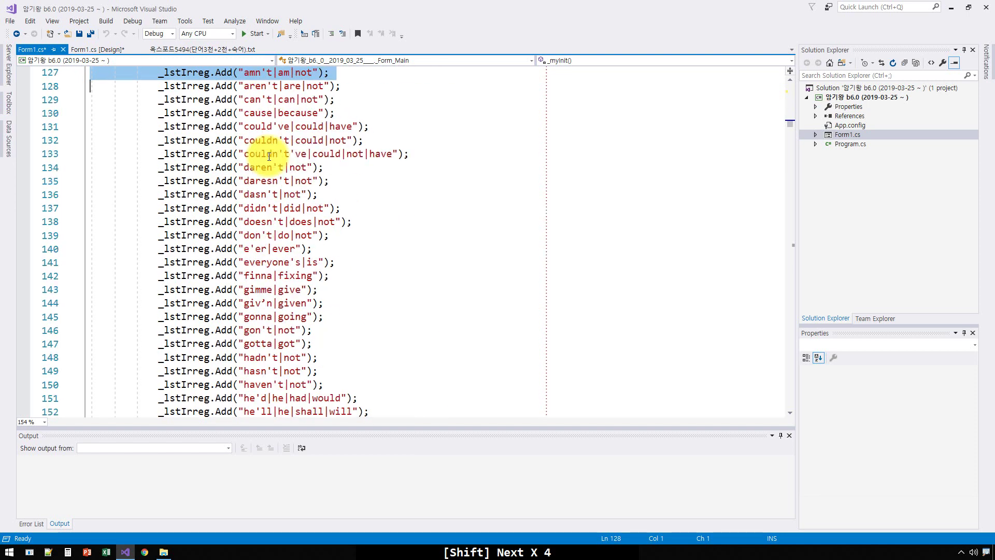
pyautogui.hotkey('shift', 'pageup')
pyautogui.hotkey('shift', 'pagedown')
pyautogui.hotkey('shift', 'pagedown')
pyautogui.hotkey('shift', 'pagedown')
pyautogui.hotkey('shift', 'pagedown')
pyautogui.hotkey('shift', 'pagedown')
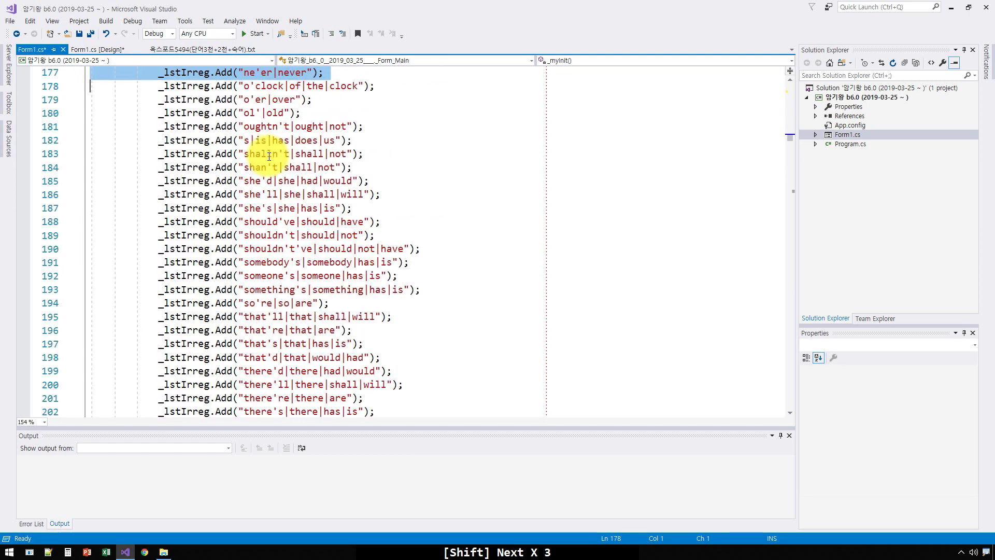
pyautogui.hotkey('shift', 'pagedown')
pyautogui.hotkey('shift', 'pageup')
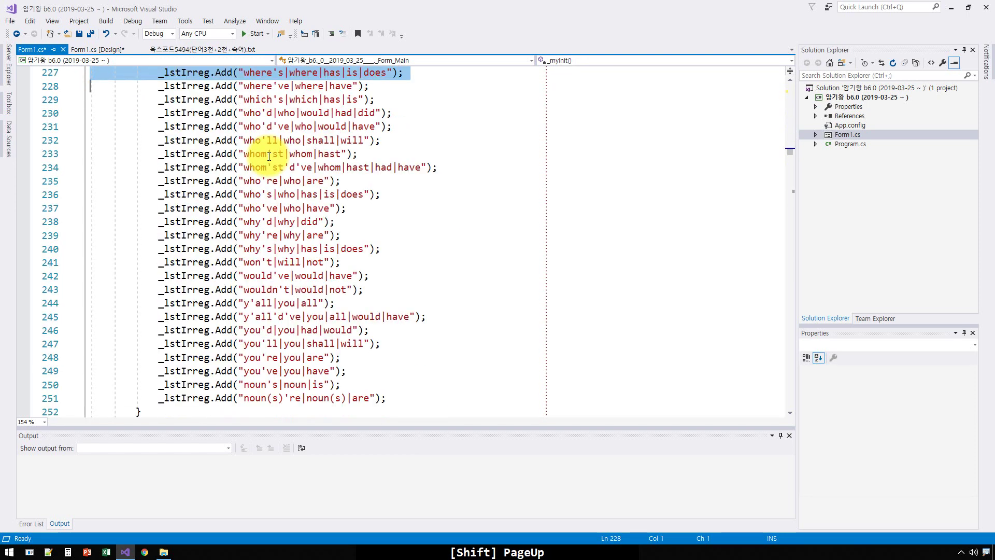
pyautogui.hotkey('shift', 'Down')
pyautogui.hotkey('shift', 'Down')
pyautogui.hotkey('shift', 'Down')
pyautogui.hotkey('shift', 'Down')
pyautogui.hotkey('shift', 'Down')
pyautogui.hotkey('shift', 'Down')
pyautogui.hotkey('shift', 'Down')
pyautogui.hotkey('shift', 'Down')
pyautogui.hotkey('shift', 'Down')
pyautogui.hotkey('shift', 'Down')
pyautogui.hotkey('shift', 'Down')
pyautogui.hotkey('shift', 'Down')
pyautogui.hotkey('shift', 'Down')
pyautogui.hotkey('shift', 'Down')
pyautogui.hotkey('shift', 'Down')
pyautogui.hotkey('shift', 'Down')
pyautogui.hotkey('shift', 'Down')
pyautogui.hotkey('shift', 'Down')
pyautogui.hotkey('shift', 'Down')
pyautogui.hotkey('shift', 'Down')
pyautogui.hotkey('shift', 'Down')
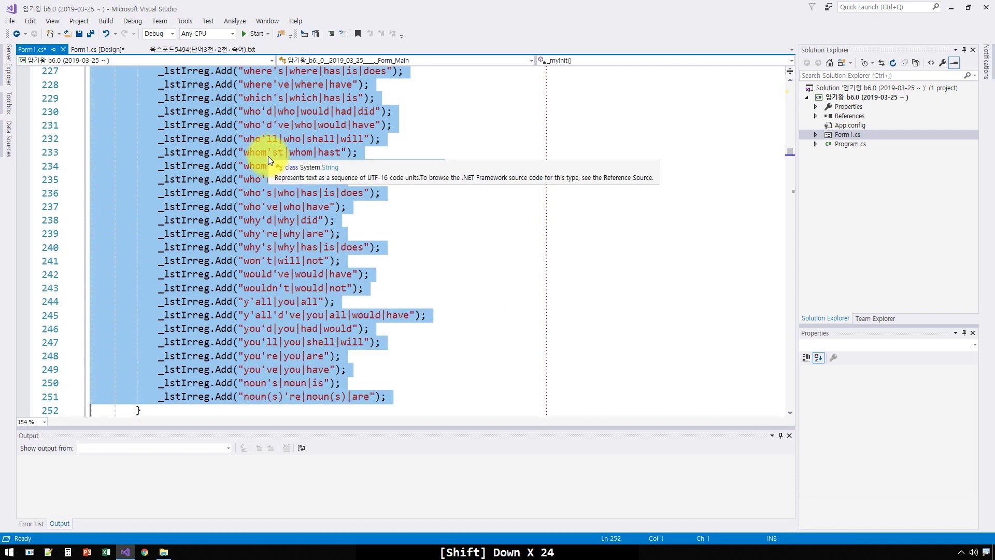
pyautogui.press('Up')
pyautogui.press('Up')
pyautogui.press('Up')
pyautogui.press('Up')
pyautogui.press('Up')
pyautogui.press('Up')
pyautogui.press('Up')
pyautogui.press('Up')
pyautogui.press('Up')
pyautogui.press('Up')
pyautogui.press('Up')
pyautogui.press('Down')
pyautogui.press('Down')
pyautogui.press('Down')
pyautogui.press('Down')
pyautogui.press('Down')
pyautogui.press('Down')
pyautogui.press('Down')
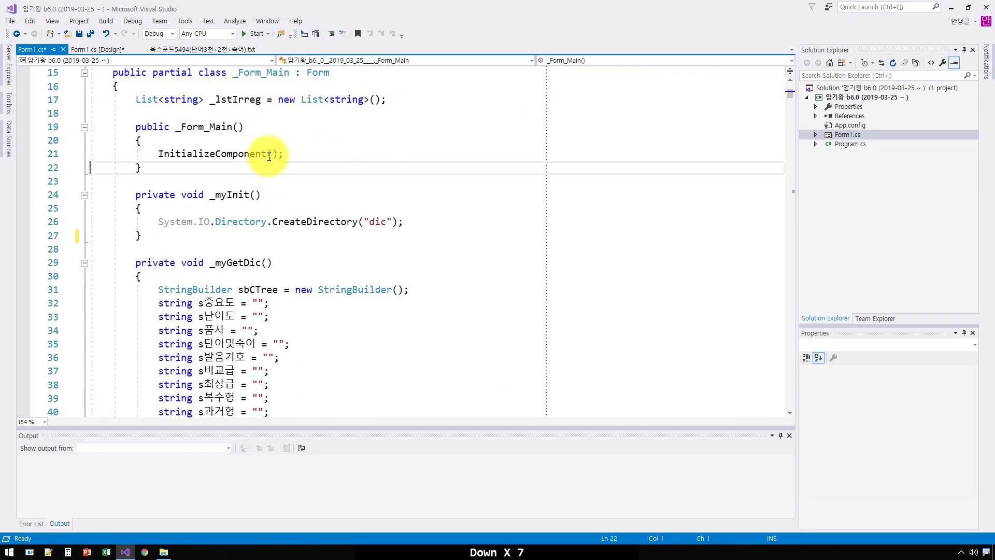
# Run the edited program, move its window aside, and copy the entire word list from 옥스포드5494(단어3천+2천+숙어).txt
pyautogui.press('F5')
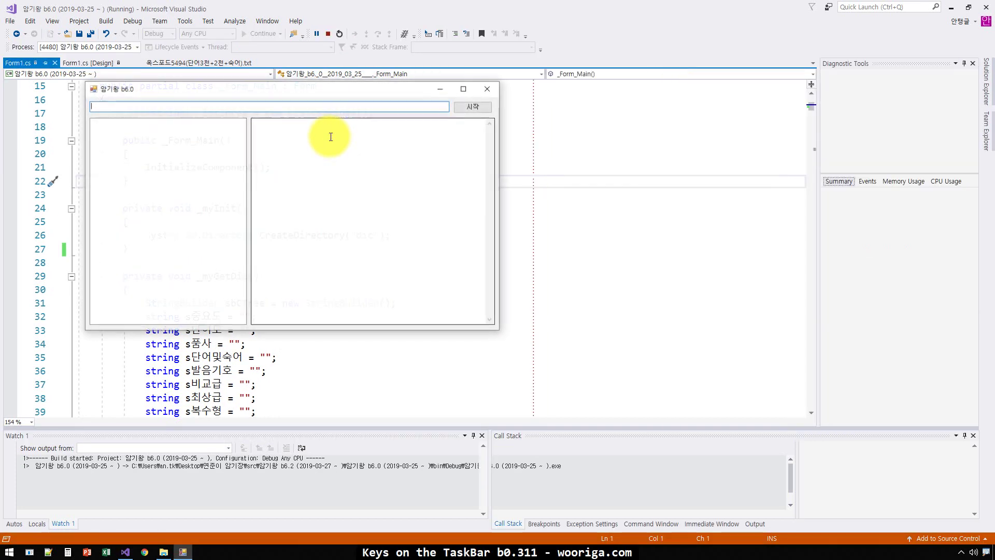
pyautogui.moveTo(251, 91); pyautogui.dragTo(492, 176)
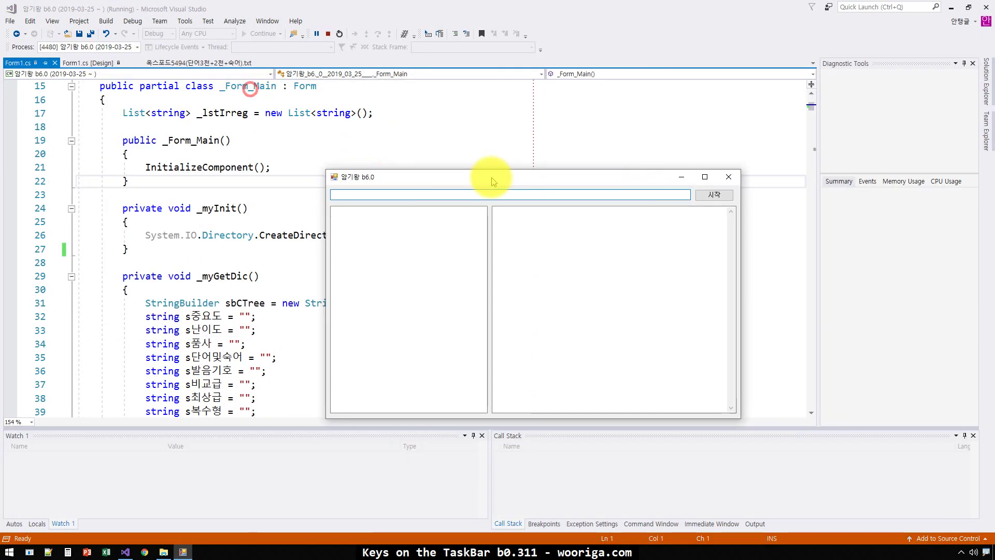
pyautogui.click(190, 65)
pyautogui.click(95, 137)
pyautogui.hotkey('ctrl', 'a')
pyautogui.hotkey('ctrl', 'c')
pyautogui.hotkey('ctrl', 'c')
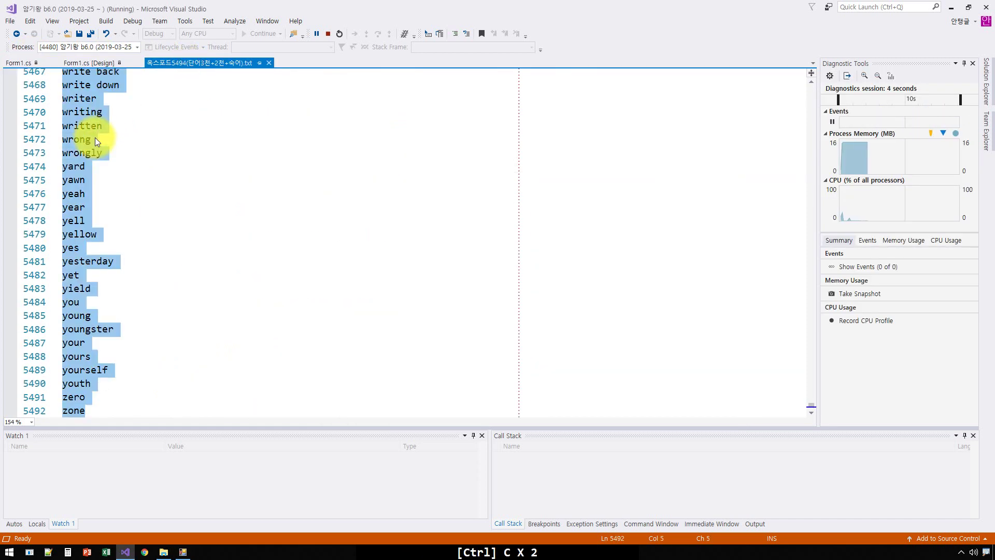
# Paste the full word list into the running program's word box and start processing it
pyautogui.hotkey('alt', 'Tab')
pyautogui.hotkey('ctrl', 'v')
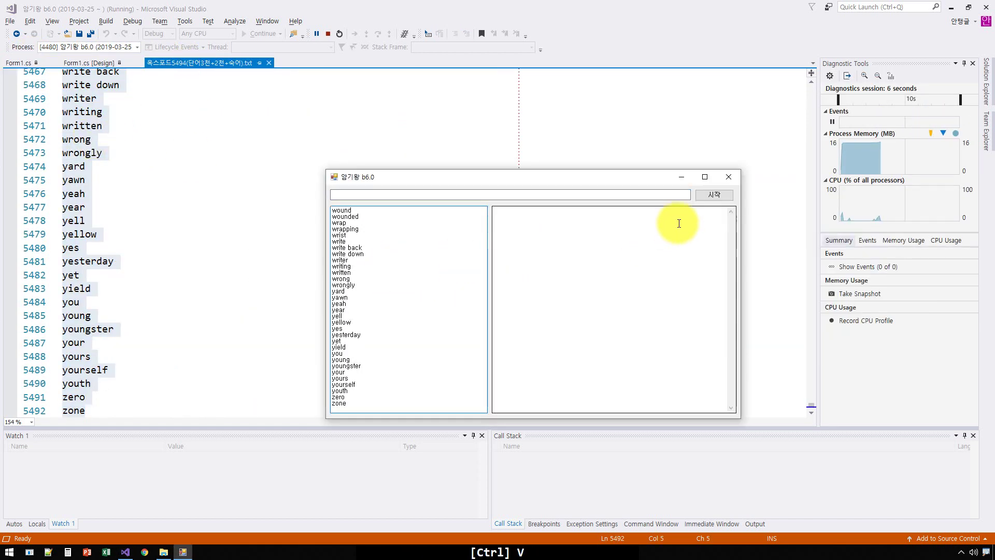
pyautogui.click(714, 194)
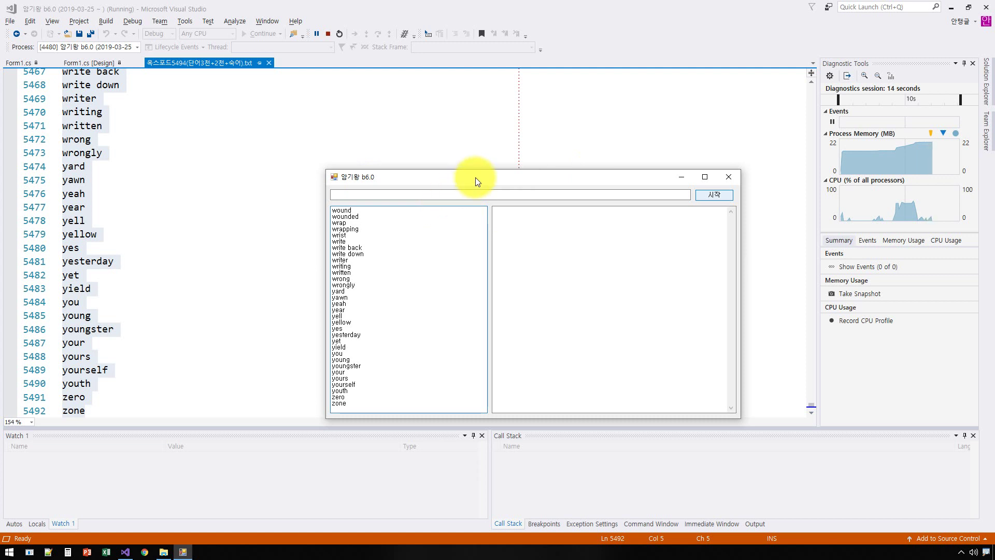
pyautogui.hotkey('ctrl', 'v')
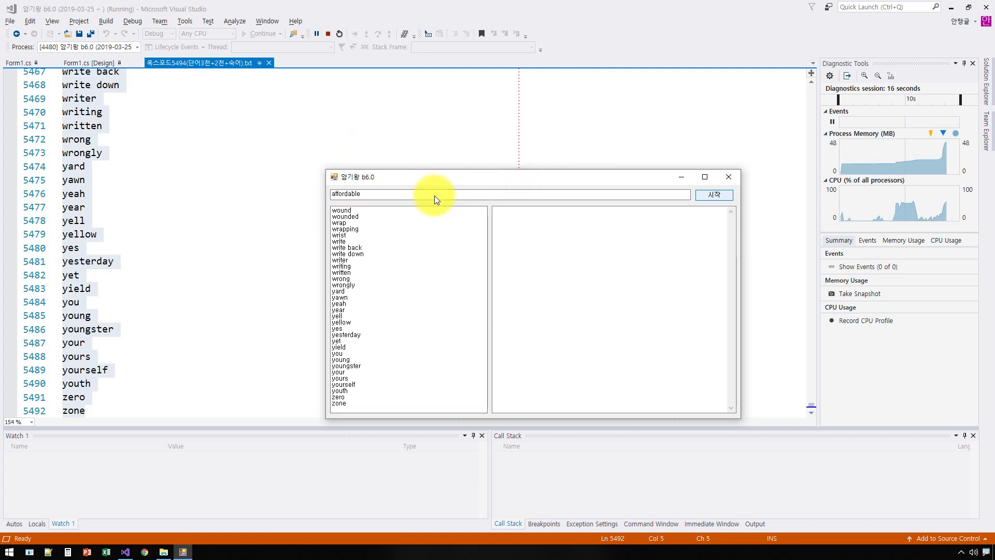
pyautogui.hotkey('ctrl', 'a')
pyautogui.hotkey('ctrl', 'v')
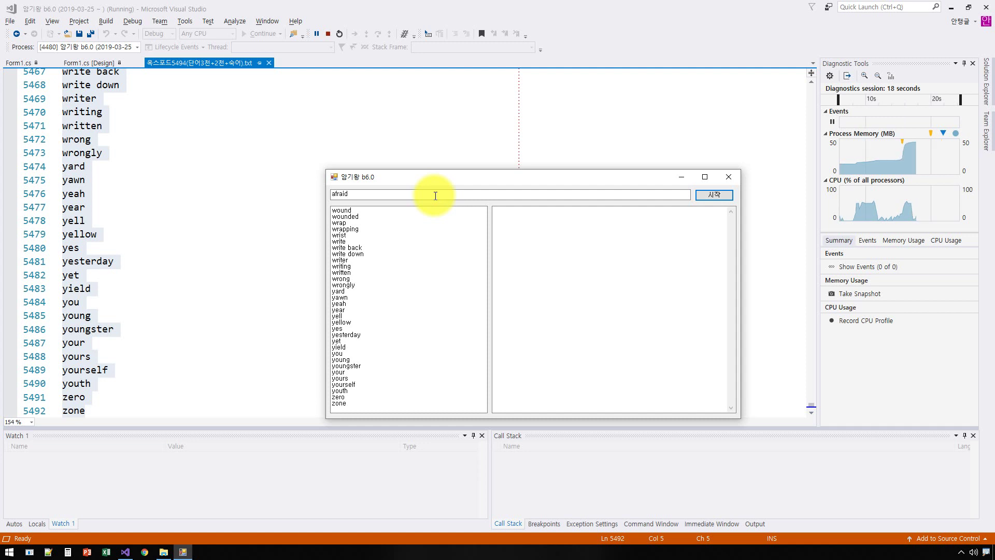
pyautogui.hotkey('ctrl', 'a')
pyautogui.hotkey('ctrl', 'v')
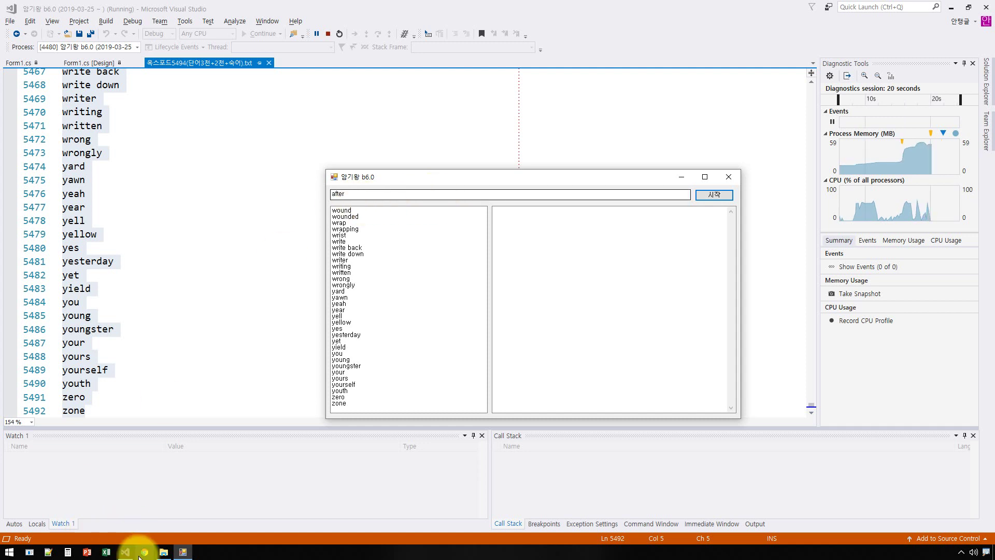
# Switch to File Explorer and open the 암기왕 b6.0 solution from the 암기왕 b6.1 (2019-03-27 ~ ) folder in Visual Studio
pyautogui.click(164, 551)
pyautogui.click(628, 395)
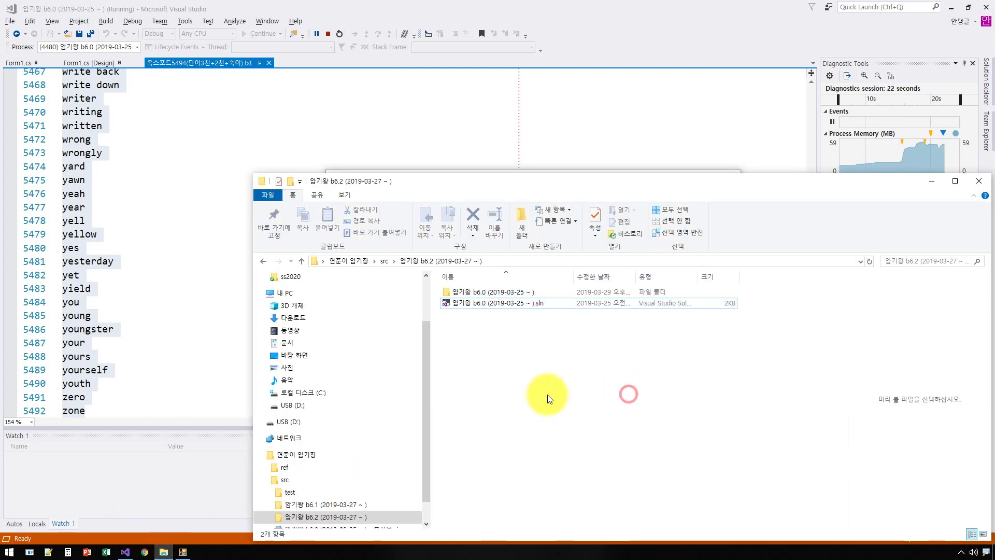
pyautogui.click(321, 504)
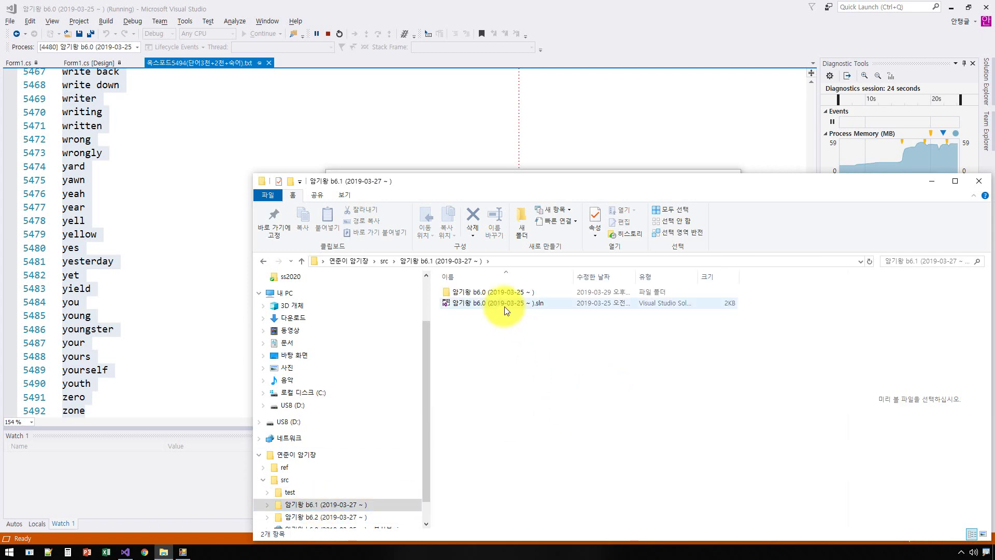
pyautogui.click(505, 307)
pyautogui.click(505, 308)
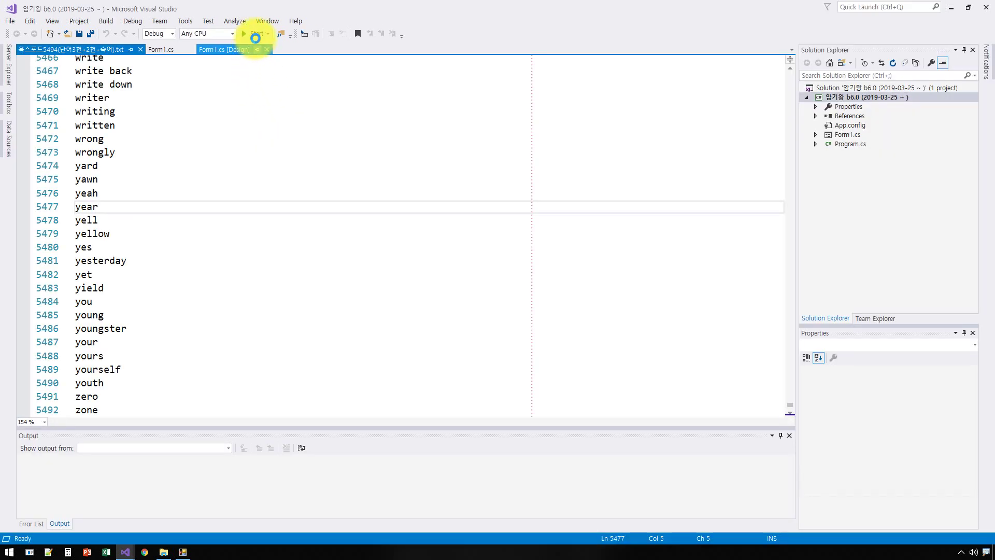
# Run the b6.1 build, paste the full word list into its word box, and start processing
pyautogui.click(260, 34)
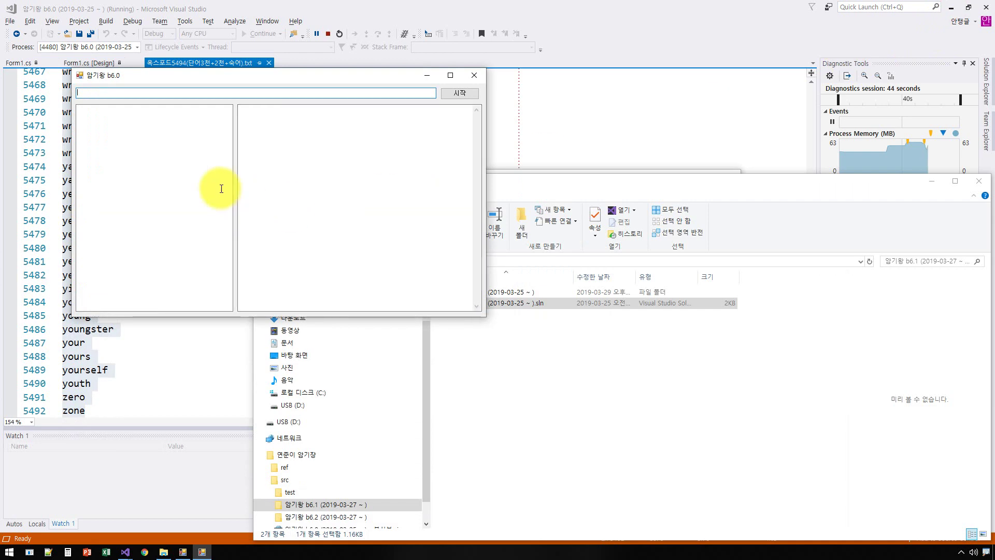
pyautogui.click(178, 173)
pyautogui.hotkey('ctrl', 'v')
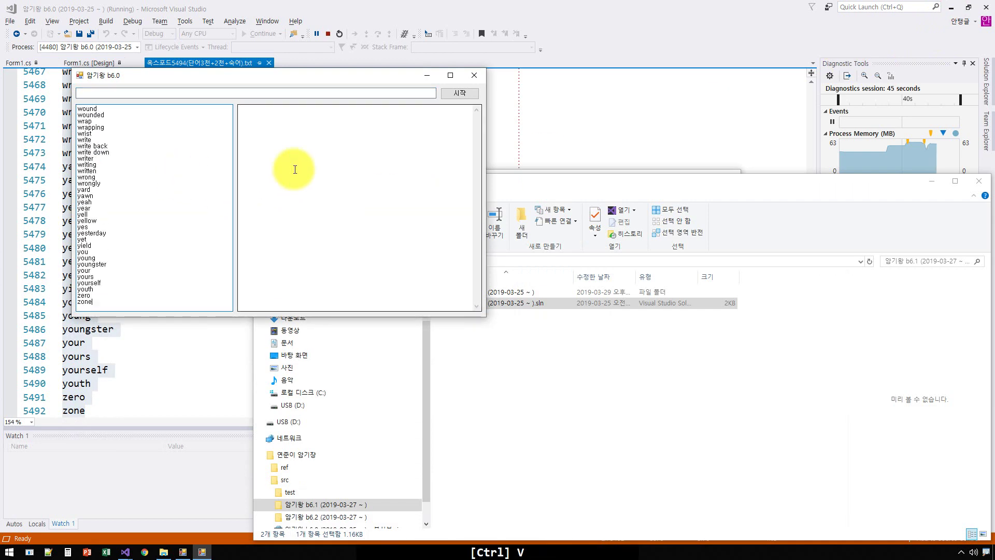
# Minimize the File Explorer and Visual Studio windows and place the two running program windows apart on the desktop
pyautogui.click(721, 389)
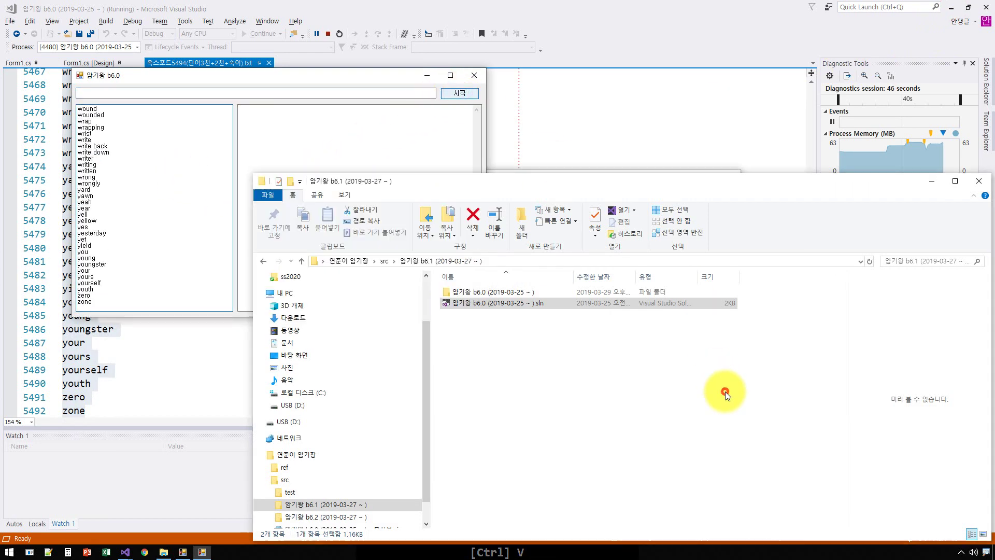
pyautogui.click(932, 186)
pyautogui.click(951, 7)
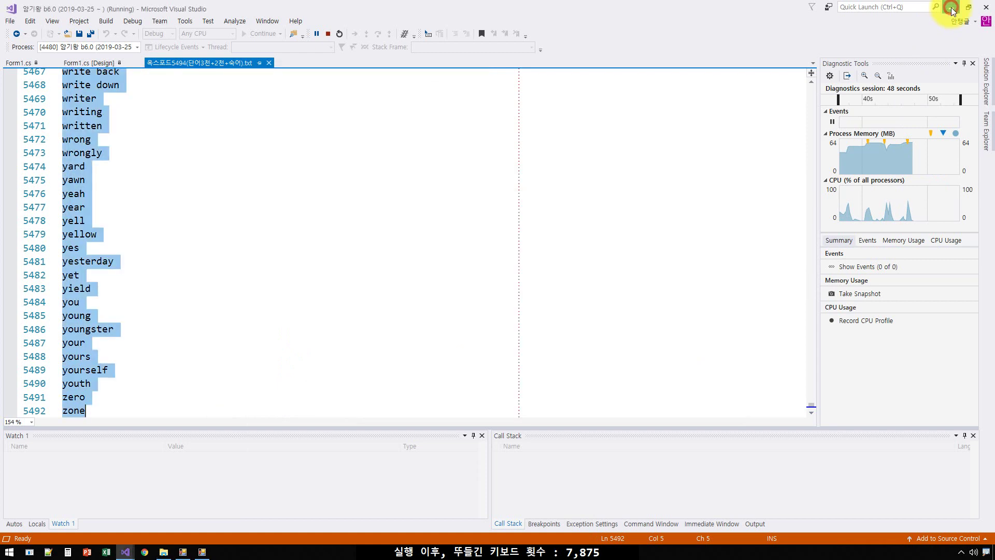
pyautogui.click(524, 179)
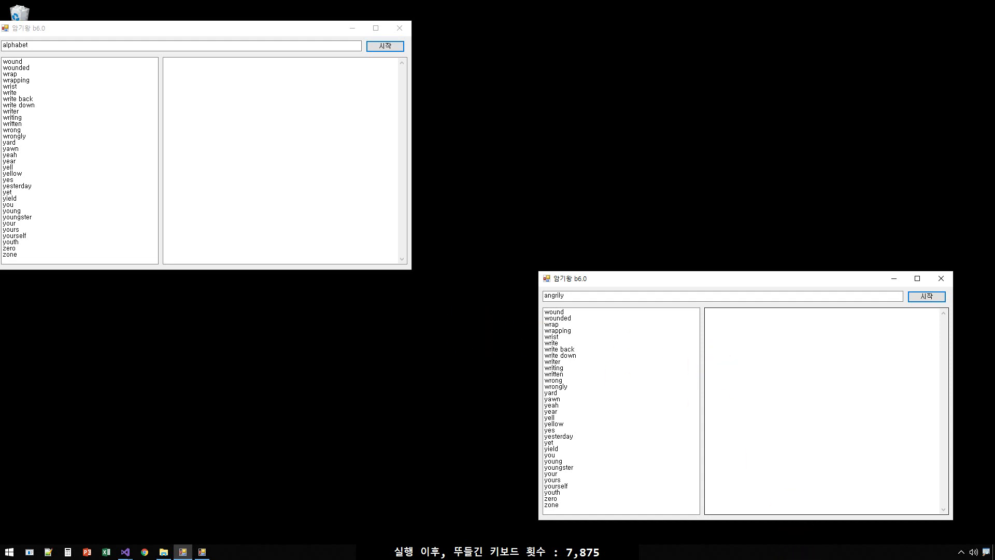
pyautogui.click(334, 384)
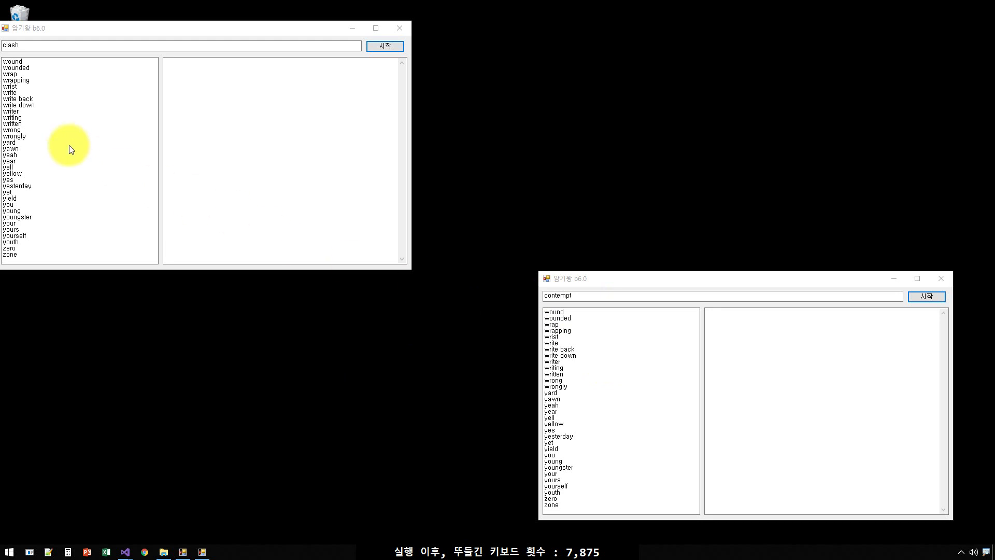
# Switch to Excel, create a blank workbook showing Sheet1, and minimize it
pyautogui.click(104, 552)
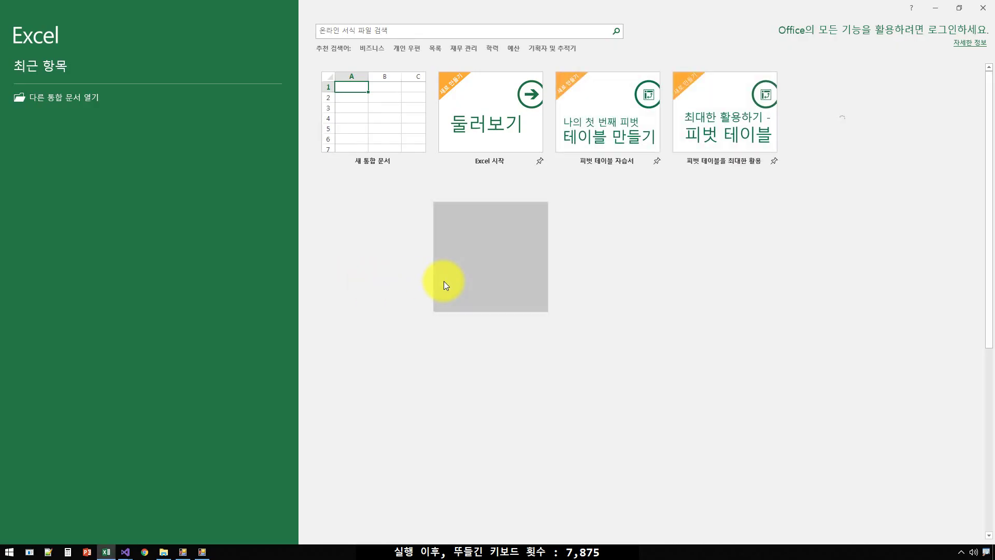
pyautogui.click(390, 137)
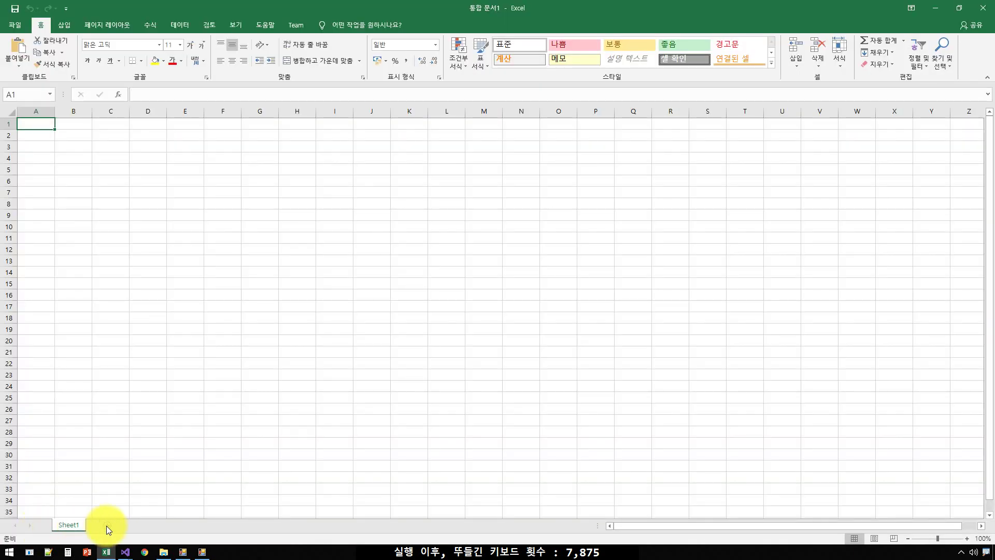
pyautogui.click(107, 525)
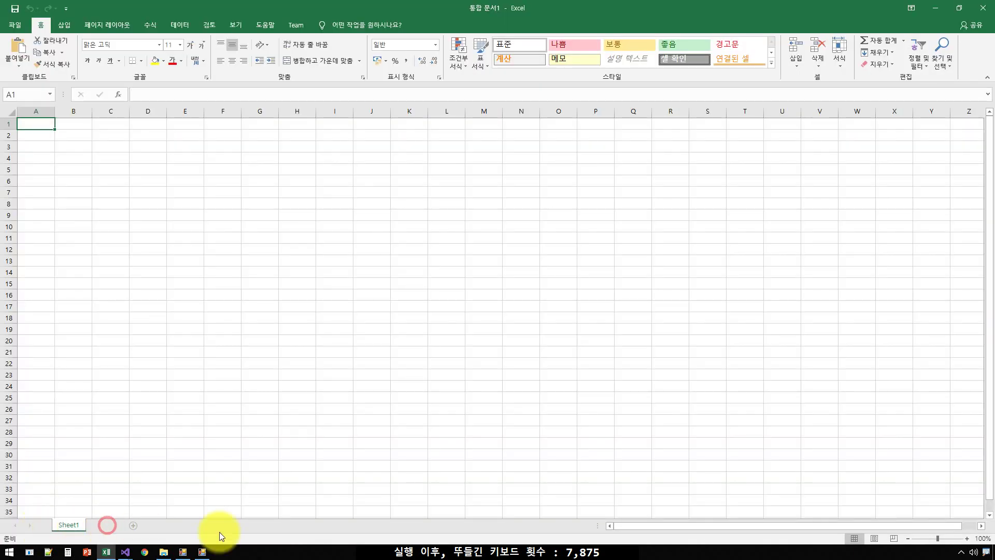
pyautogui.click(68, 524)
pyautogui.click(935, 8)
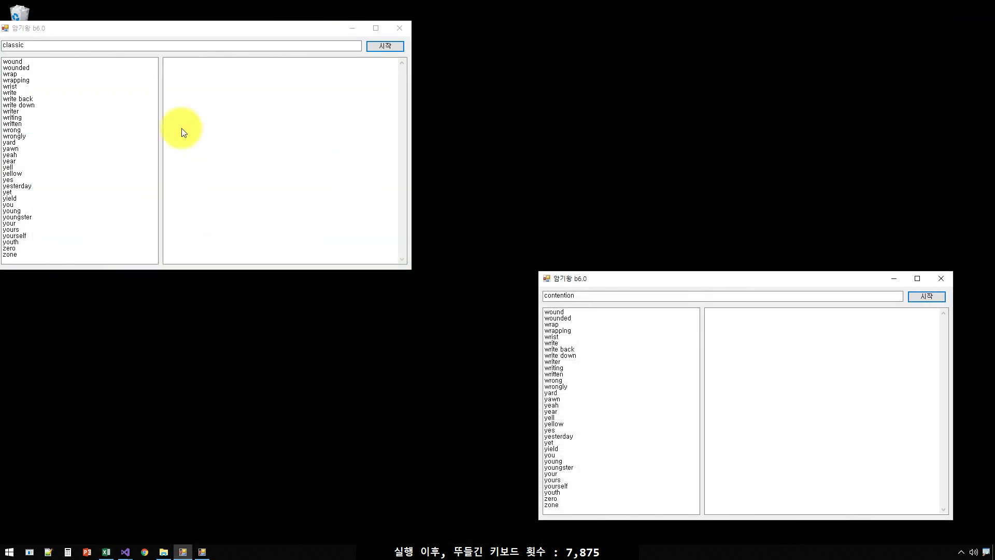
# Open log.txt from the bin\Debug folder of the 암기왕 b6.1 (2019-03-27 ~ ) project in Notepad++
pyautogui.moveTo(152, 29); pyautogui.dragTo(326, 29)
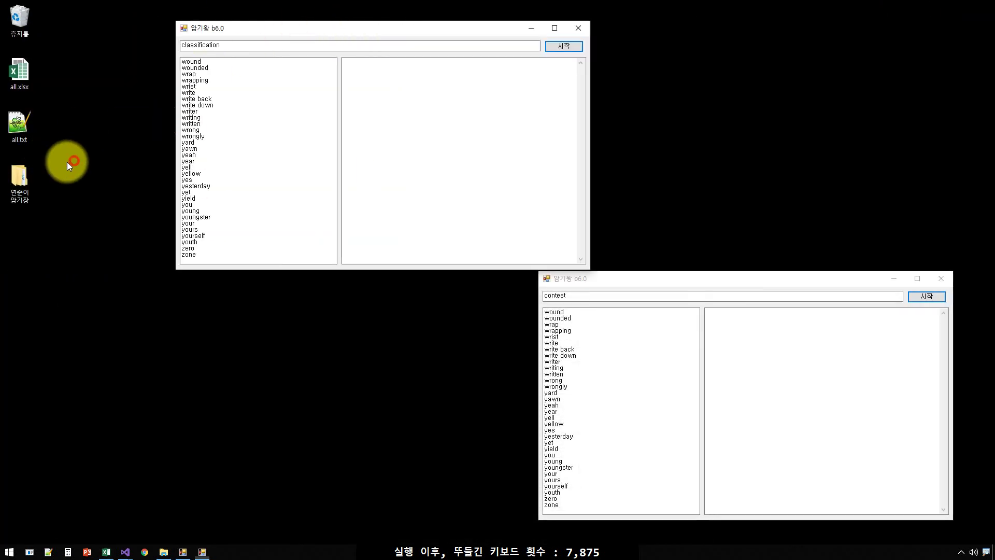
pyautogui.click(27, 180)
pyautogui.doubleClick(27, 180)
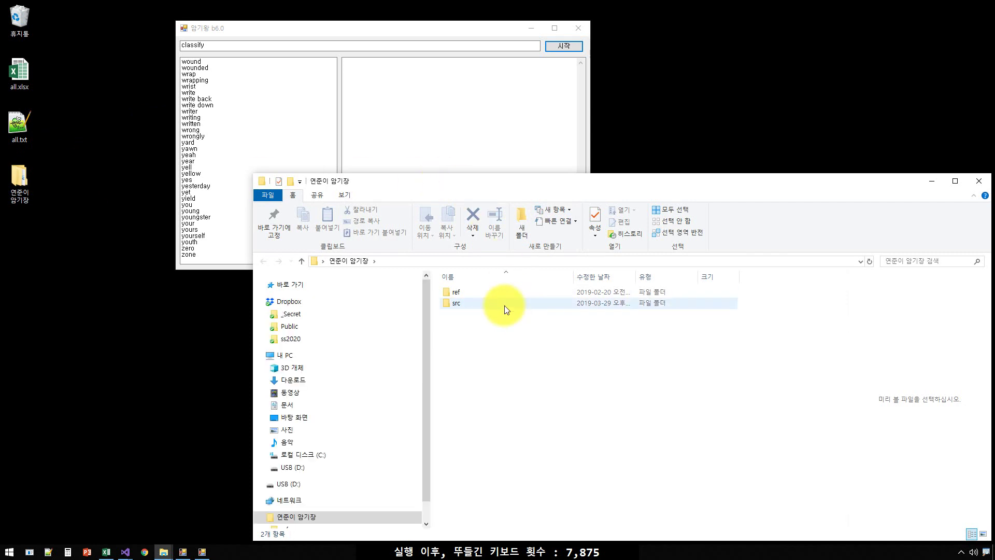
pyautogui.doubleClick(474, 305)
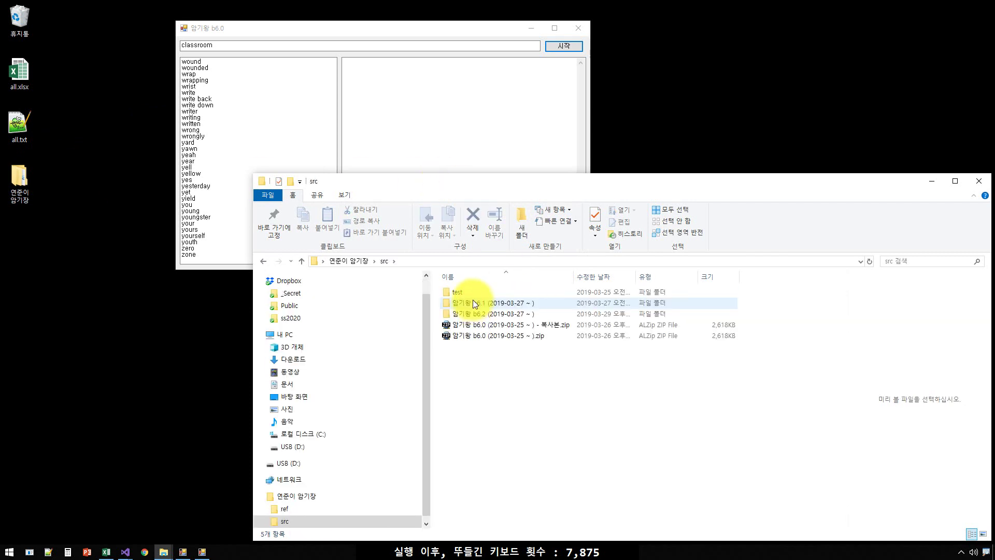
pyautogui.doubleClick(515, 304)
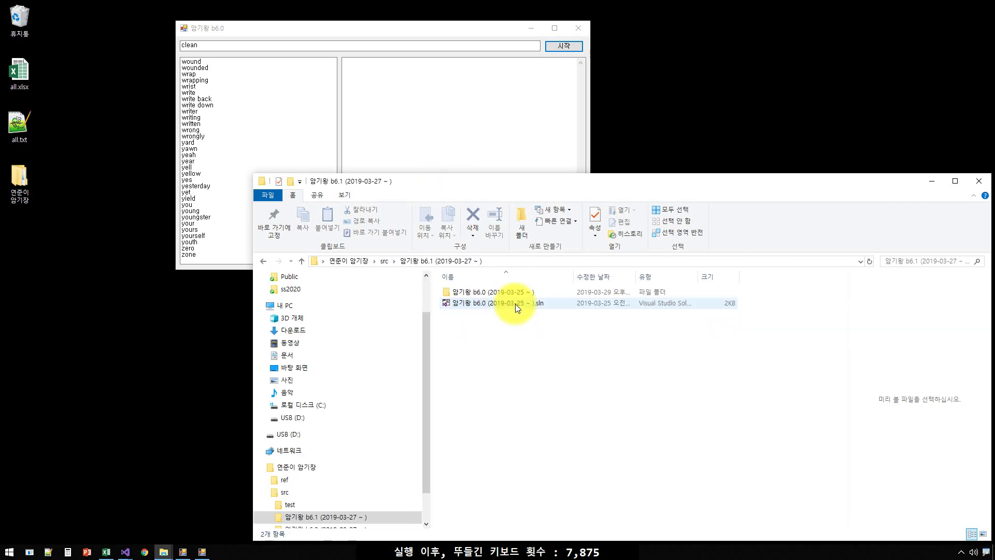
pyautogui.doubleClick(487, 291)
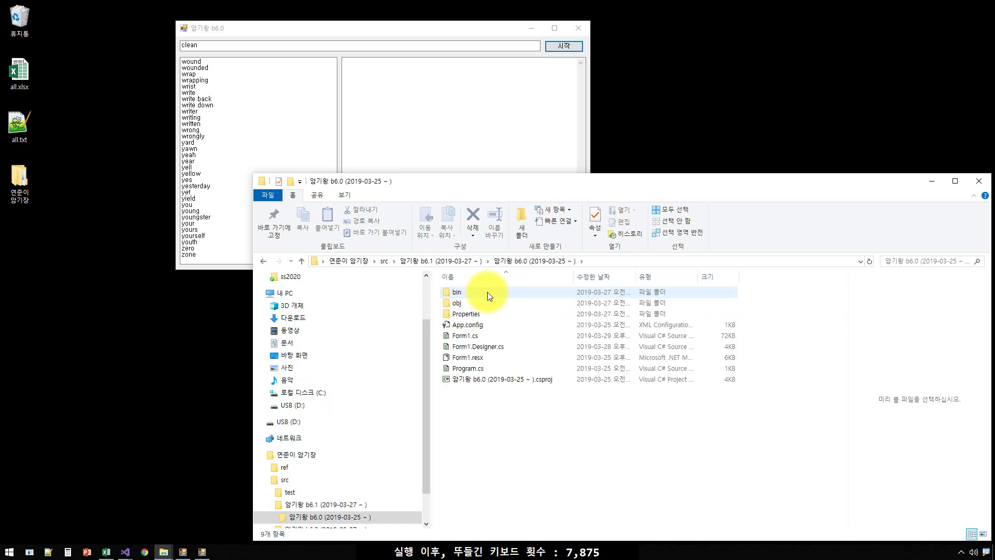
pyautogui.doubleClick(487, 291)
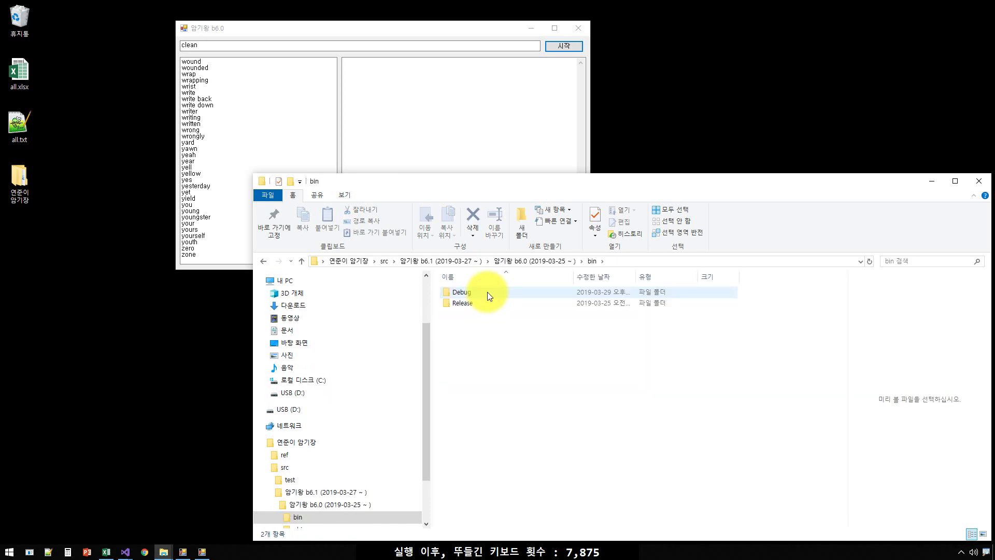
pyautogui.doubleClick(487, 292)
pyautogui.click(470, 302)
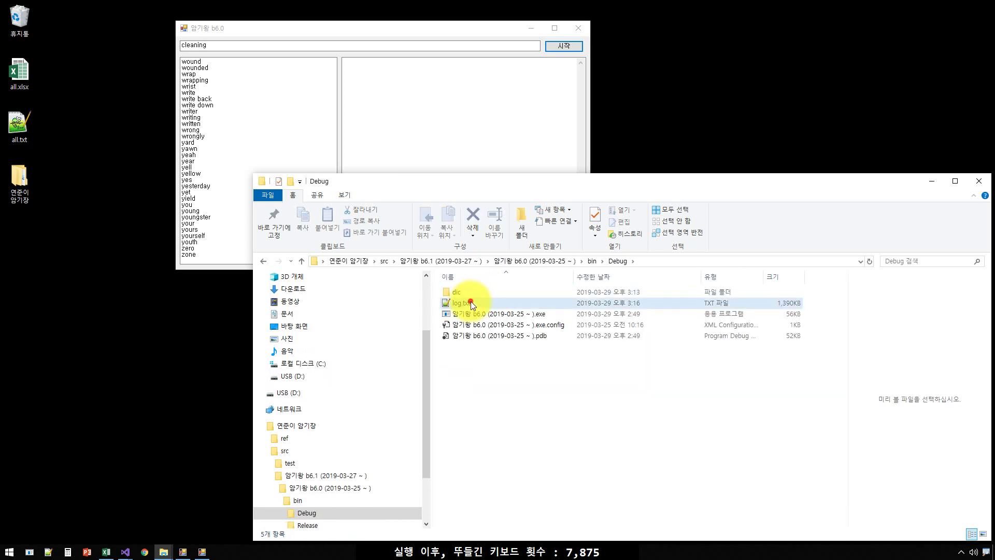
pyautogui.doubleClick(471, 303)
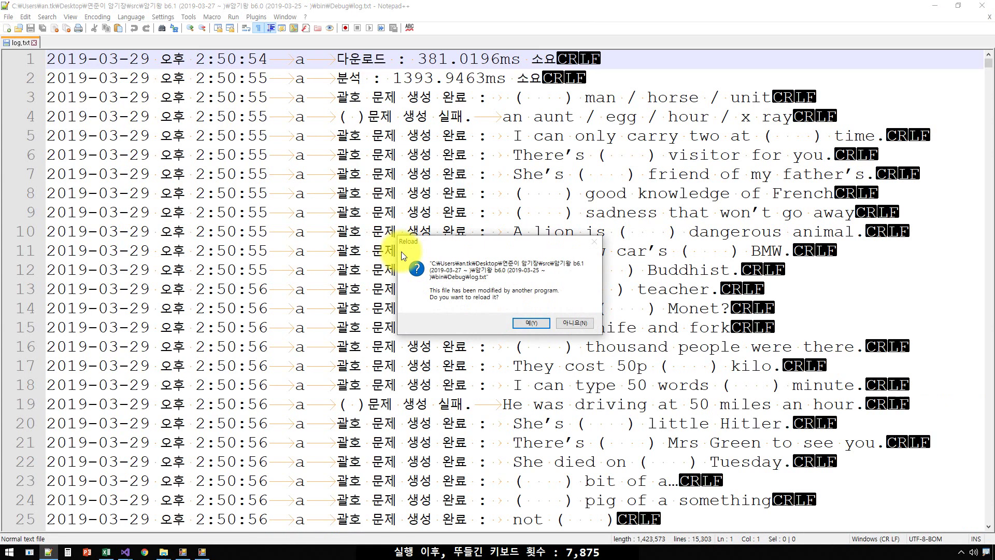
# Decline reloading log.txt, copy its entire contents, and close Notepad++ without saving
pyautogui.click(569, 322)
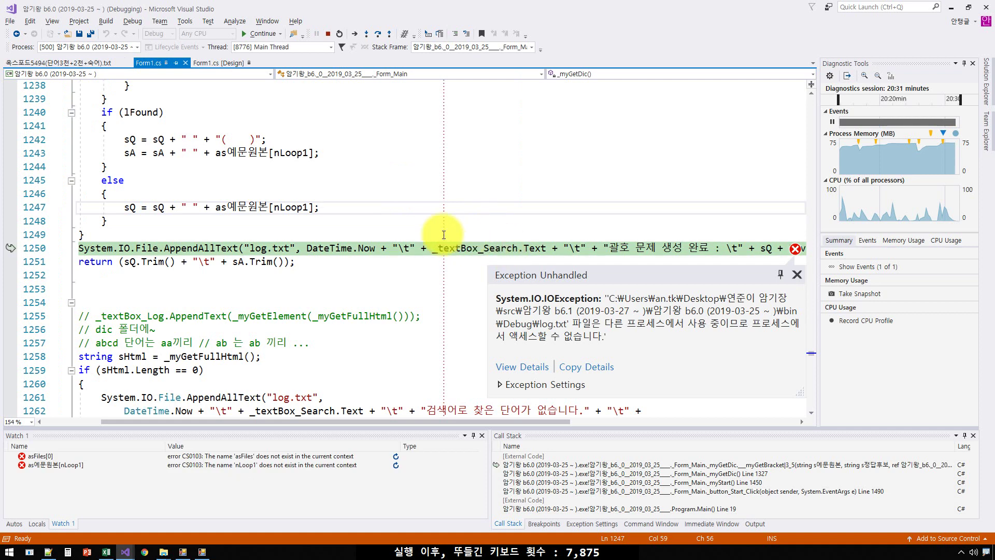
pyautogui.hotkey('alt', 'Tab')
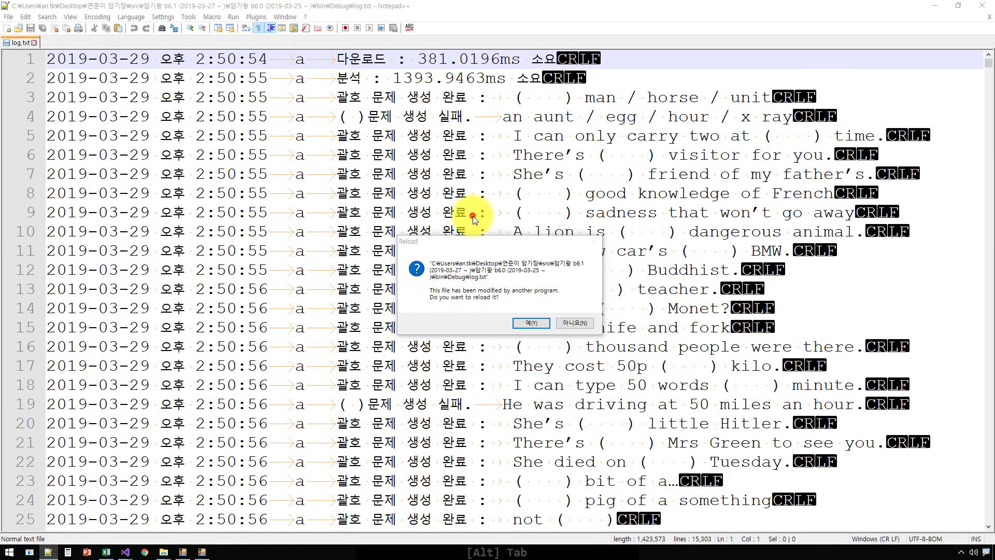
pyautogui.click(574, 322)
pyautogui.click(431, 232)
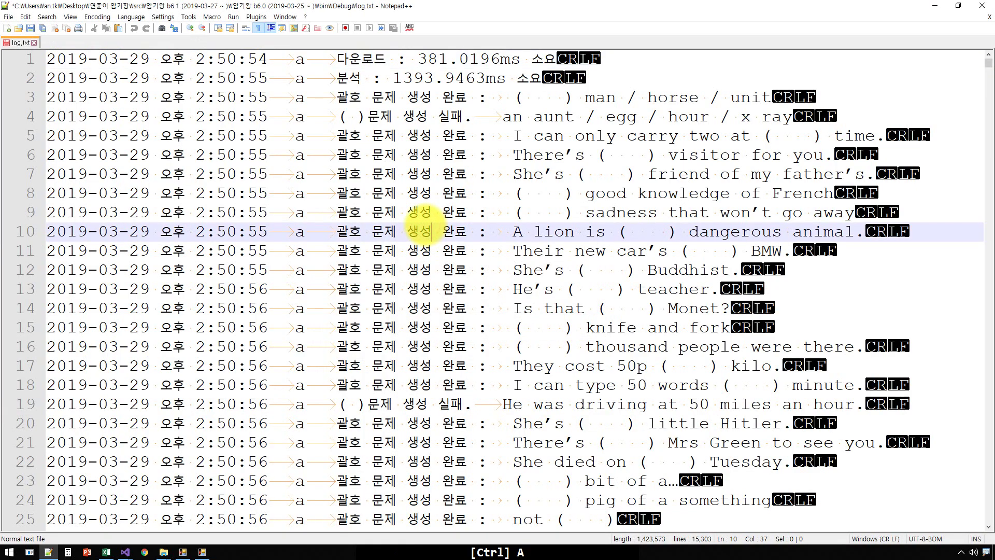
pyautogui.hotkey('ctrl', 'a')
pyautogui.hotkey('ctrl', 'c')
pyautogui.hotkey('ctrl', 'c')
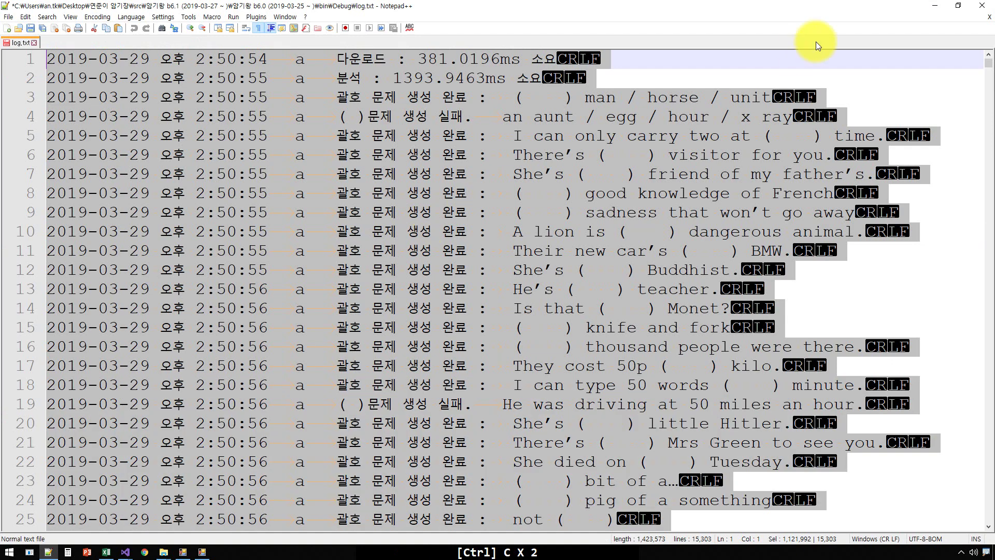
pyautogui.click(983, 6)
pyautogui.click(527, 313)
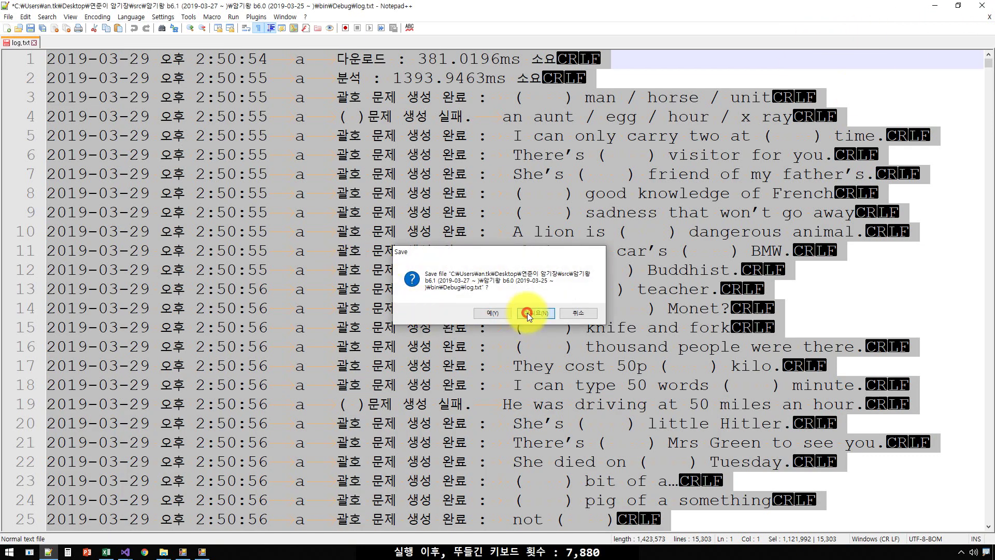
# End the halted b6.1 debugging session, minimize Visual Studio, and bring the remaining running program window to the front
pyautogui.click(252, 33)
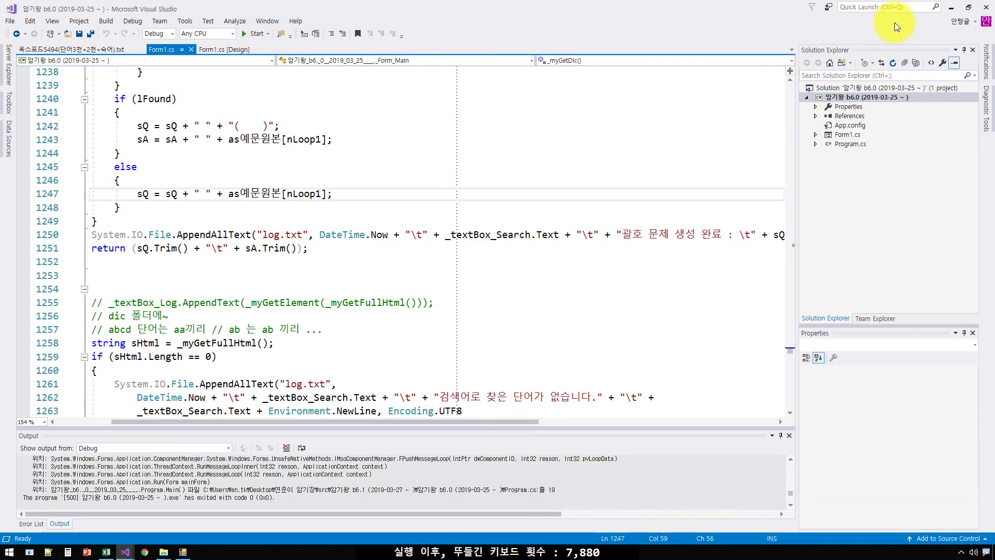
pyautogui.click(948, 6)
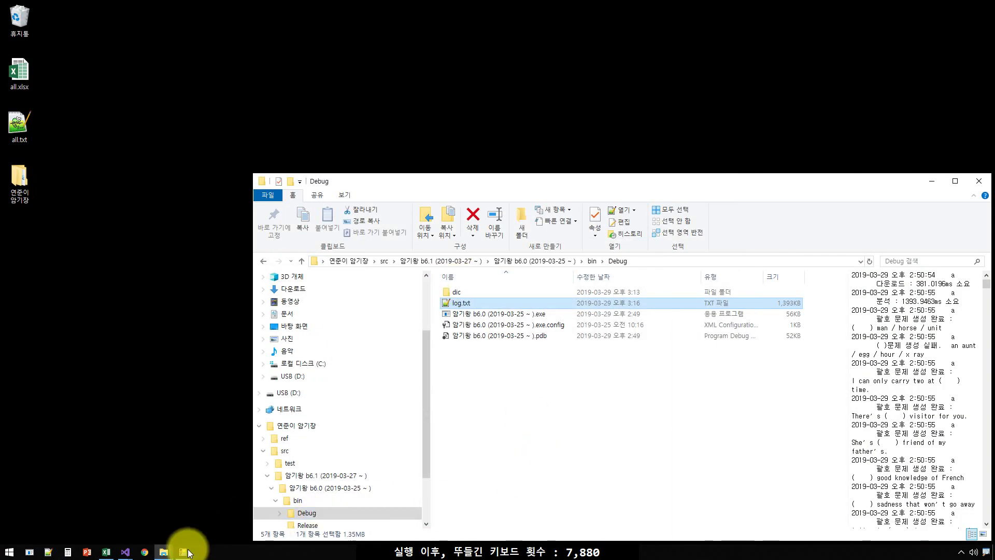
pyautogui.moveTo(182, 552)
pyautogui.moveTo(186, 511)
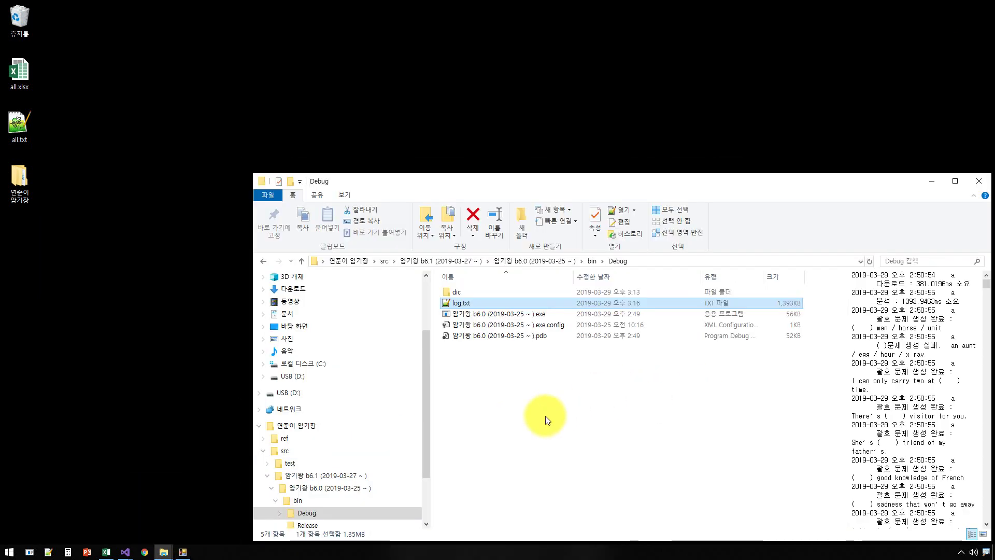
pyautogui.click(545, 415)
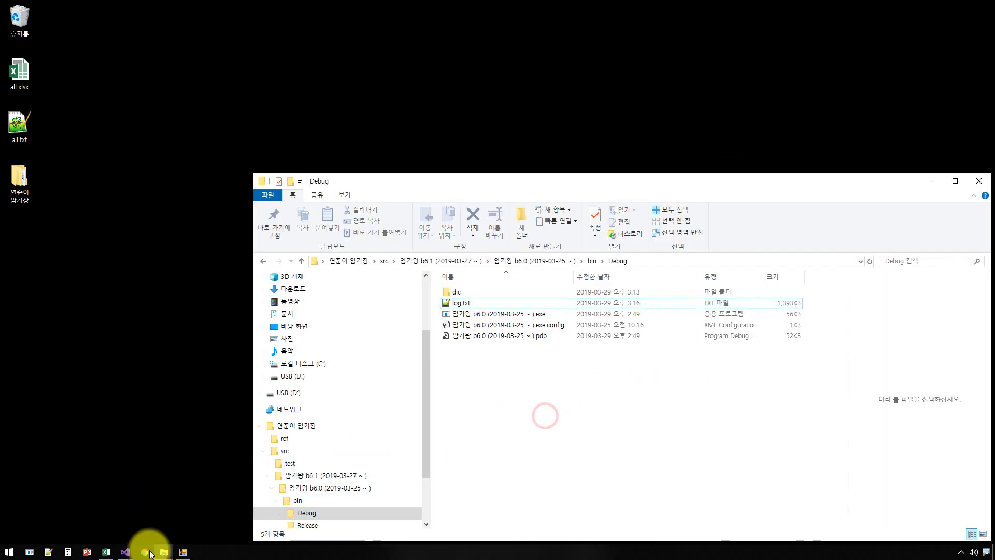
pyautogui.click(182, 552)
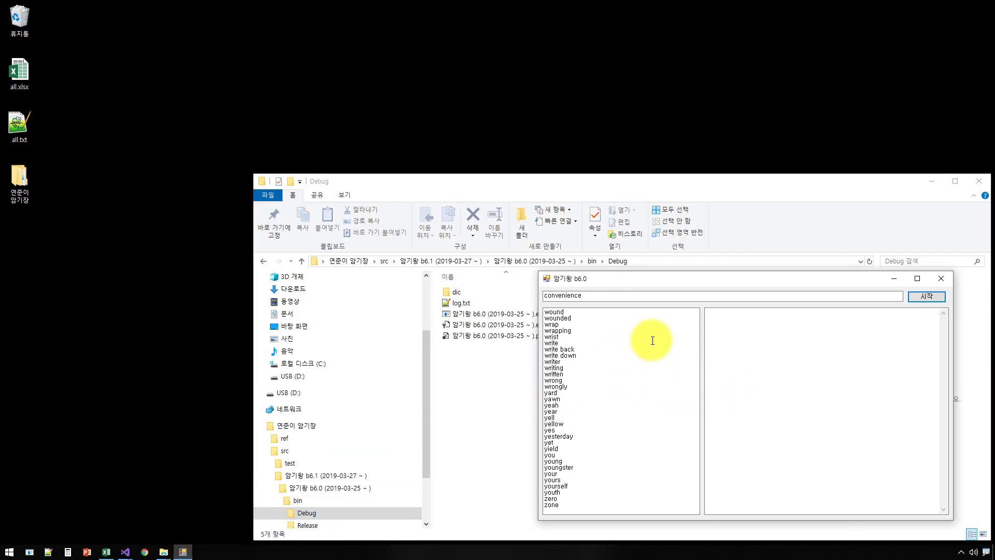
pyautogui.press('BackSpace')
pyautogui.press('BackSpace')
pyautogui.write('t')
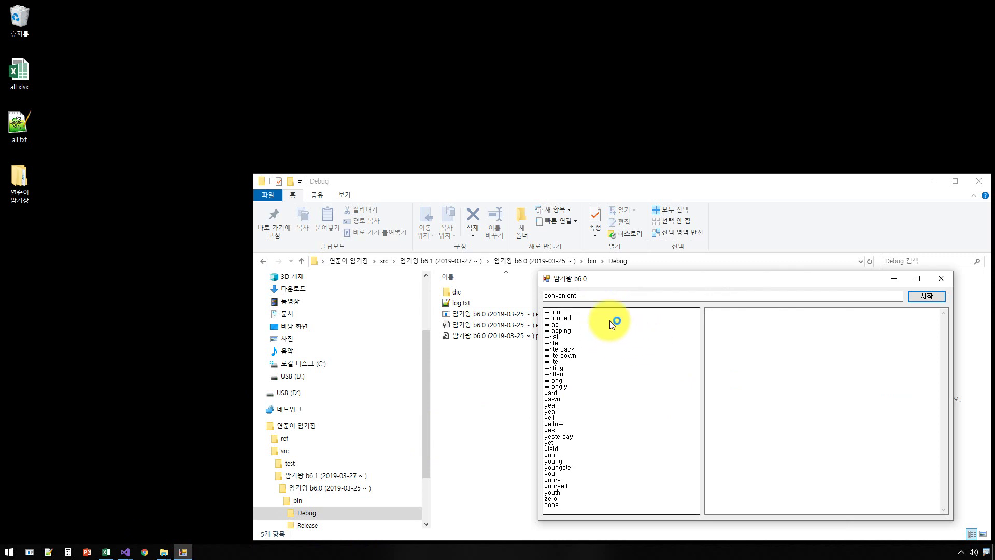
pyautogui.press('BackSpace')
pyautogui.press('BackSpace')
pyautogui.press('BackSpace')
pyautogui.press('BackSpace')
pyautogui.write('tional')
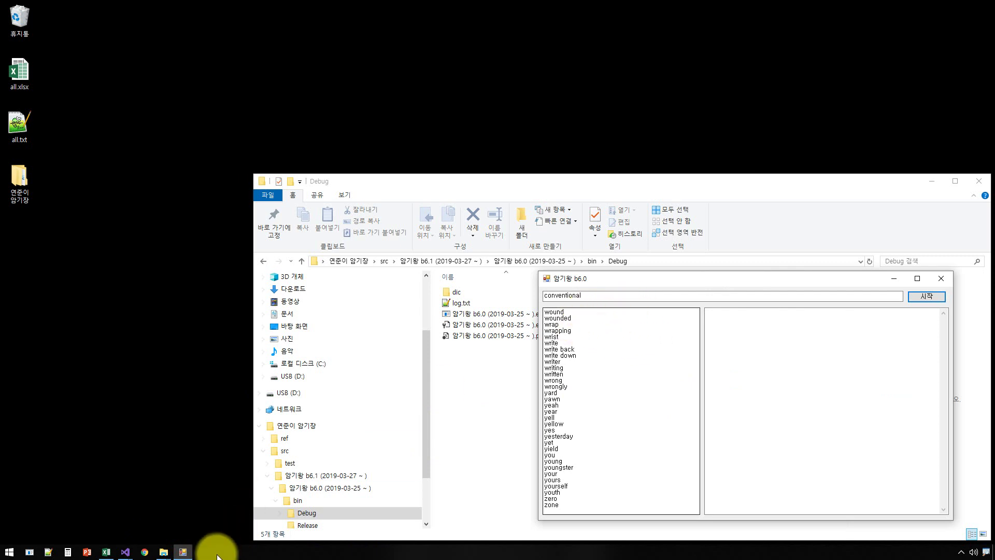
pyautogui.press('BackSpace')
pyautogui.press('BackSpace')
pyautogui.press('BackSpace')
pyautogui.press('BackSpace')
pyautogui.press('BackSpace')
pyautogui.press('BackSpace')
pyautogui.press('BackSpace')
pyautogui.write('rsation')
# Examine the two Visual Studio windows to check which project is still running
pyautogui.moveTo(123, 555)
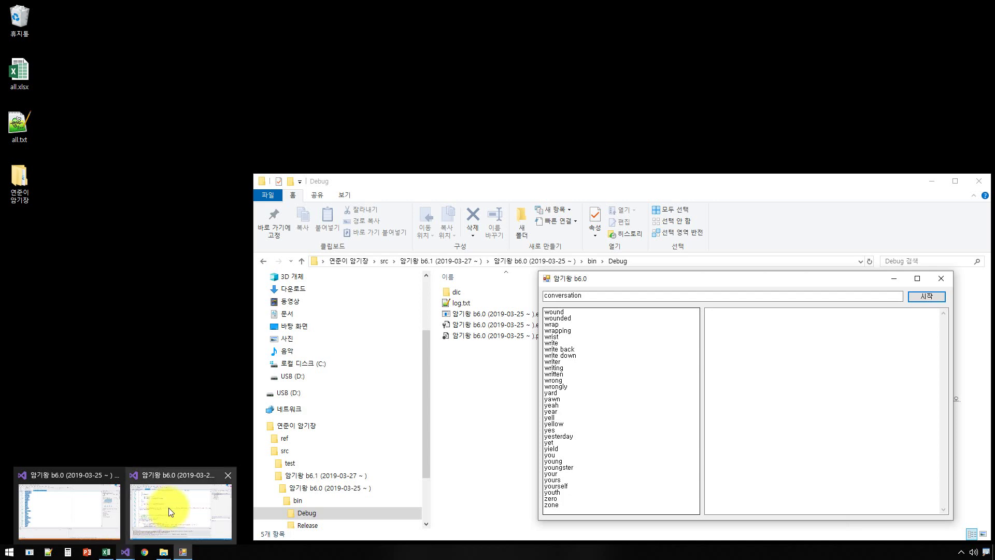
pyautogui.moveTo(169, 508)
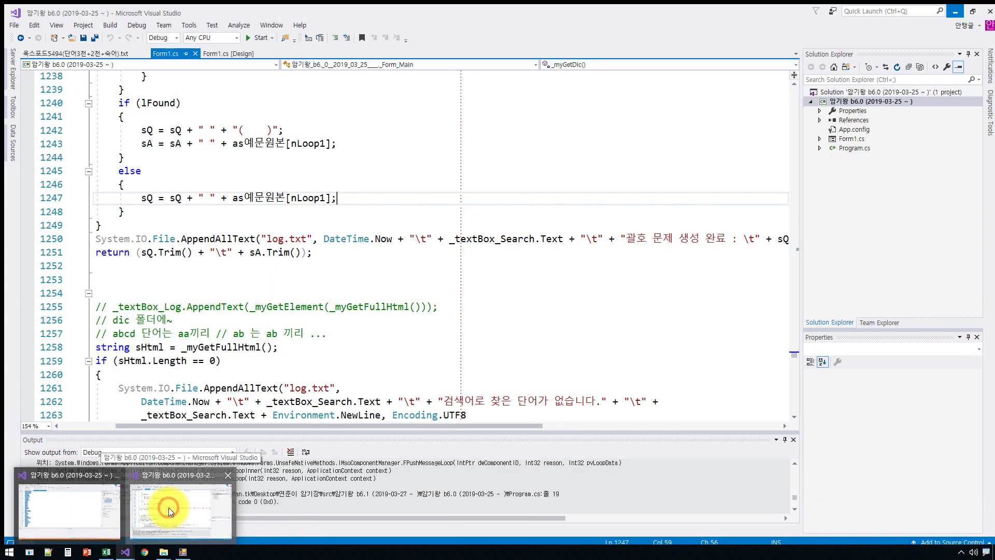
pyautogui.click(169, 508)
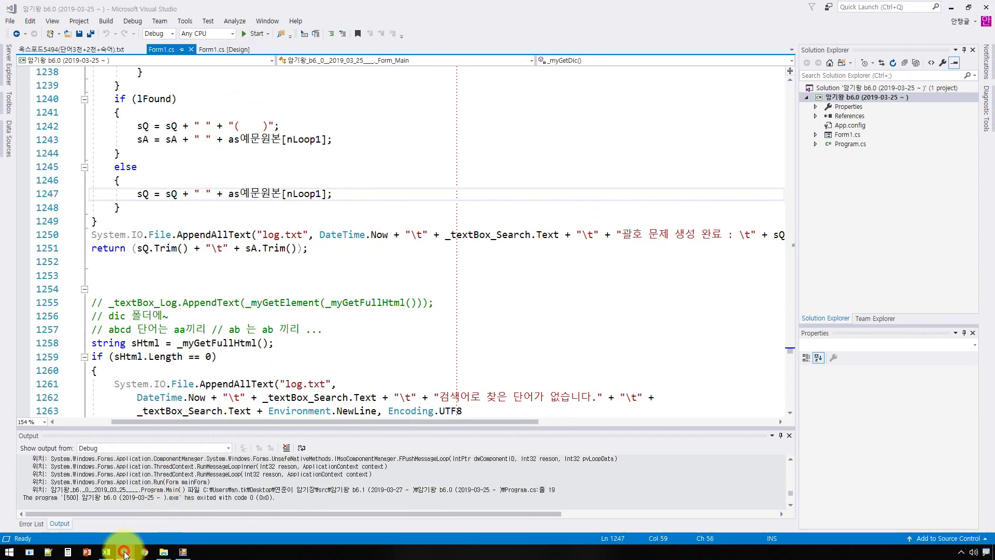
pyautogui.moveTo(124, 551)
pyautogui.click(83, 489)
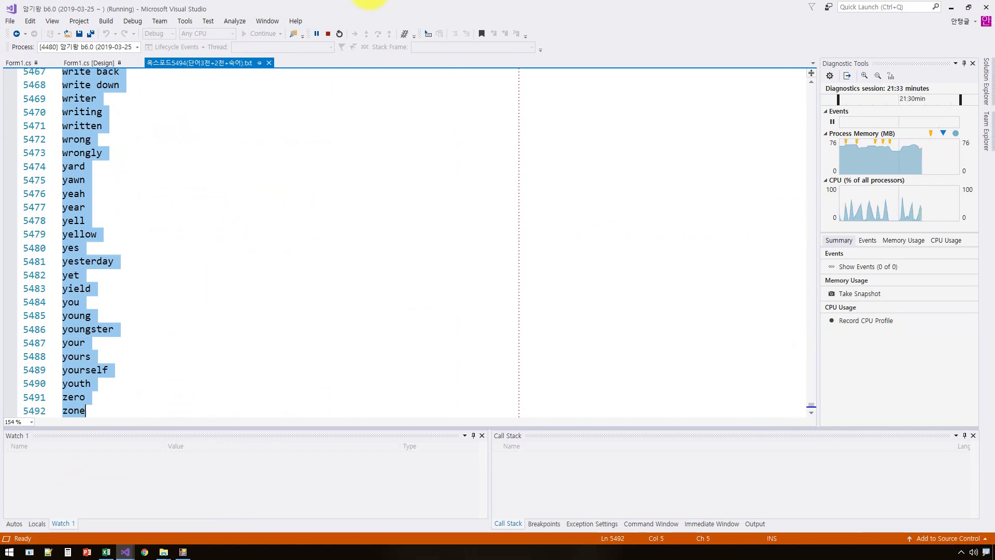
pyautogui.click(126, 552)
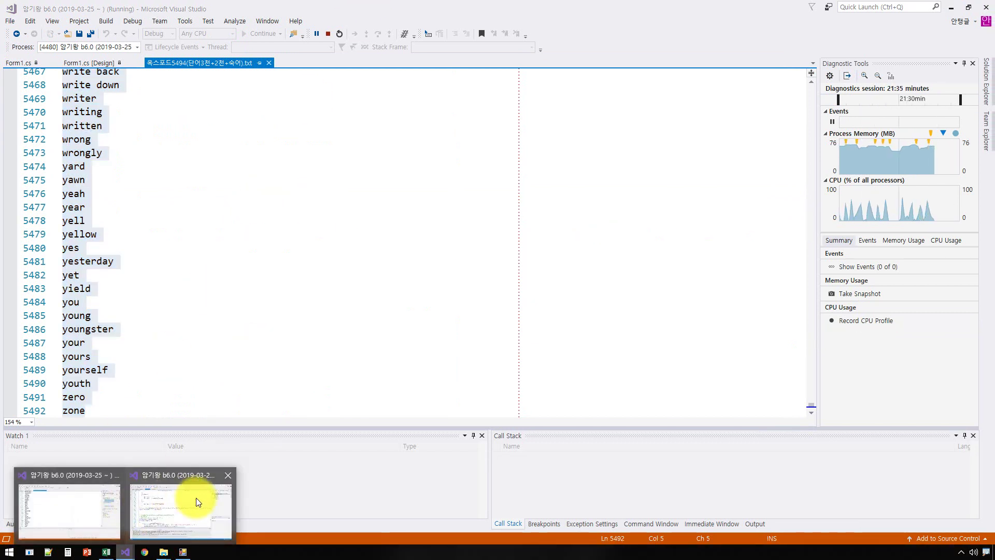
pyautogui.moveTo(196, 498)
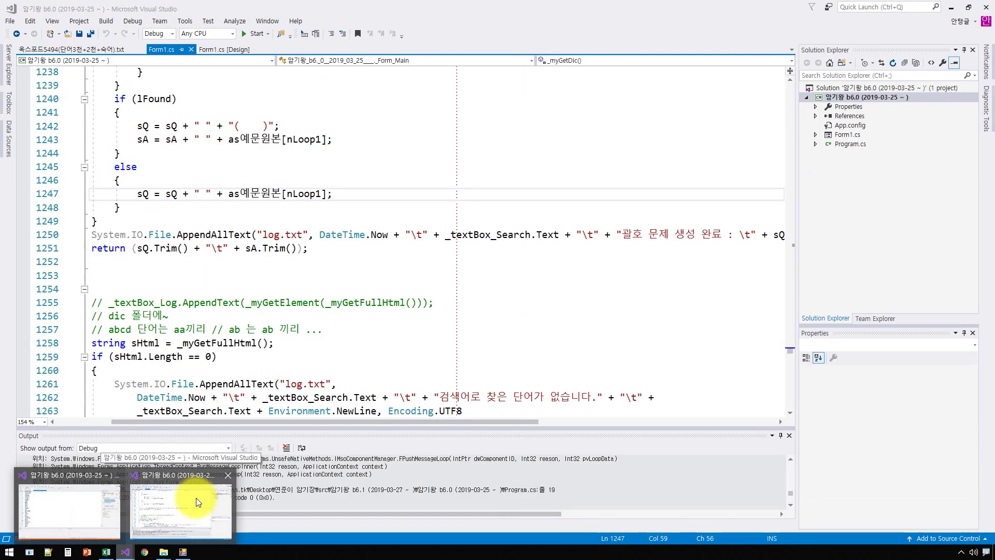
pyautogui.click(195, 497)
# Switch to Excel, paste the copied log into Sheet1 from cell A1, and minimize the workbook
pyautogui.click(105, 552)
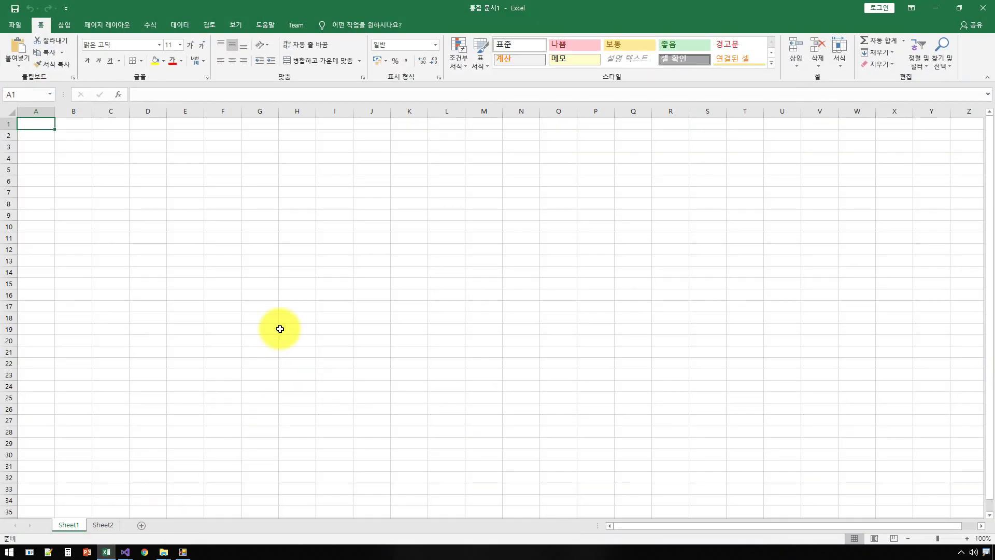
pyautogui.hotkey('ctrl', 'v')
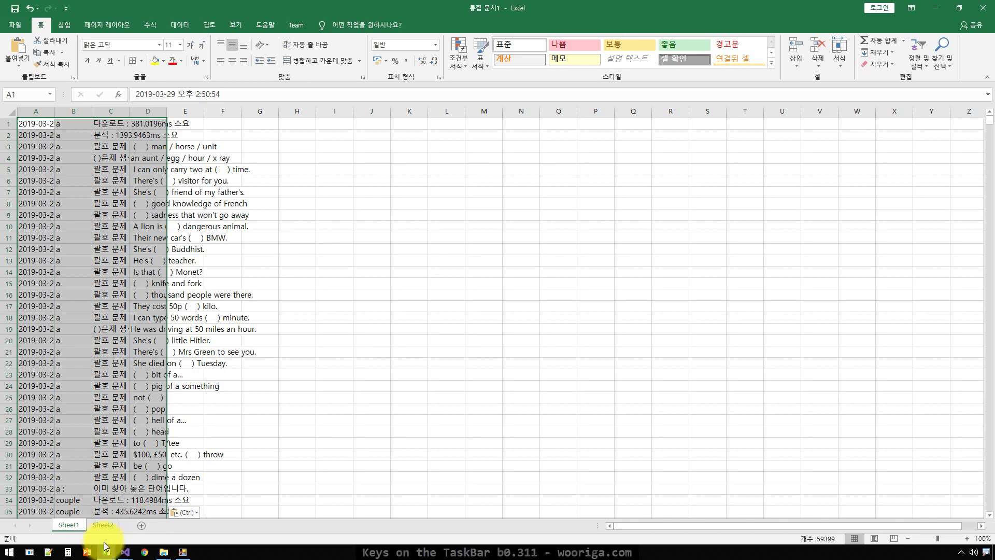
pyautogui.click(935, 10)
# Close the remaining 암기왕 program window and stop its debugging session in Visual Studio
pyautogui.hotkey('alt', 'Tab')
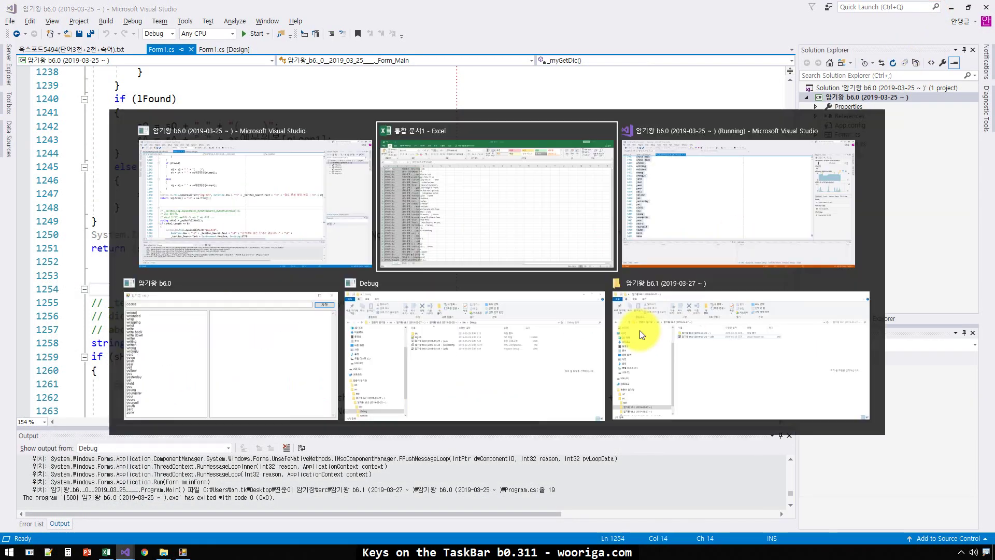
pyautogui.hotkey('alt', 'Tab')
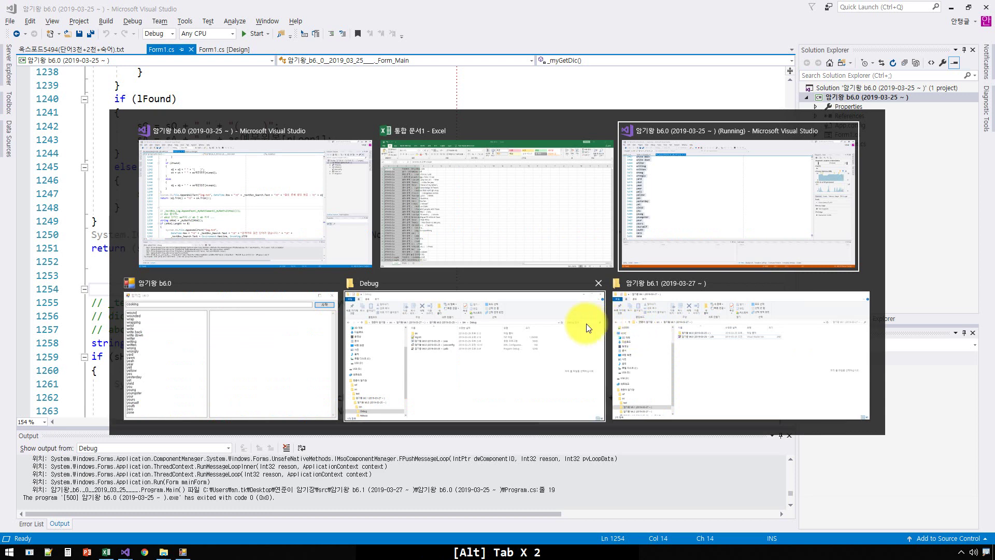
pyautogui.hotkey('alt', 'Tab')
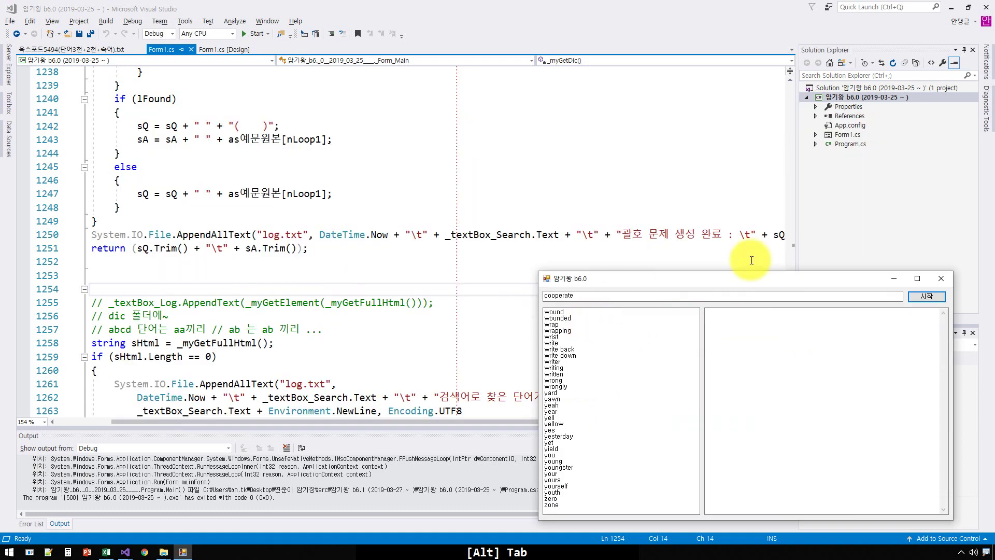
pyautogui.press('BackSpace')
pyautogui.write('ive')
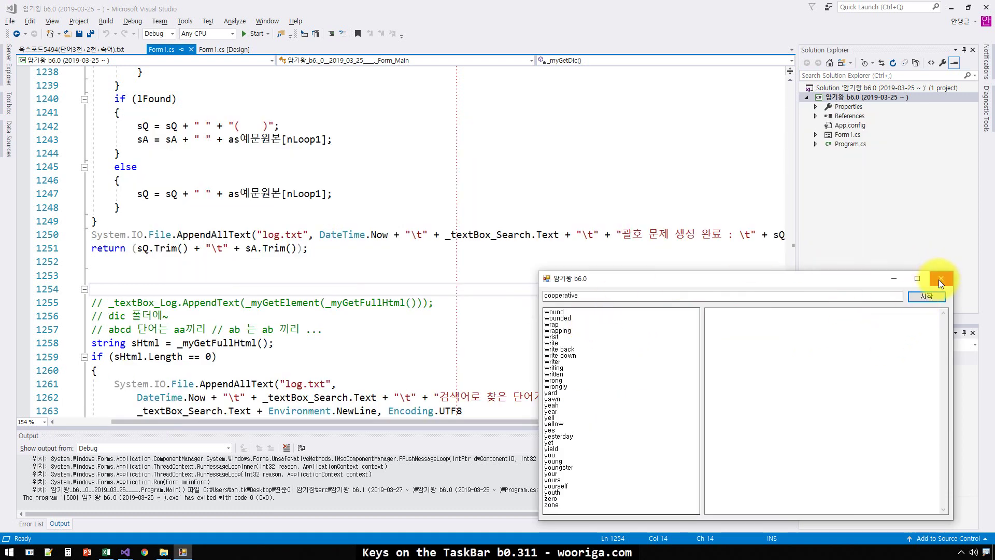
pyautogui.click(937, 279)
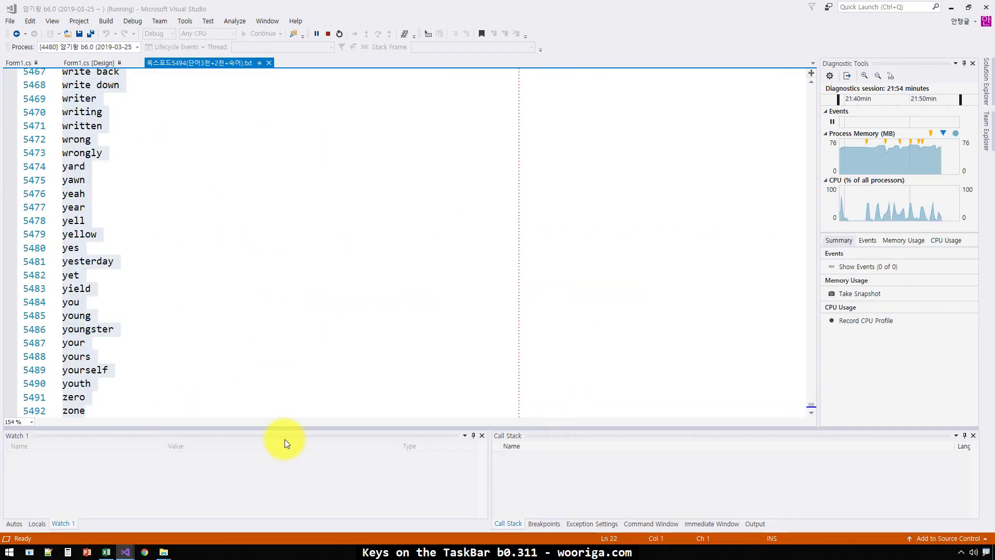
pyautogui.click(461, 376)
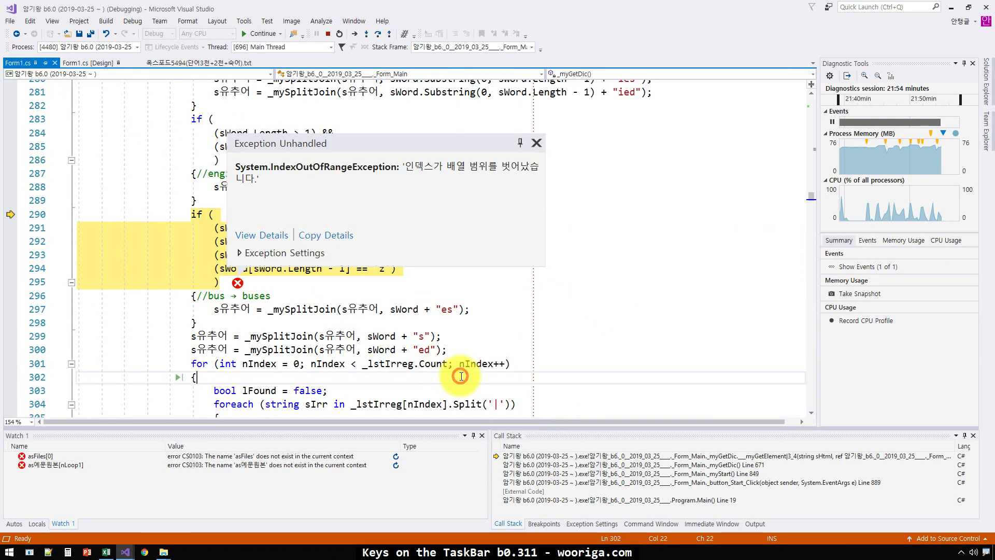
pyautogui.hotkey('shift', 'F5')
pyautogui.press('Escape')
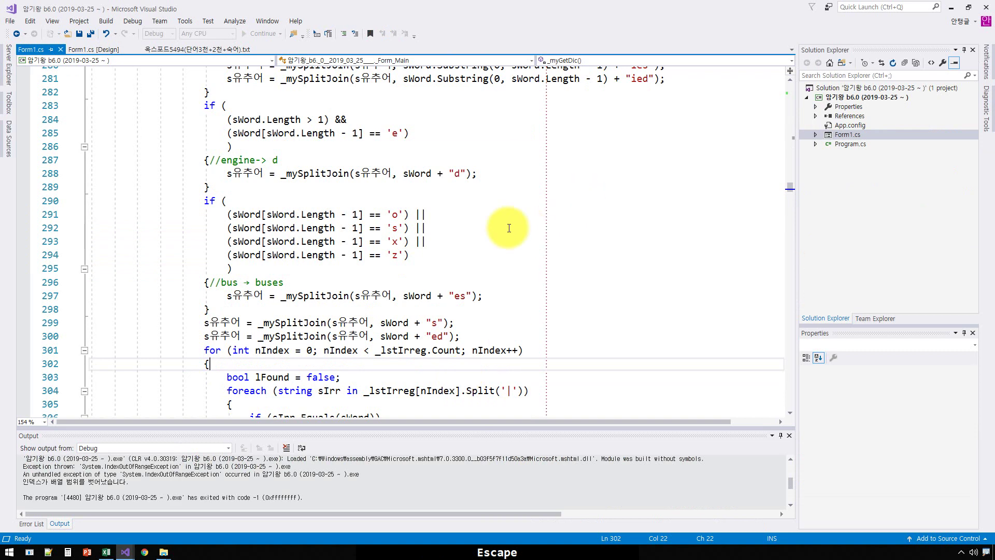
# Open log.txt from the bin\Debug folder of 암기왕 b6.2 (2019-03-27 ~ ) in Notepad++
pyautogui.click(467, 210)
pyautogui.moveTo(164, 552)
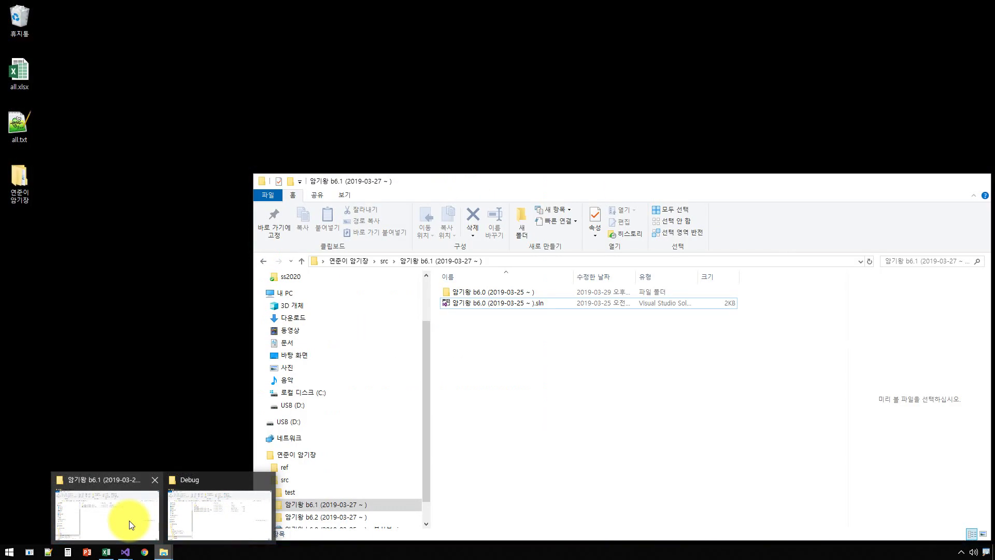
pyautogui.click(129, 520)
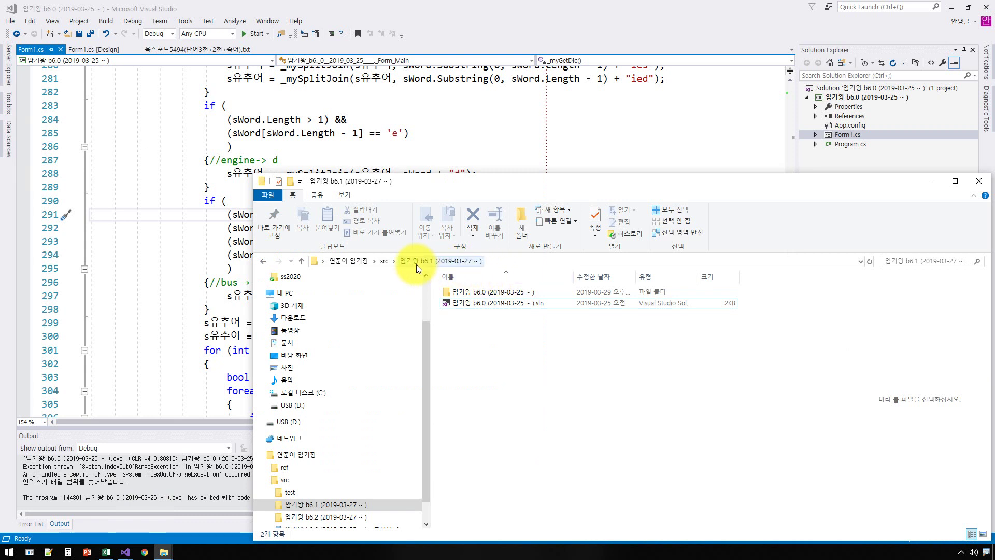
pyautogui.click(344, 516)
pyautogui.click(483, 290)
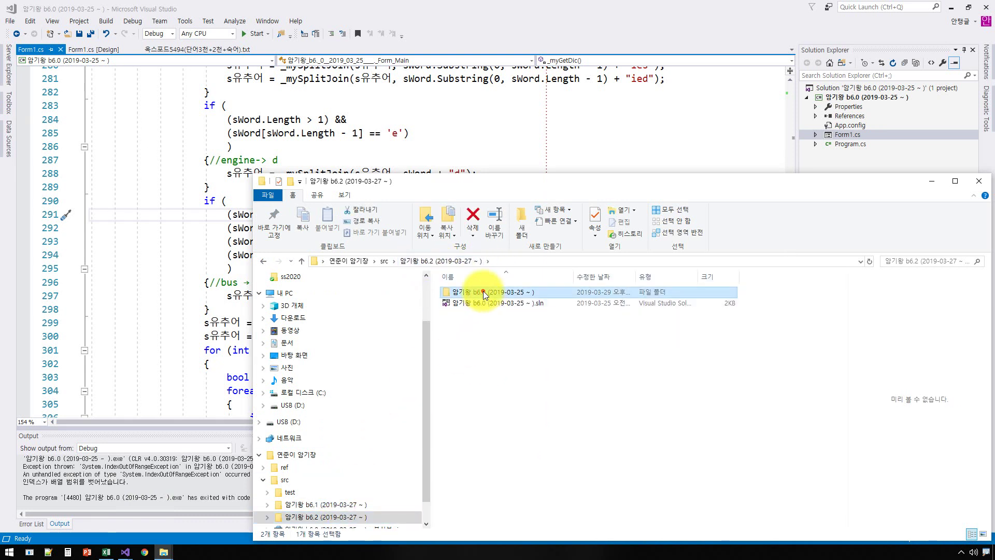
pyautogui.doubleClick(482, 291)
pyautogui.doubleClick(483, 290)
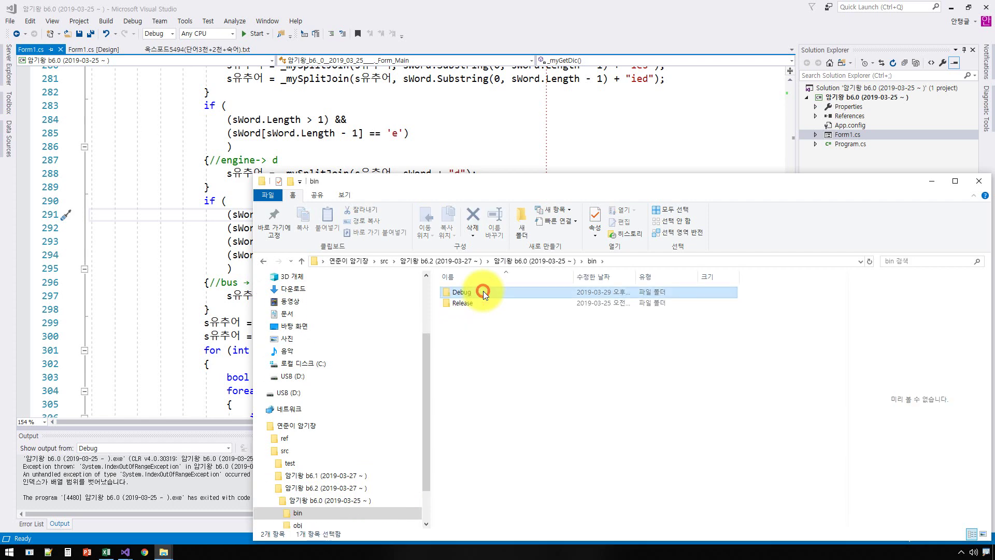
pyautogui.doubleClick(483, 291)
pyautogui.click(476, 302)
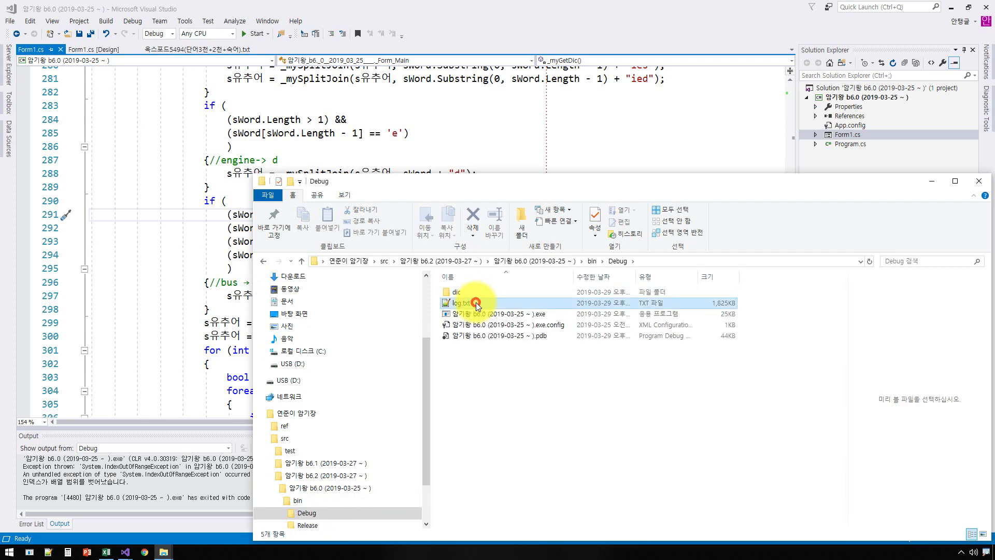
pyautogui.doubleClick(476, 302)
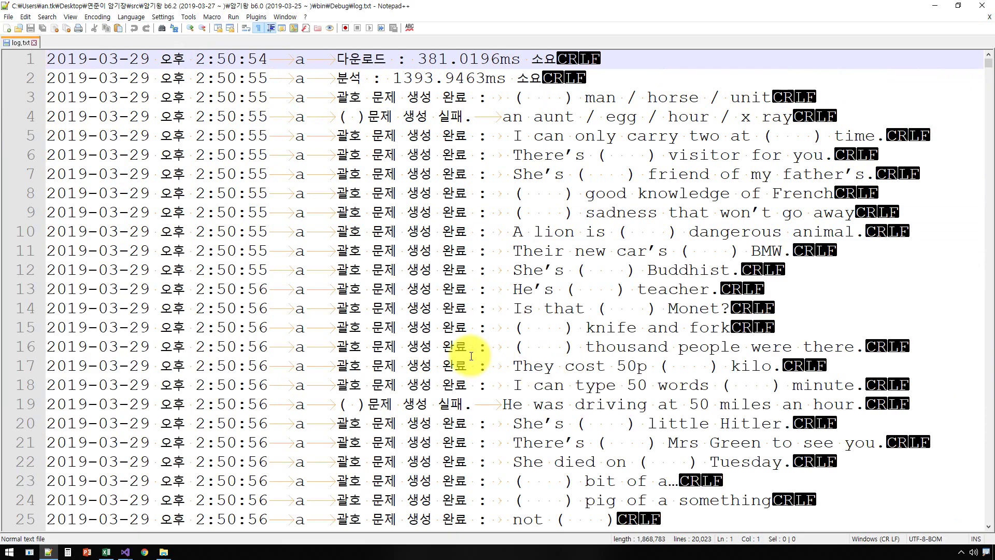
# Copy the entire log into Sheet2 of the Excel workbook from cell A1, and close the log file
pyautogui.hotkey('ctrl', 'a')
pyautogui.hotkey('ctrl', 'c')
pyautogui.press('alt')
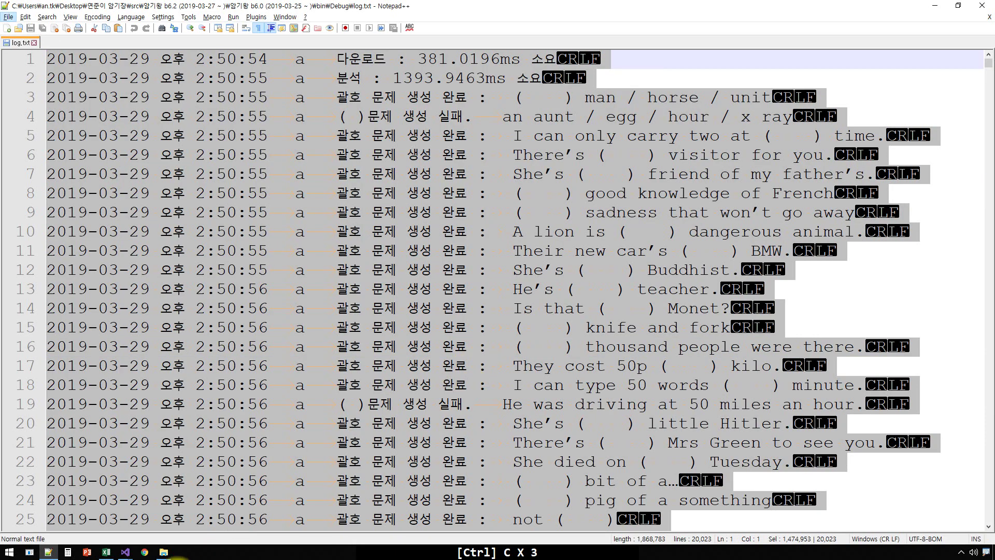
pyautogui.click(106, 552)
pyautogui.click(103, 525)
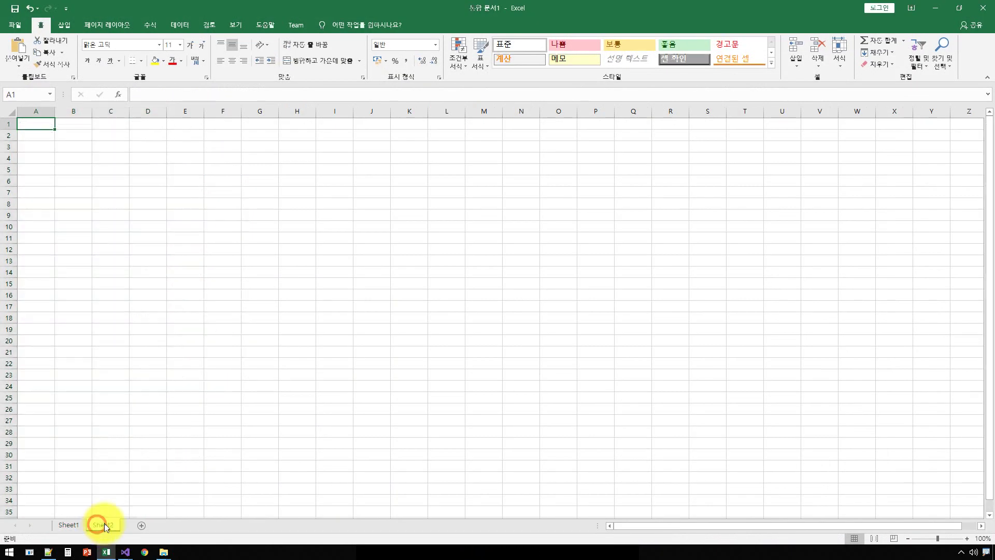
pyautogui.hotkey('ctrl', 'v')
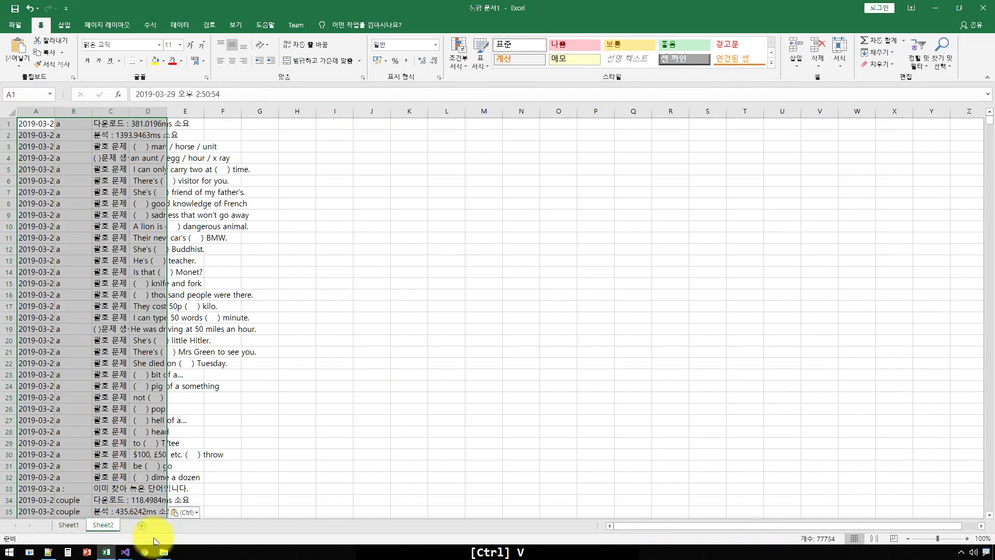
pyautogui.click(935, 8)
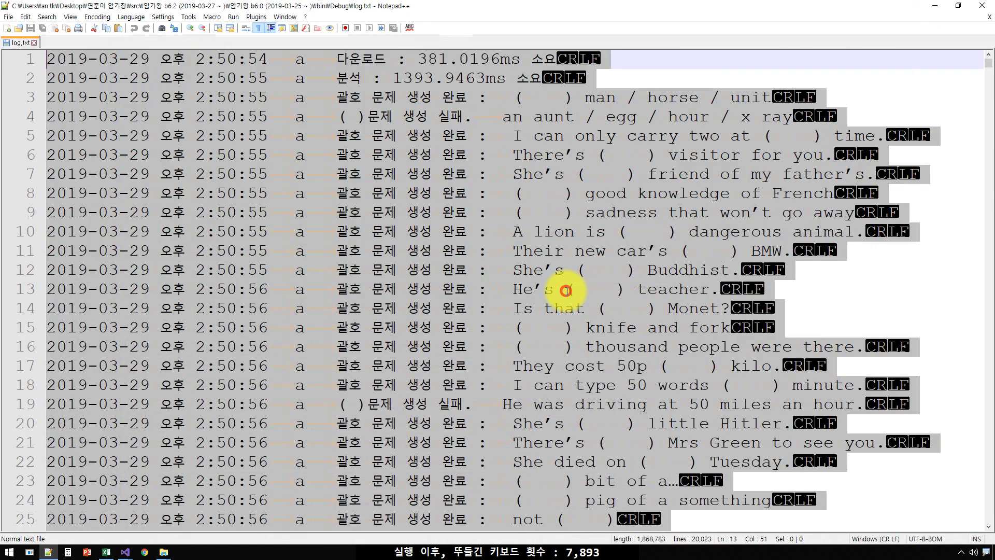
pyautogui.hotkey('alt', 'F4')
pyautogui.hotkey('alt', 'F4')
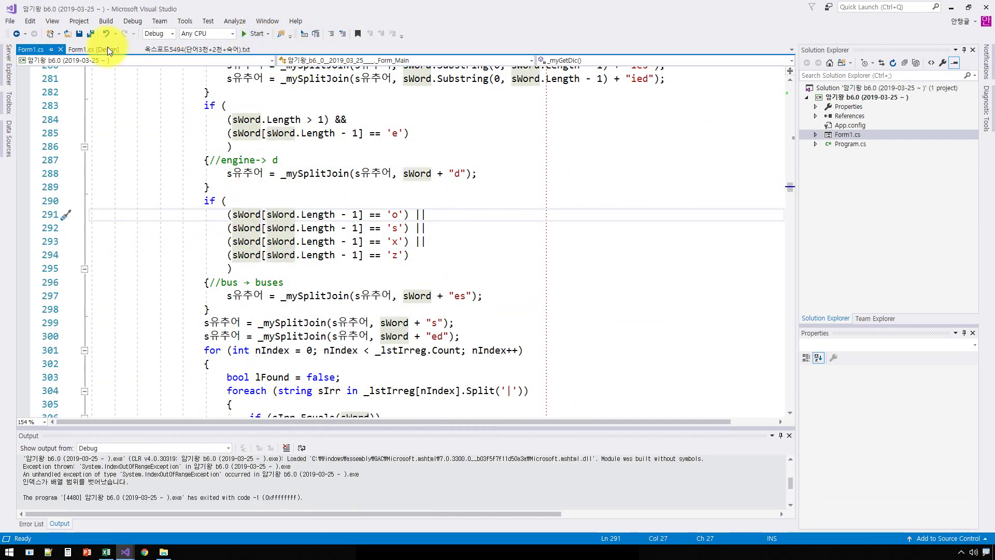
# Copy the full word list from the open text file and start both 암기왕 projects without leaving Visual Studio in view
pyautogui.click(178, 47)
pyautogui.hotkey('ctrl', 'c')
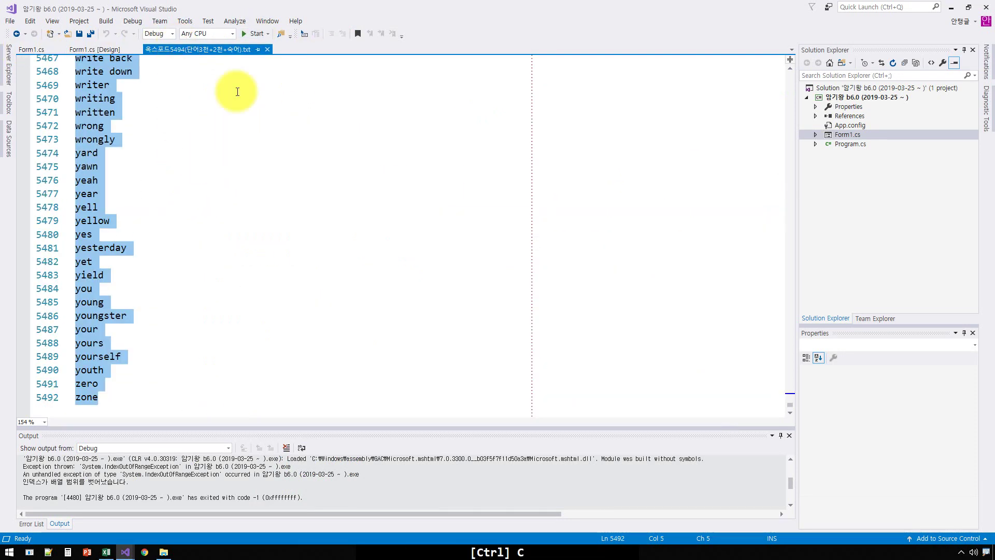
pyautogui.click(254, 33)
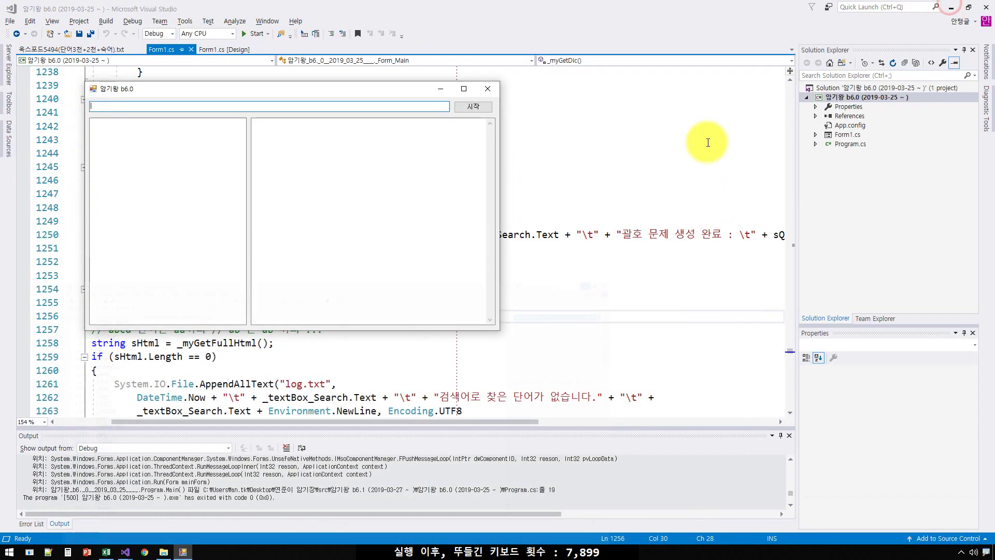
pyautogui.click(674, 205)
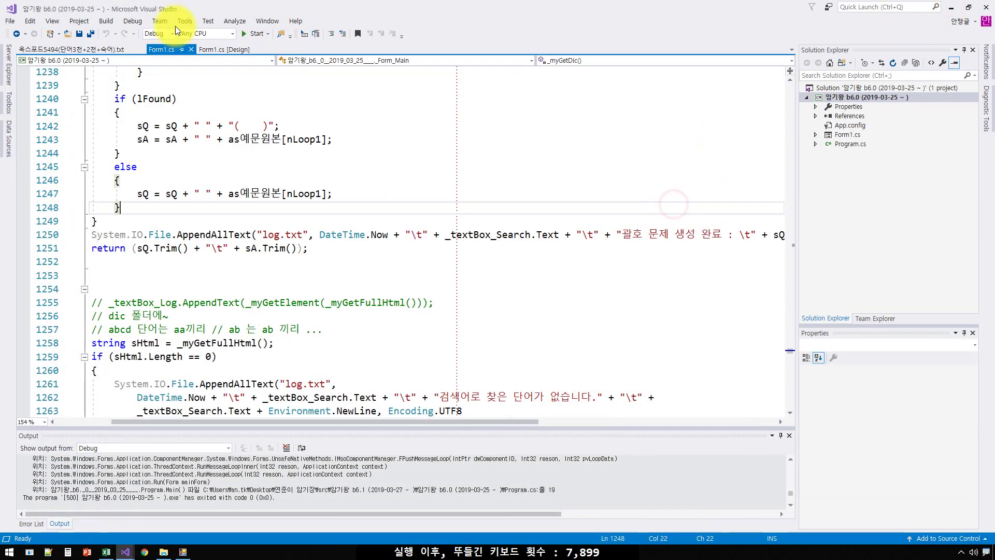
pyautogui.click(255, 35)
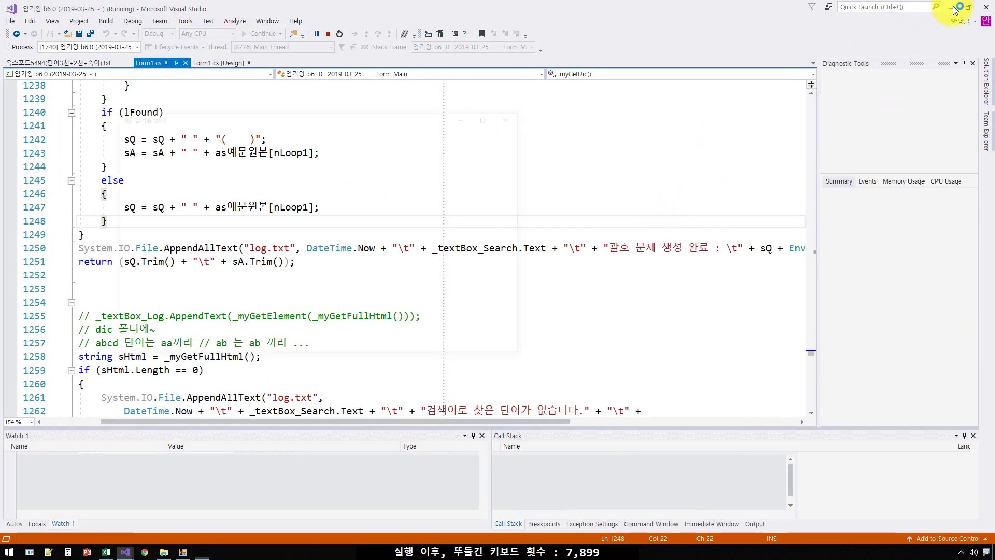
pyautogui.click(953, 7)
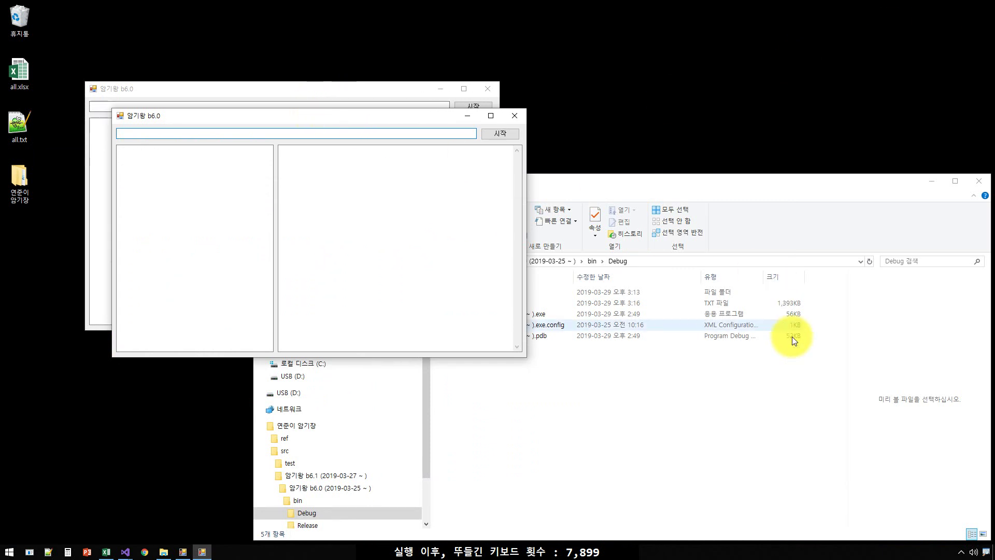
# Minimize the File Explorer window and move the two 암기왕 program windows apart so neither covers the other
pyautogui.click(739, 439)
pyautogui.click(931, 182)
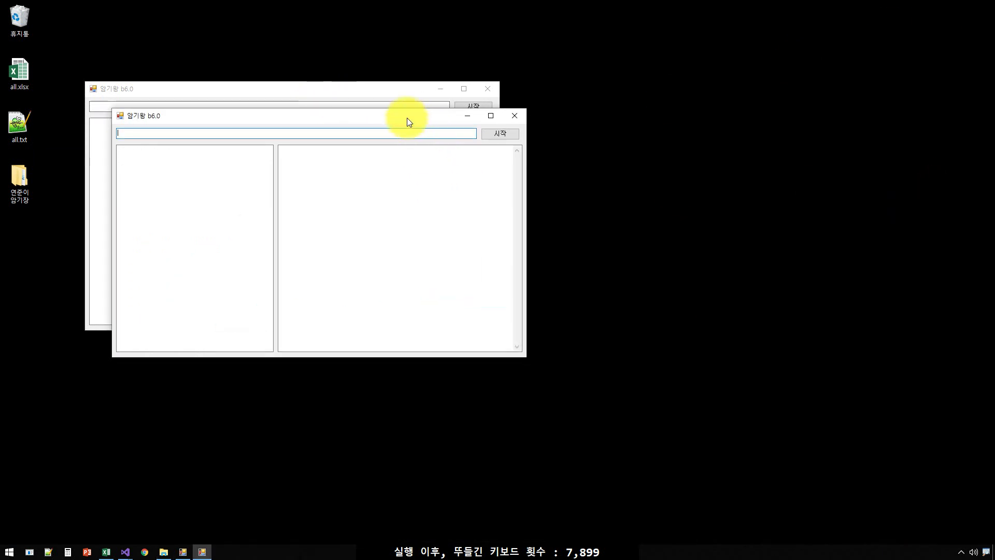
pyautogui.moveTo(407, 117); pyautogui.dragTo(840, 273)
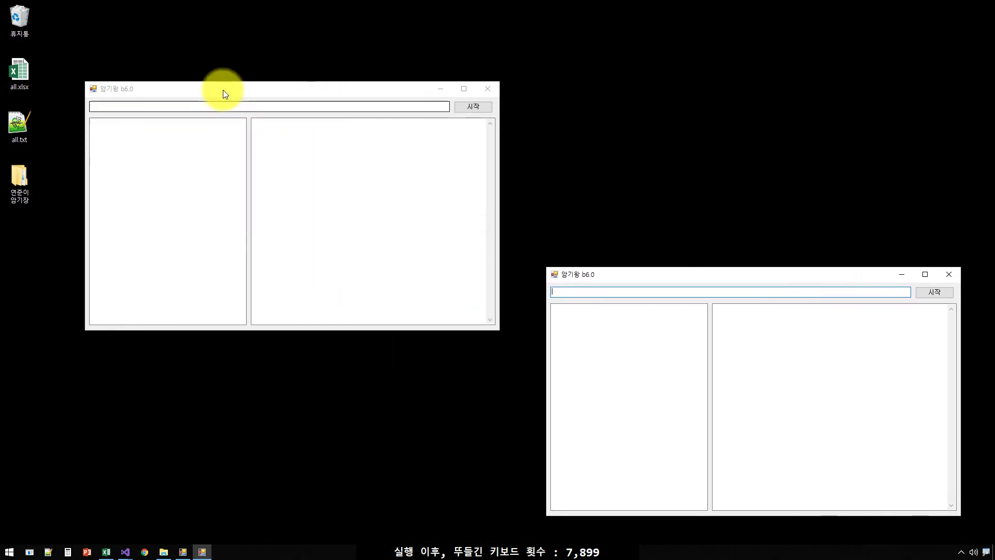
pyautogui.moveTo(223, 89); pyautogui.dragTo(189, 31)
# Paste the copied word list into both 암기왕 windows and start the processing in each
pyautogui.click(118, 112)
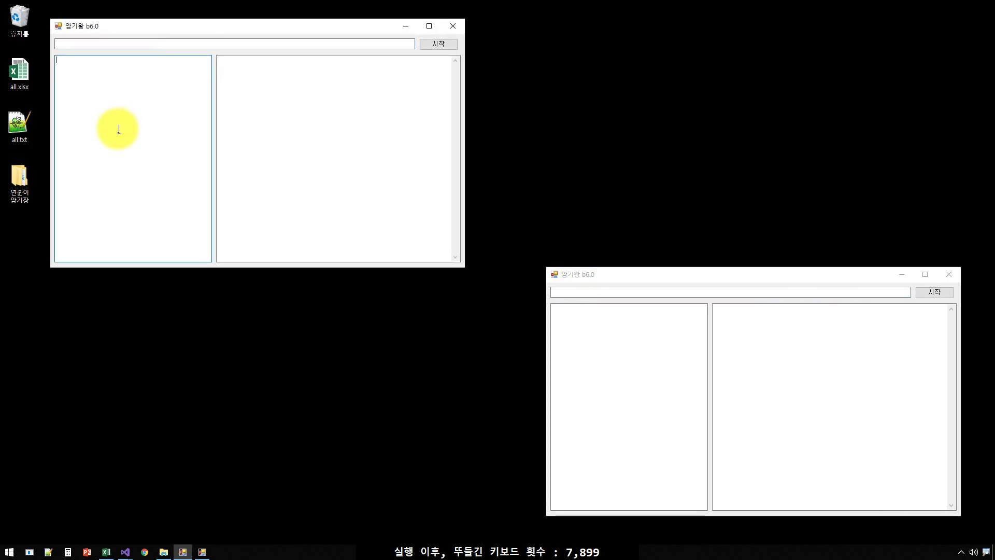
pyautogui.hotkey('ctrl', 'v')
pyautogui.click(575, 378)
pyautogui.hotkey('ctrl', 'v')
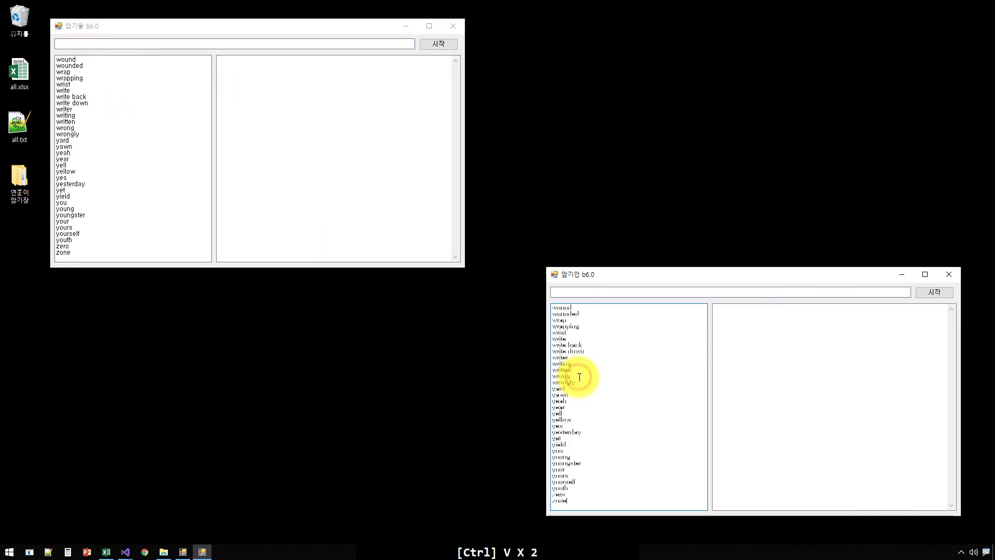
pyautogui.click(934, 294)
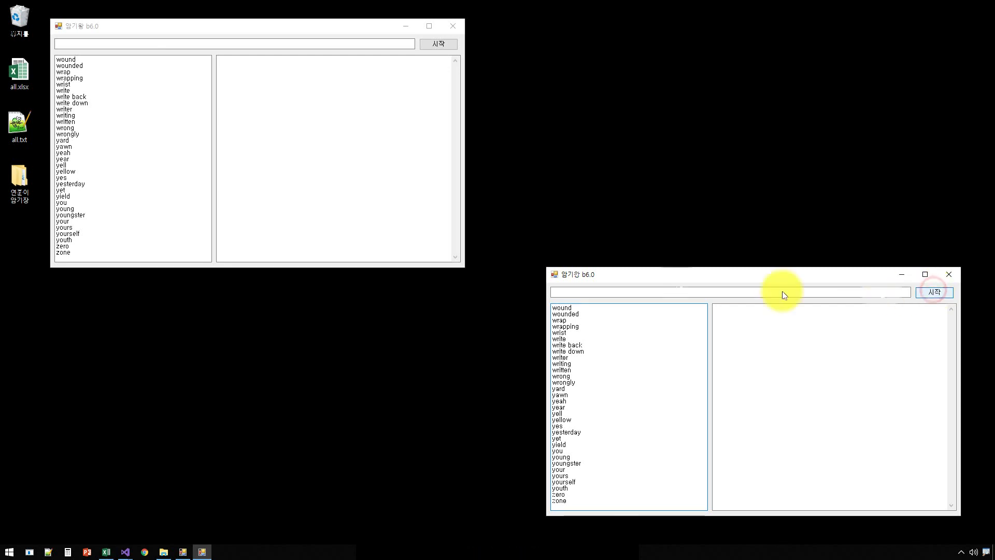
pyautogui.click(444, 45)
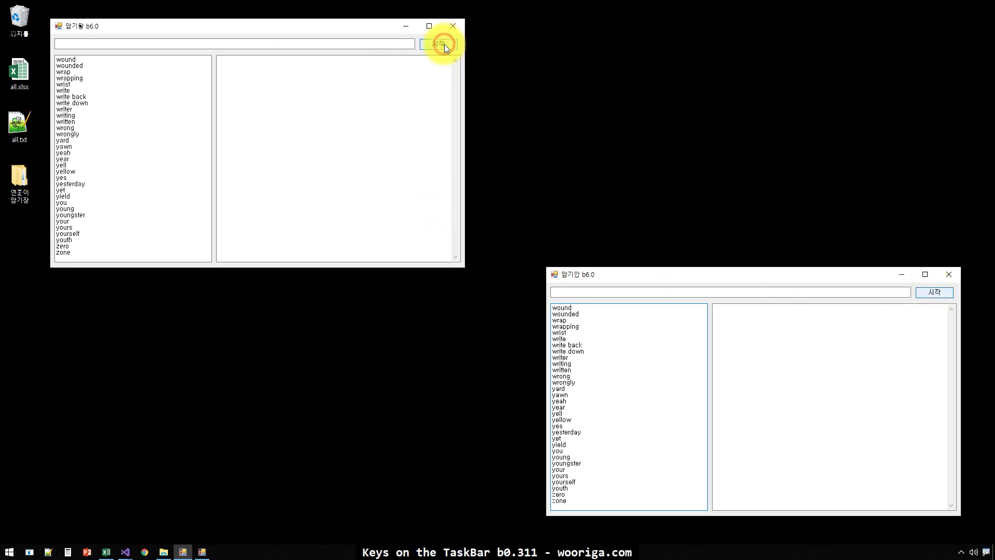
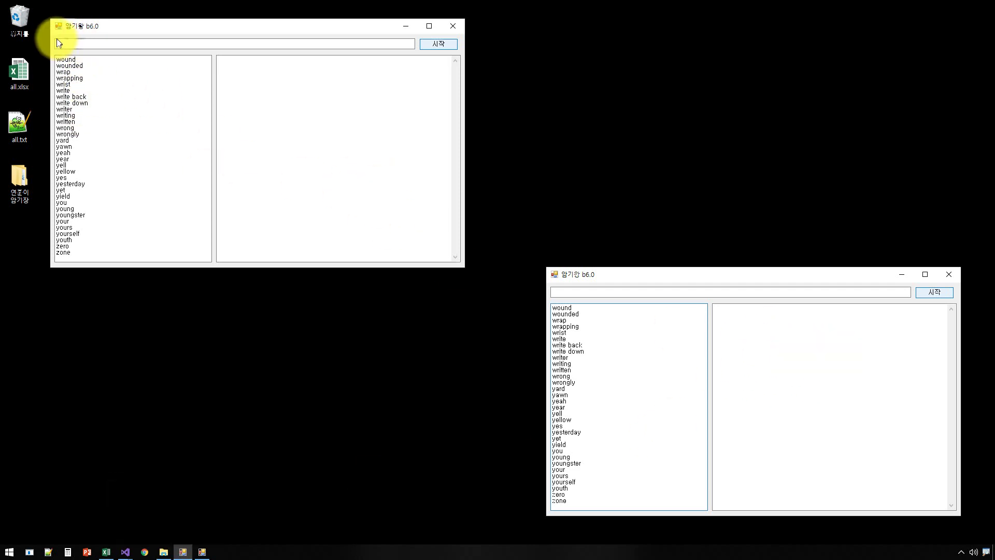
# Switch to Excel and autofit the width of all columns in Sheet2
pyautogui.click(106, 551)
pyautogui.click(300, 205)
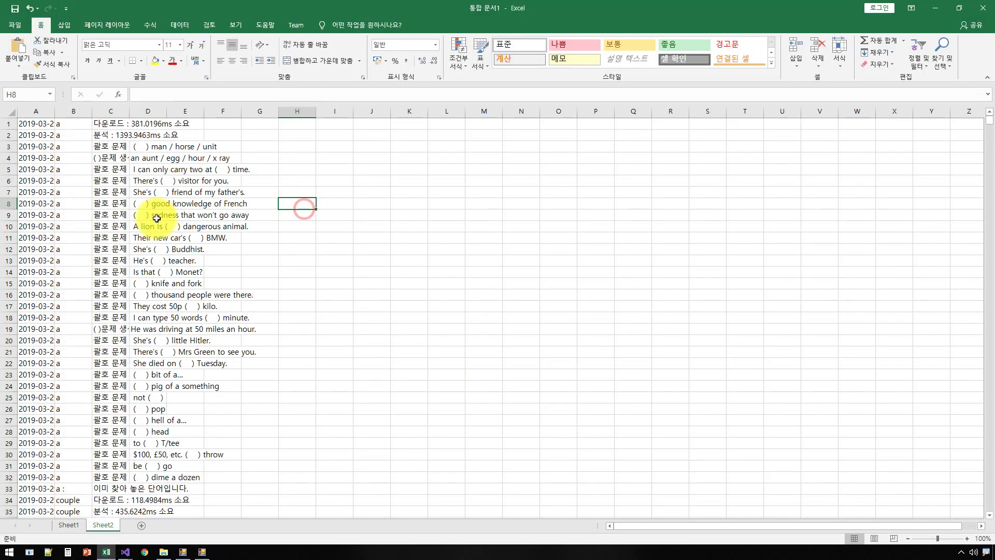
pyautogui.click(50, 124)
pyautogui.hotkey('ctrl', 'a')
pyautogui.hotkey('ctrl', 'a')
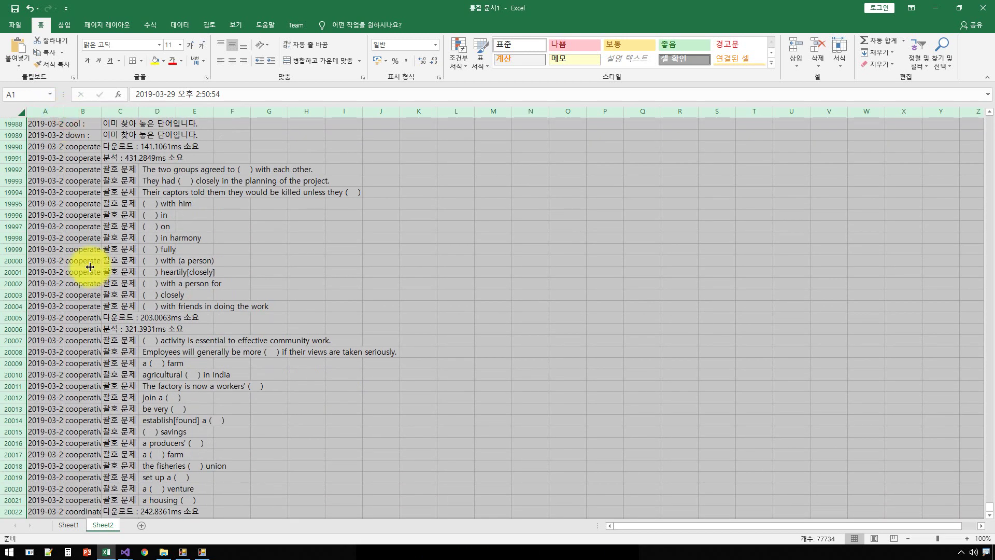
pyautogui.hotkey('alt', 'h')
pyautogui.press('o')
pyautogui.press('i')
pyautogui.click(383, 215)
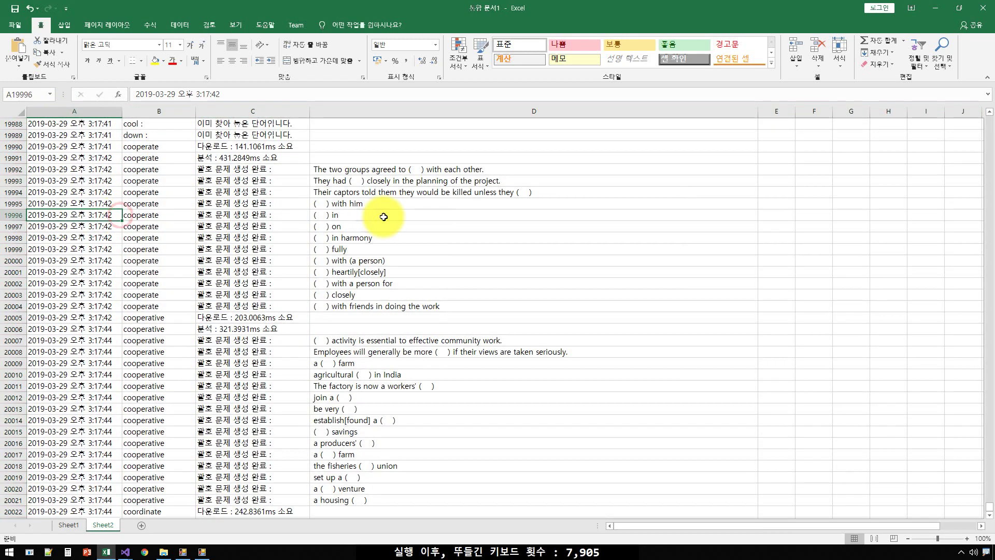
# Autofit the width of all columns in Sheet1
pyautogui.click(69, 524)
pyautogui.click(73, 216)
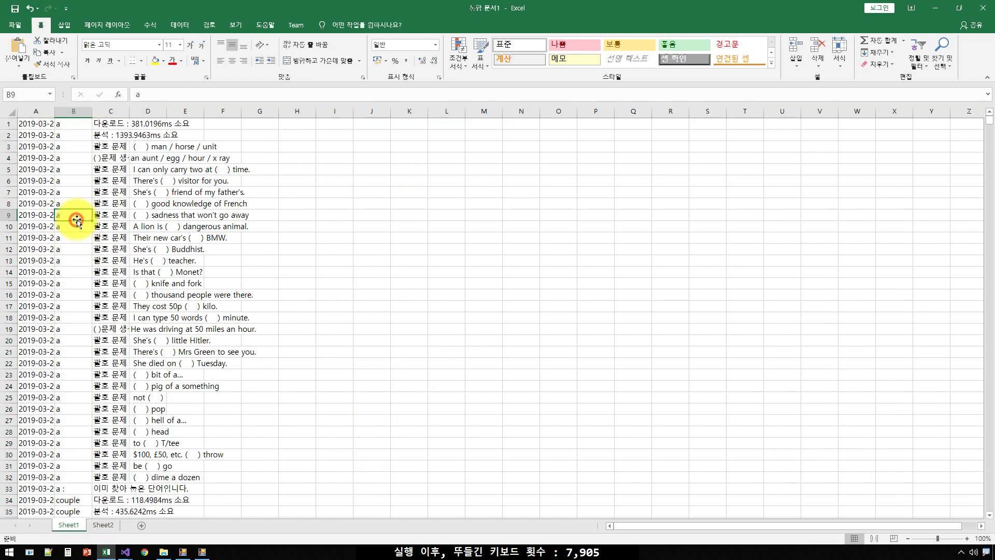
pyautogui.hotkey('ctrl', 'a')
pyautogui.hotkey('ctrl', 'a')
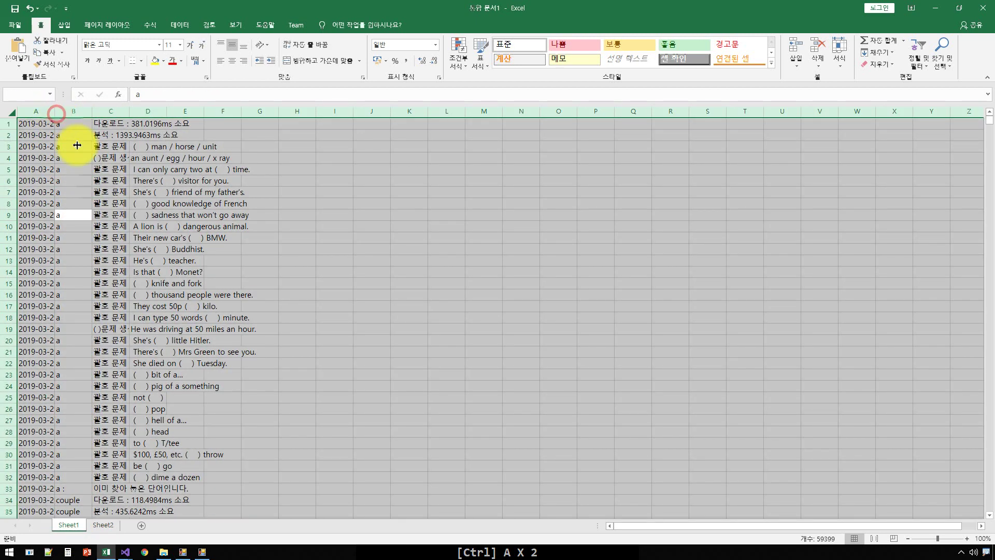
pyautogui.hotkey('alt', 'h')
pyautogui.press('o')
pyautogui.press('i')
pyautogui.click(249, 157)
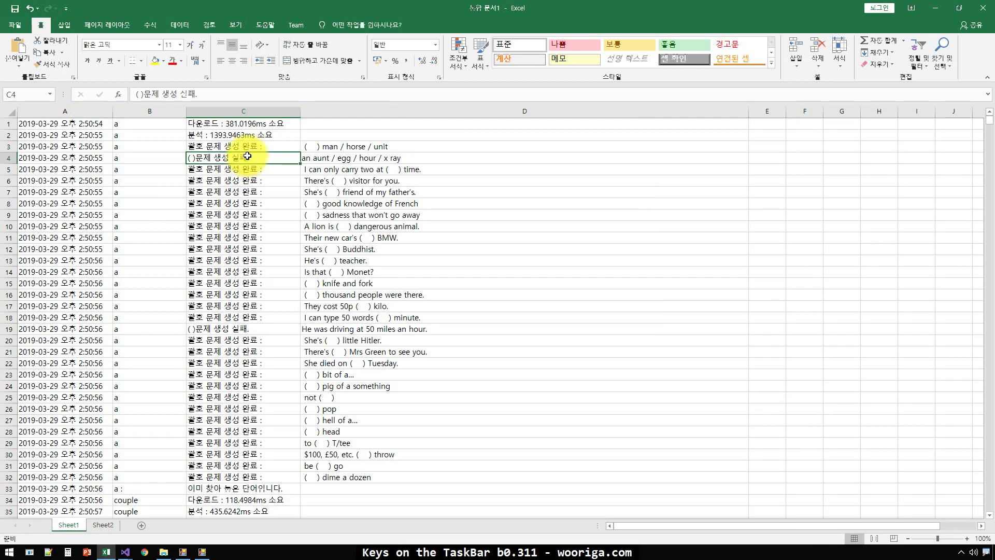
# Add a filter to the Sheet1 log and show only the column C entries "( )문제 생성 실패."
pyautogui.hotkey('ctrl', 'Up')
pyautogui.hotkey('ctrl', 'Up')
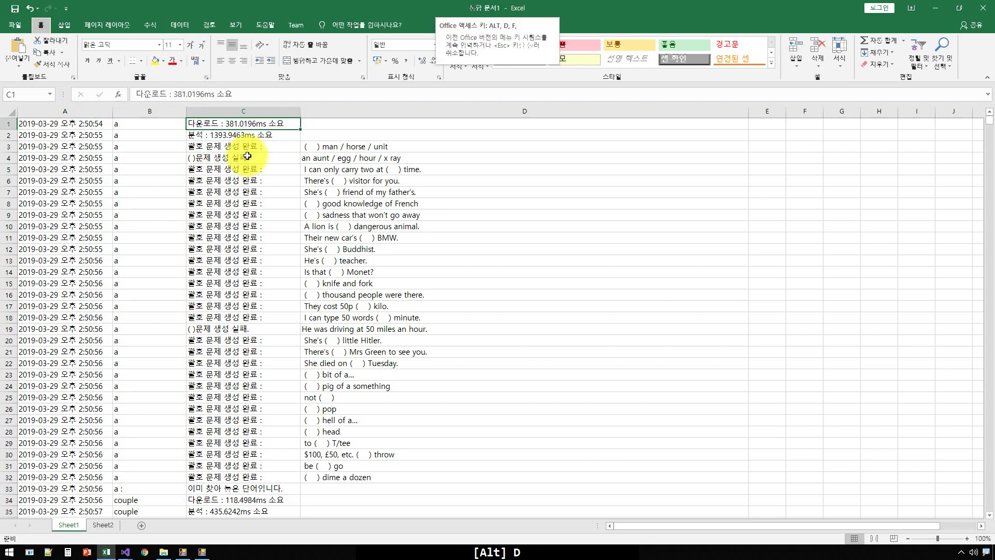
pyautogui.press('f')
pyautogui.press('f')
pyautogui.hotkey('alt', 'Down')
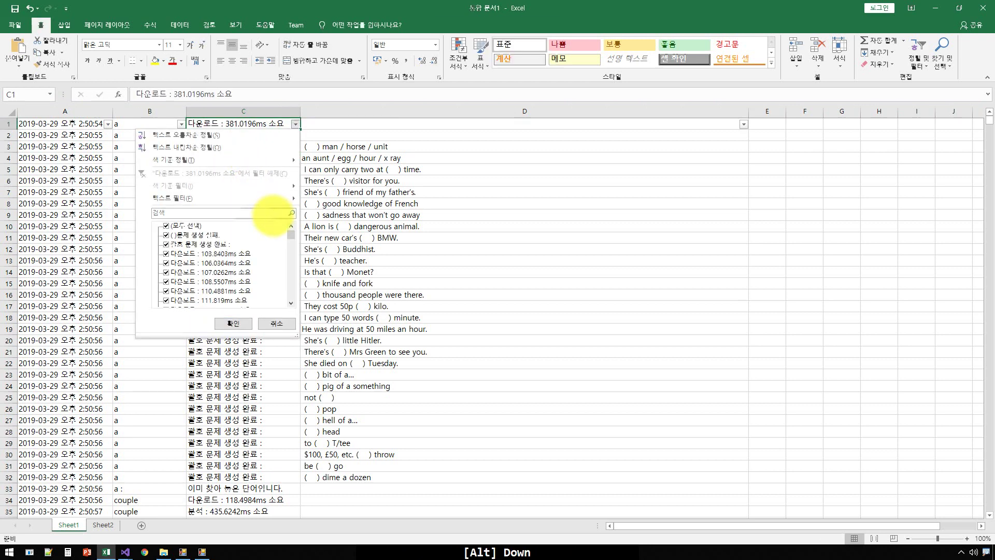
pyautogui.click(165, 227)
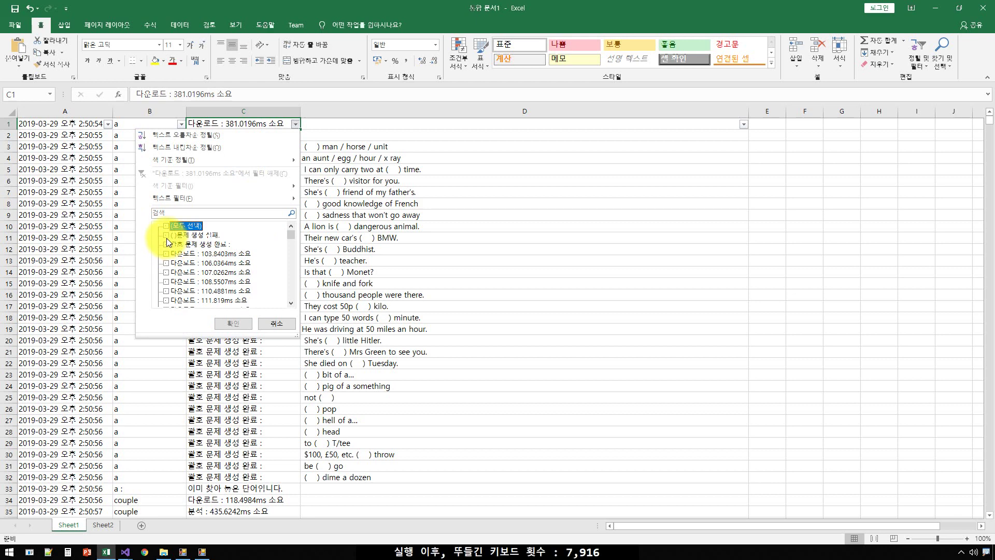
pyautogui.click(166, 236)
pyautogui.click(233, 321)
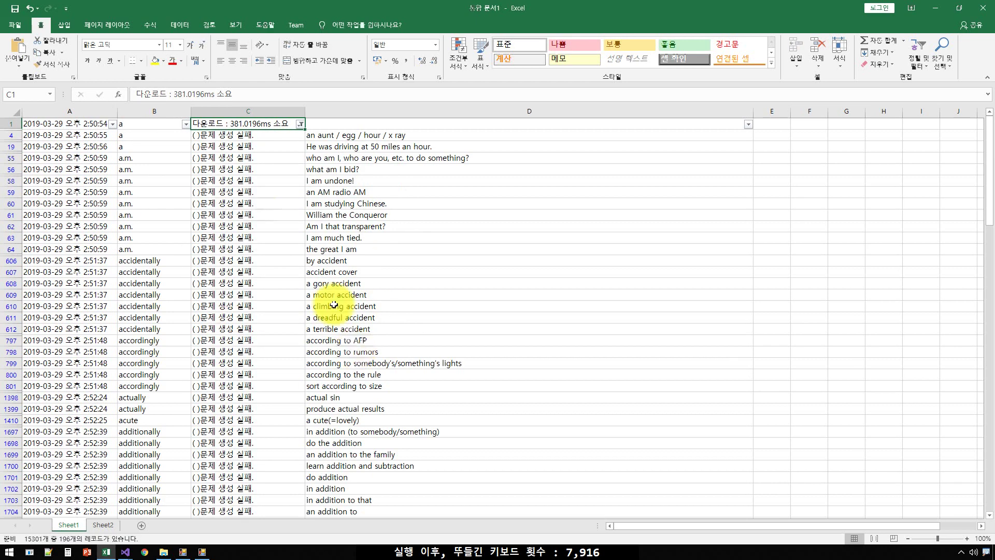
# Add a filter to the Sheet2 log and show only the column C entries "( )문제 생성 실패."
pyautogui.click(100, 526)
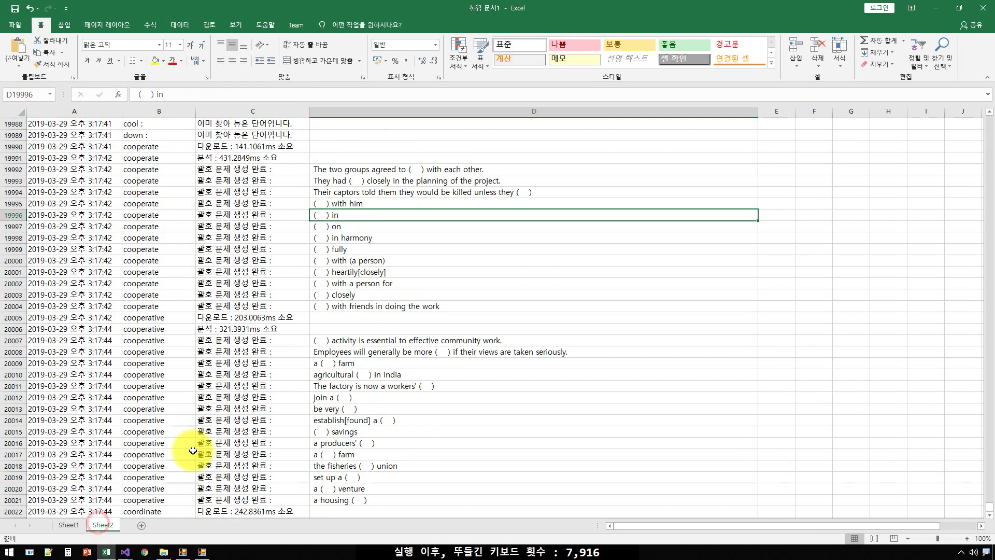
pyautogui.click(138, 203)
pyautogui.hotkey('ctrl', 'Home')
pyautogui.hotkey('ctrl', 'Home')
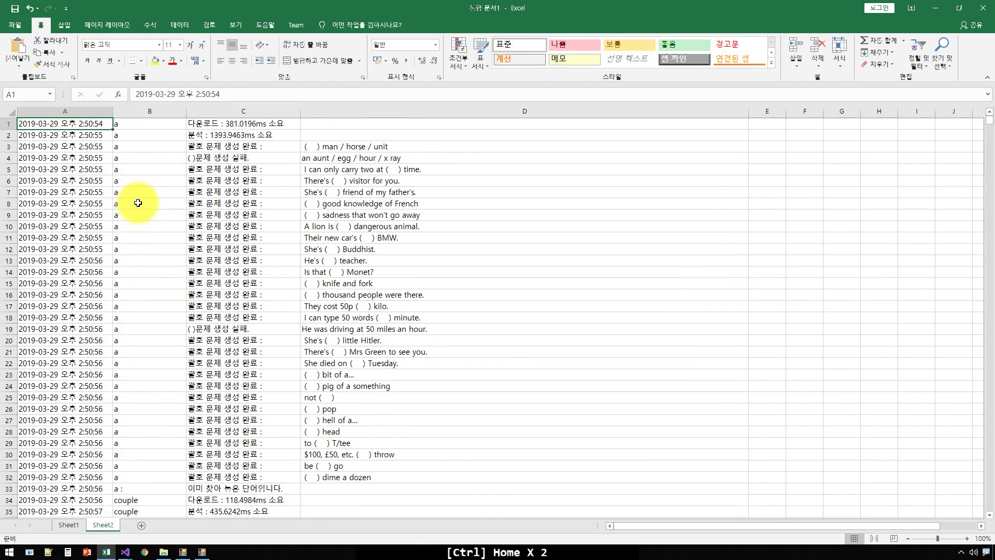
pyautogui.press('alt')
pyautogui.hotkey('ctrl', 'shift', 'l')
pyautogui.press('Right')
pyautogui.press('Right')
pyautogui.hotkey('alt', 'Down')
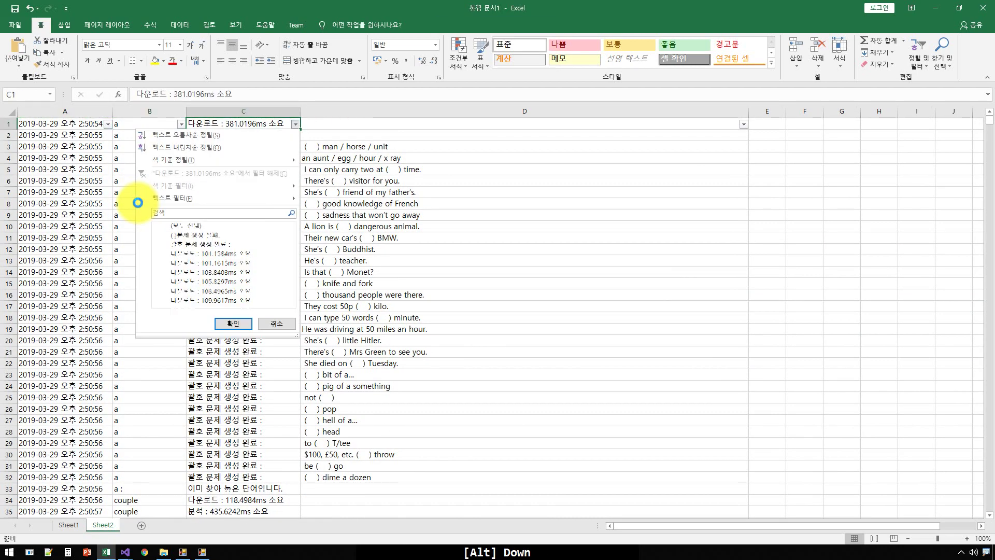
pyautogui.click(164, 225)
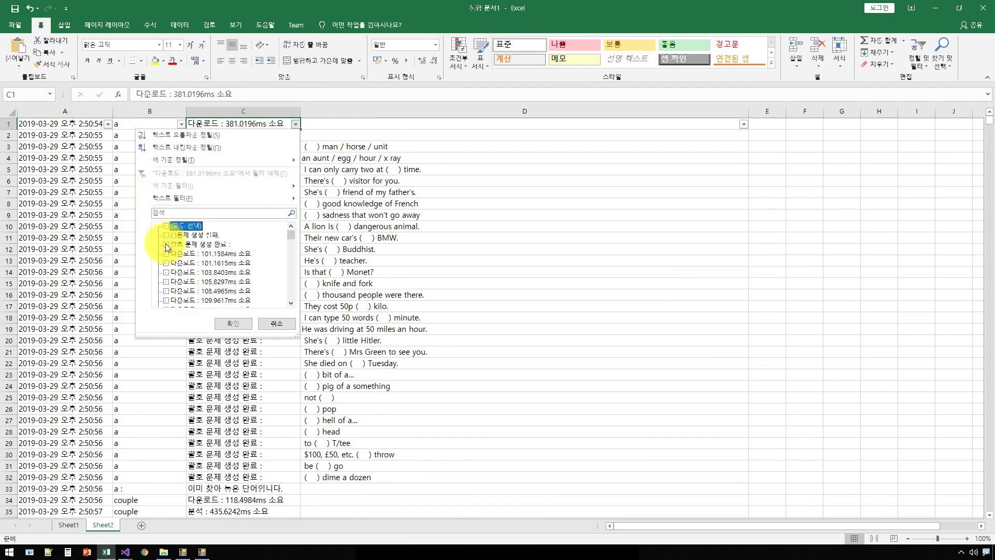
pyautogui.click(166, 234)
pyautogui.click(232, 323)
# Select all the filtered failure entries in column C of Sheet2 to count them
pyautogui.click(239, 147)
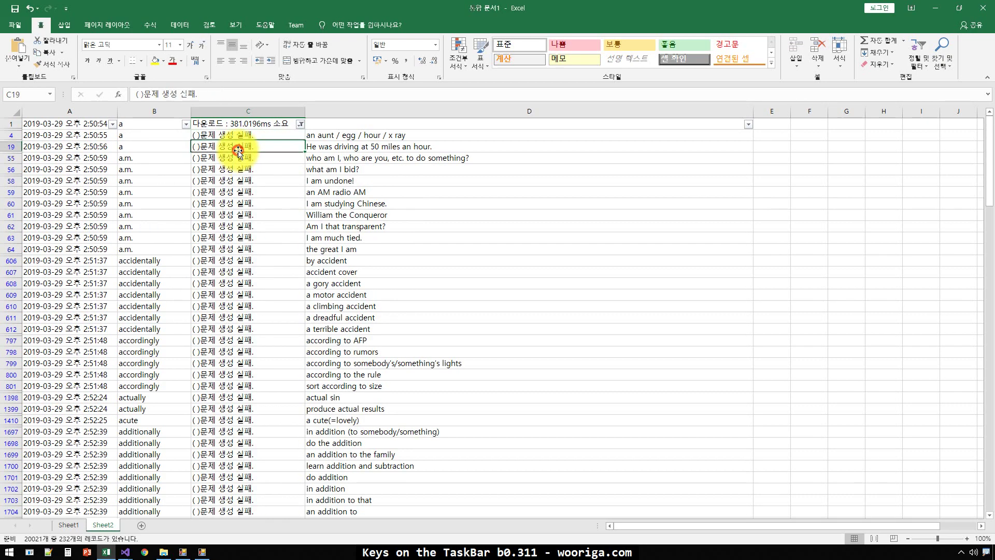
pyautogui.press('Up')
pyautogui.hotkey('ctrl', 'shift', 'Down')
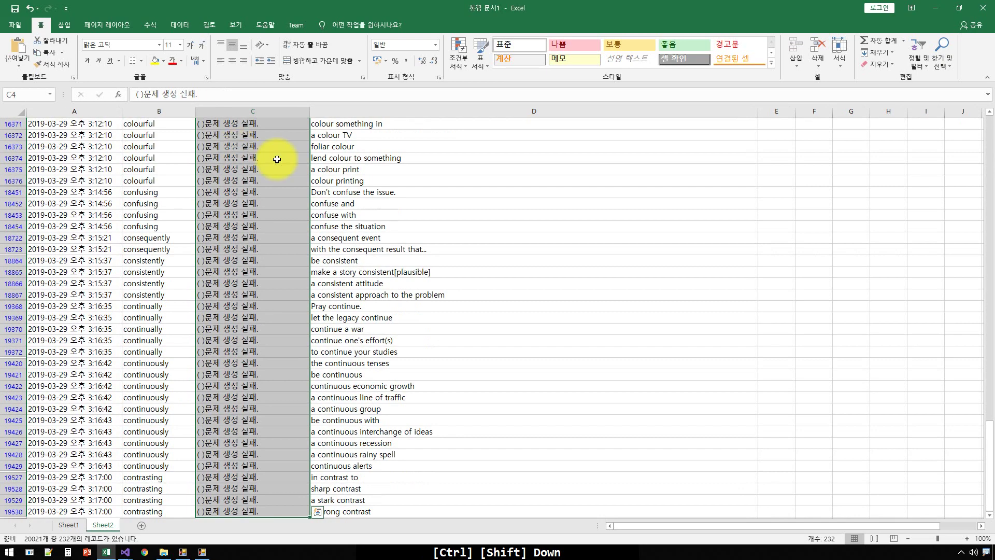
# Switch to Sheet1 and select all its filtered failure entries in column C from C4 down to count them
pyautogui.click(70, 525)
pyautogui.click(251, 281)
pyautogui.hotkey('ctrl', 'Up')
pyautogui.hotkey('ctrl', 'Down')
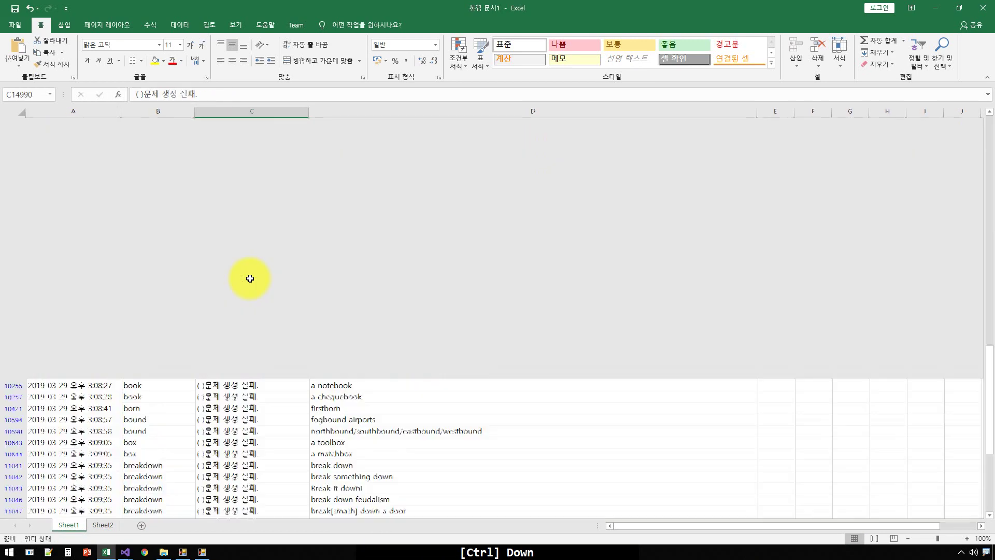
pyautogui.hotkey('ctrl', 'Up')
pyautogui.press('Down')
pyautogui.hotkey('ctrl', 'shift', 'Down')
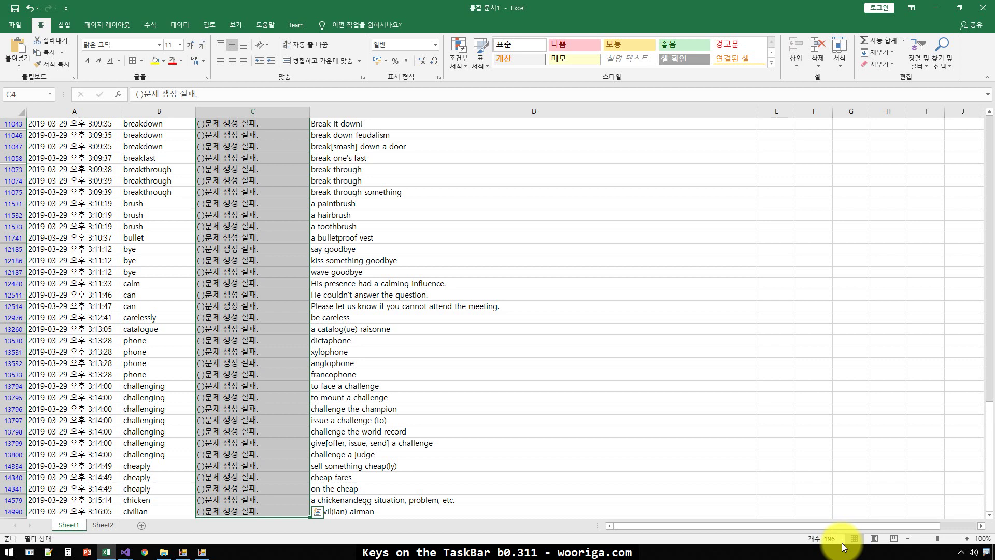
# Compare the last filtered failure entry in column C of Sheet1 with the last one in Sheet2
pyautogui.hotkey('ctrl', 'Up')
pyautogui.hotkey('ctrl', 'Down')
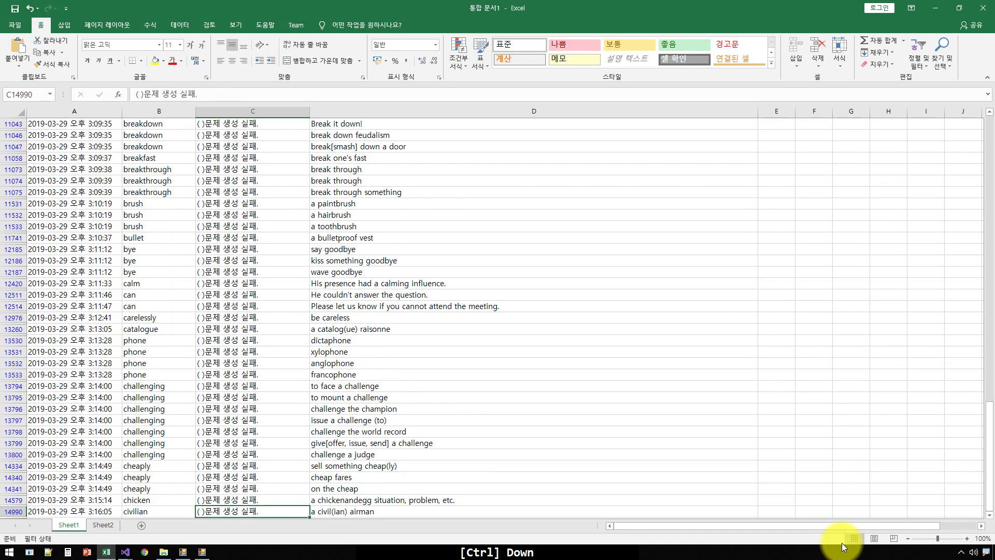
pyautogui.press('Down')
pyautogui.press('Up')
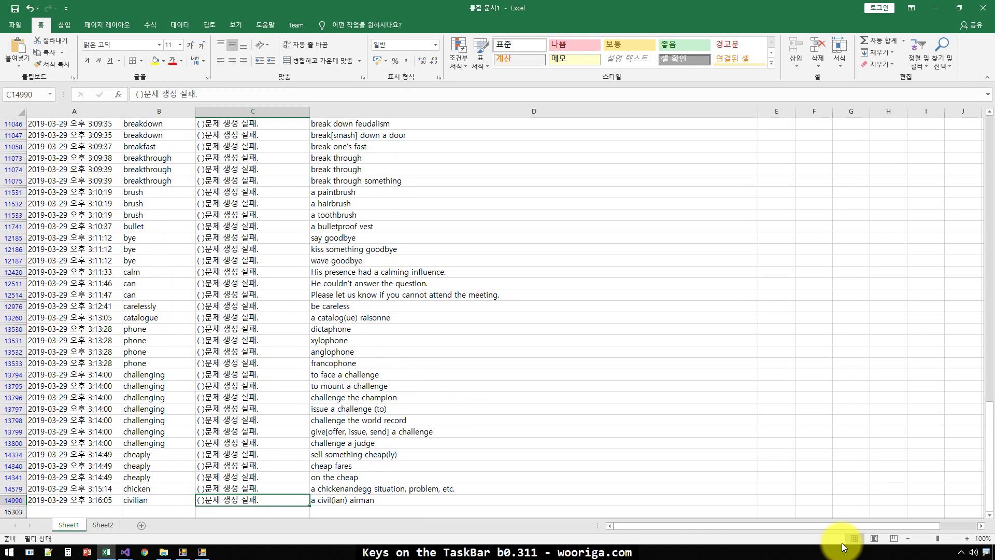
pyautogui.hotkey('ctrl', 'pagedown')
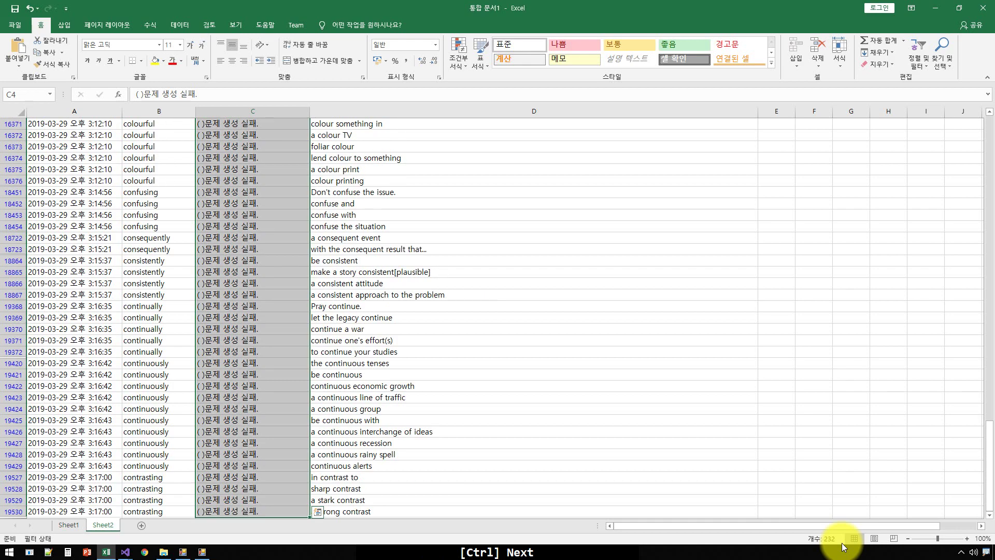
pyautogui.hotkey('ctrl', 'Up')
pyautogui.hotkey('ctrl', 'Down')
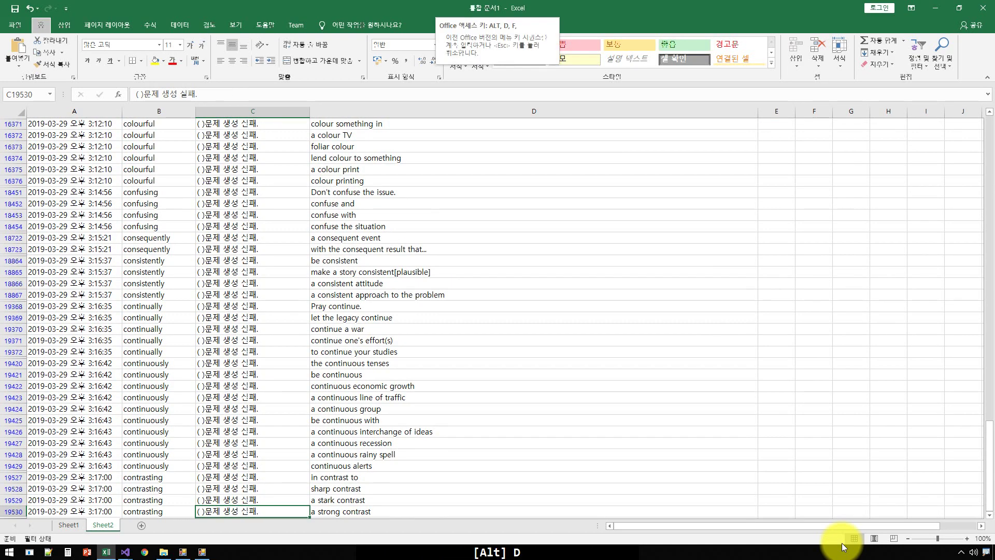
# Remove the filter from the Sheet2 log and return to cell A1
pyautogui.hotkey('ctrl', 'Up')
pyautogui.press('Left')
pyautogui.press('Left')
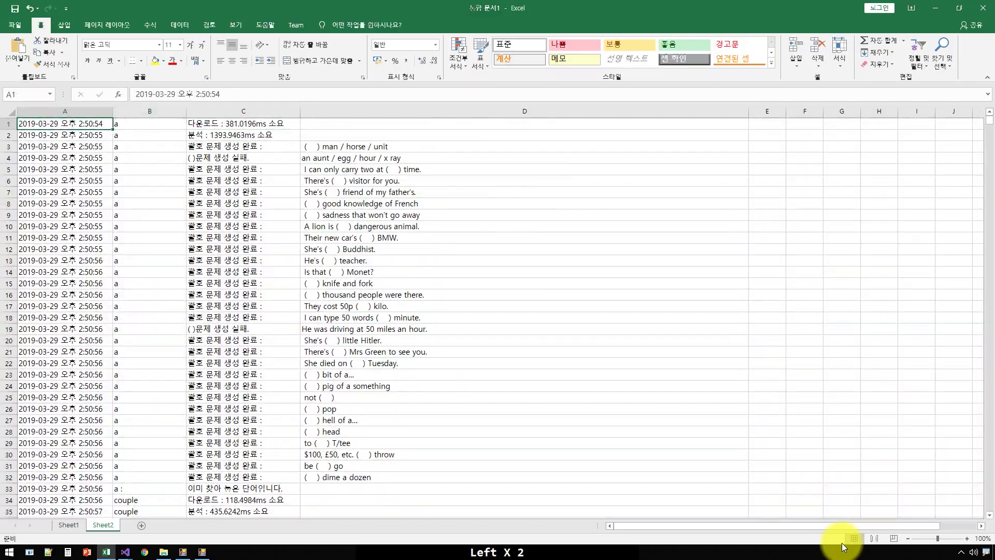
# Examine the unfiltered Sheet2 log backwards from its last row
pyautogui.hotkey('ctrl', 'Down')
pyautogui.press('pageup')
pyautogui.press('pageup')
pyautogui.press('pageup')
pyautogui.press('pageup')
pyautogui.press('pageup')
pyautogui.press('pageup')
pyautogui.press('pageup')
pyautogui.press('pageup')
pyautogui.press('pageup')
pyautogui.press('pageup')
pyautogui.press('pageup')
pyautogui.press('pageup')
pyautogui.press('pageup')
pyautogui.press('pageup')
pyautogui.press('pageup')
pyautogui.press('pageup')
pyautogui.press('pageup')
pyautogui.press('pageup')
pyautogui.press('pageup')
pyautogui.press('pageup')
pyautogui.press('pageup')
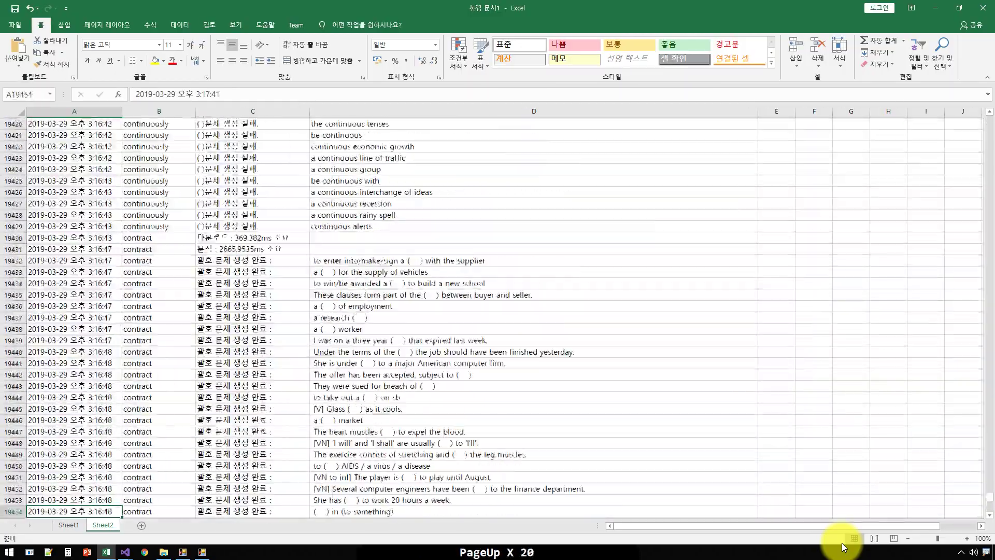
# Delete the contents of all log rows in Sheet2 from row 14491 down to the end of the data
pyautogui.press('pageup')
pyautogui.press('pageup')
pyautogui.press('pageup')
pyautogui.press('pageup')
pyautogui.press('pageup')
pyautogui.press('pageup')
pyautogui.press('pageup')
pyautogui.press('pageup')
pyautogui.press('pageup')
pyautogui.press('pageup')
pyautogui.press('pageup')
pyautogui.press('pageup')
pyautogui.press('pageup')
pyautogui.press('pageup')
pyautogui.press('pageup')
pyautogui.press('pageup')
pyautogui.press('pageup')
pyautogui.press('pageup')
pyautogui.press('pageup')
pyautogui.press('pageup')
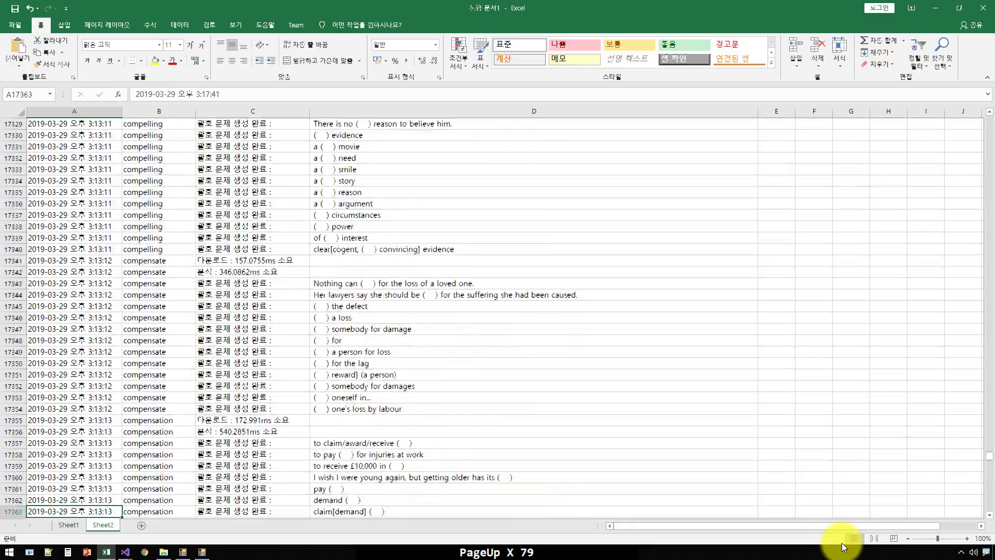
pyautogui.press('pageup')
pyautogui.press('pageup')
pyautogui.press('pageup')
pyautogui.press('pageup')
pyautogui.press('pageup')
pyautogui.press('pageup')
pyautogui.press('pageup')
pyautogui.press('pageup')
pyautogui.press('pageup')
pyautogui.press('pageup')
pyautogui.press('pageup')
pyautogui.press('pageup')
pyautogui.press('pageup')
pyautogui.press('pageup')
pyautogui.press('pageup')
pyautogui.press('pageup')
pyautogui.press('pageup')
pyautogui.press('pageup')
pyautogui.press('pageup')
pyautogui.press('pageup')
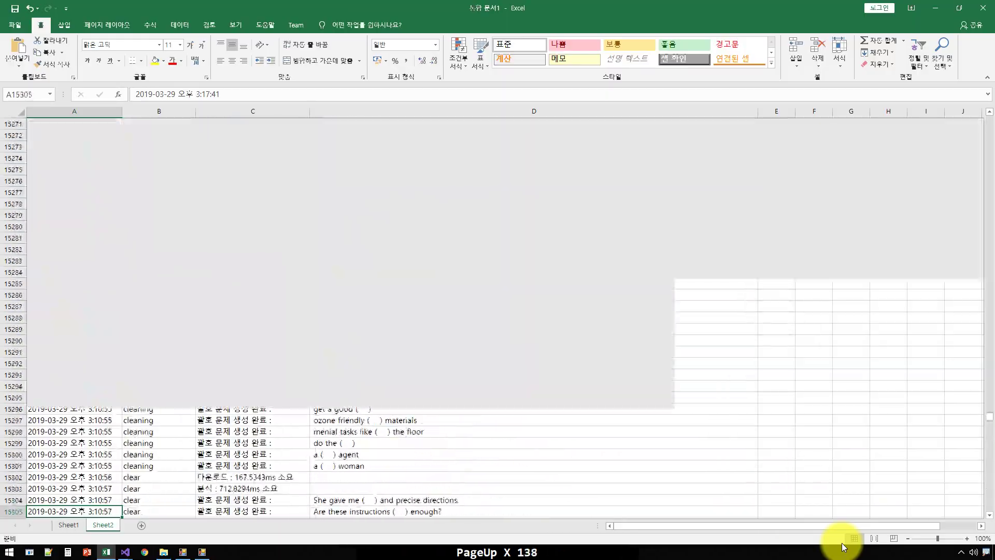
pyautogui.press('pageup')
pyautogui.press('pageup')
pyautogui.press('pageup')
pyautogui.press('pageup')
pyautogui.press('pageup')
pyautogui.press('pageup')
pyautogui.press('pageup')
pyautogui.press('pageup')
pyautogui.press('pageup')
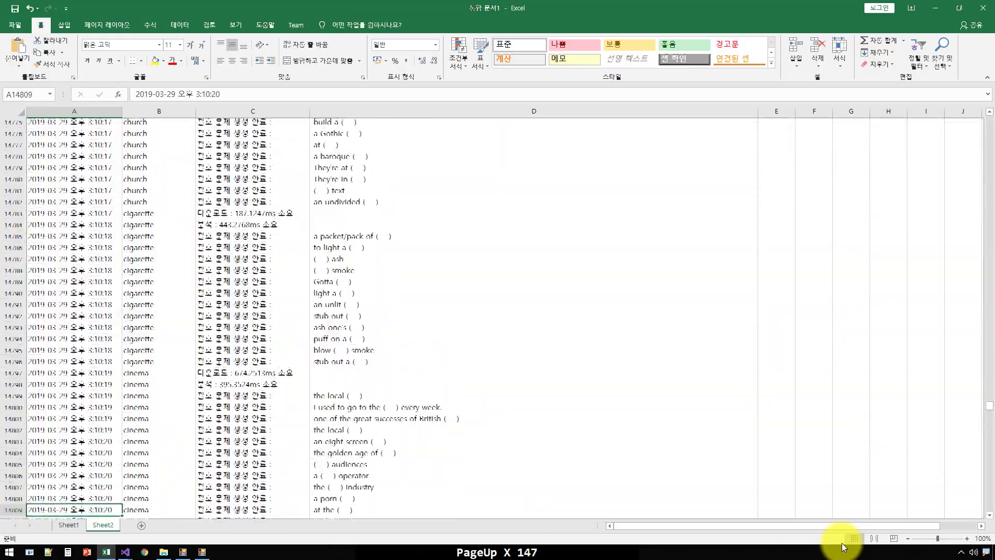
pyautogui.press('pageup')
pyautogui.press('pageup')
pyautogui.press('pageup')
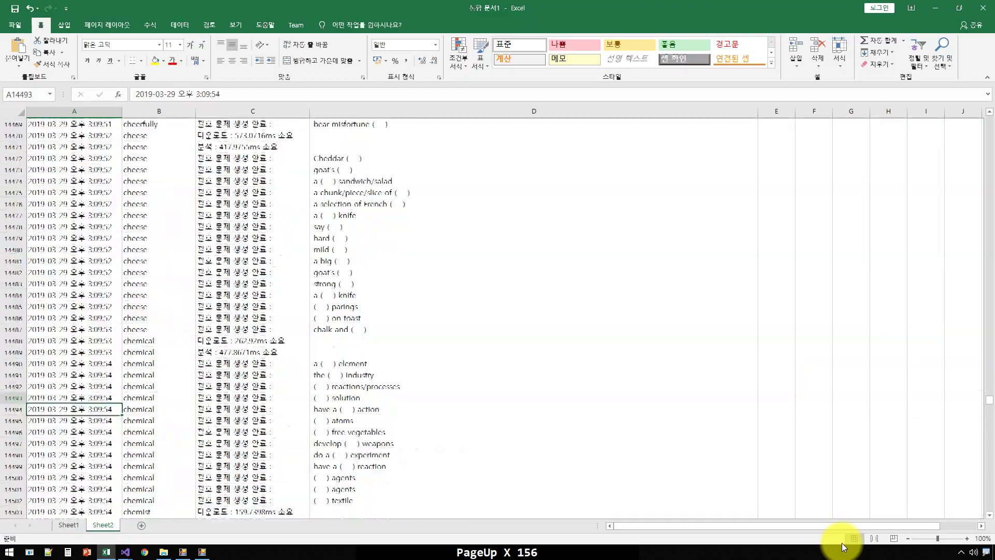
pyautogui.press('Down')
pyautogui.press('Up')
pyautogui.press('Up')
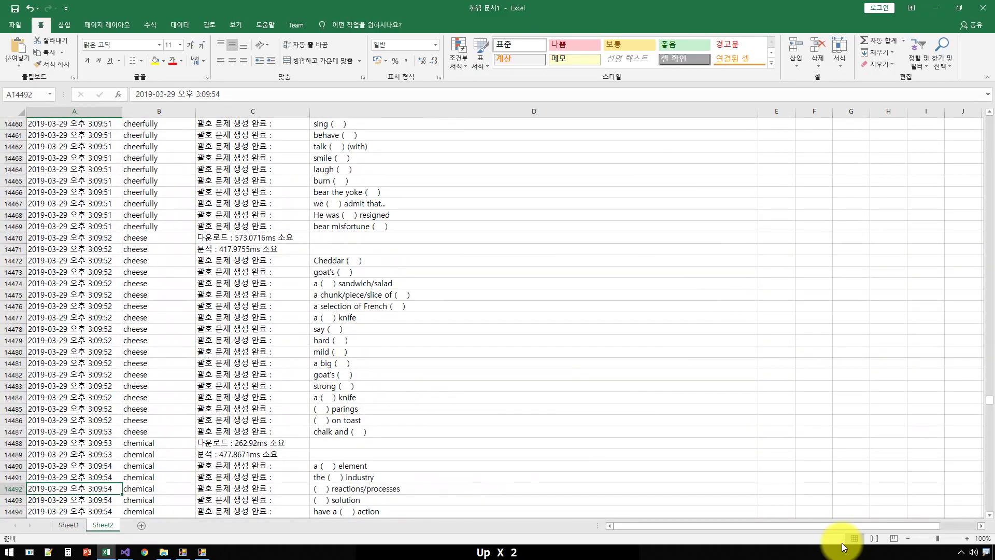
pyautogui.hotkey('ctrl', 'shift', 'Down')
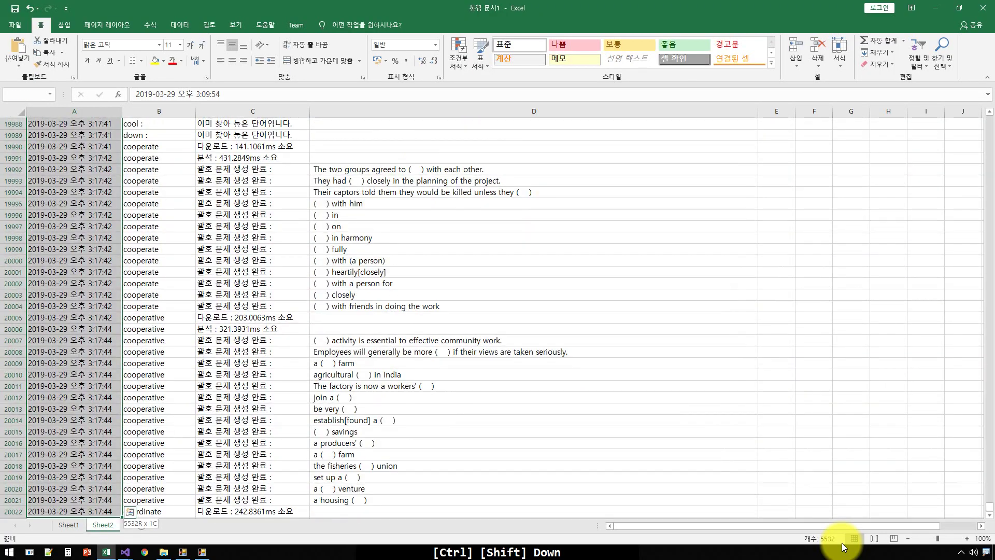
pyautogui.press('Up')
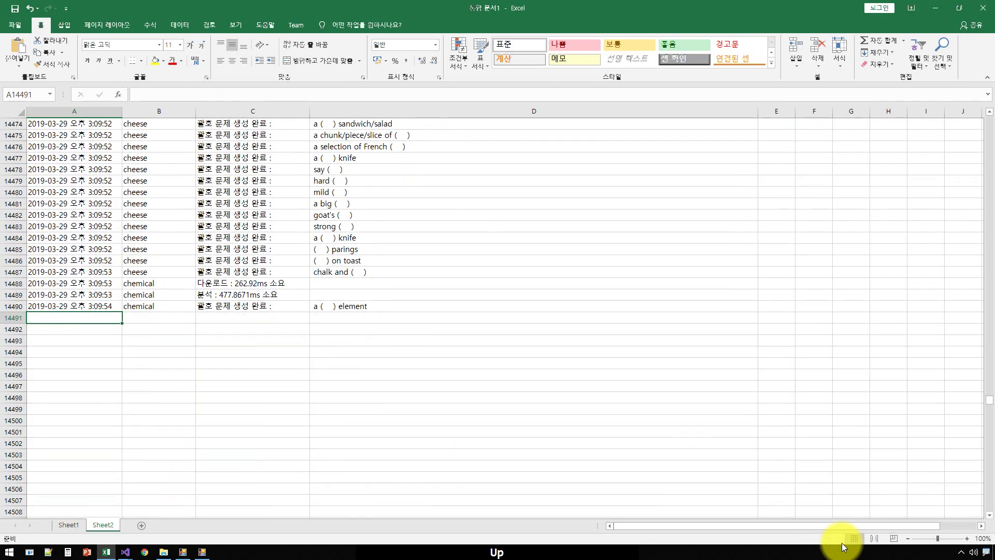
pyautogui.press('Up')
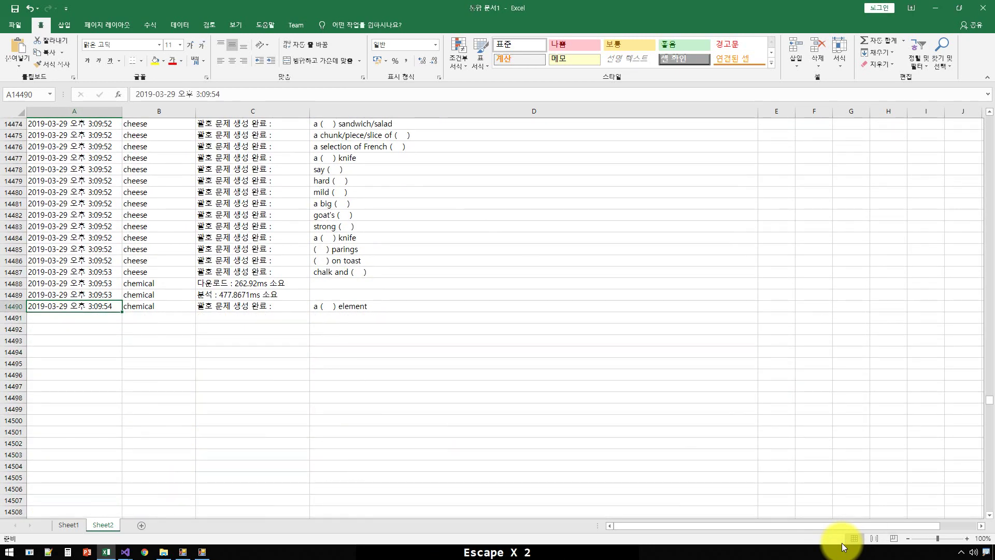
# Autofit the column width in Sheet2 and add filters to the first row of the log
pyautogui.hotkey('alt', 'o')
pyautogui.press('c')
pyautogui.press('a')
pyautogui.hotkey('ctrl', 'Up')
pyautogui.hotkey('ctrl', 'Up')
pyautogui.press('Right')
pyautogui.press('Right')
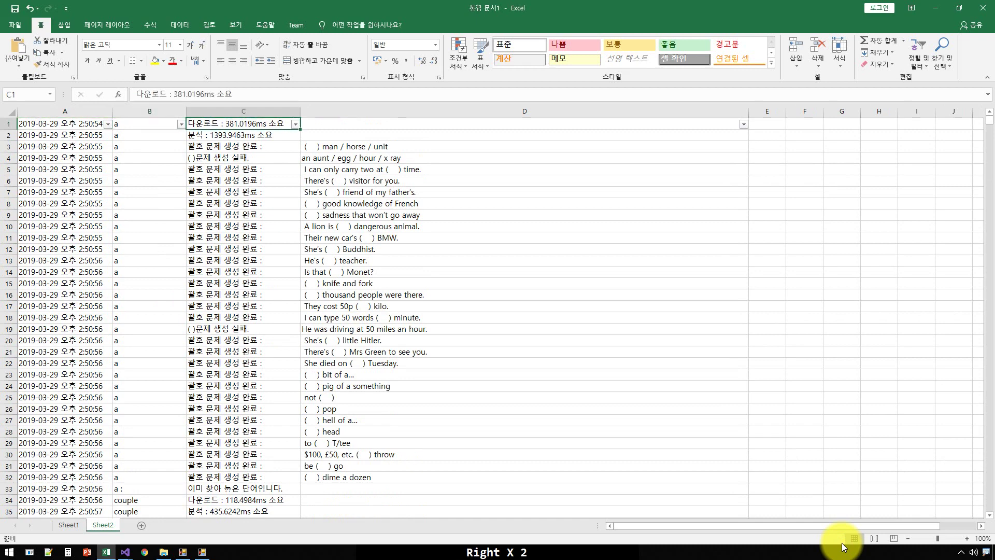
# Filter column C of Sheet2 to show only the "( )문제 생성 실패." entries
pyautogui.hotkey('alt', 'Down')
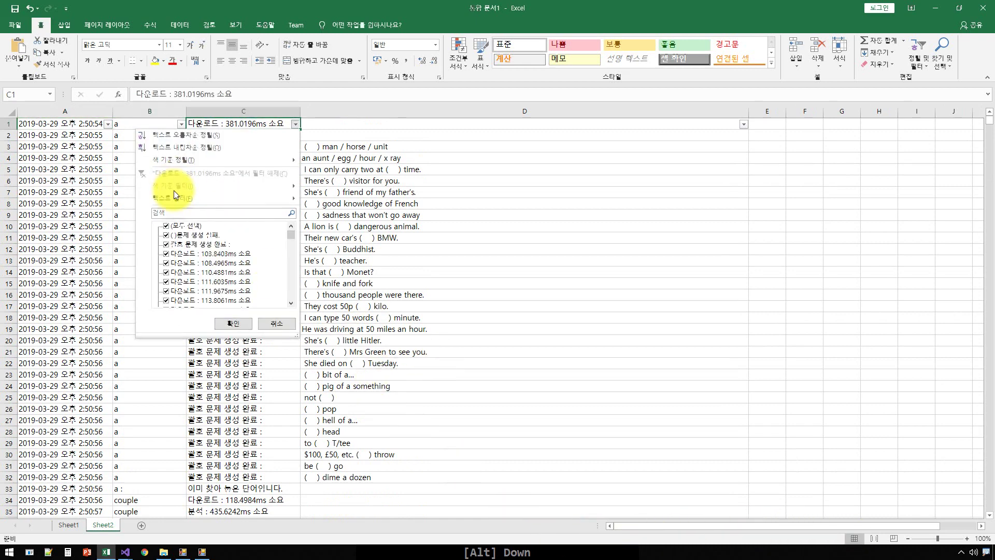
pyautogui.click(164, 225)
pyautogui.click(167, 235)
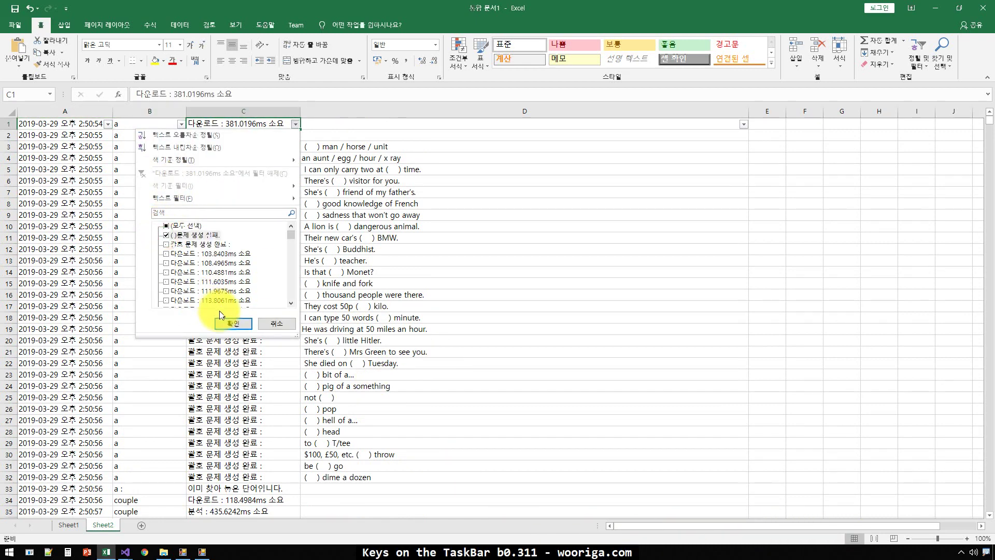
pyautogui.click(224, 322)
# Select the filtered failure entries in column C of Sheet2 from C4 down to check their count
pyautogui.hotkey('ctrl', 'Up')
pyautogui.hotkey('ctrl', 'Down')
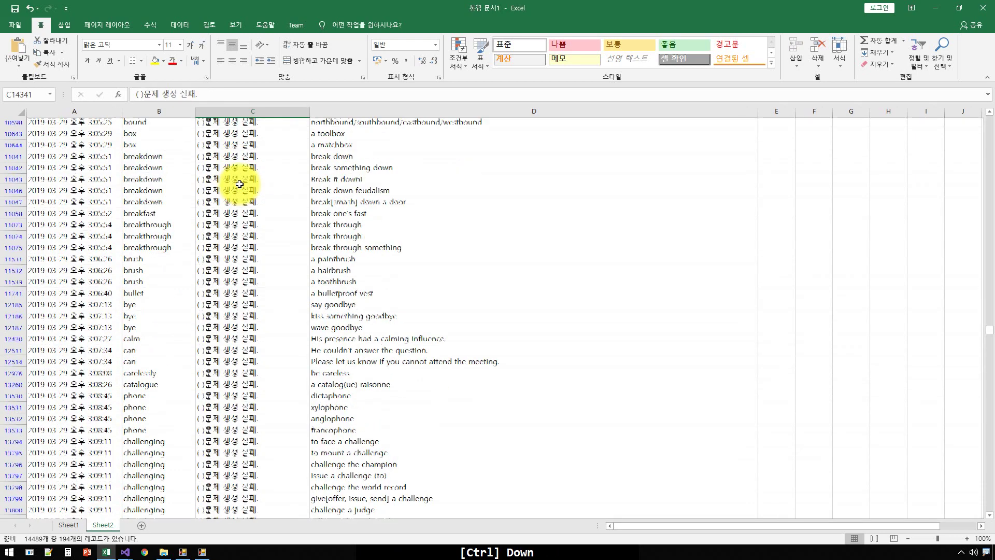
pyautogui.hotkey('ctrl', 'Up')
pyautogui.press('Down')
pyautogui.hotkey('ctrl', 'shift', 'Down')
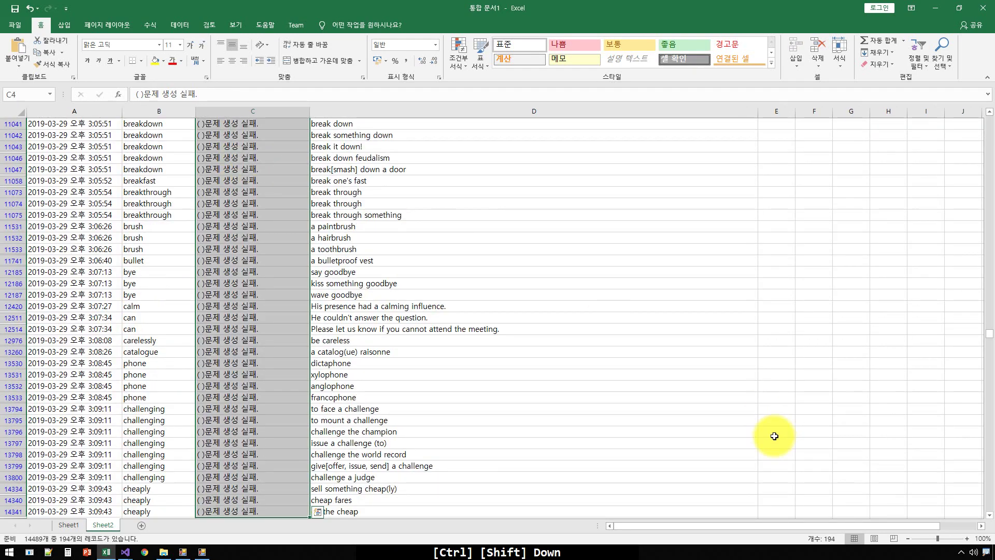
# Select the filtered failure entries in column C of Sheet1 from C4 down to check their count
pyautogui.hotkey('ctrl', 'Down')
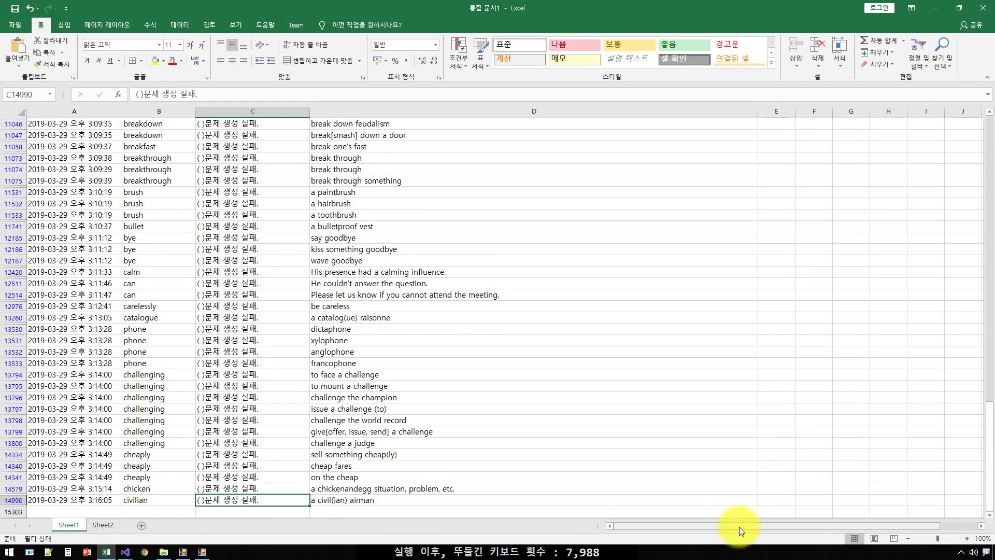
pyautogui.hotkey('ctrl', 'Up')
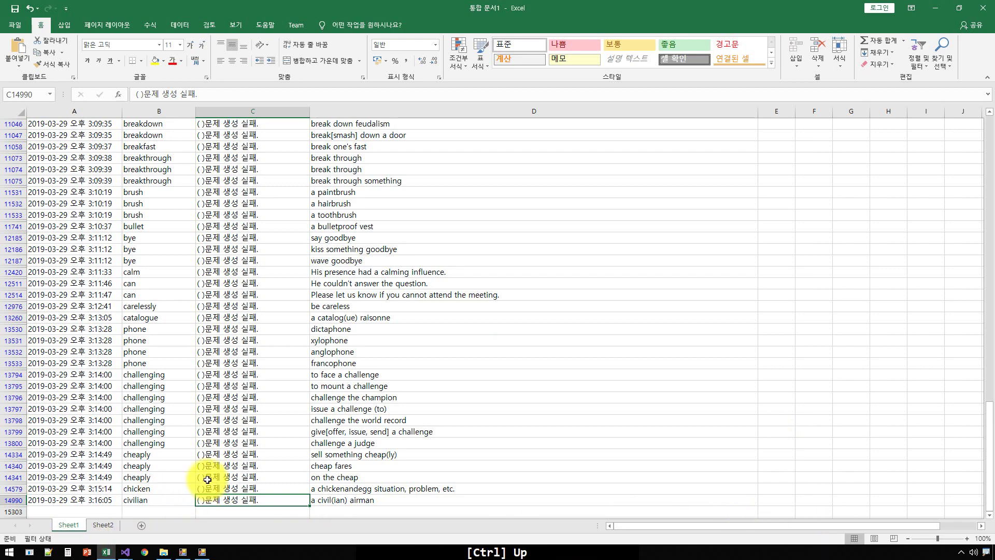
pyautogui.press('Down')
pyautogui.hotkey('ctrl', 'shift', 'Down')
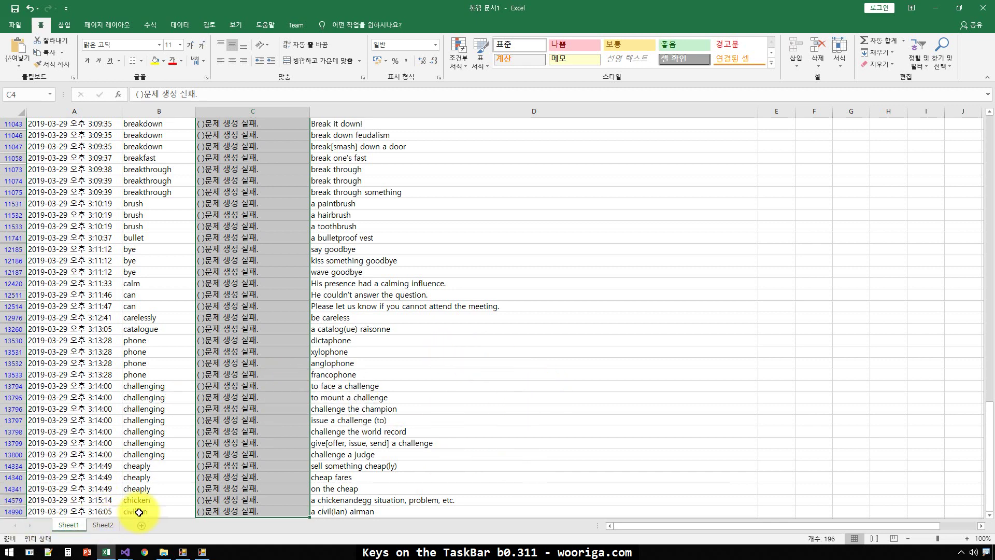
# Compare the last failure entries of Sheet2 with those of Sheet1
pyautogui.click(102, 525)
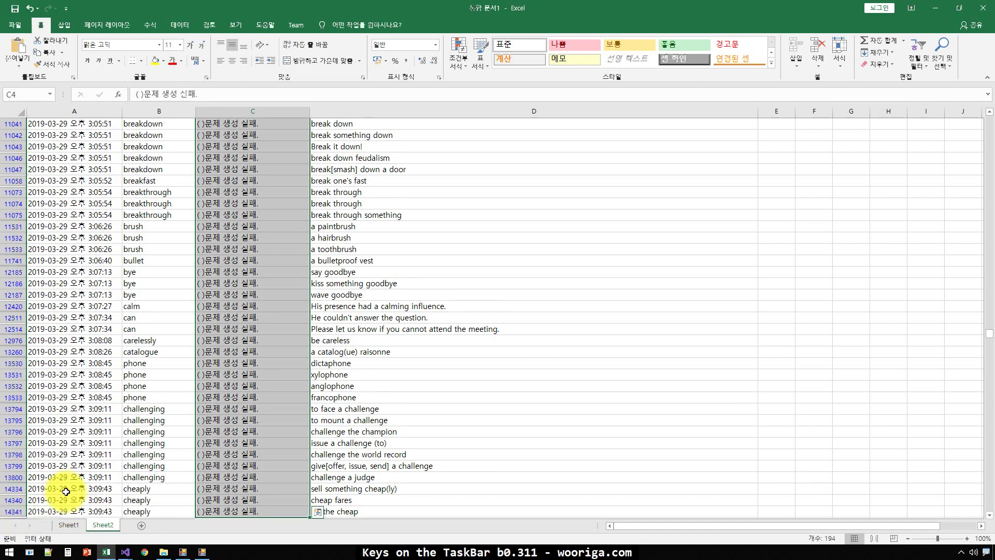
pyautogui.scroll(-3, 91, 476)
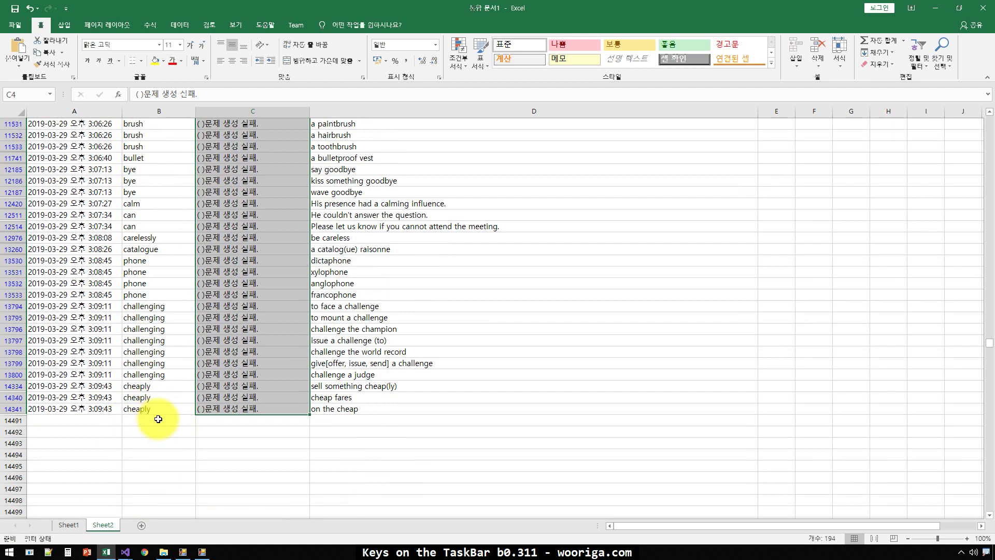
pyautogui.click(73, 525)
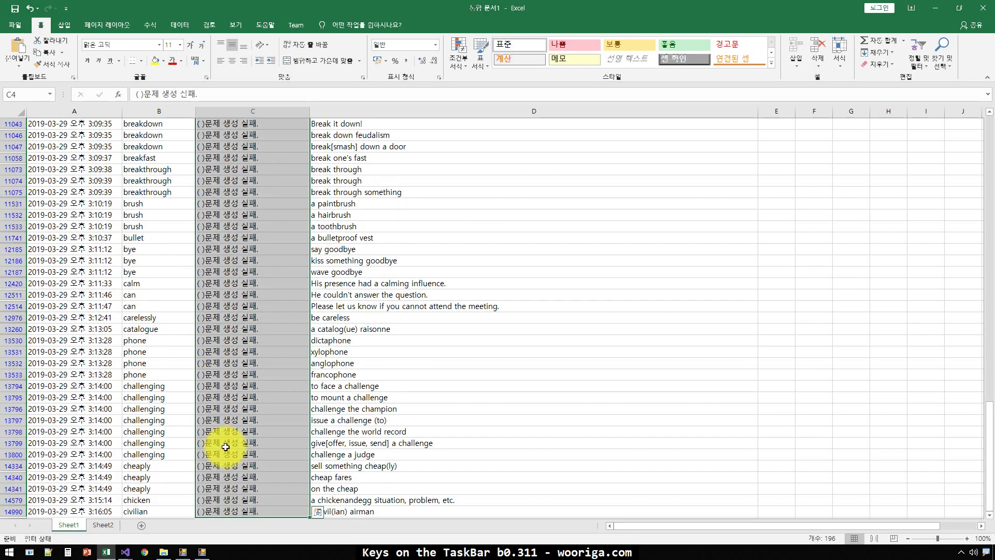
pyautogui.hotkey('ctrl', 'v')
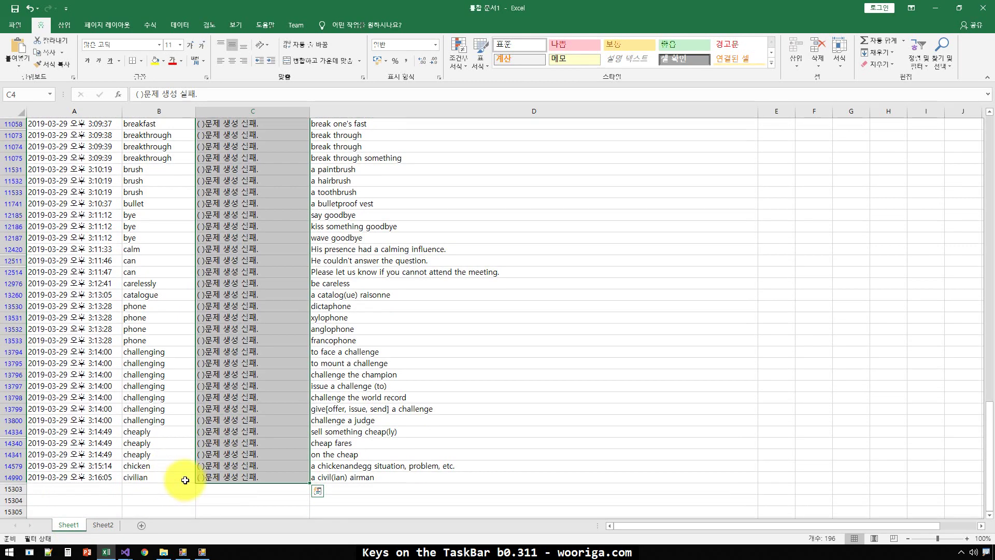
pyautogui.click(103, 525)
# Remove the filter from the log in Sheet2
pyautogui.click(138, 410)
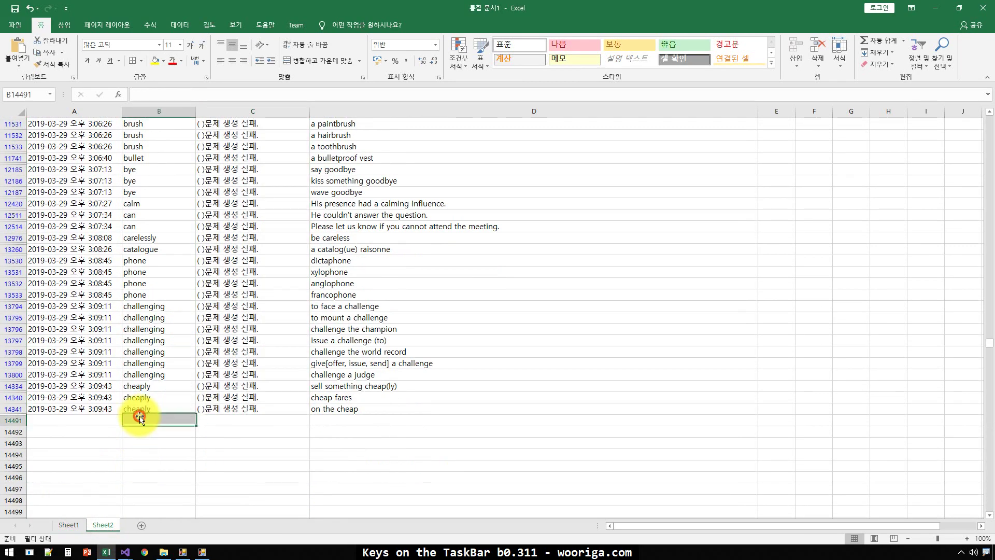
pyautogui.click(156, 398)
pyautogui.hotkey('alt', 'd')
pyautogui.press('f')
pyautogui.press('f')
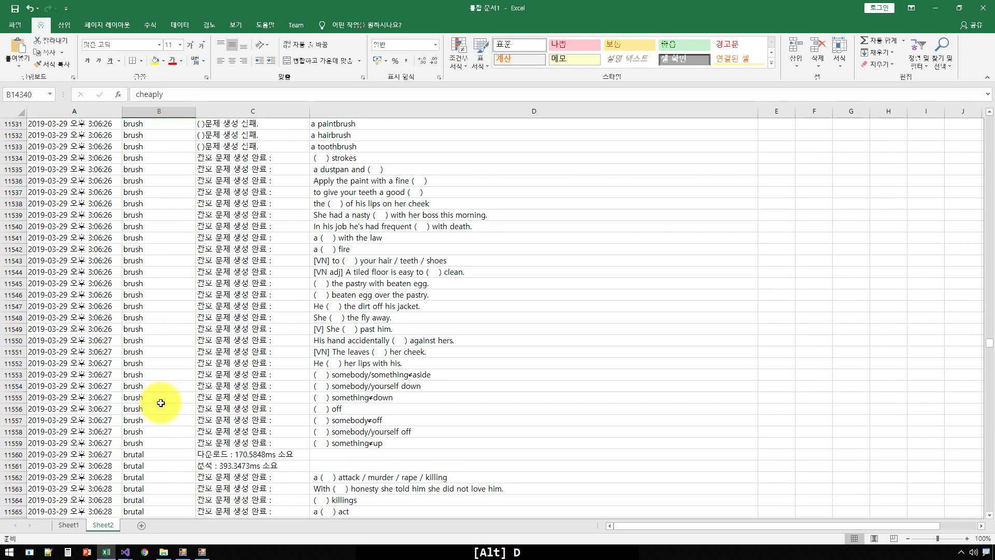
# Check the last "chemical" entries at the end of the data in Sheet2
pyautogui.hotkey('ctrl', 'Down')
pyautogui.press('Down')
pyautogui.press('Up')
pyautogui.press('Up')
pyautogui.press('Up')
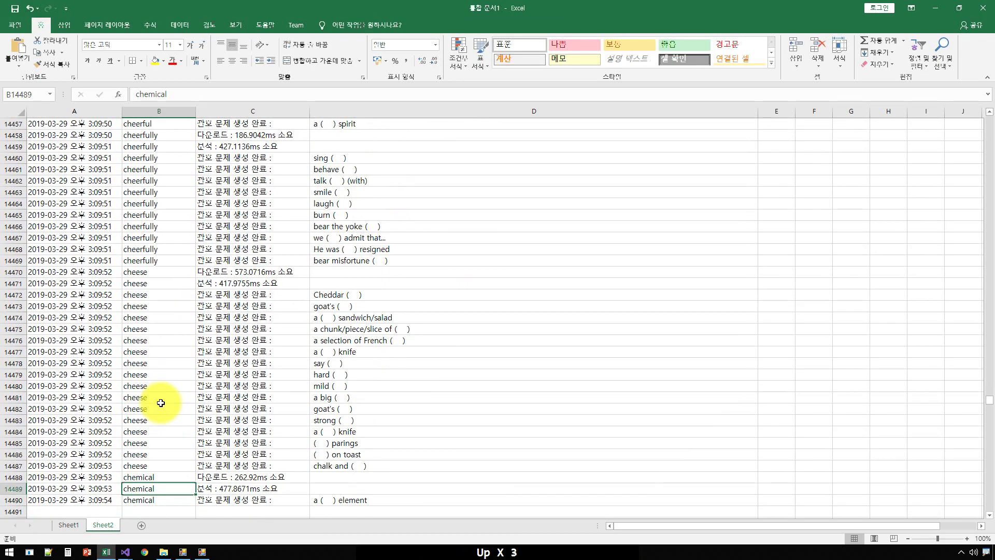
pyautogui.press('Down')
pyautogui.press('Down')
pyautogui.press('Up')
pyautogui.press('Down')
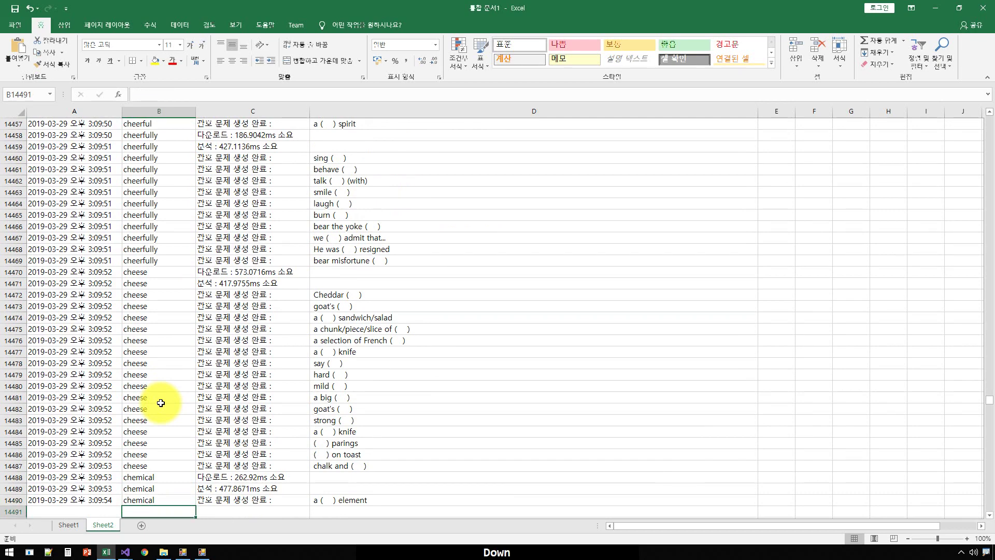
pyautogui.press('Left')
pyautogui.press('Down')
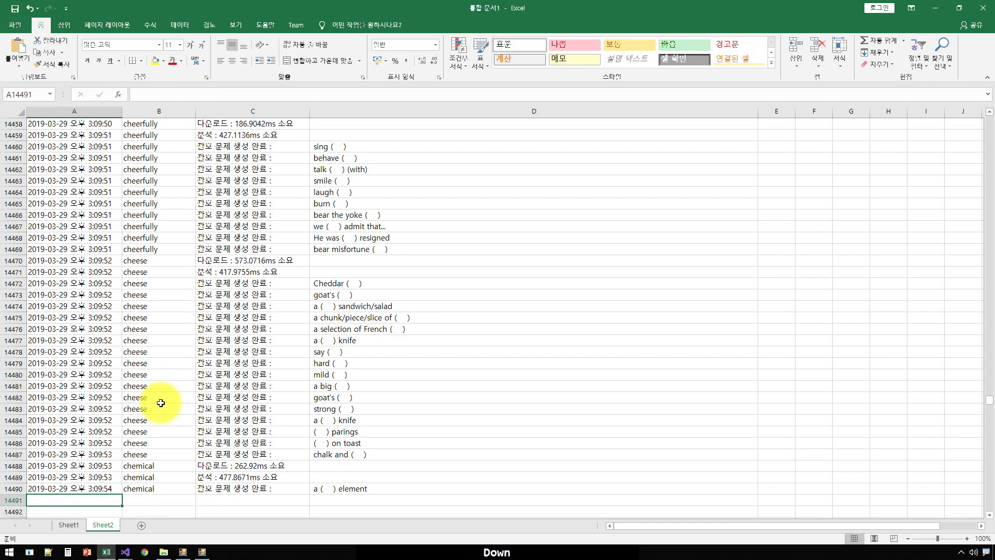
# Undo the filter changes in Sheet2 and the deletion of the rows from 14491 down
pyautogui.hotkey('ctrl', 'z')
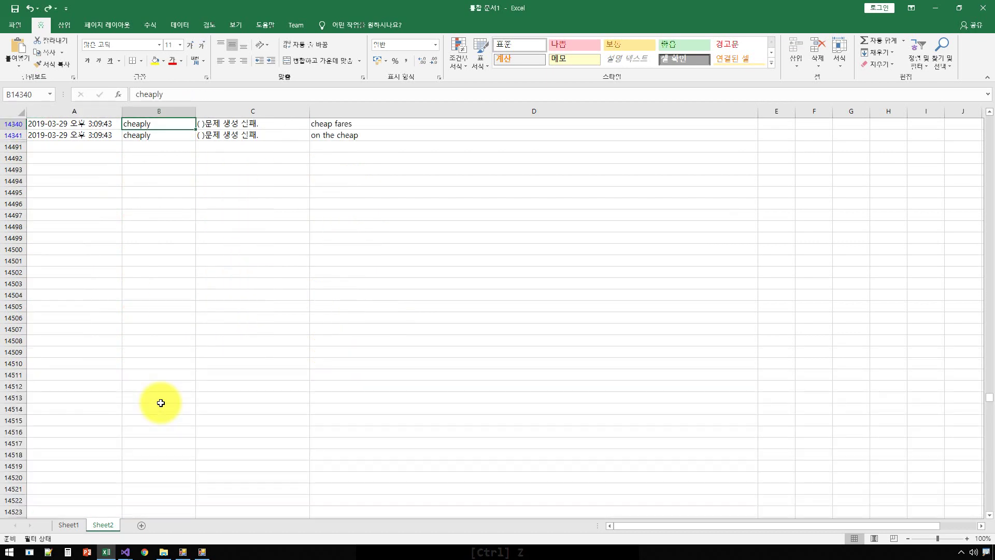
pyautogui.hotkey('ctrl', 'z')
pyautogui.hotkey('ctrl', 'Down')
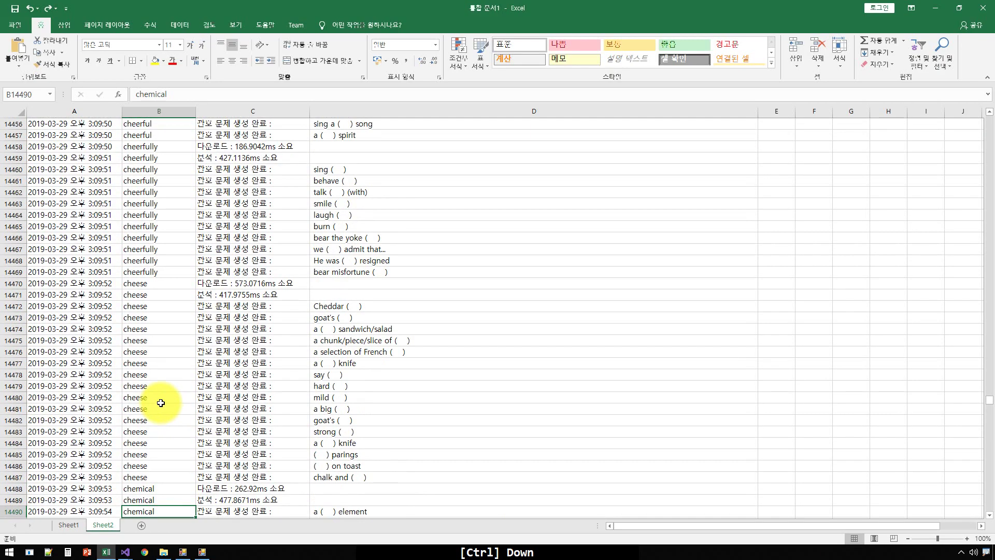
pyautogui.hotkey('ctrl', 'z')
pyautogui.press('Up')
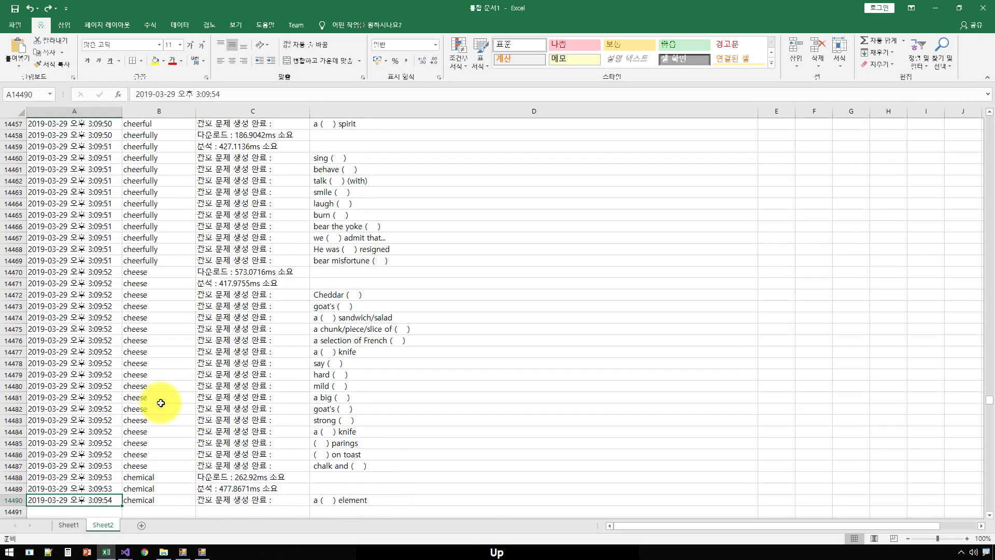
pyautogui.hotkey('ctrl', 'z')
# Examine the "chemical" and "chemist" entries from row 14491 down in Sheet2
pyautogui.press('Down')
pyautogui.press('Down')
pyautogui.press('Down')
pyautogui.press('Down')
pyautogui.press('Down')
pyautogui.press('Down')
pyautogui.press('Down')
pyautogui.press('Down')
pyautogui.press('Down')
pyautogui.press('Down')
pyautogui.press('Down')
pyautogui.press('Down')
pyautogui.press('Down')
pyautogui.press('Down')
pyautogui.press('Down')
pyautogui.press('Down')
pyautogui.press('Down')
pyautogui.press('Down')
pyautogui.press('Down')
pyautogui.press('Down')
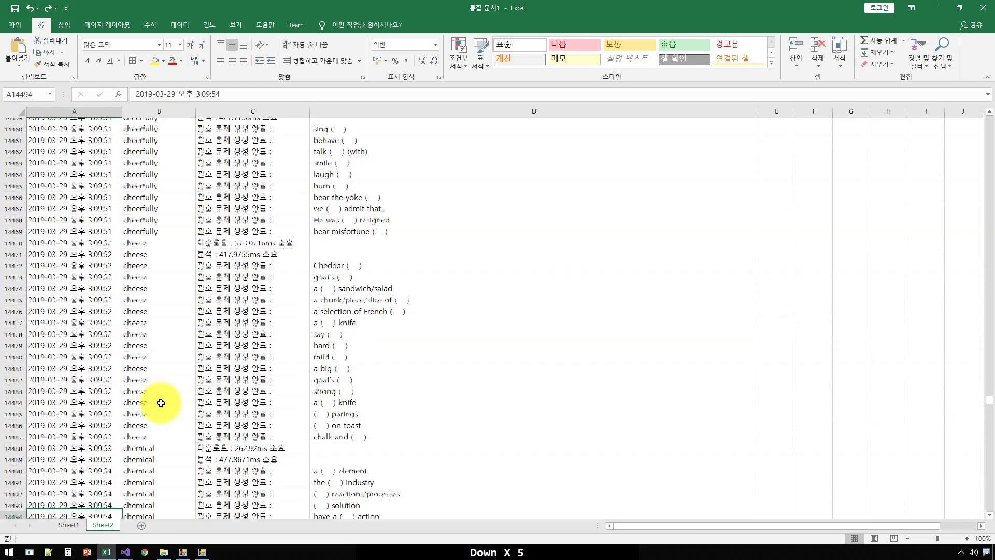
pyautogui.press('Up')
pyautogui.press('Up')
pyautogui.press('Up')
pyautogui.press('Up')
pyautogui.press('Up')
pyautogui.press('Up')
pyautogui.press('Up')
pyautogui.press('Up')
pyautogui.press('Up')
pyautogui.press('Up')
pyautogui.press('Up')
pyautogui.press('Up')
pyautogui.press('Up')
pyautogui.press('Down')
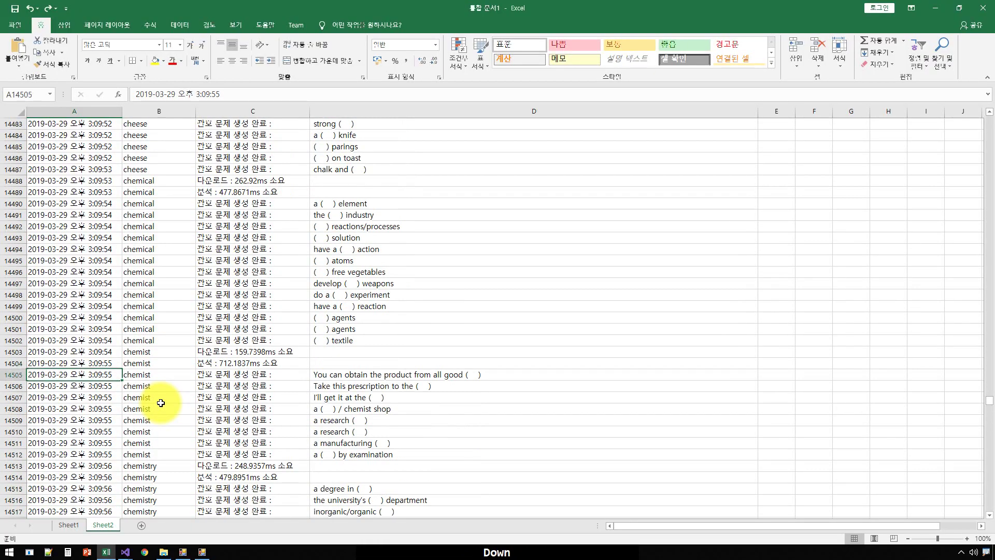
# Browse further down the log in Sheet2 to the "civilian" entries around row 14990
pyautogui.press('pagedown')
pyautogui.press('pagedown')
pyautogui.press('pagedown')
pyautogui.press('pagedown')
pyautogui.press('pagedown')
pyautogui.press('pagedown')
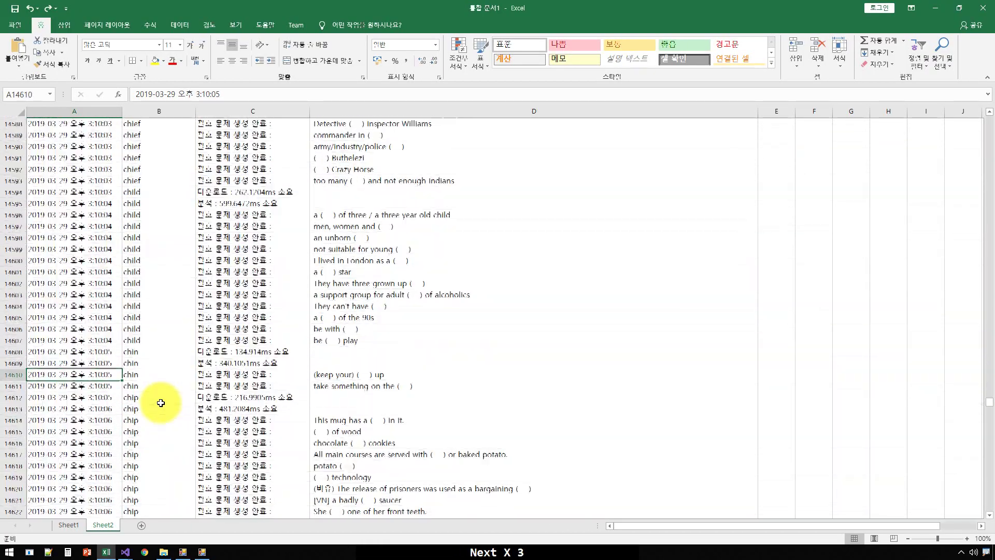
pyautogui.press('pagedown')
pyautogui.press('pagedown')
pyautogui.press('pagedown')
pyautogui.press('pagedown')
pyautogui.press('pagedown')
pyautogui.press('pagedown')
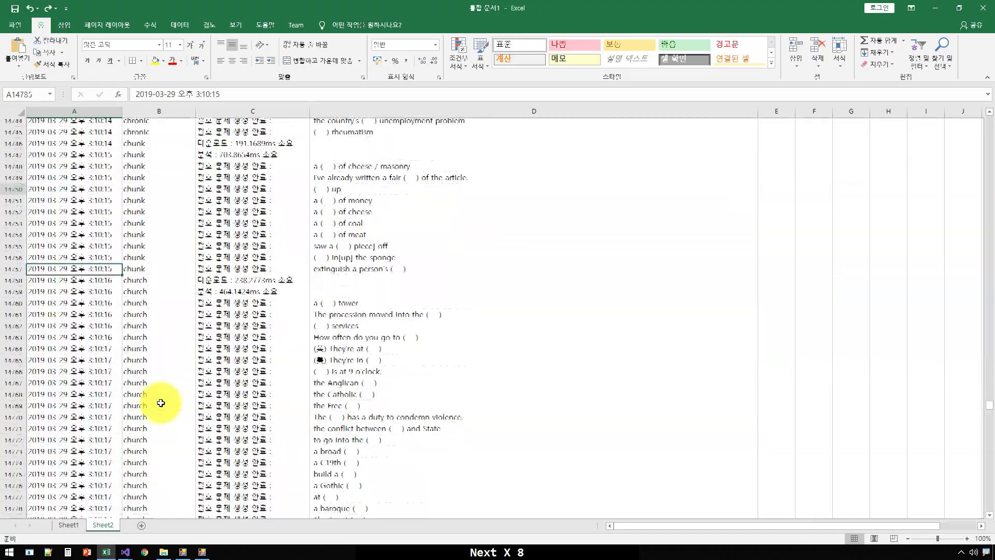
pyautogui.press('pagedown')
pyautogui.press('pagedown')
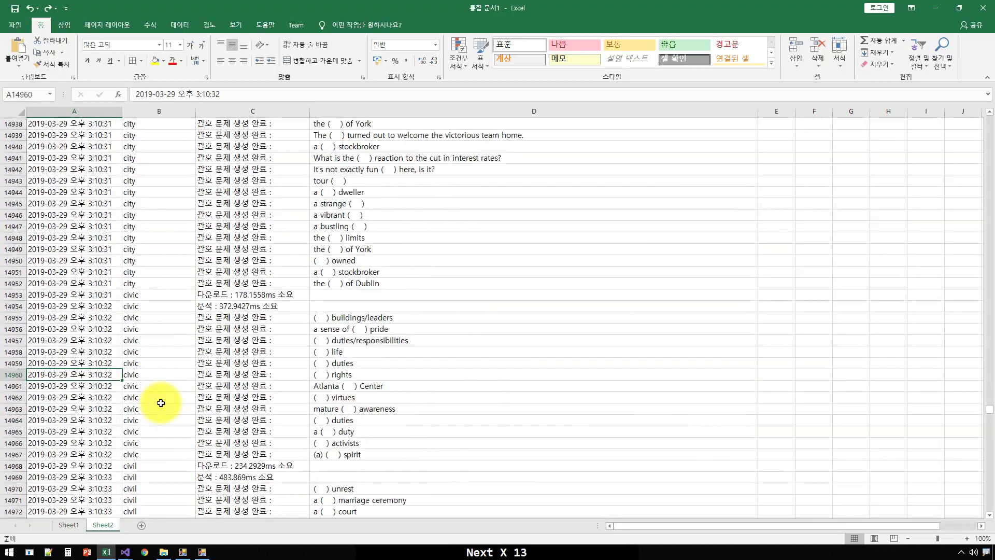
pyautogui.press('pagedown')
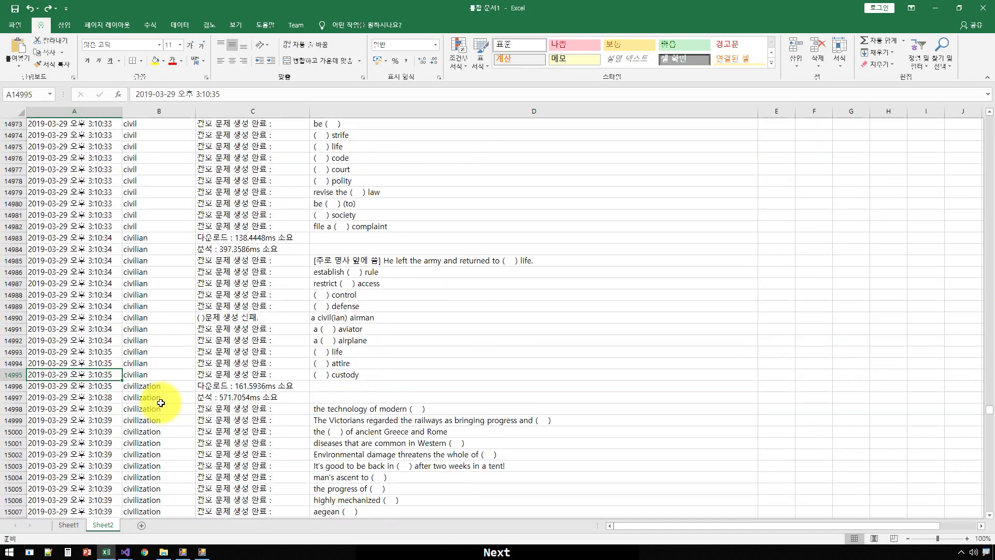
# Examine the "civilian" entries in Sheet2 and locate the failed question entry in row 14990
pyautogui.press('Down')
pyautogui.press('Right')
pyautogui.press('Right')
pyautogui.press('Up')
pyautogui.press('Up')
pyautogui.press('Up')
pyautogui.press('Up')
pyautogui.press('Up')
pyautogui.press('Up')
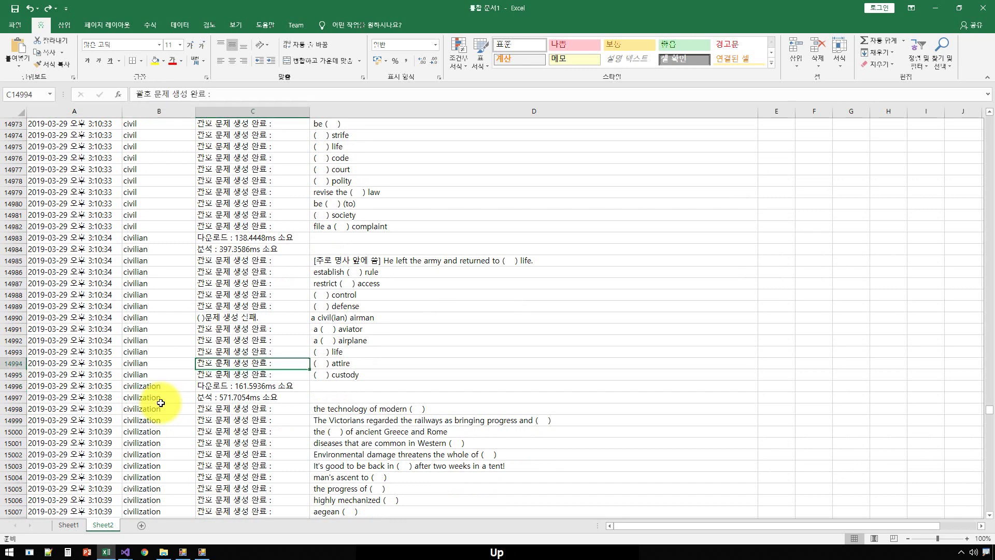
pyautogui.press('Down')
pyautogui.press('Left')
pyautogui.press('Right')
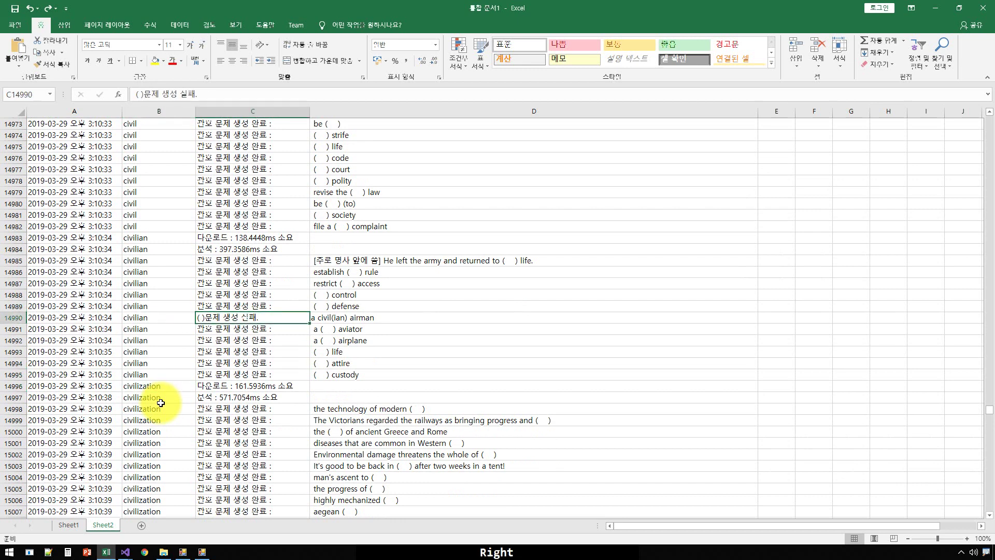
# Compare the last failed entry in Sheet1 with the failed "civilian" entry in row 14990 of Sheet2
pyautogui.hotkey('ctrl', 'pageup')
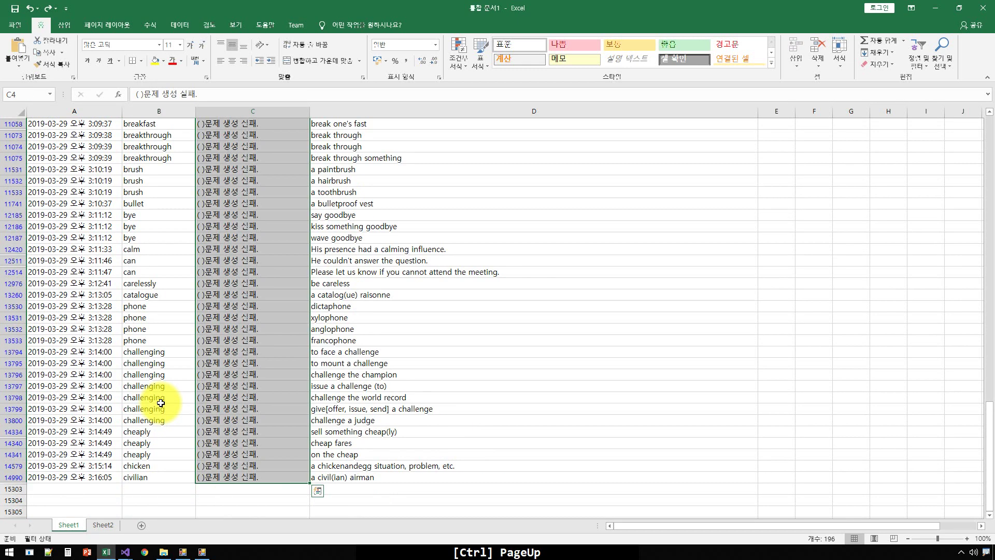
pyautogui.hotkey('ctrl', 'pagedown')
pyautogui.hotkey('ctrl', 'pageup')
pyautogui.press('Down')
pyautogui.hotkey('ctrl', 'Down')
pyautogui.press('Right')
pyautogui.press('Left')
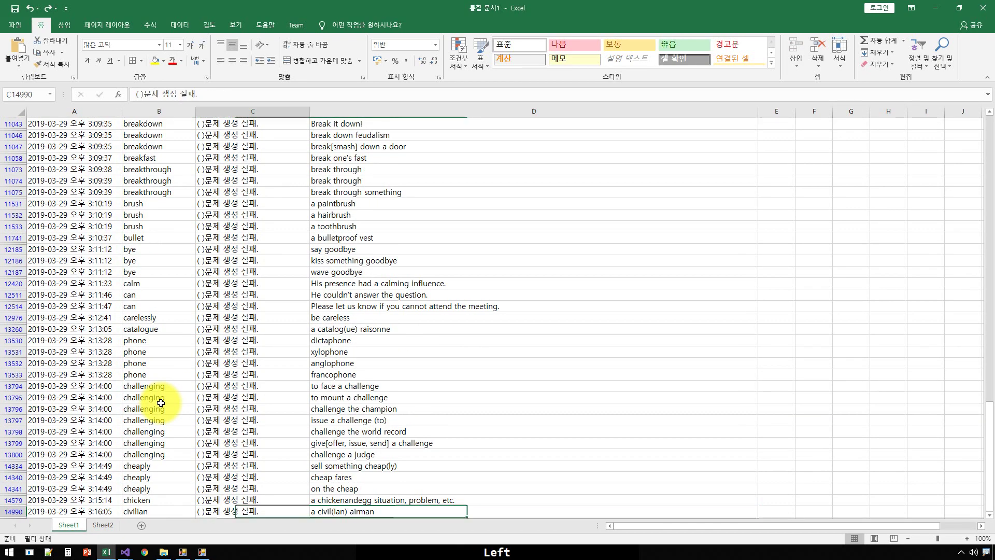
pyautogui.press('Left')
pyautogui.press('Left')
pyautogui.hotkey('ctrl', 'pagedown')
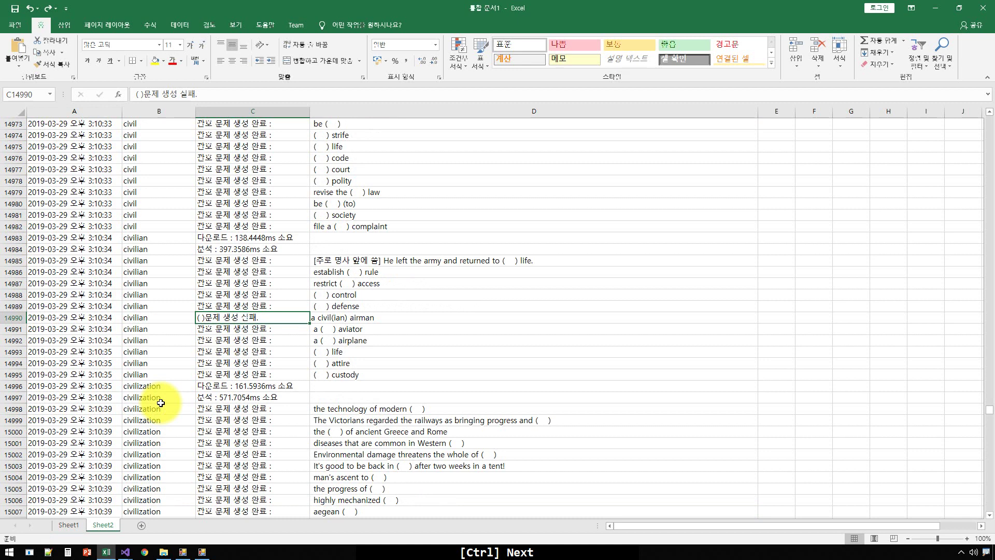
# Delete all log rows in Sheet2 from row 14991 to the end of the data
pyautogui.press('Left')
pyautogui.press('Left')
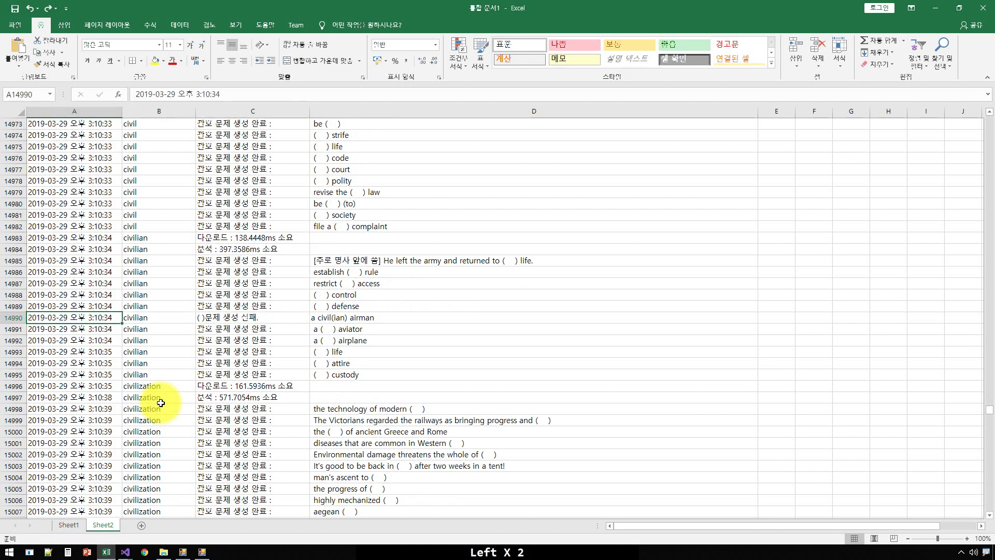
pyautogui.press('Right')
pyautogui.press('Left')
pyautogui.press('Left')
pyautogui.press('Down')
pyautogui.press('Up')
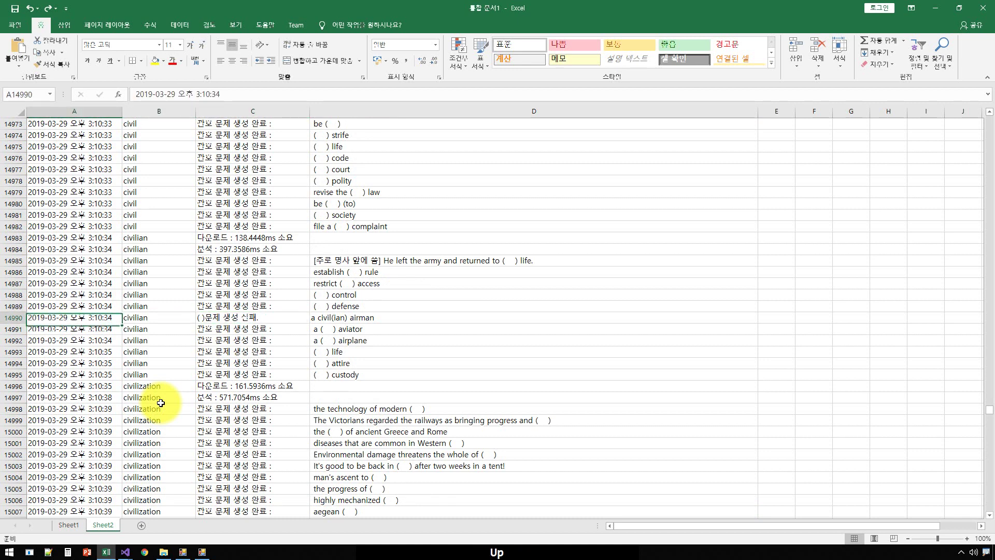
pyautogui.press('Down')
pyautogui.press('Up')
pyautogui.press('Down')
pyautogui.press('Up')
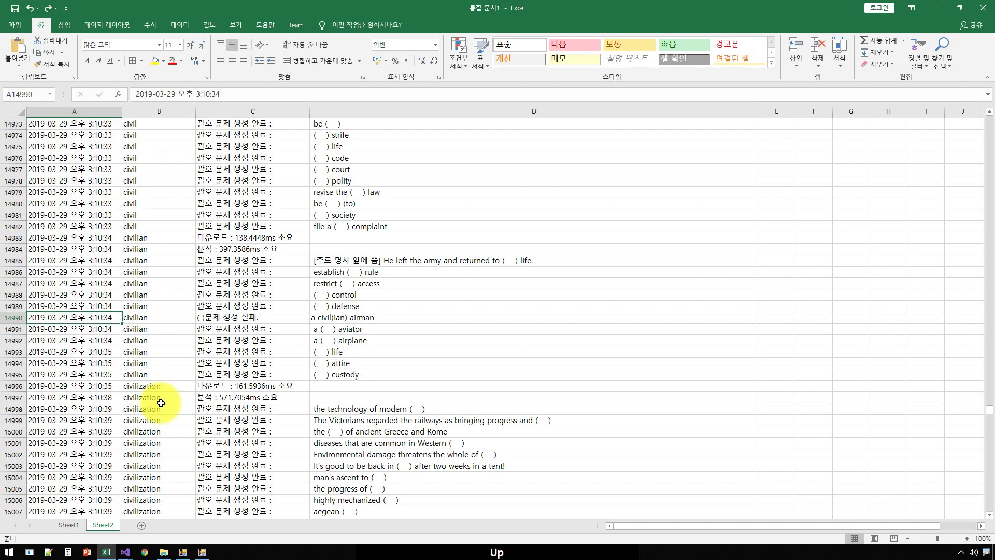
pyautogui.press('Down')
pyautogui.hotkey('ctrl', 'shift', 'Down')
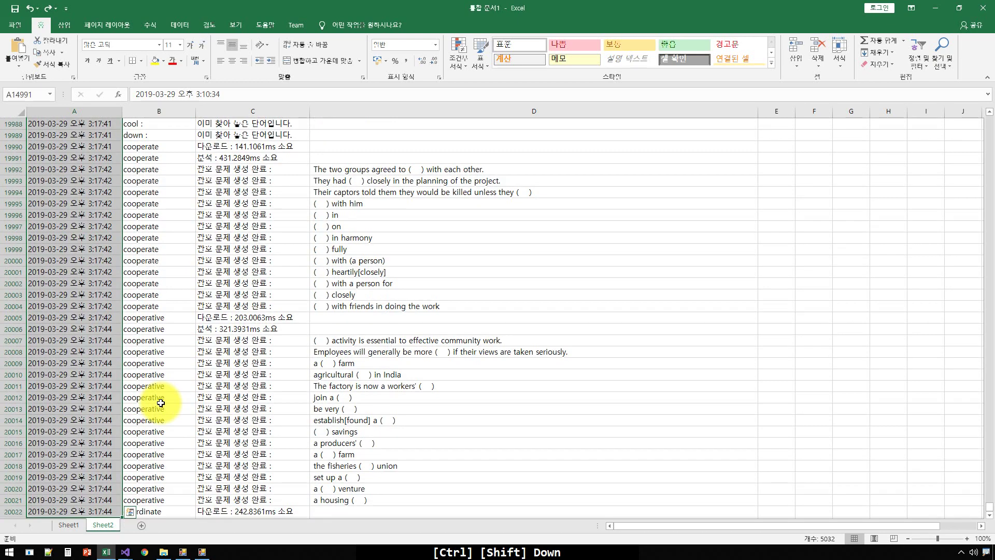
pyautogui.press('Menu')
pyautogui.click(161, 402)
pyautogui.click(162, 405)
pyautogui.press('Return')
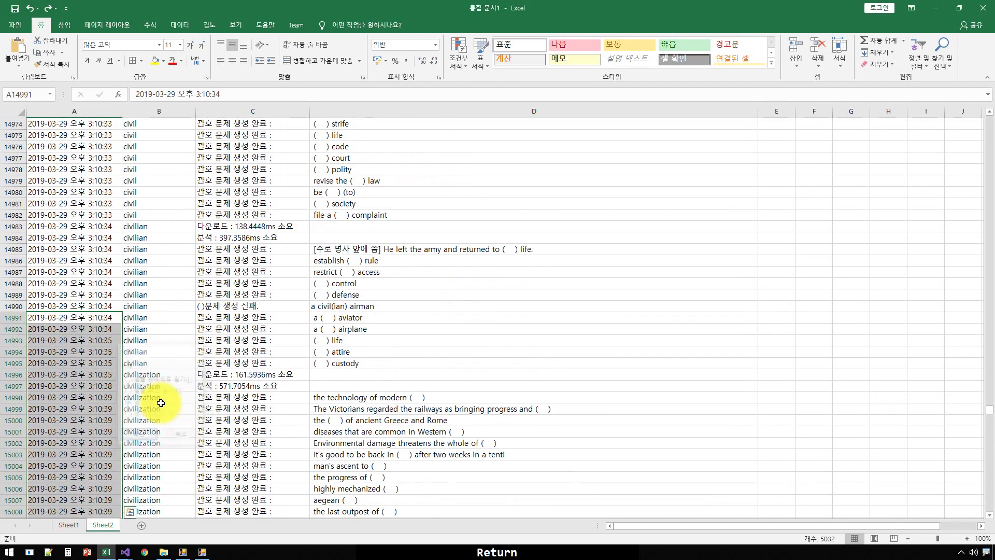
# Add a filter to Sheet2 and show only the "( )문제 생성 실패." entries in column C
pyautogui.press('Up')
pyautogui.press('Up')
pyautogui.hotkey('ctrl', 'Up')
pyautogui.hotkey('ctrl', 'Up')
pyautogui.hotkey('ctrl', 'Up')
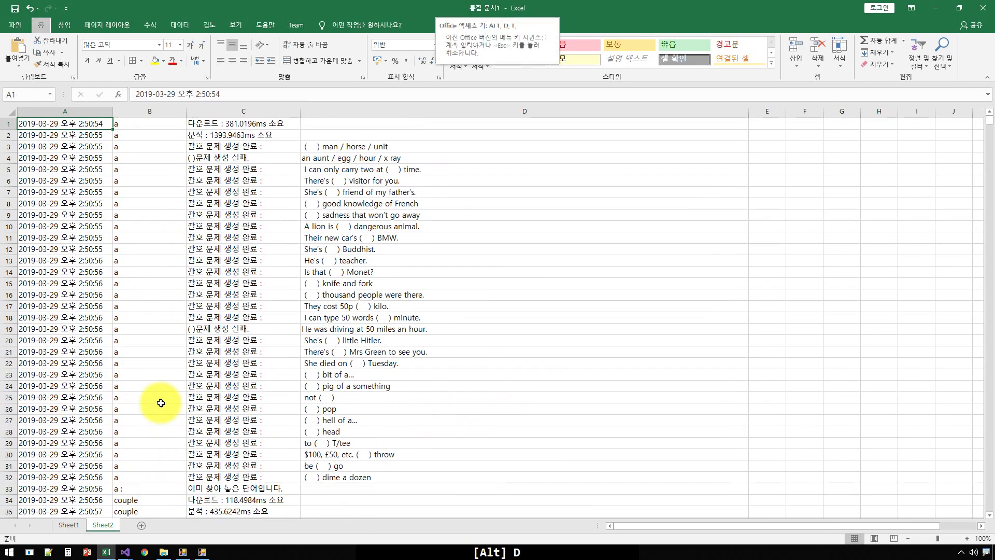
pyautogui.hotkey('ctrl', 'shift', 'l')
pyautogui.press('Right')
pyautogui.press('Right')
pyautogui.hotkey('alt', 'Down')
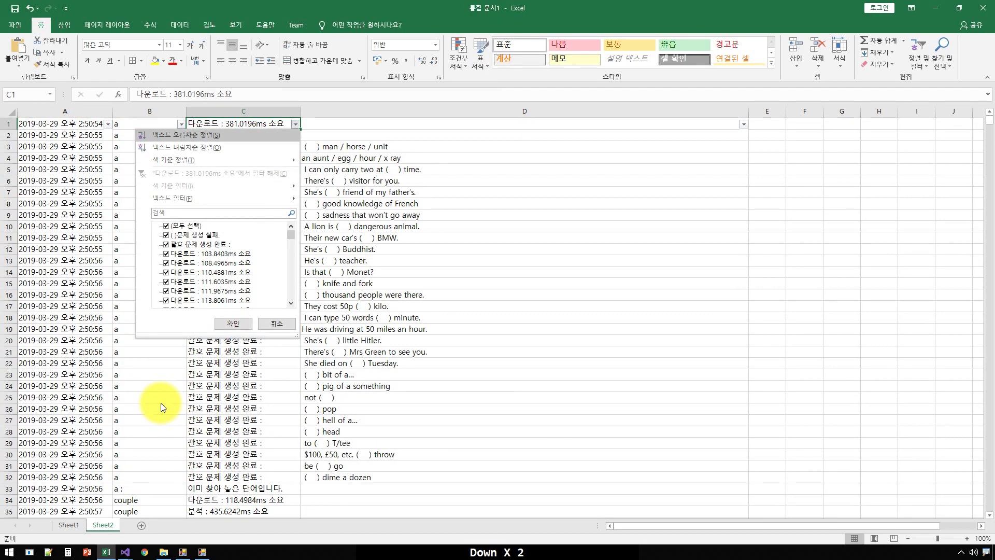
pyautogui.click(165, 226)
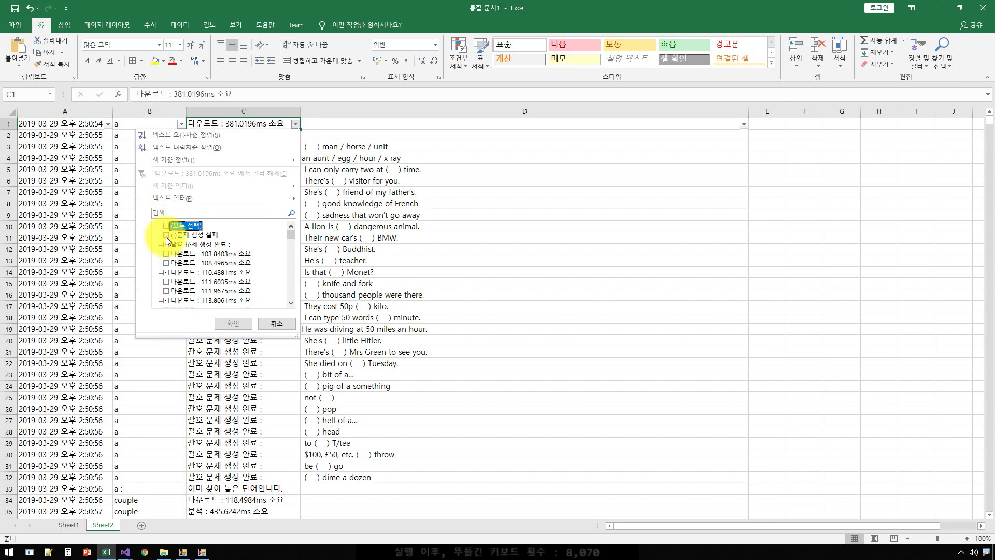
pyautogui.click(166, 235)
pyautogui.click(241, 325)
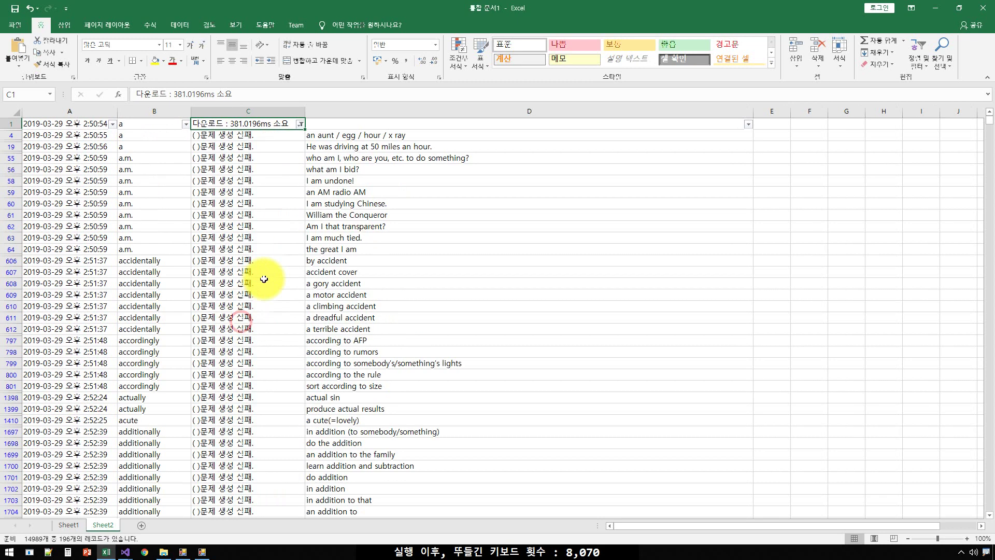
# Select the failed entries in column C of Sheet2 from row 4 to row 14990 to check their count
pyautogui.click(266, 249)
pyautogui.hotkey('ctrl', 'Up')
pyautogui.press('Down')
pyautogui.hotkey('ctrl', 'shift', 'Down')
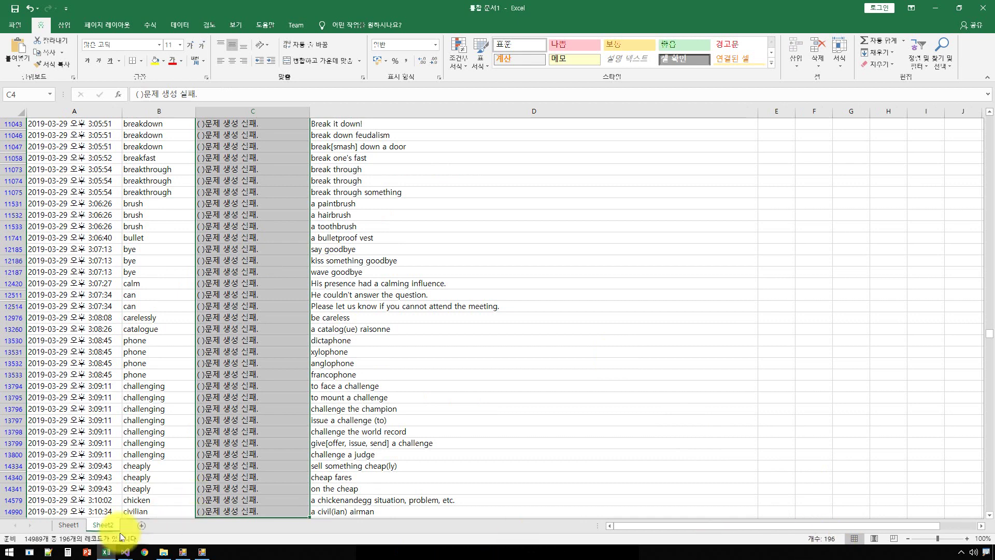
# Select the failed entries in column C of Sheet1 from row 4 to row 14990 to check their count
pyautogui.click(69, 525)
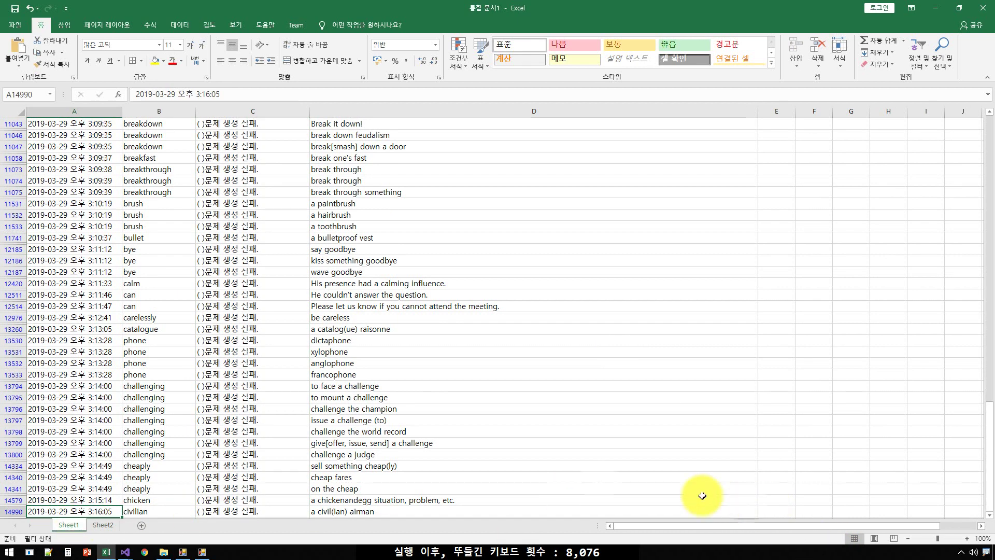
pyautogui.click(215, 437)
pyautogui.hotkey('ctrl', 'Up')
pyautogui.hotkey('ctrl', 'Up')
pyautogui.press('Down')
pyautogui.hotkey('ctrl', 'shift', 'Down')
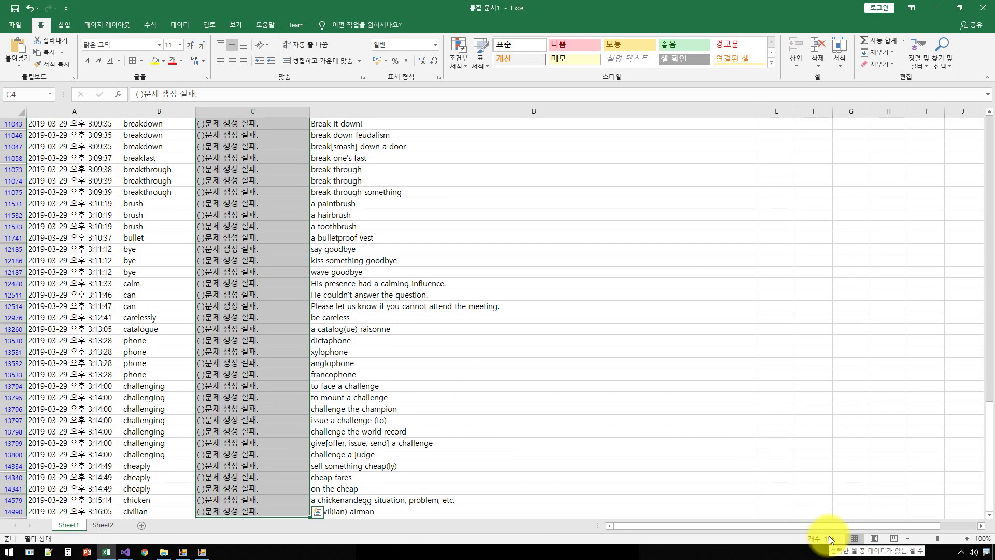
# Compare the selected failed entries and their counts between Sheet1 and Sheet2
pyautogui.click(103, 525)
pyautogui.click(68, 526)
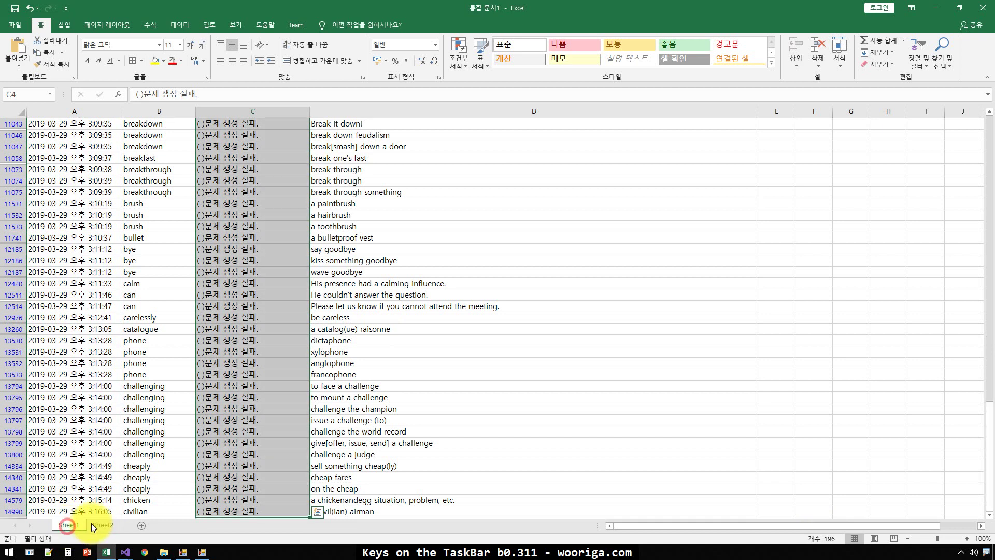
pyautogui.click(102, 525)
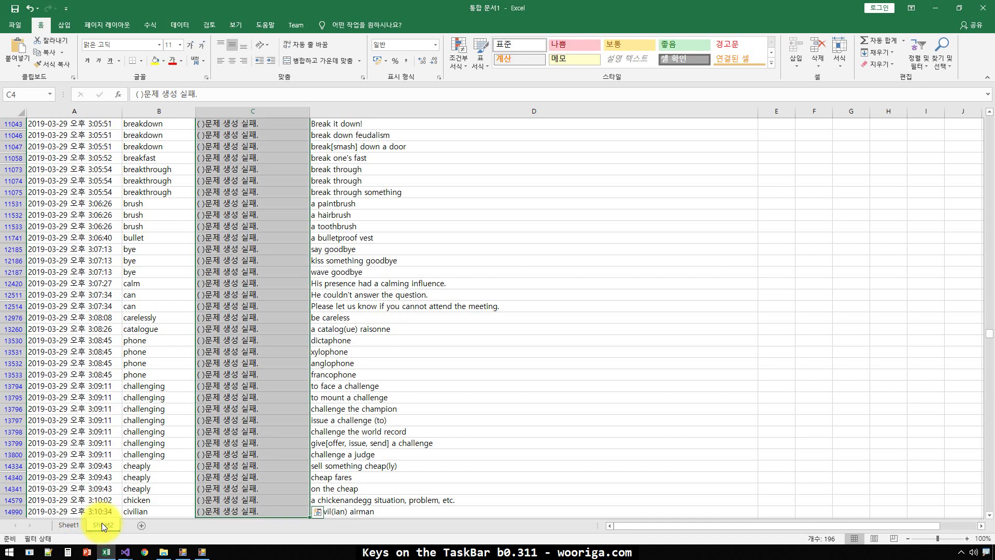
pyautogui.click(68, 525)
pyautogui.click(102, 525)
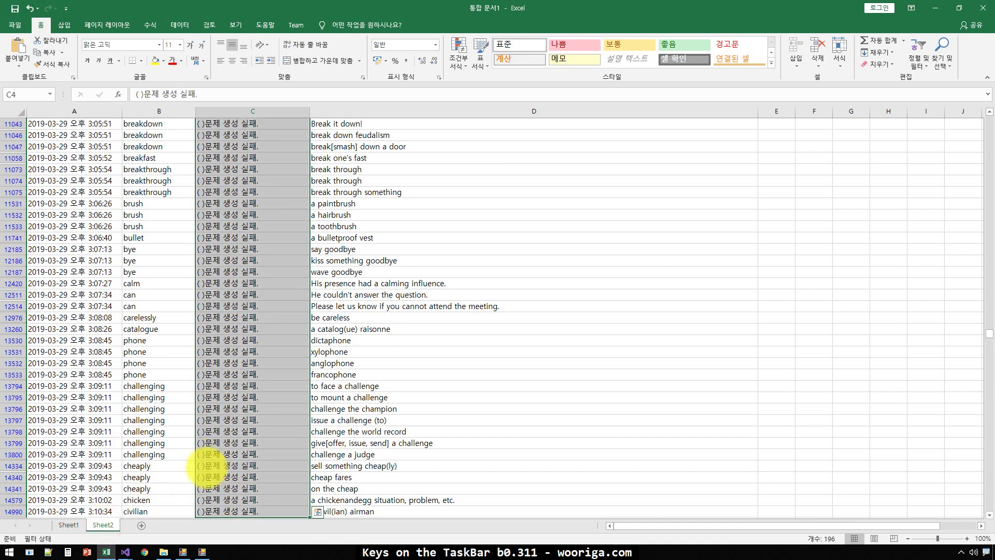
pyautogui.click(76, 524)
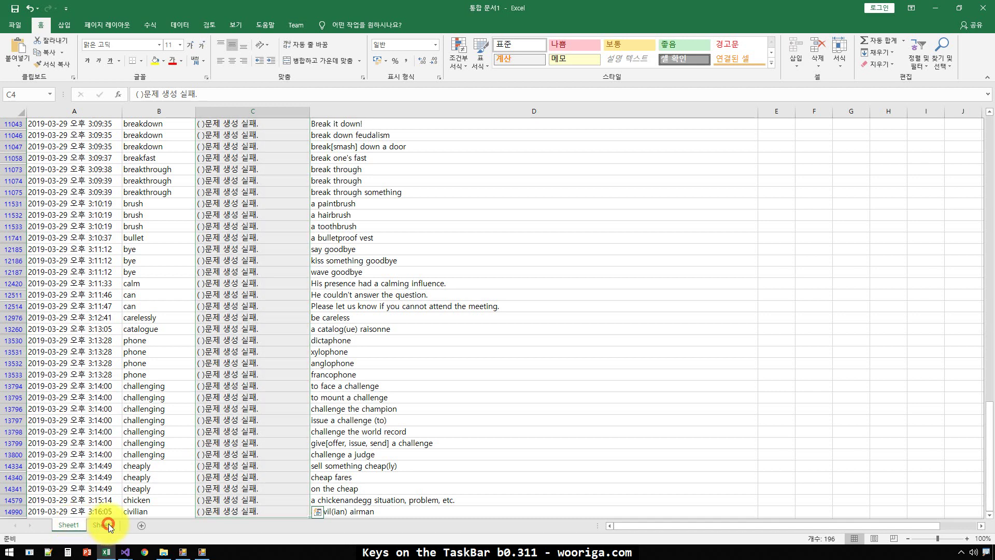
pyautogui.click(108, 523)
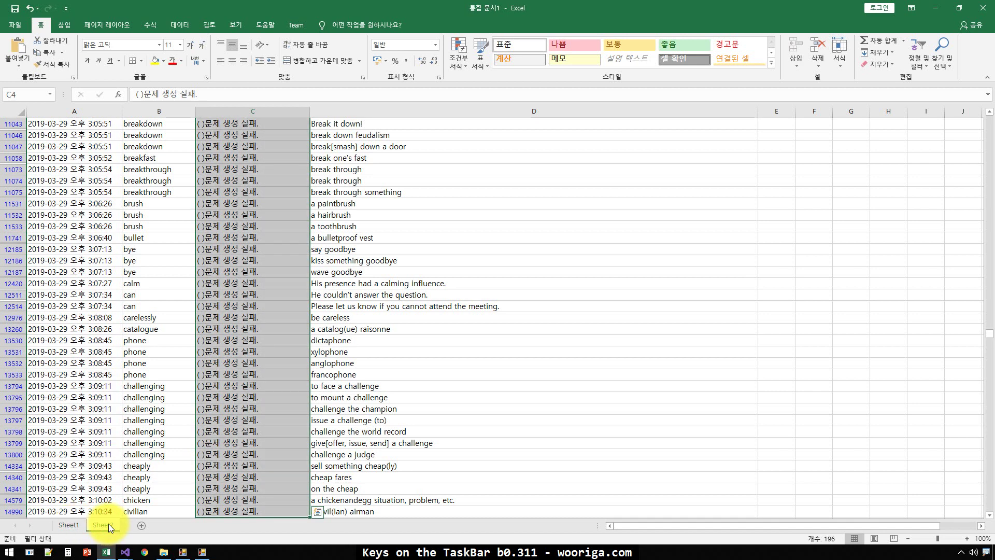
# Minimize the workbook and open Task Manager to watch the CPU load while both 암기왕 b6.0 instances process the words
pyautogui.click(935, 8)
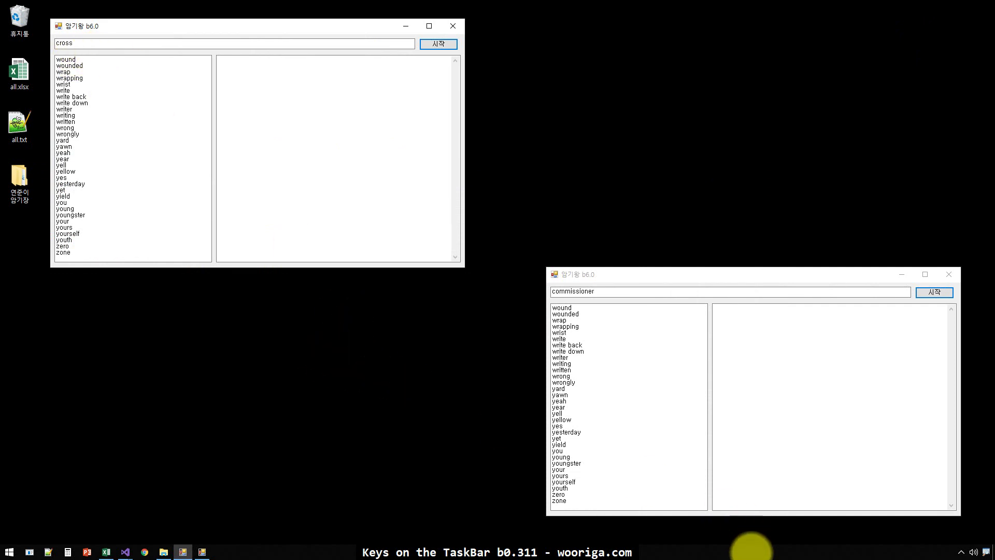
pyautogui.hotkey('ctrl', 'shift', 'Escape')
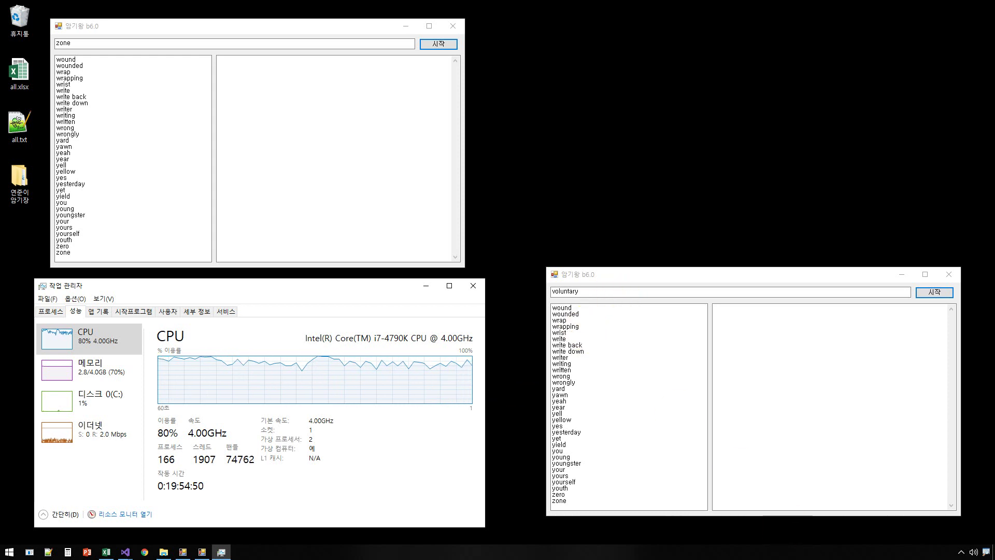
pyautogui.click(563, 482)
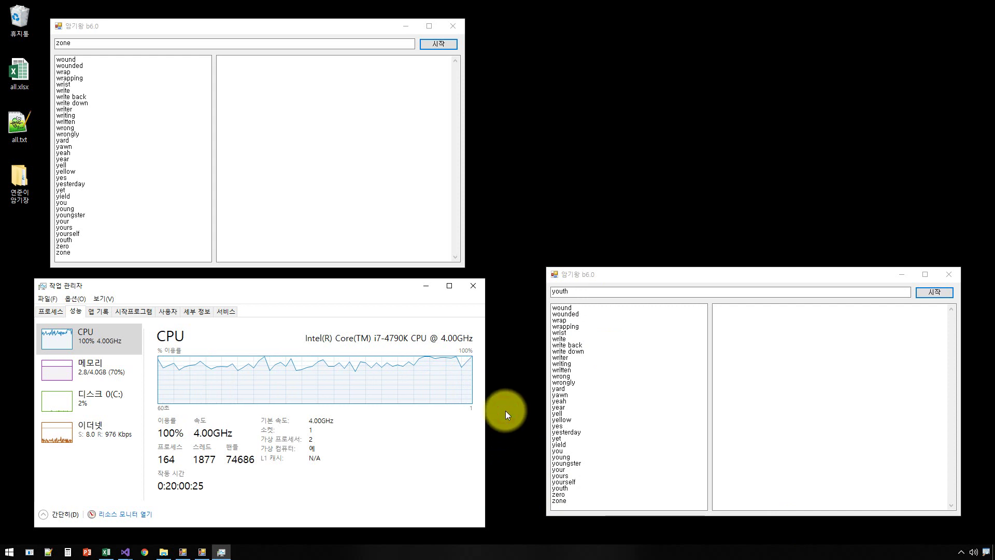
pyautogui.click(501, 350)
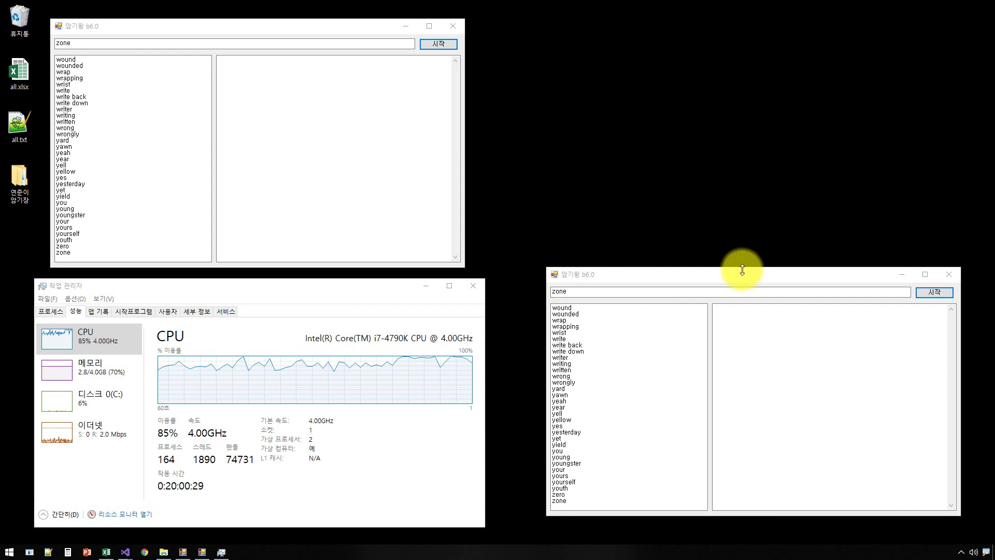
# Close both 암기왕 b6.0 windows, Task Manager and Visual Studio
pyautogui.moveTo(736, 275); pyautogui.dragTo(696, 224)
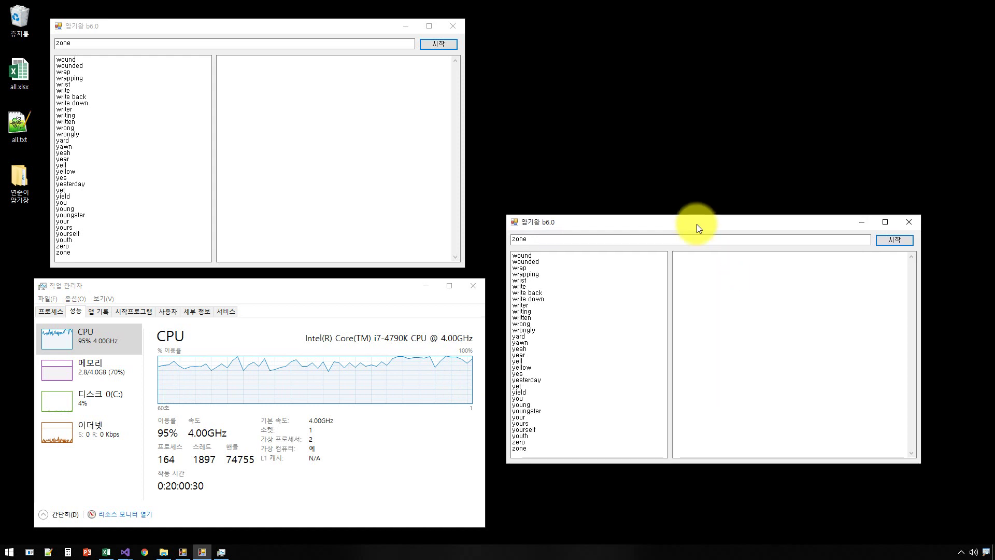
pyautogui.click(910, 222)
pyautogui.click(458, 26)
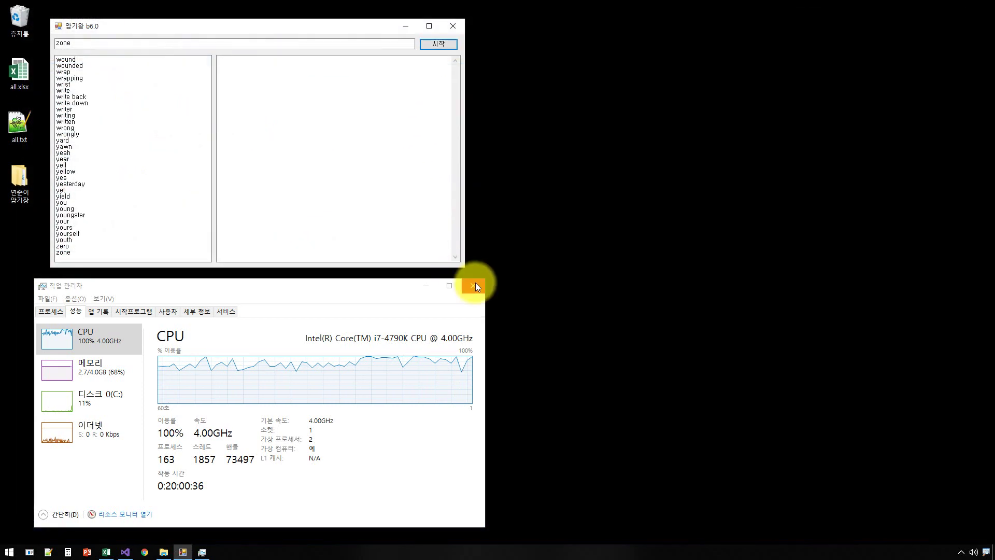
pyautogui.click(473, 286)
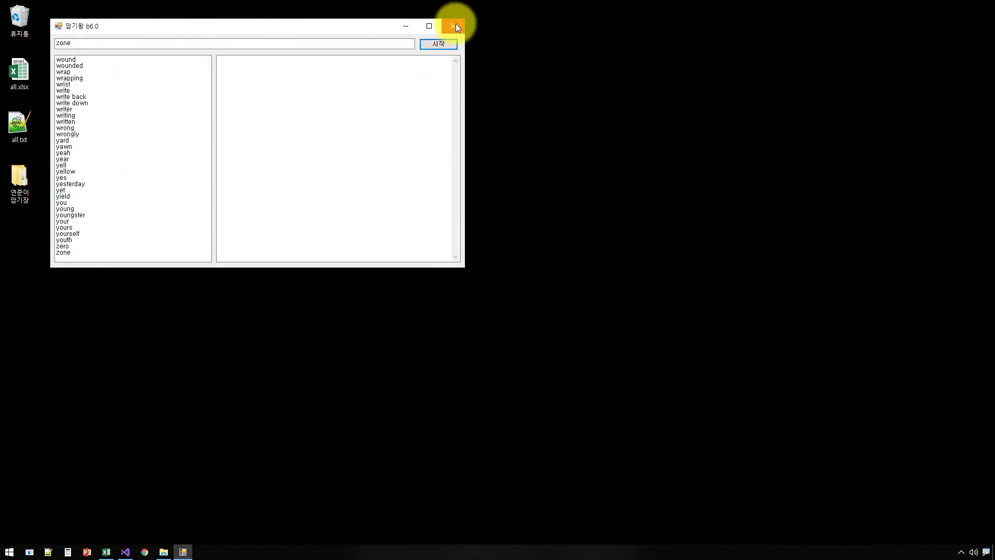
pyautogui.click(455, 24)
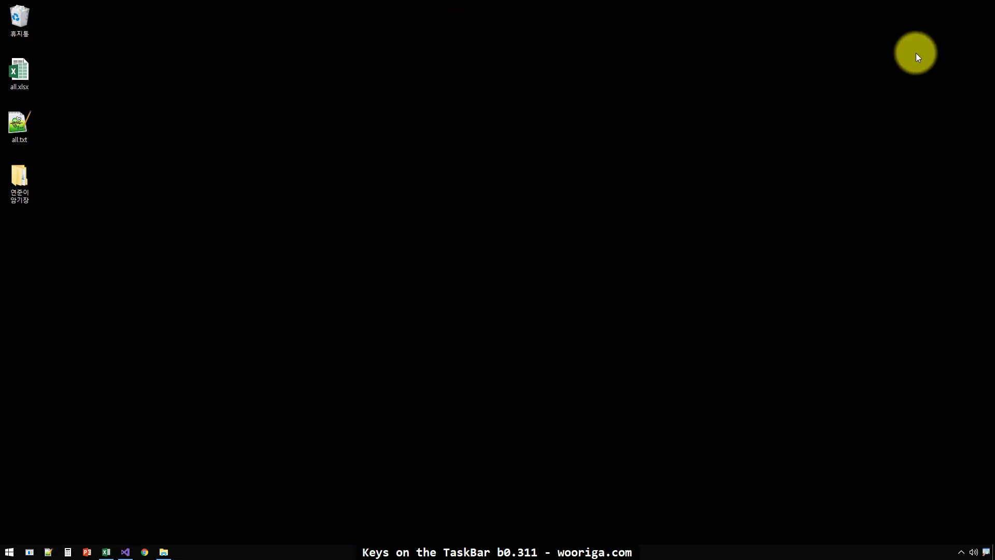
pyautogui.click(125, 552)
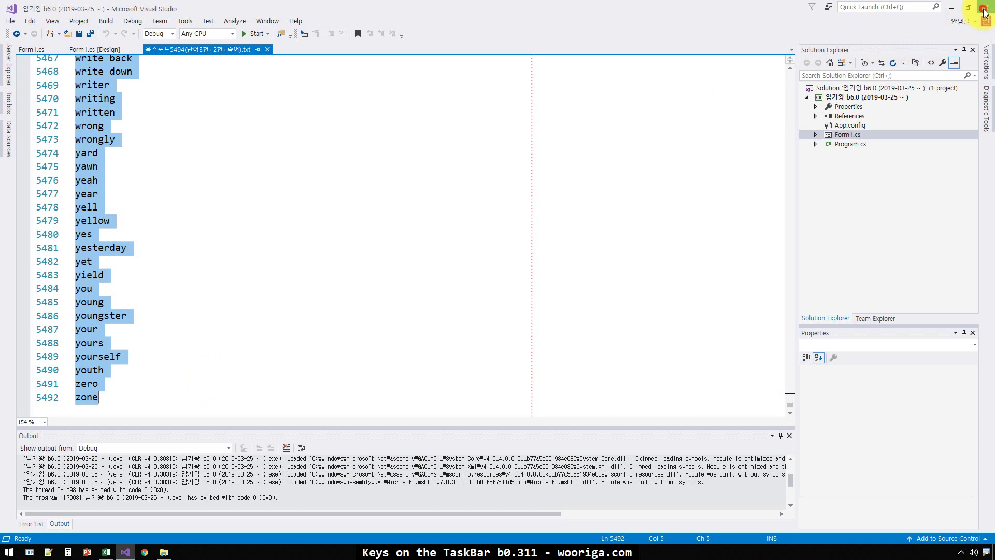
# Switch to File Explorer and copy log.txt from the 암기왕 b6.0 Debug folder to the desktop
pyautogui.click(164, 553)
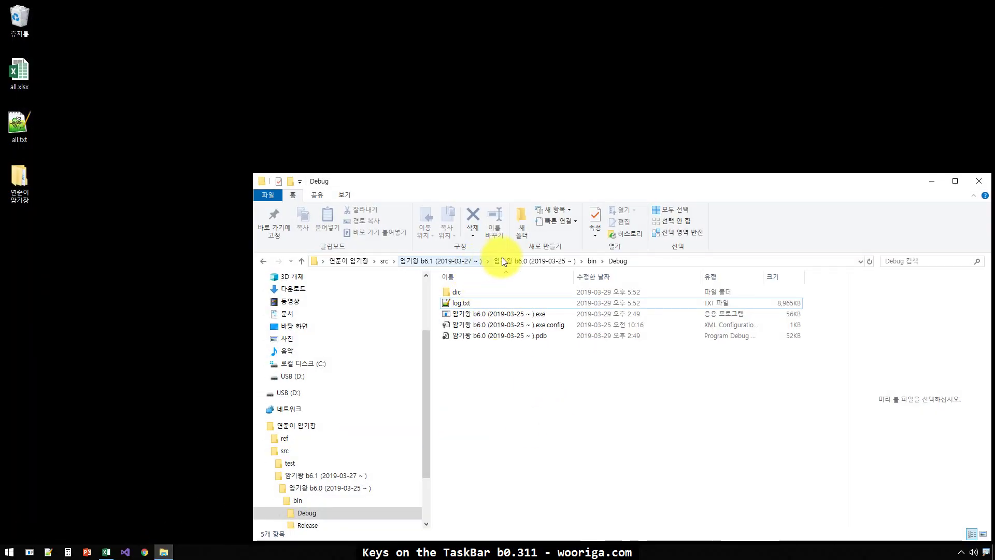
pyautogui.hotkey('ctrl', '1')
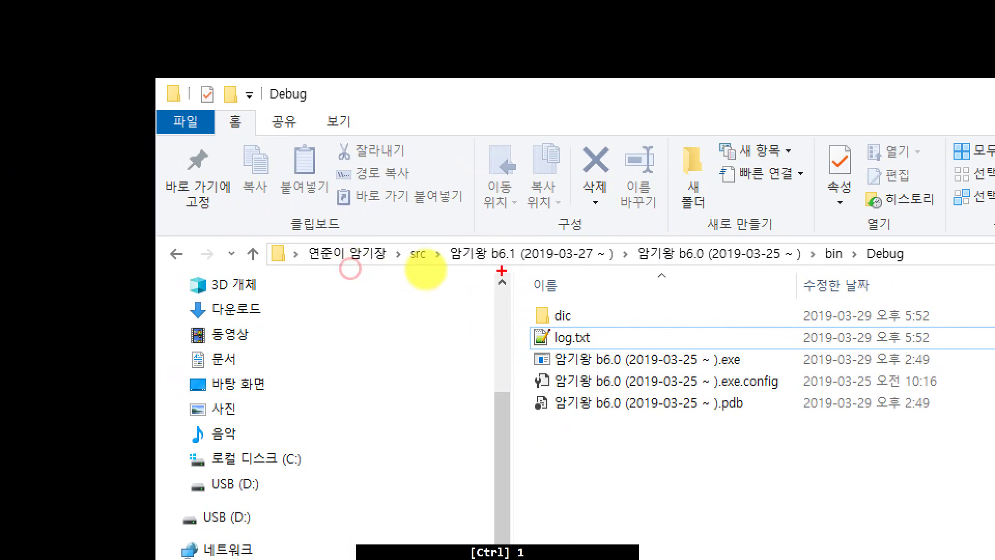
pyautogui.moveTo(501, 270)
pyautogui.mouseDown()
pyautogui.moveTo(477, 228)
pyautogui.moveTo(495, 283)
pyautogui.mouseUp()
pyautogui.press('Escape')
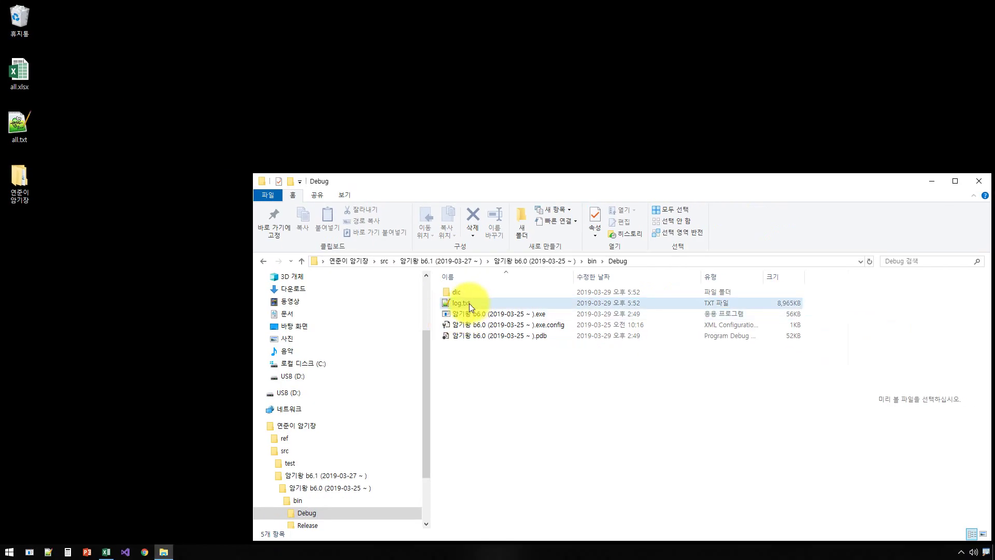
pyautogui.click(468, 303)
pyautogui.hotkey('ctrl', 'c')
pyautogui.click(152, 296)
pyautogui.hotkey('ctrl', 'v')
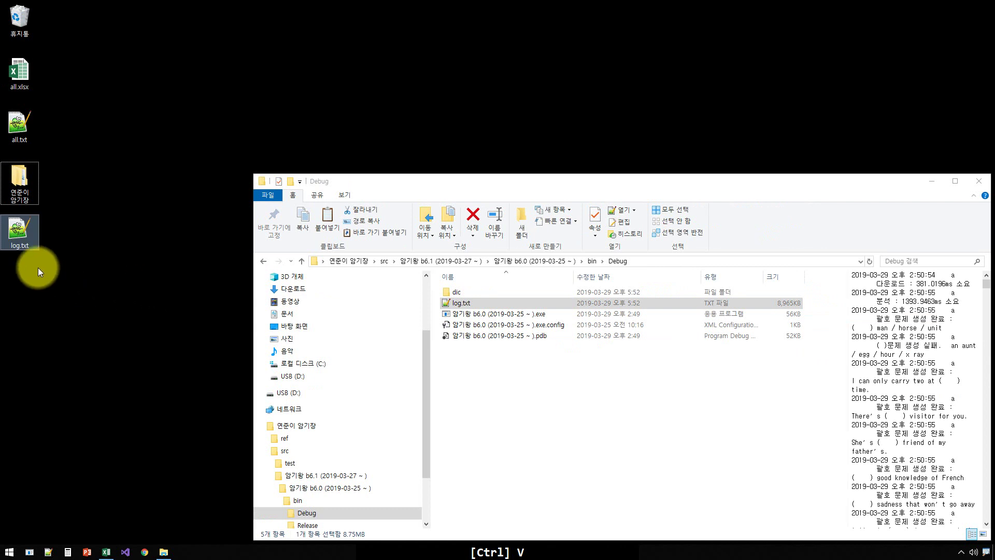
# Rename the log.txt copy on the desktop to 불규칙 동사 적용.txt
pyautogui.press('Hangul')
pyautogui.write('불규칙')
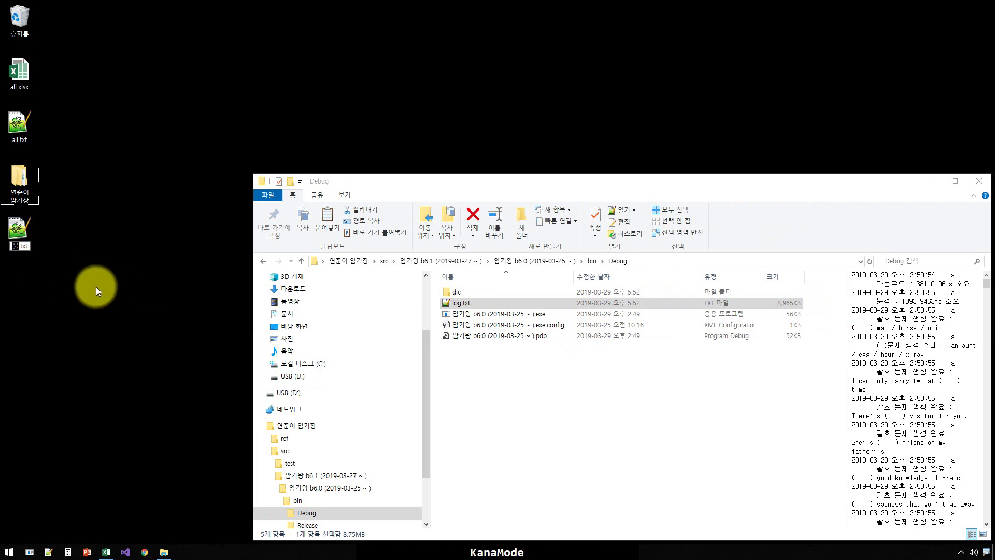
pyautogui.write(' 동사 정')
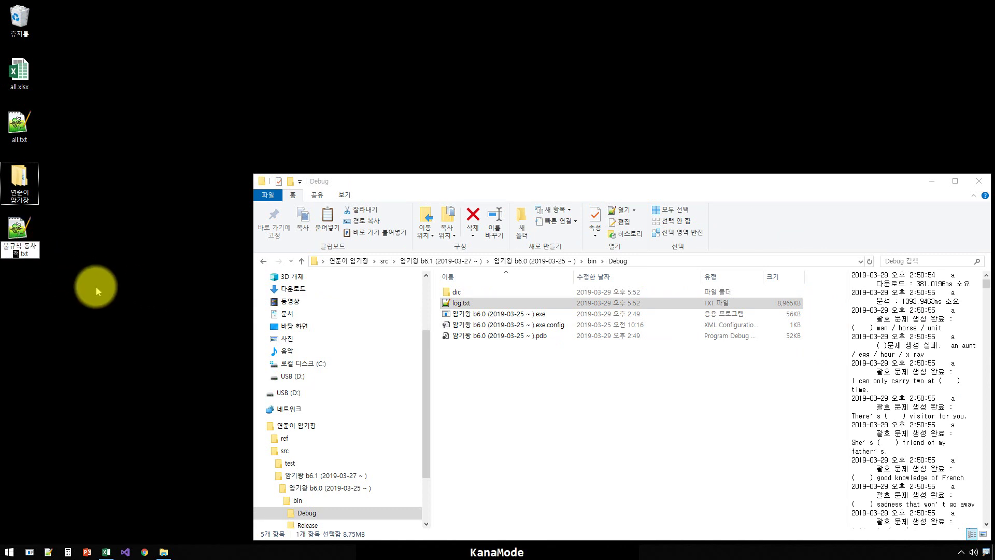
pyautogui.write('용')
pyautogui.press('Return')
# Copy log.txt from the bin\Debug folder inside 암기왕 b6.2 (2019-03-27 ~ ) to the desktop
pyautogui.click(489, 487)
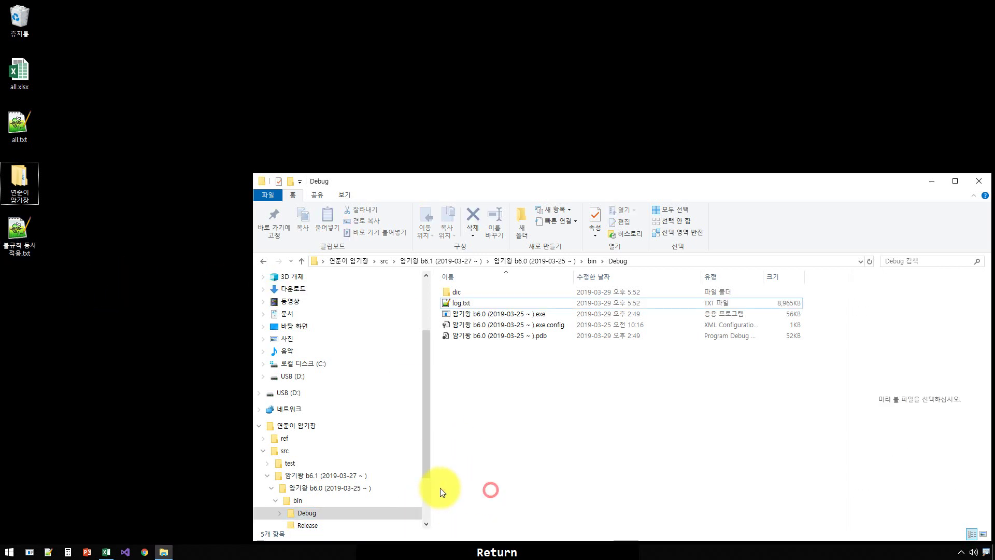
pyautogui.click(268, 476)
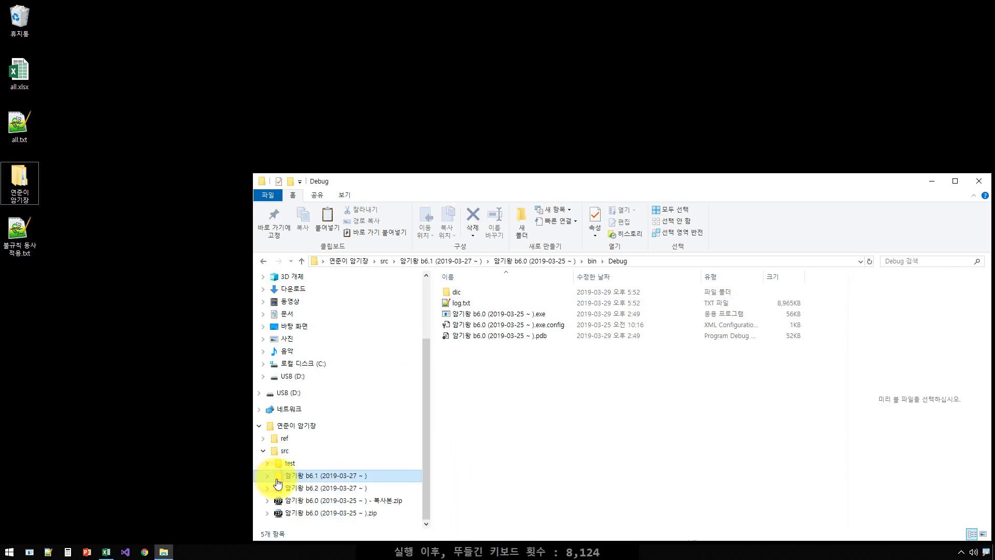
pyautogui.click(322, 488)
pyautogui.click(510, 434)
pyautogui.doubleClick(468, 291)
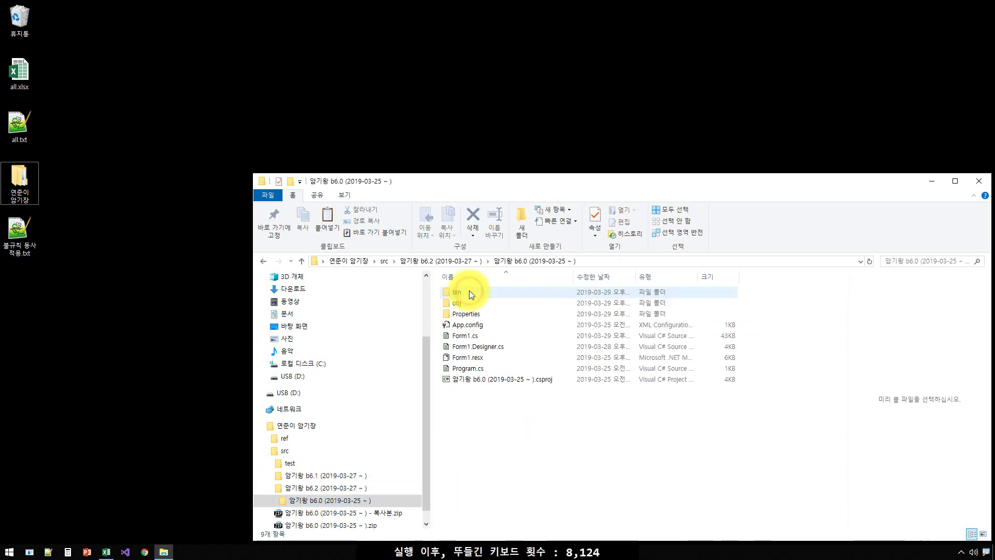
pyautogui.doubleClick(461, 293)
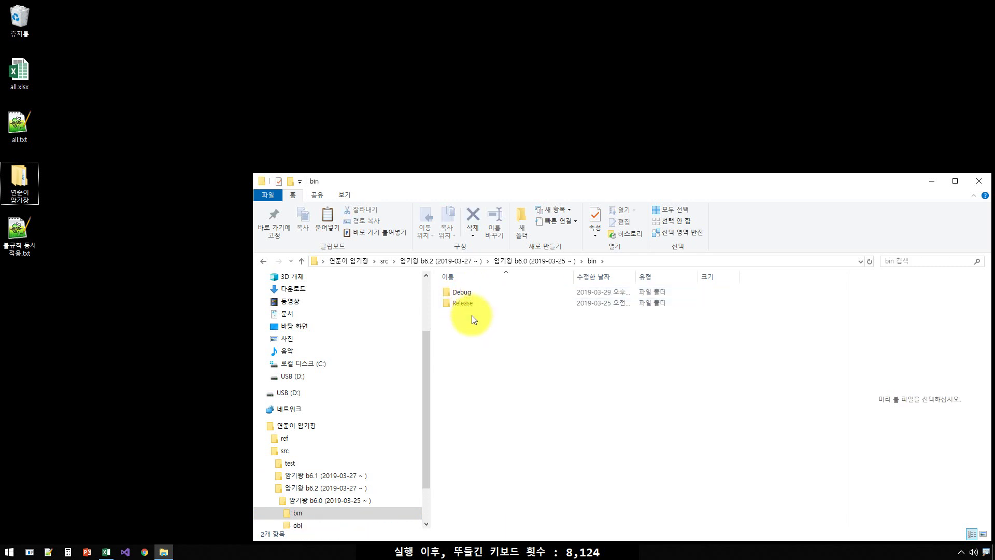
pyautogui.doubleClick(467, 295)
pyautogui.click(469, 303)
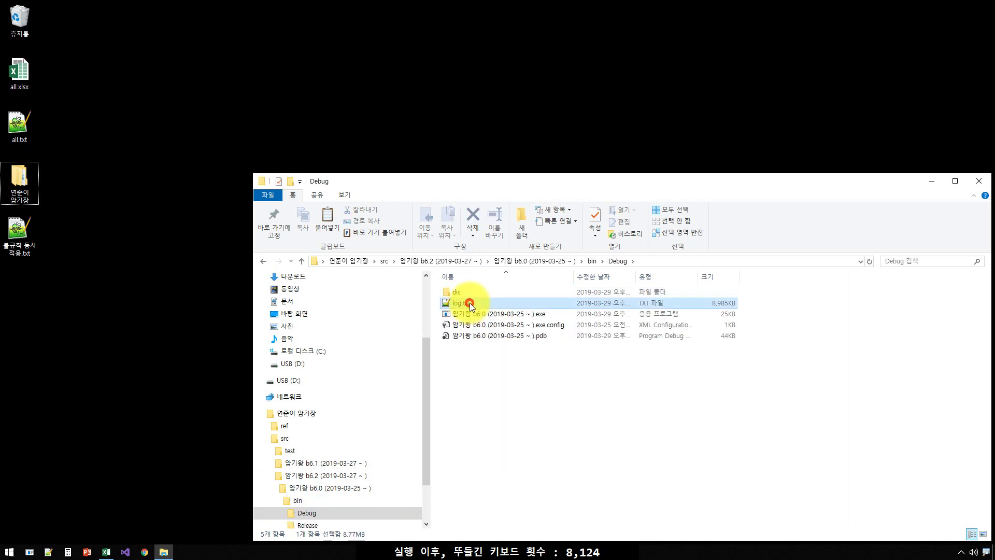
pyautogui.hotkey('ctrl', 'c')
pyautogui.click(80, 361)
pyautogui.hotkey('ctrl', 'v')
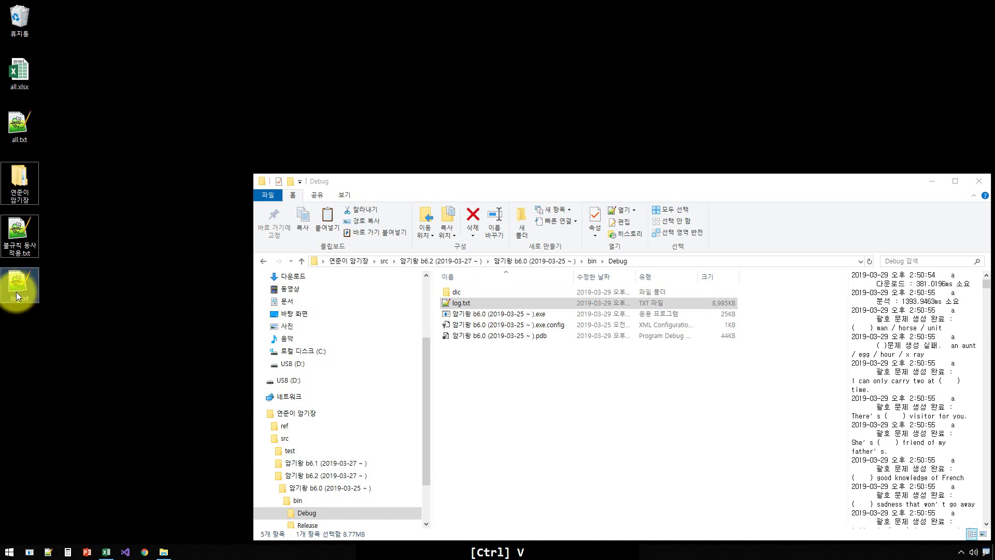
# Rename the newly copied desktop log.txt to 불규칙 동사 미적용.txt and close File Explorer
pyautogui.press('F2')
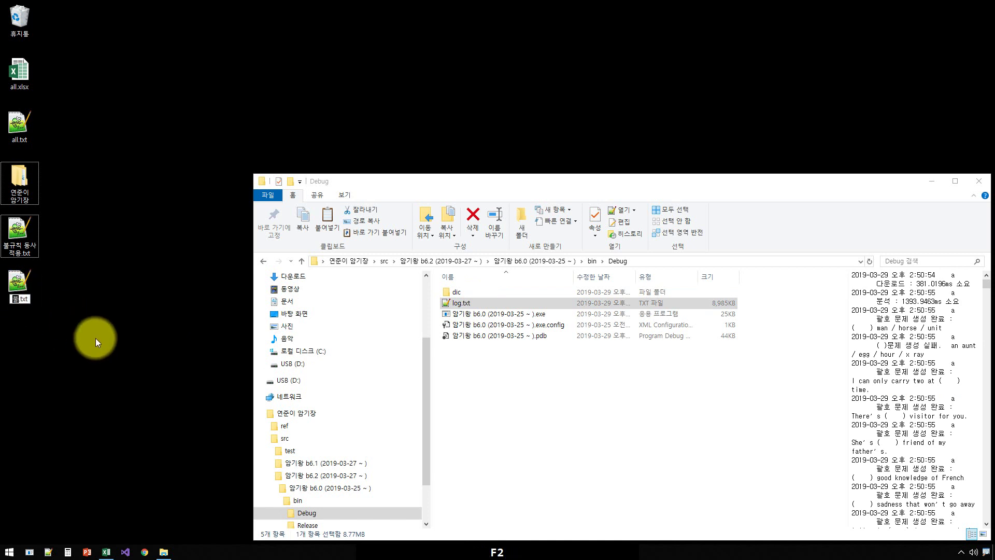
pyautogui.write('불규칙 동')
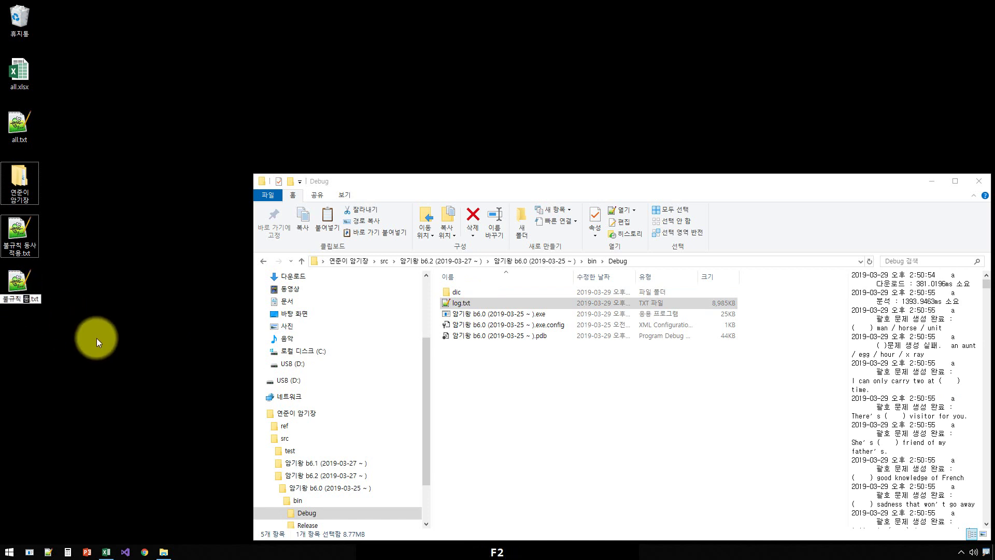
pyautogui.write('사 미적')
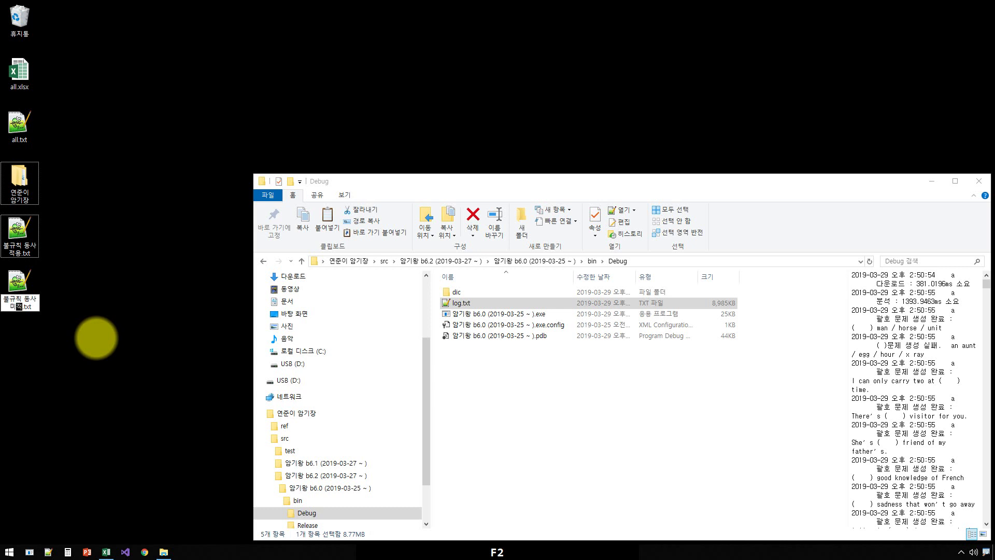
pyautogui.write('용')
pyautogui.press('Return')
pyautogui.click(621, 406)
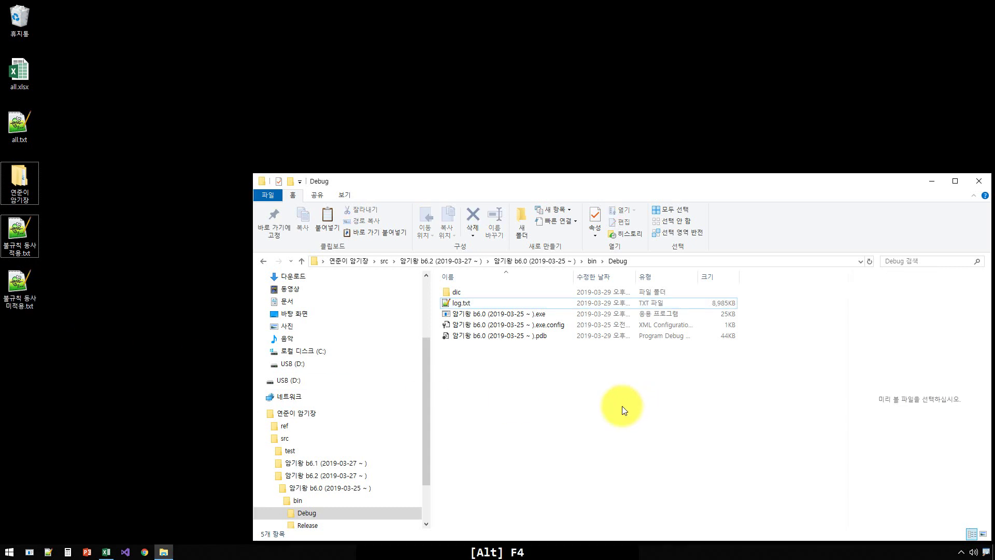
pyautogui.hotkey('alt', 'F4')
# Open 불규칙 동사 적용.txt from the desktop in Notepad++ and copy its entire text
pyautogui.doubleClick(28, 242)
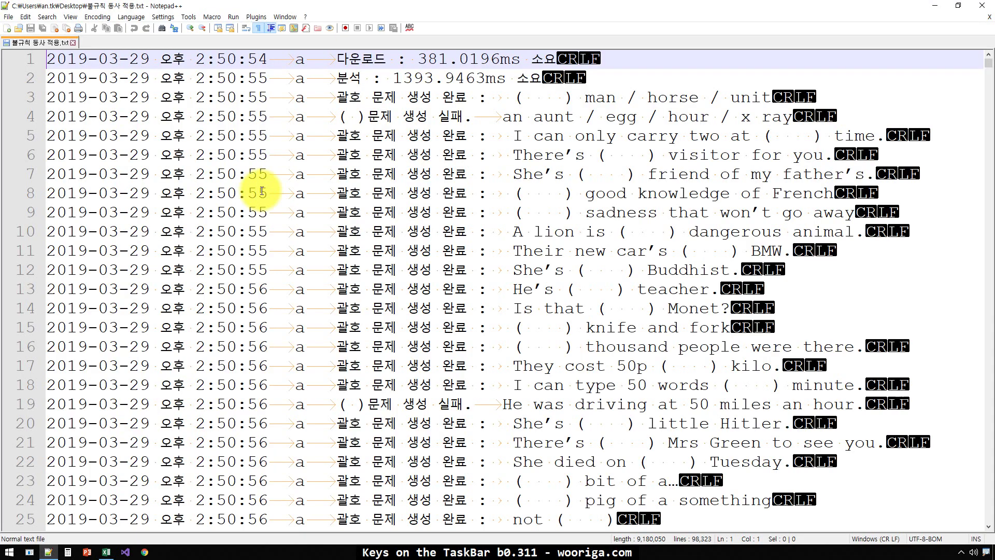
pyautogui.click(311, 254)
pyautogui.hotkey('ctrl', 'a')
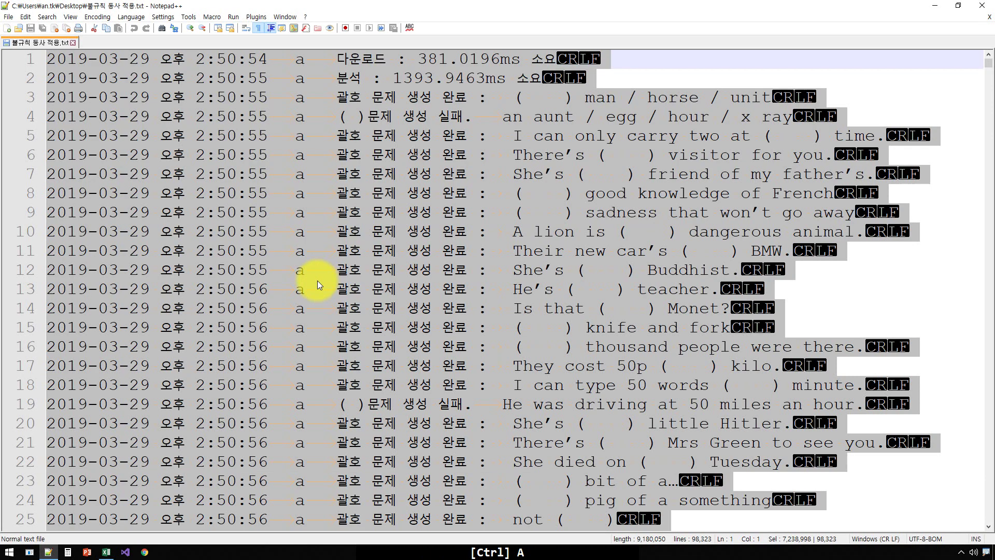
# Switch to the Excel workbook and remove the AutoFilter from Sheet1
pyautogui.click(106, 550)
pyautogui.click(66, 525)
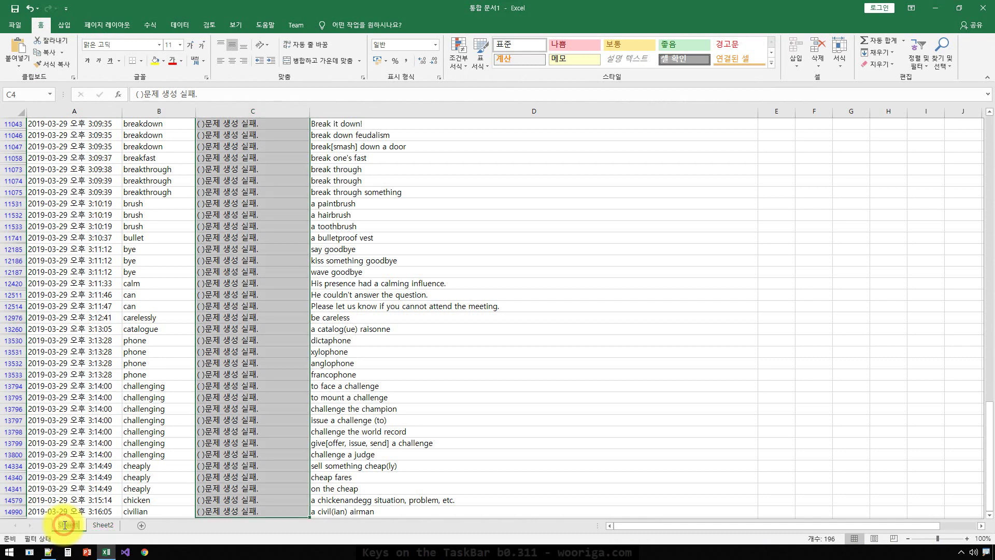
pyautogui.click(87, 453)
pyautogui.hotkey('alt', 'd')
pyautogui.press('f')
pyautogui.press('f')
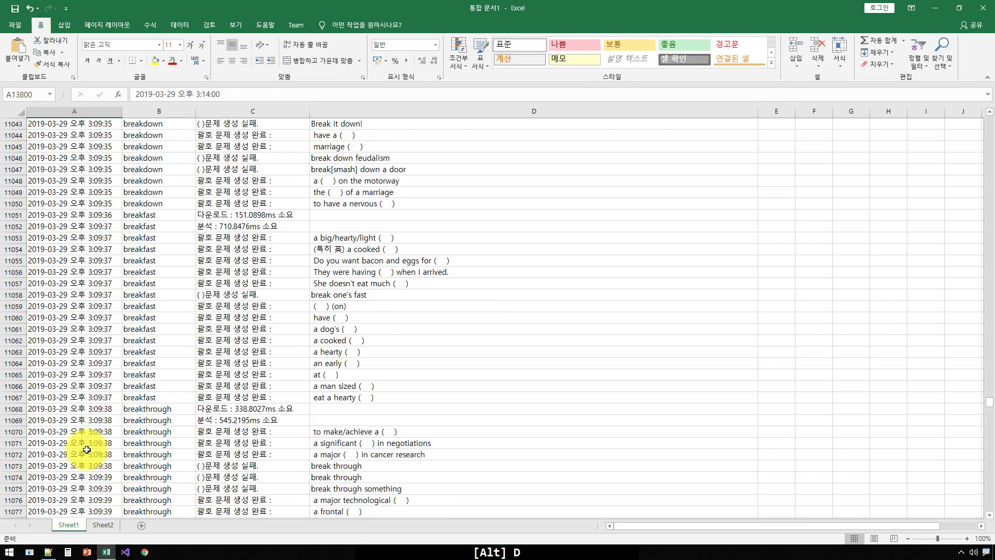
# Clear all of Sheet1 and paste the copied 불규칙 동사 적용 log text starting at cell A1
pyautogui.hotkey('ctrl', 'a')
pyautogui.hotkey('ctrl', 'a')
pyautogui.press('Delete')
pyautogui.press('Delete')
pyautogui.hotkey('ctrl', 'Home')
pyautogui.hotkey('ctrl', 'Home')
pyautogui.hotkey('ctrl', 'Home')
pyautogui.hotkey('ctrl', 'Home')
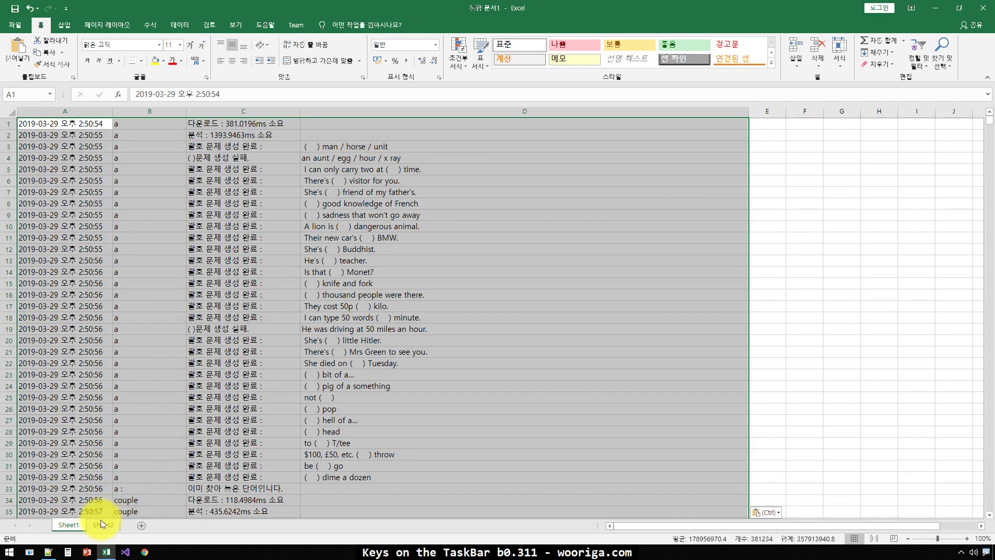
# Delete all contents of Sheet2, including the filtered-out rows, and return to cell A1
pyautogui.click(101, 525)
pyautogui.click(178, 193)
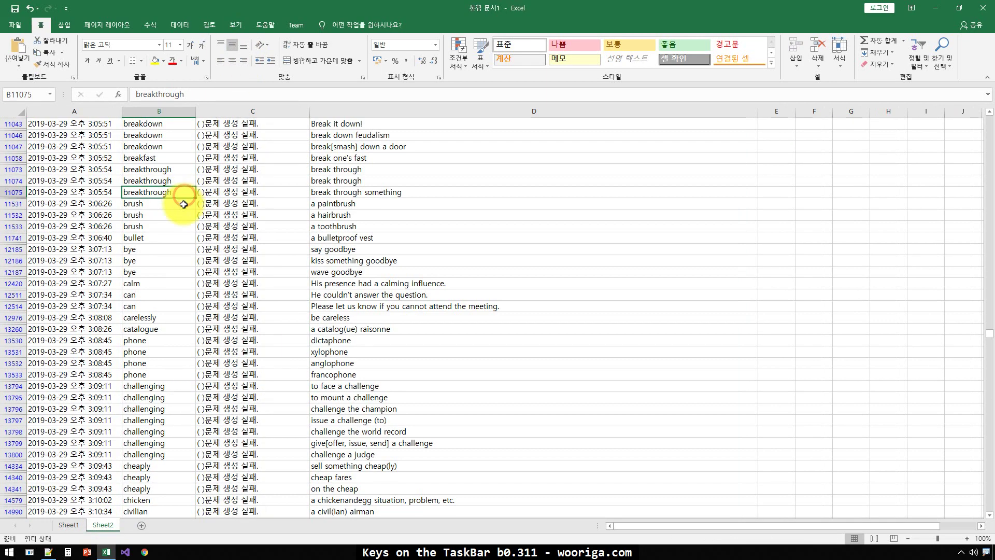
pyautogui.hotkey('ctrl', 'a')
pyautogui.hotkey('ctrl', 'a')
pyautogui.hotkey('ctrl', 'a')
pyautogui.press('Delete')
pyautogui.press('Delete')
pyautogui.press('Delete')
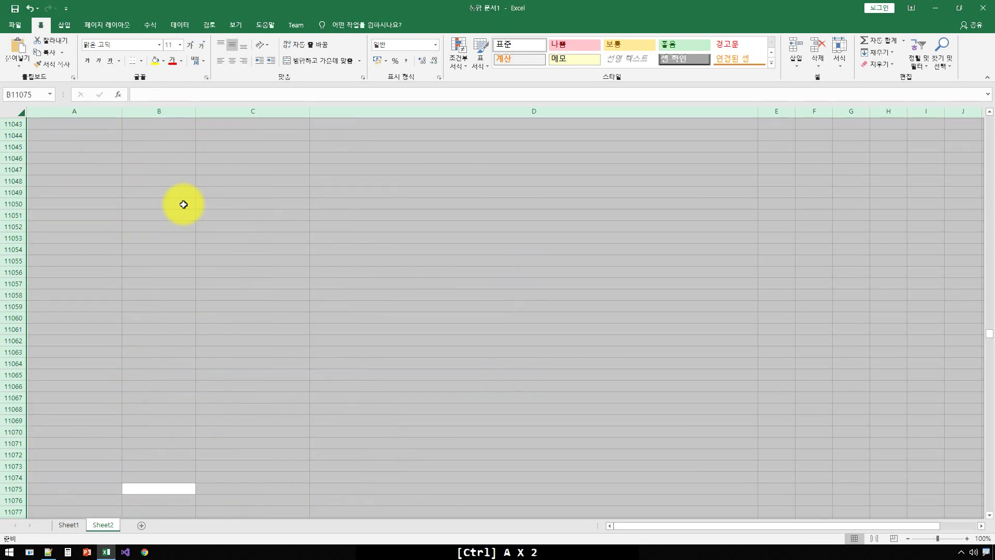
pyautogui.hotkey('ctrl', 'Home')
pyautogui.hotkey('ctrl', 'Home')
pyautogui.hotkey('ctrl', 'Home')
pyautogui.hotkey('ctrl', 'Home')
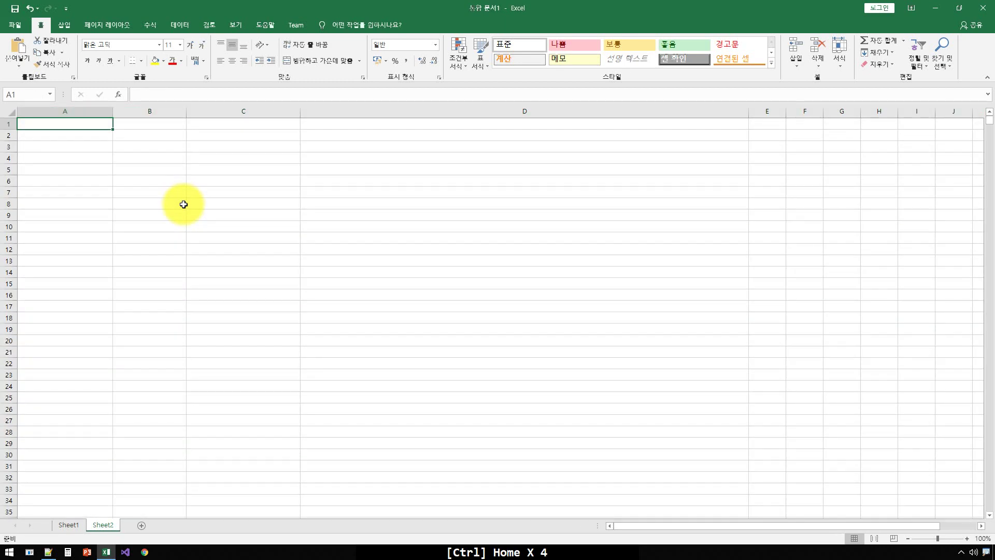
pyautogui.hotkey('alt', '0')
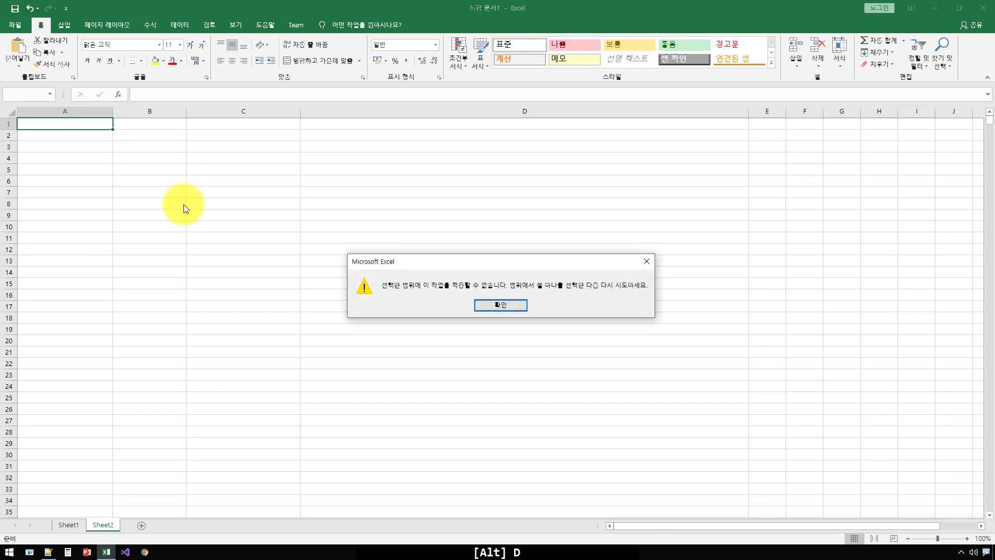
pyautogui.press('Escape')
pyautogui.press('Escape')
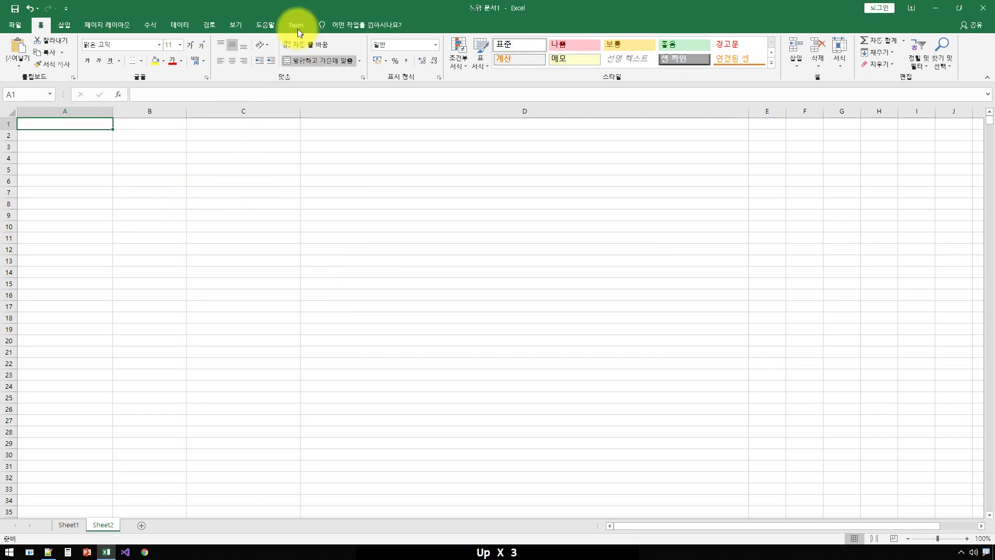
# Try to load 불규칙 동사 미적용.txt directly into Excel from the desktop, and close the extra workbook
pyautogui.doubleClick(296, 7)
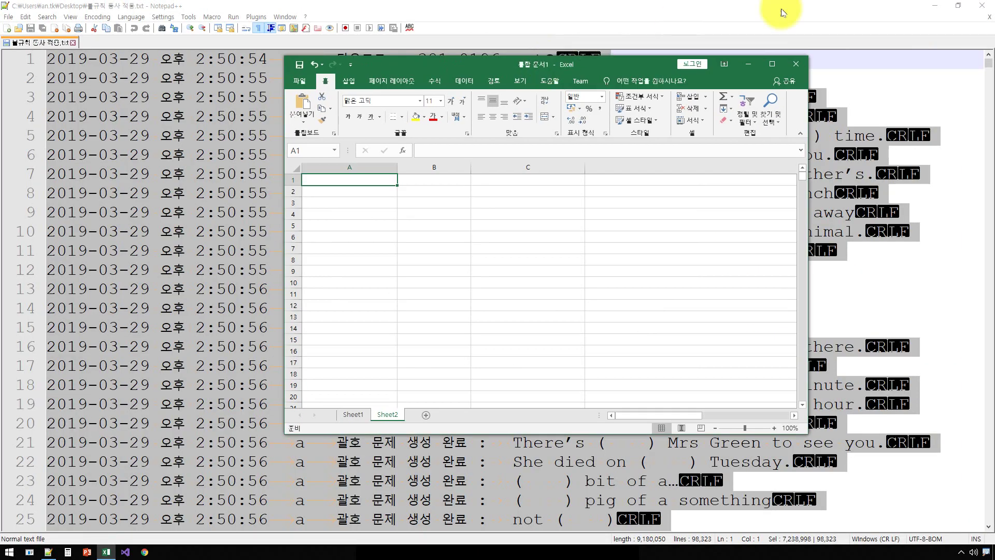
pyautogui.click(934, 5)
pyautogui.click(202, 230)
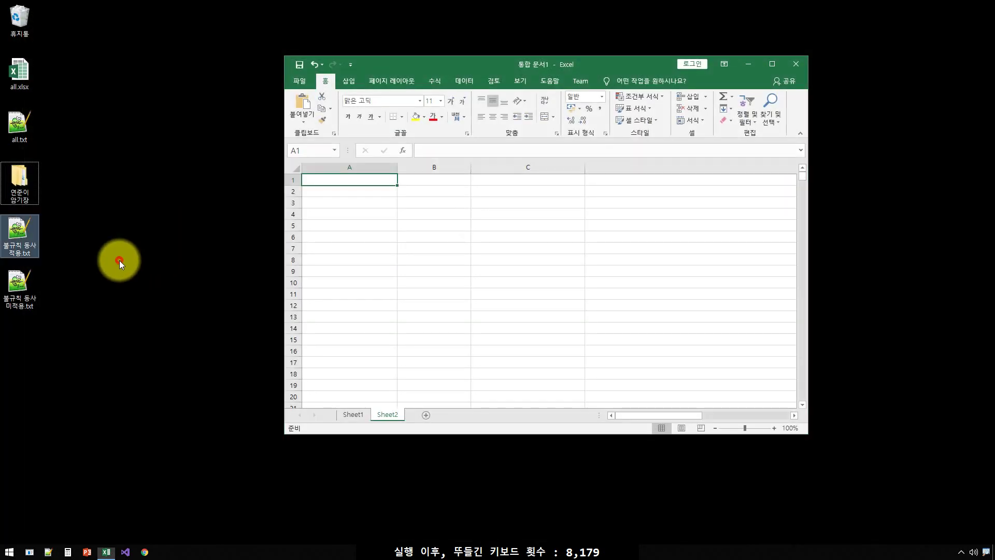
pyautogui.click(21, 285)
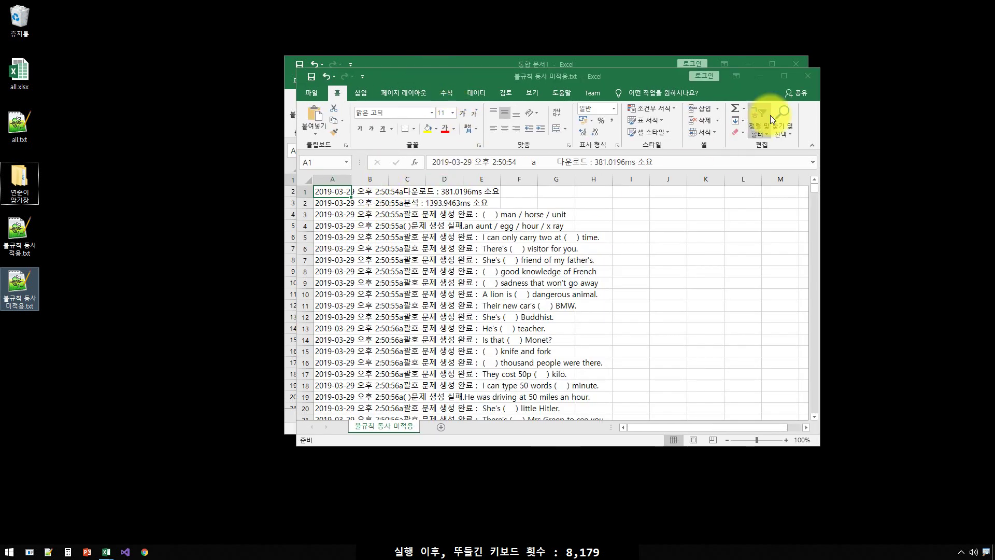
pyautogui.click(807, 76)
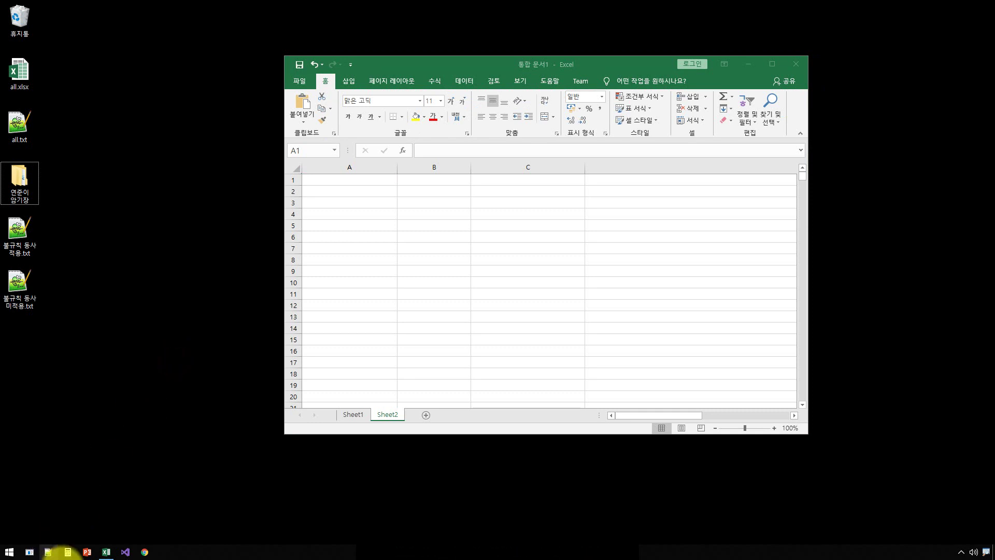
# Copy the entire text of 불규칙 동사 미적용.txt from Notepad++ and paste it into Sheet2 at cell A1
pyautogui.doubleClick(19, 287)
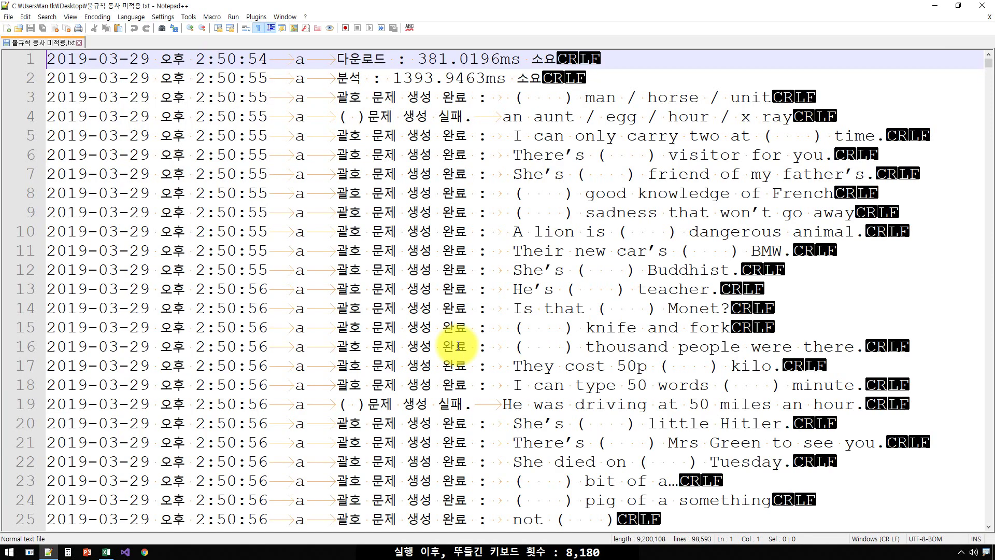
pyautogui.hotkey('ctrl', 'a')
pyautogui.hotkey('ctrl', 'c')
pyautogui.hotkey('ctrl', 'c')
pyautogui.hotkey('ctrl', 'c')
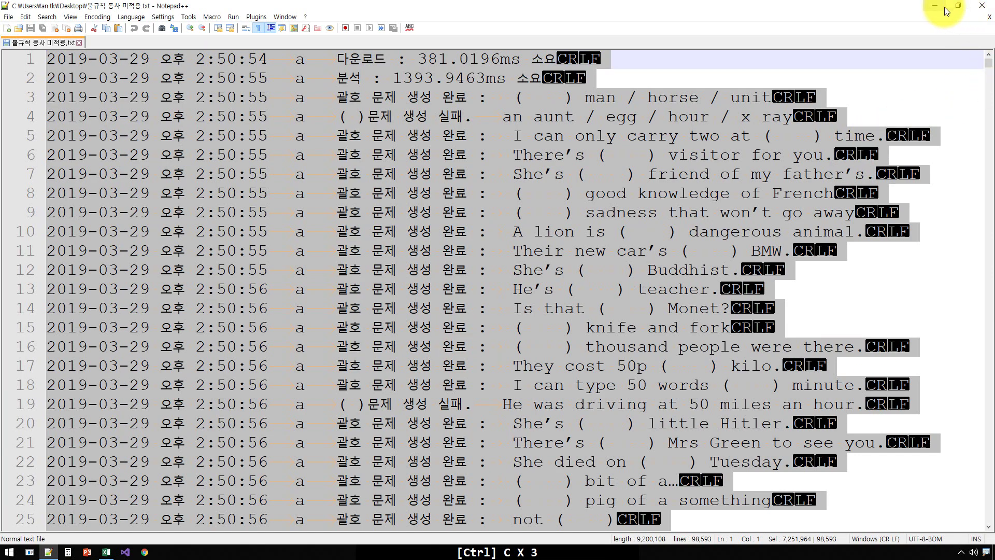
pyautogui.click(974, 11)
pyautogui.hotkey('ctrl', 'v')
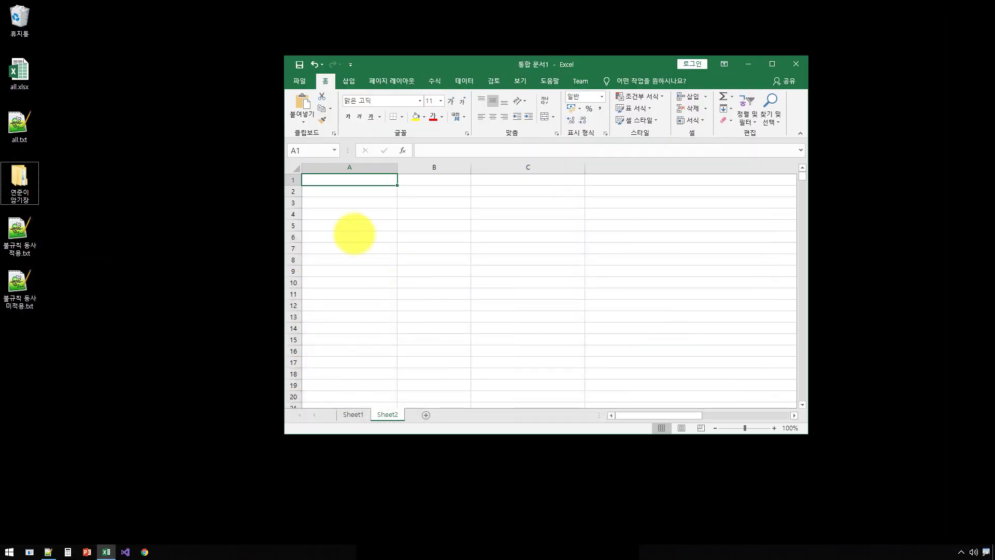
# Rename Sheet2 to 미 적용
pyautogui.doubleClick(385, 415)
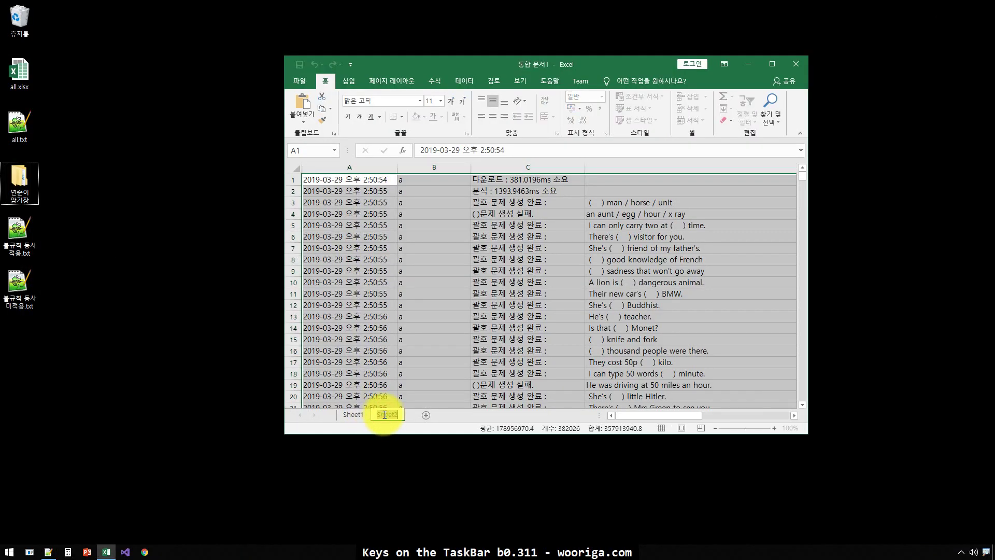
pyautogui.press('BackSpace')
pyautogui.press('BackSpace')
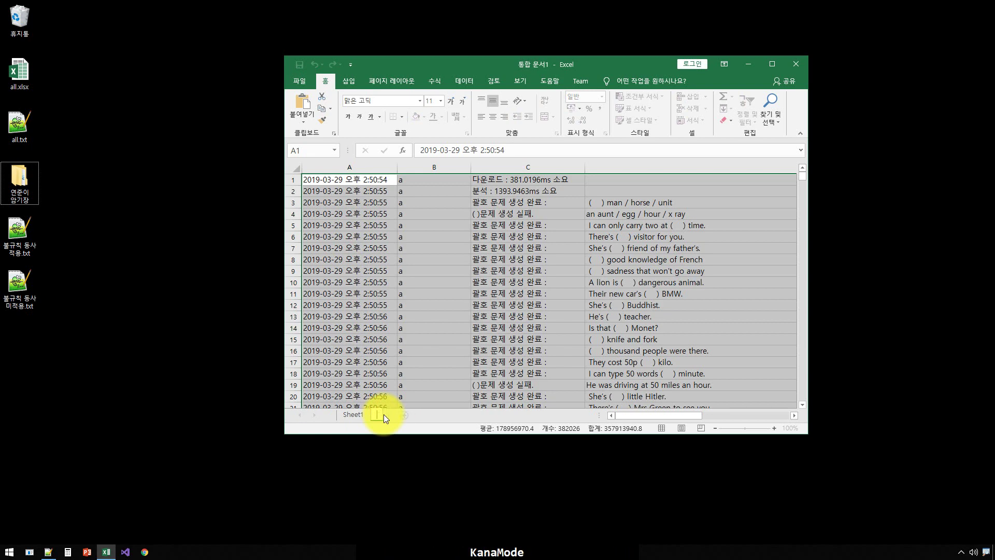
pyautogui.write('미 적용')
pyautogui.press('Return')
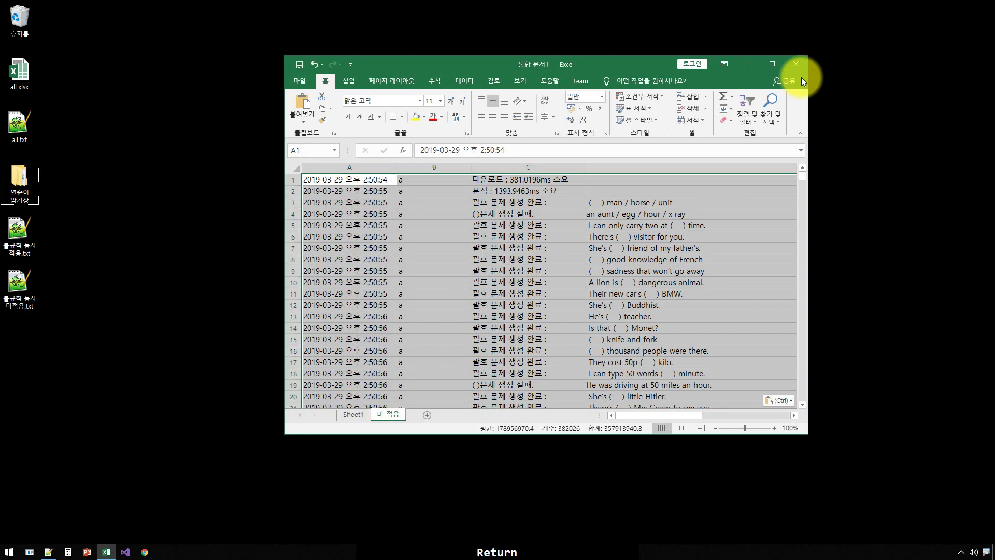
# Maximize the workbook window, turn on AutoFilter on the 미 적용 sheet, and filter column C to only "( )문제 생성 실패." entries
pyautogui.click(768, 62)
pyautogui.click(245, 171)
pyautogui.press('alt')
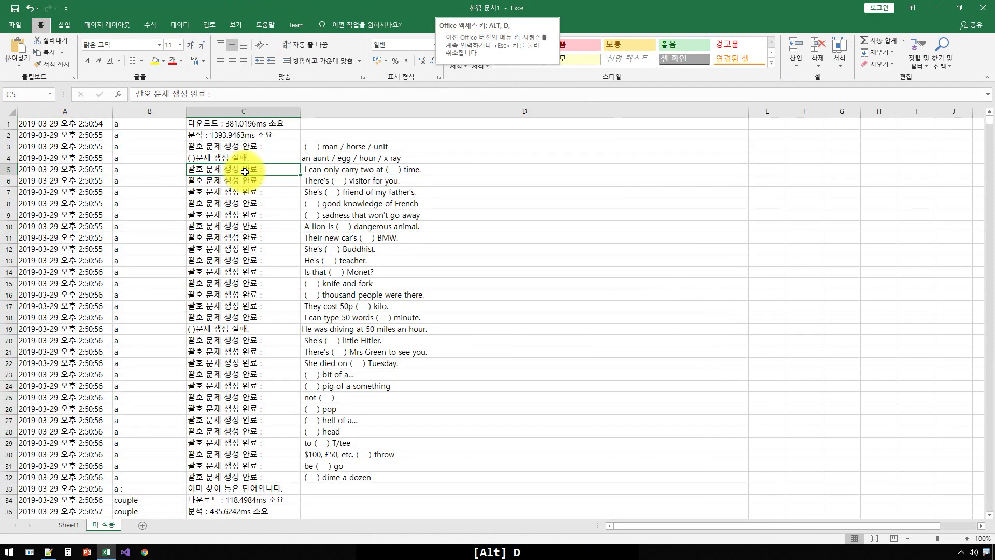
pyautogui.press('Up')
pyautogui.press('Up')
pyautogui.press('Up')
pyautogui.press('Up')
pyautogui.hotkey('alt', 'Down')
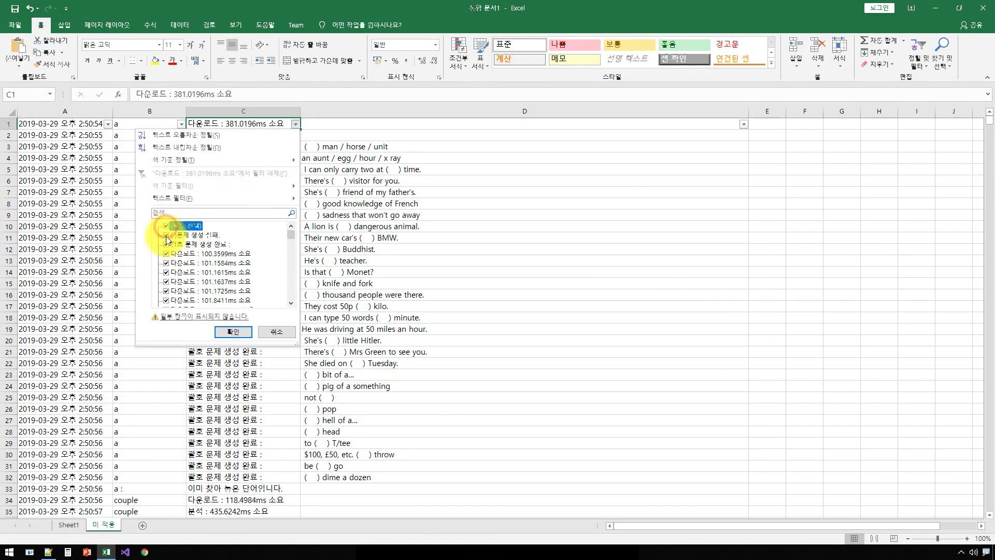
pyautogui.click(166, 227)
pyautogui.click(167, 236)
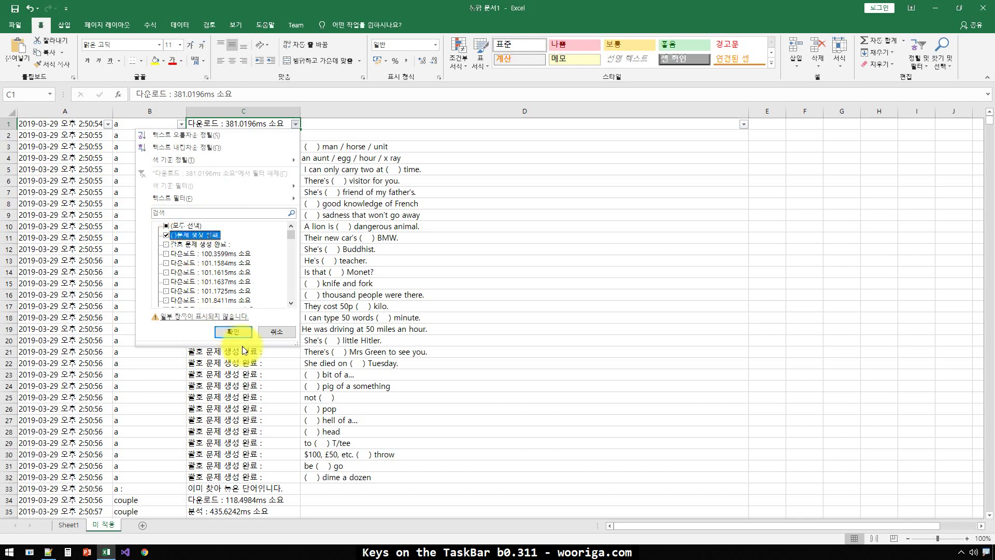
pyautogui.click(240, 333)
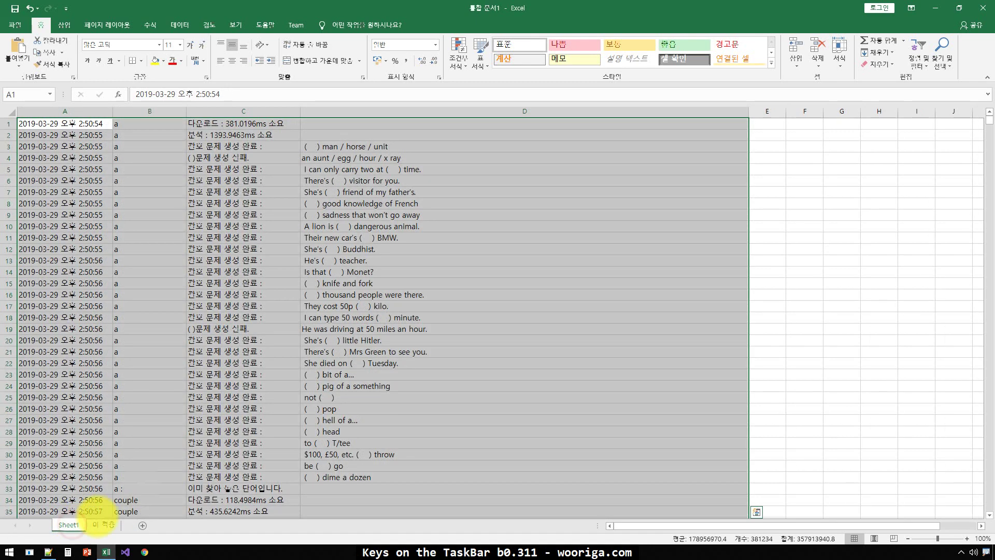
# Turn on AutoFilter on Sheet1 and filter column C to only "( )문제 생성 실패." entries
pyautogui.click(280, 257)
pyautogui.hotkey('alt', 'd')
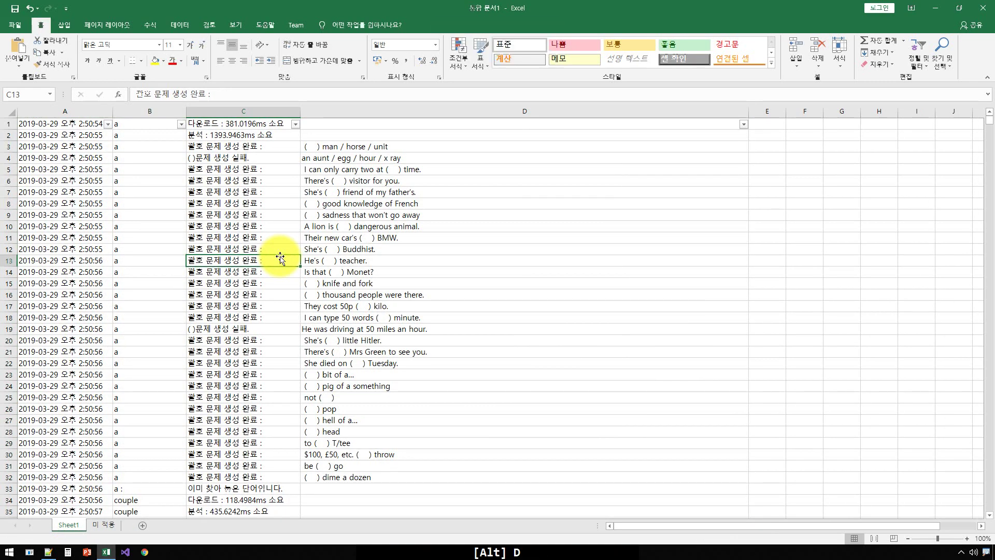
pyautogui.hotkey('ctrl', 'Up')
pyautogui.hotkey('ctrl', 'Up')
pyautogui.hotkey('alt', 'Down')
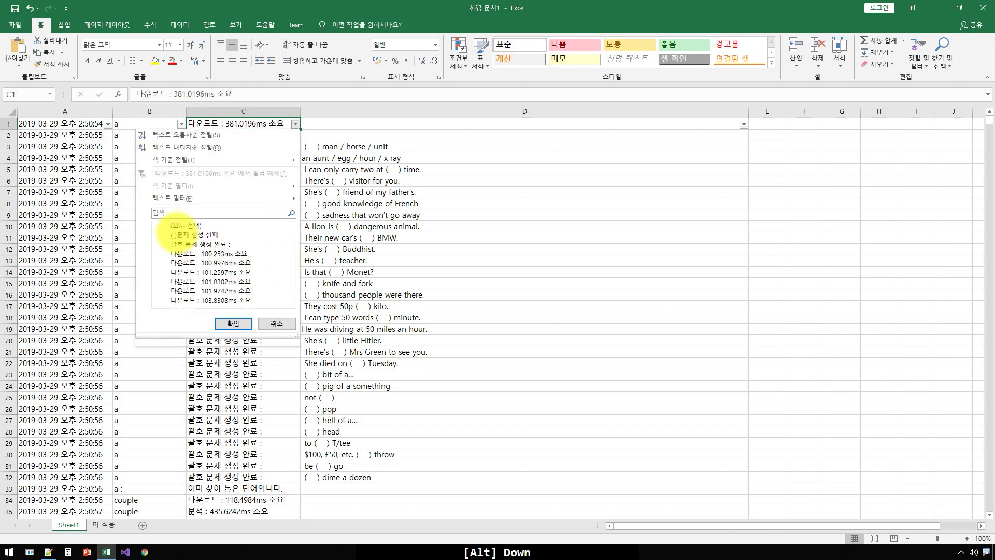
pyautogui.click(165, 227)
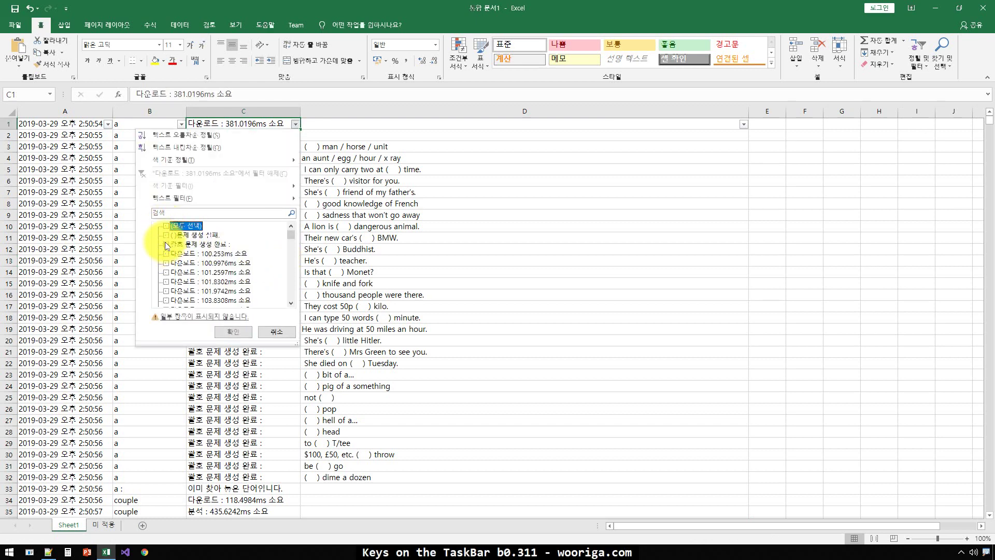
pyautogui.click(233, 331)
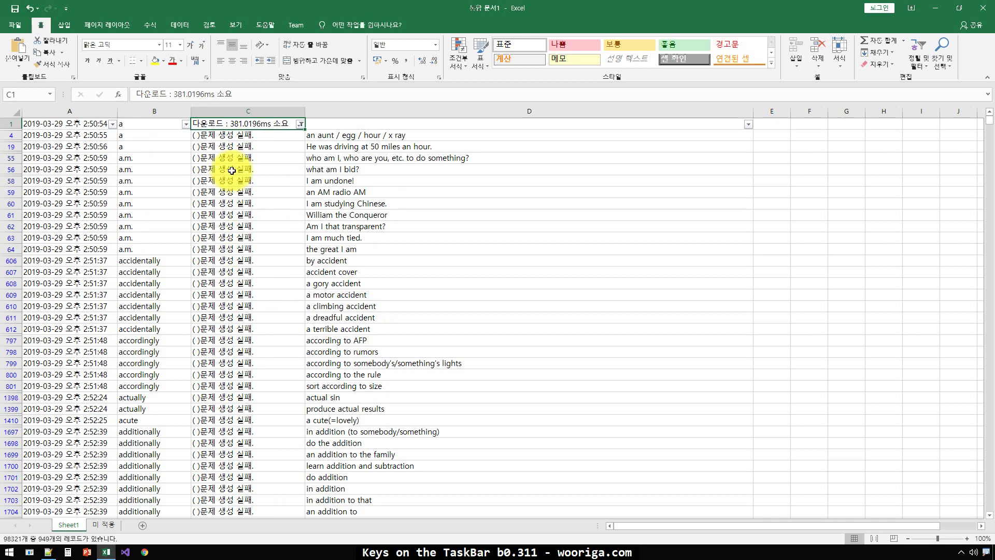
# Select all filtered failure entries in column C of Sheet1, from C4 to the last one, to get their count
pyautogui.click(231, 154)
pyautogui.press('Up')
pyautogui.hotkey('ctrl', 'shift', 'Down')
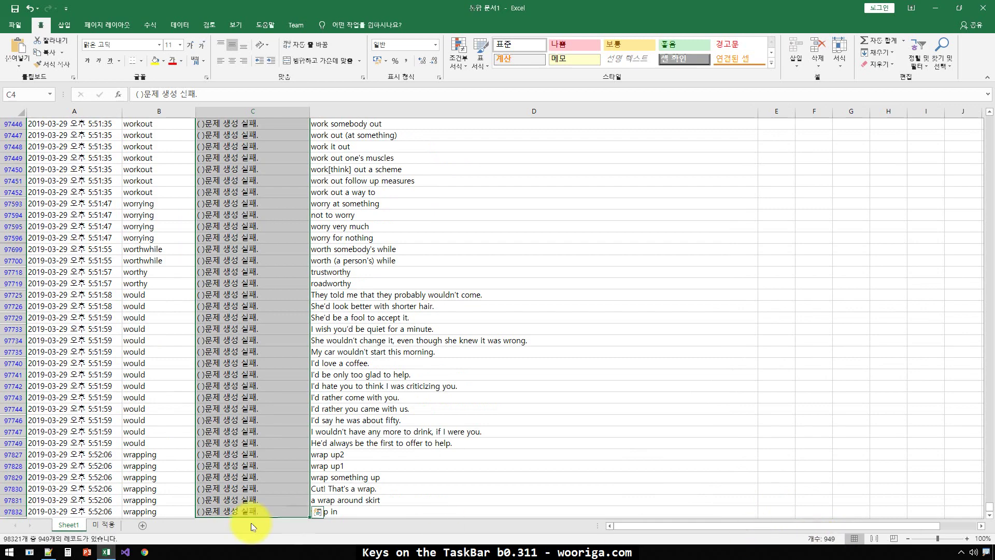
# Select all filtered failure entries in column C of the 미 적용 sheet, starting at C4, to get their count
pyautogui.click(105, 524)
pyautogui.click(239, 234)
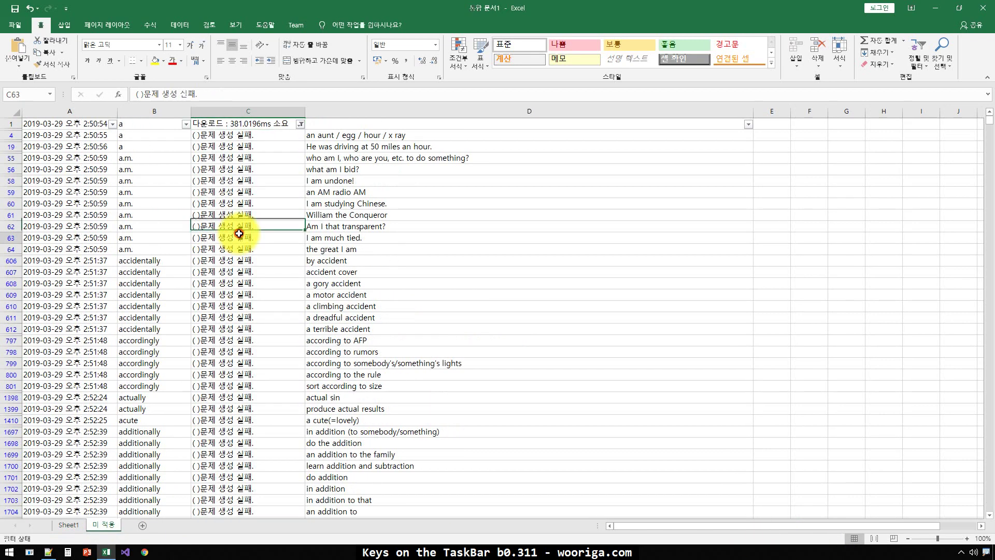
pyautogui.hotkey('ctrl', 'Up')
pyautogui.press('Down')
pyautogui.hotkey('ctrl', 'shift', 'Down')
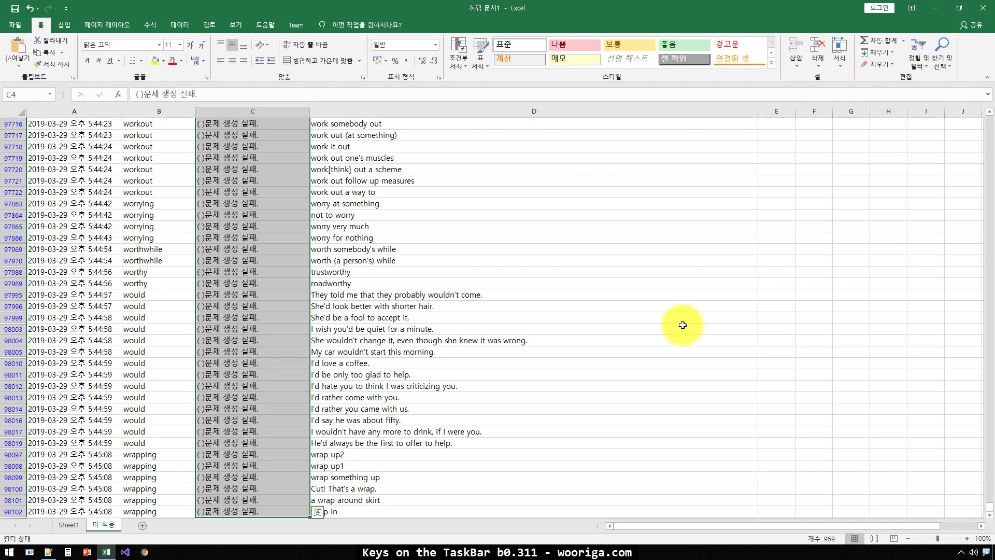
# Open the recent presentation 나는야 암기왕(C#).pptx in PowerPoint, close its document recovery list, and go to the last slide thumbnails
pyautogui.rightClick(87, 552)
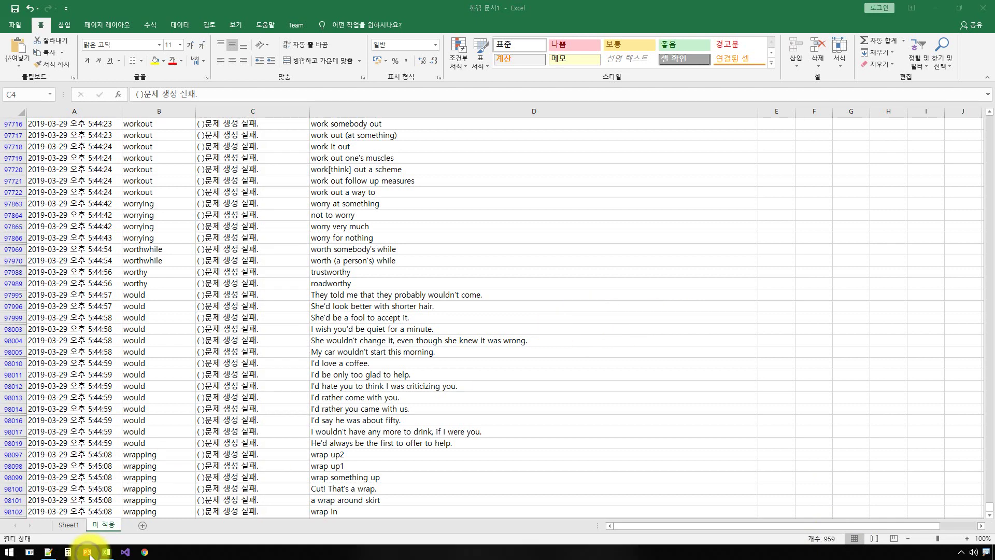
pyautogui.click(86, 457)
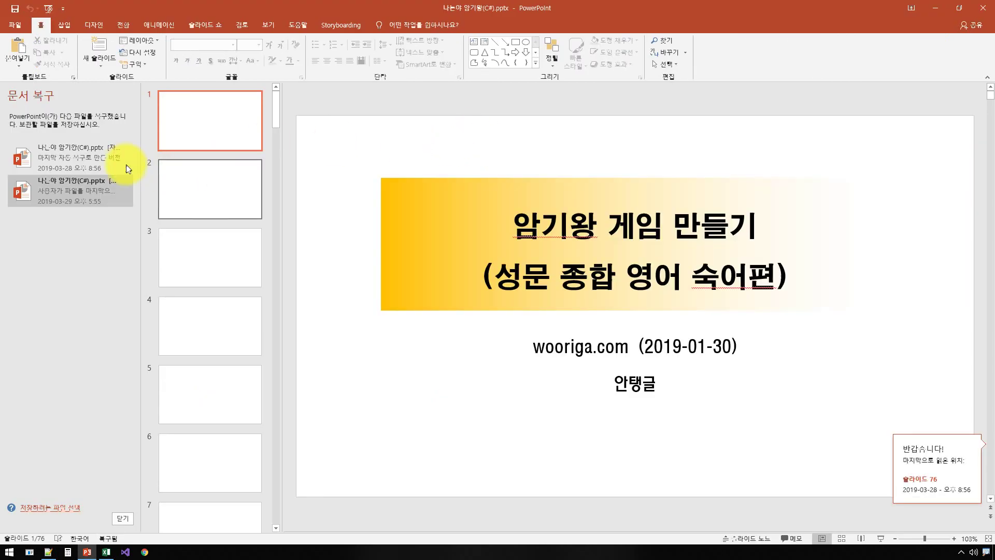
pyautogui.click(125, 517)
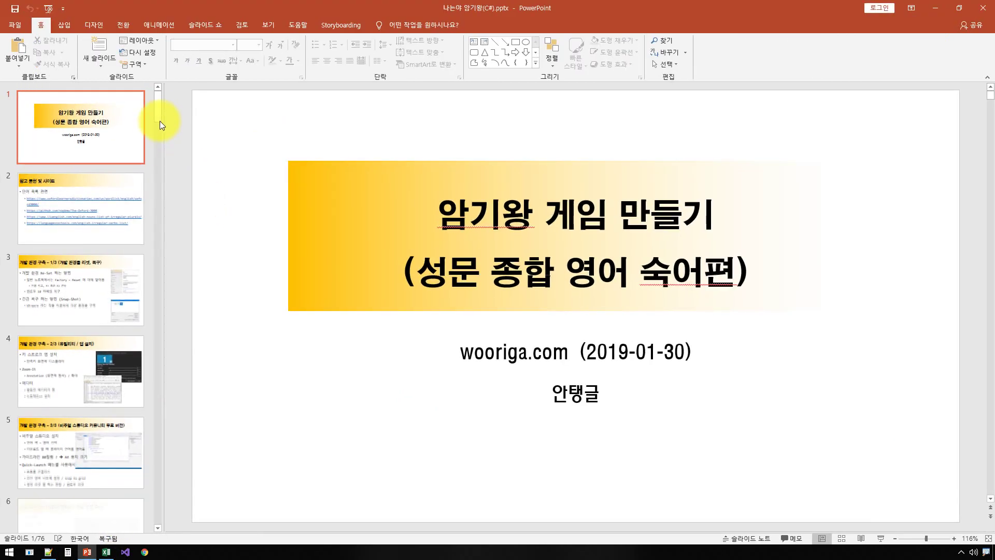
pyautogui.moveTo(160, 120); pyautogui.dragTo(147, 524)
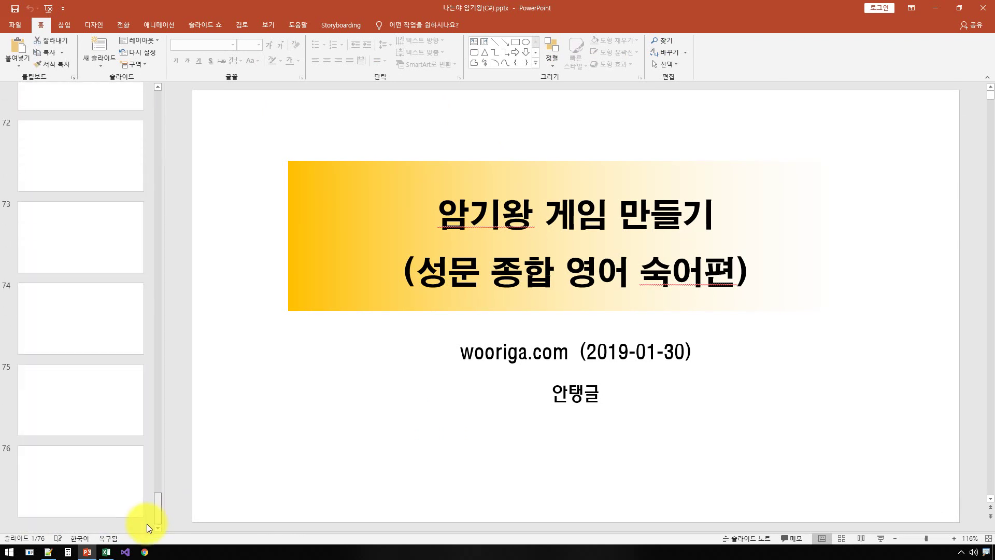
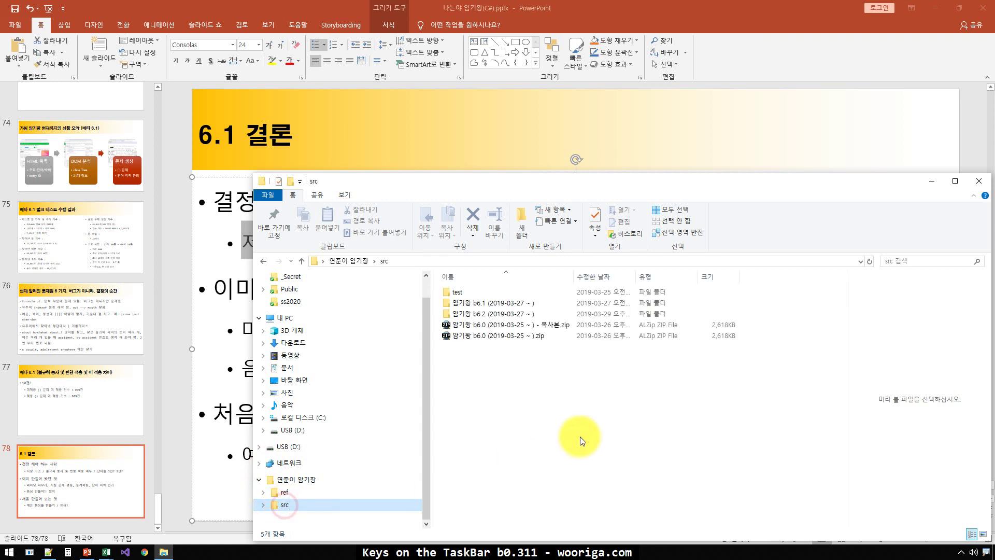
# Browse from 암기왕 b6.2 through 암기왕 b6.0 and bin to Debug, and check the size properties of the dic folder
pyautogui.doubleClick(489, 312)
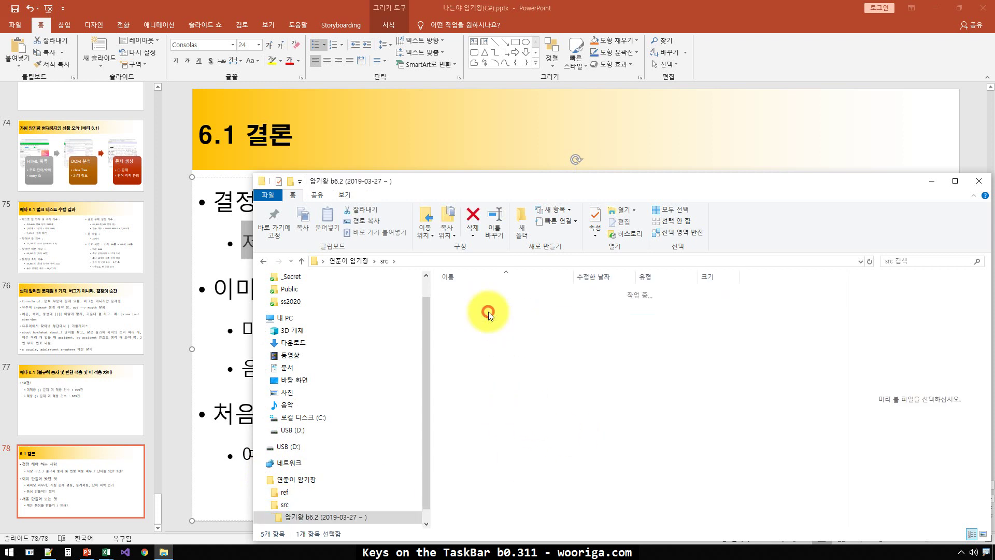
pyautogui.doubleClick(468, 292)
pyautogui.doubleClick(468, 293)
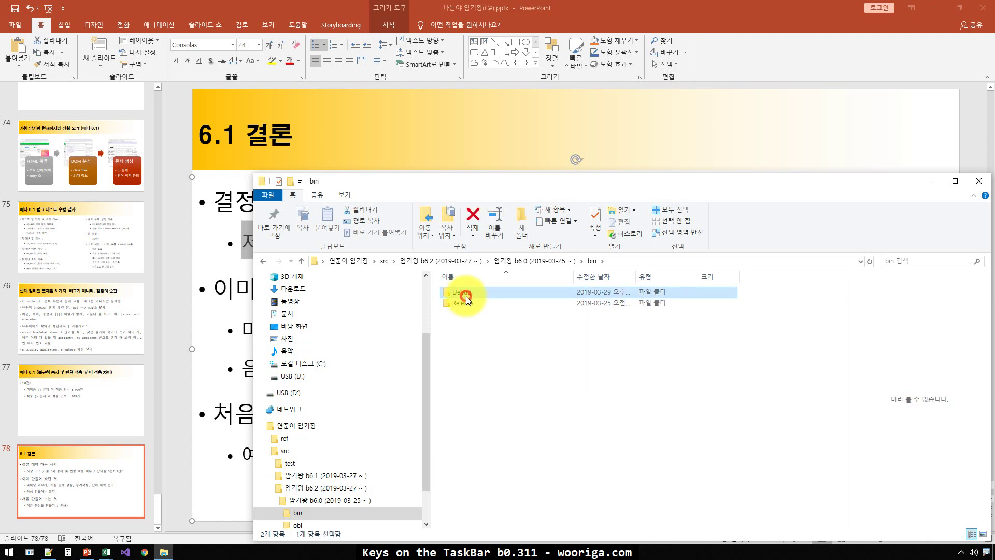
pyautogui.doubleClick(466, 296)
pyautogui.rightClick(465, 296)
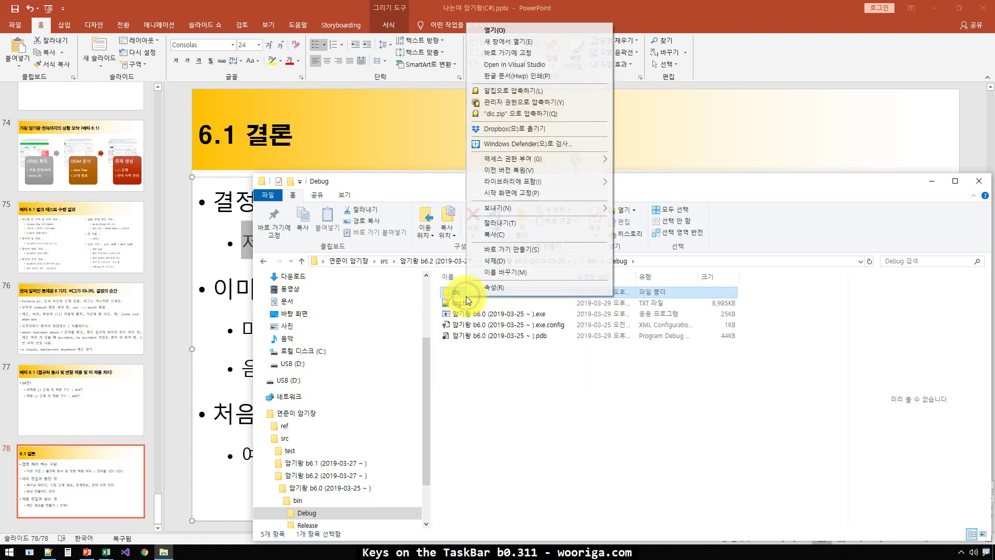
pyautogui.click(493, 291)
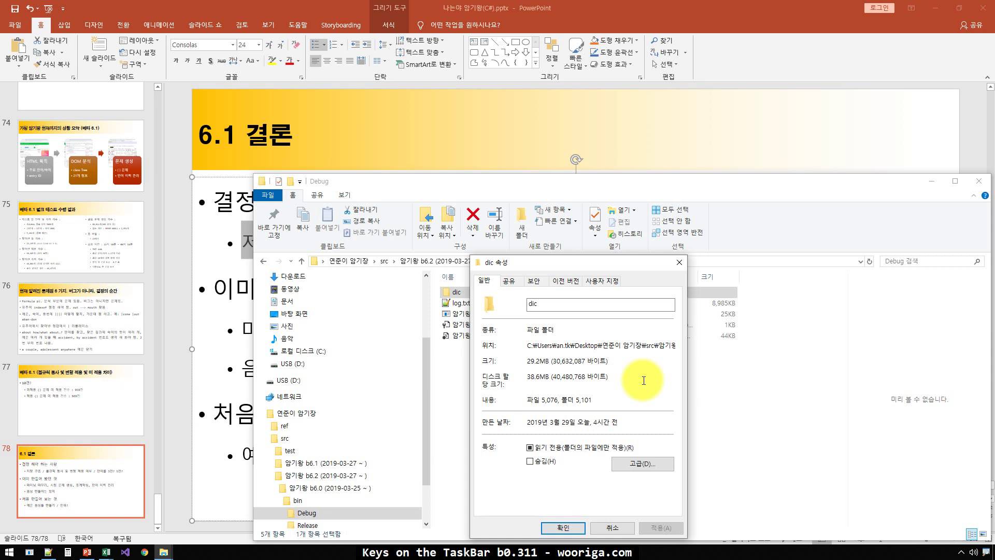
pyautogui.press('Escape')
pyautogui.press('Escape')
pyautogui.click(566, 388)
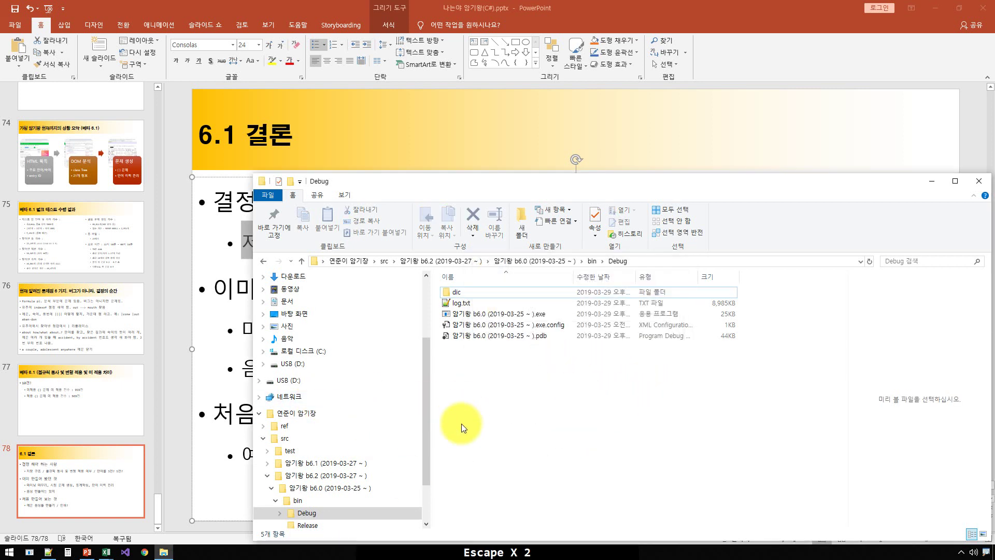
# Switch to the 통합 문서1 workbook in Excel, remove the filter from the 미 적용 sheet, and return to cell A1
pyautogui.moveTo(107, 553)
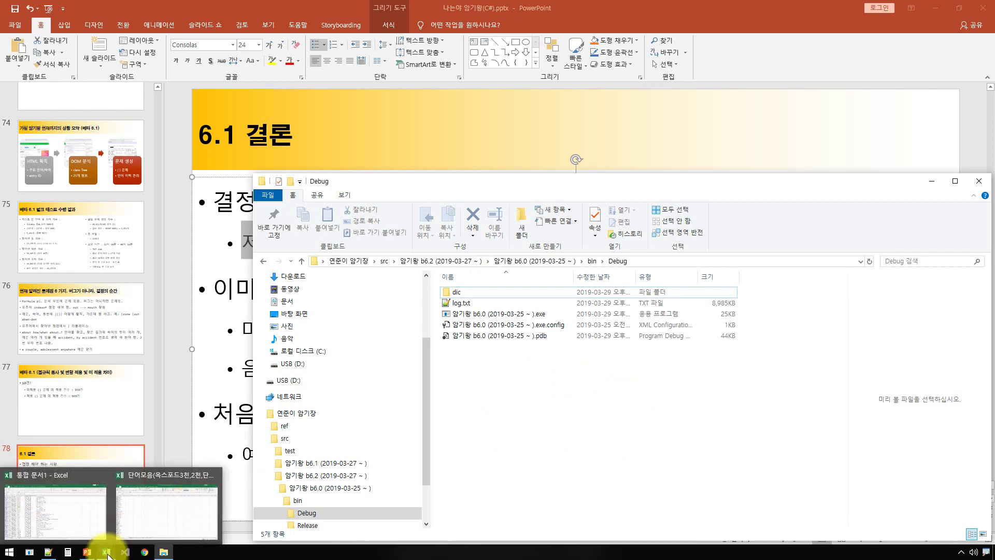
pyautogui.click(83, 513)
pyautogui.click(305, 249)
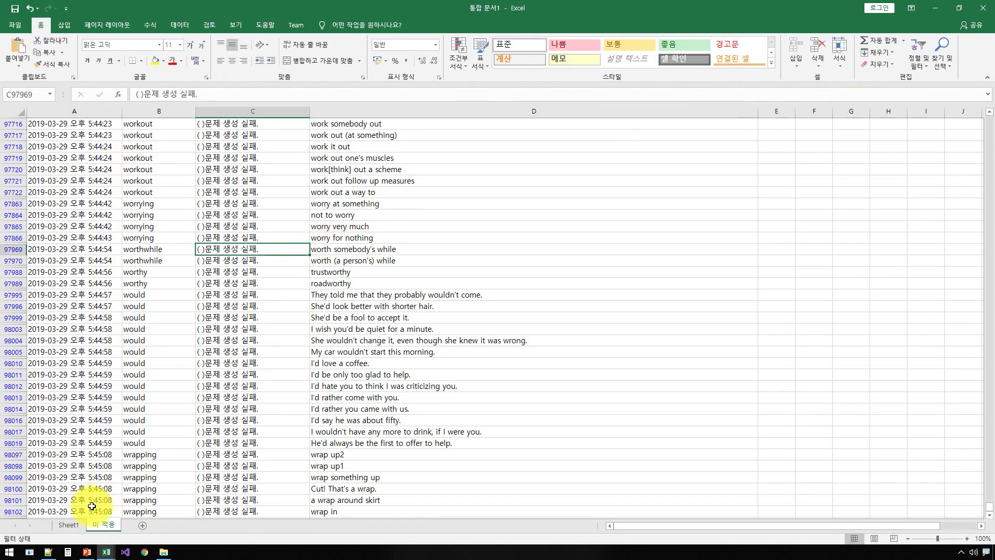
pyautogui.hotkey('alt', 'd')
pyautogui.press('f')
pyautogui.press('s')
pyautogui.click(276, 191)
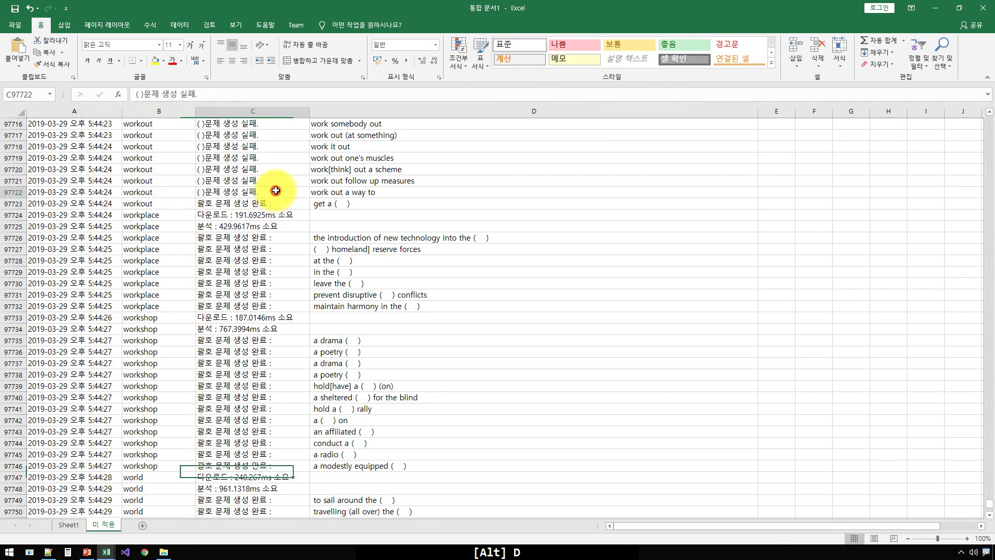
pyautogui.click(333, 156)
pyautogui.click(340, 127)
pyautogui.hotkey('ctrl', 'Up')
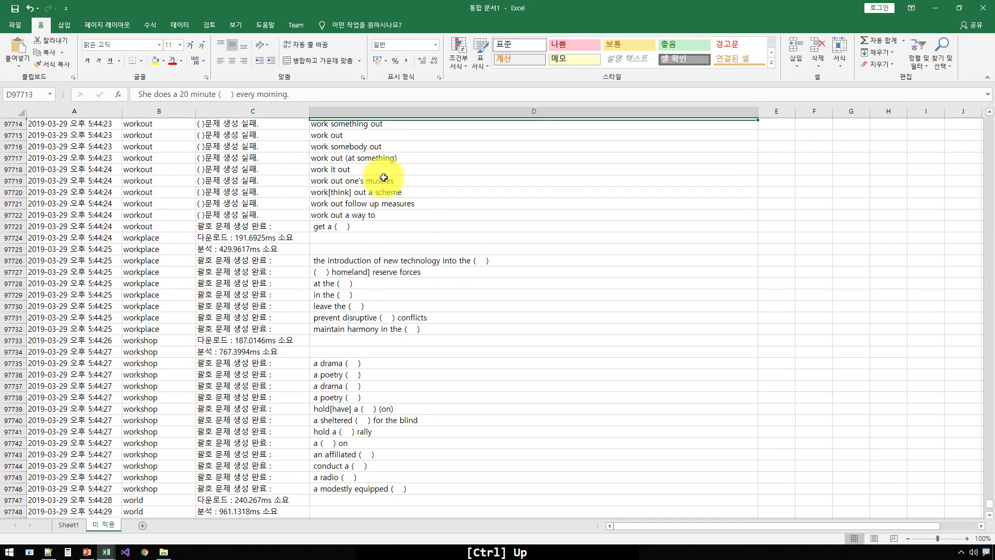
pyautogui.hotkey('ctrl', 'Up')
pyautogui.hotkey('ctrl', 'Up')
pyautogui.hotkey('ctrl', 'Up')
pyautogui.hotkey('ctrl', 'Up')
pyautogui.hotkey('ctrl', 'Home')
pyautogui.hotkey('ctrl', 'Home')
pyautogui.hotkey('ctrl', 'Home')
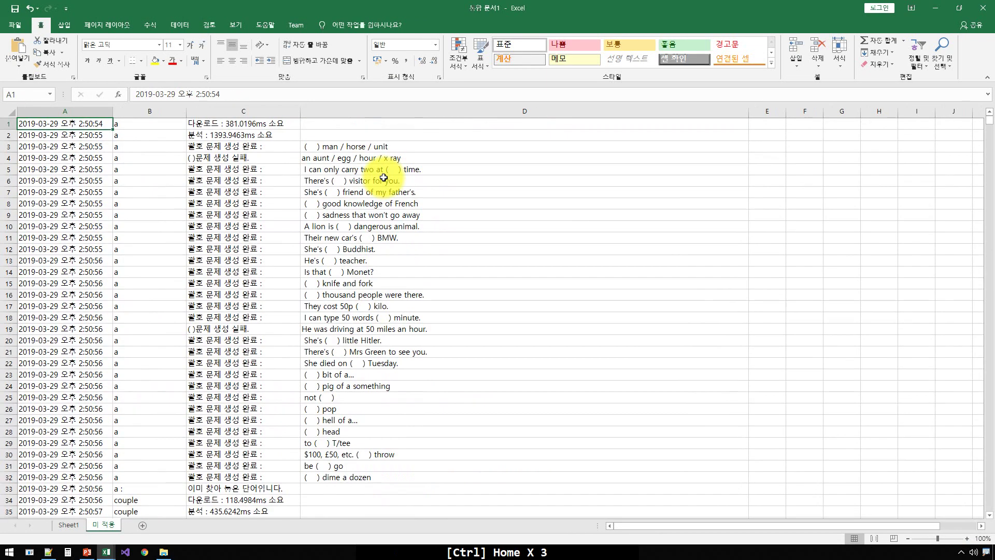
# Turn AutoFilter back on and filter column D with an equals condition of * to keep only rows containing text
pyautogui.hotkey('alt', 'd')
pyautogui.press('f')
pyautogui.press('f')
pyautogui.press('Right')
pyautogui.press('Right')
pyautogui.press('Right')
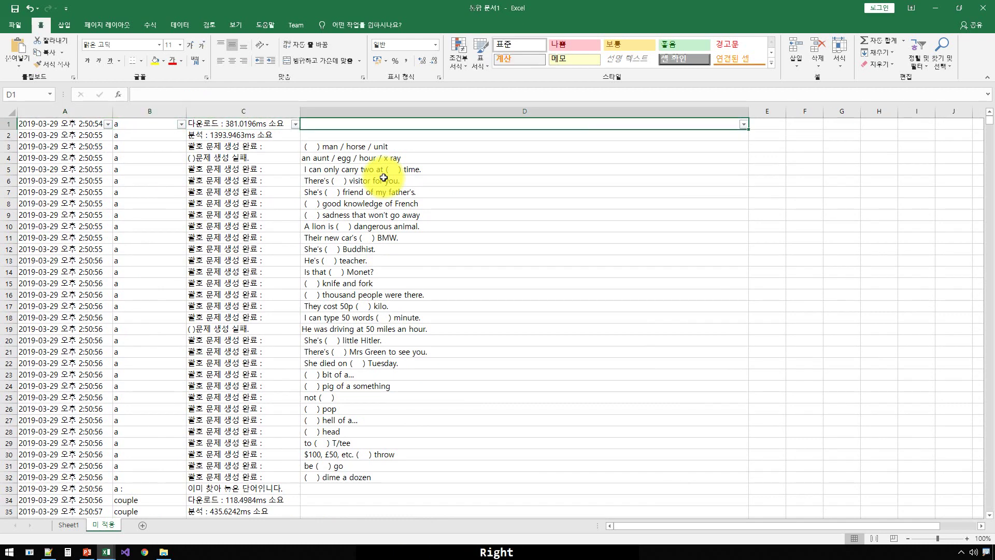
pyautogui.hotkey('alt', 'Down')
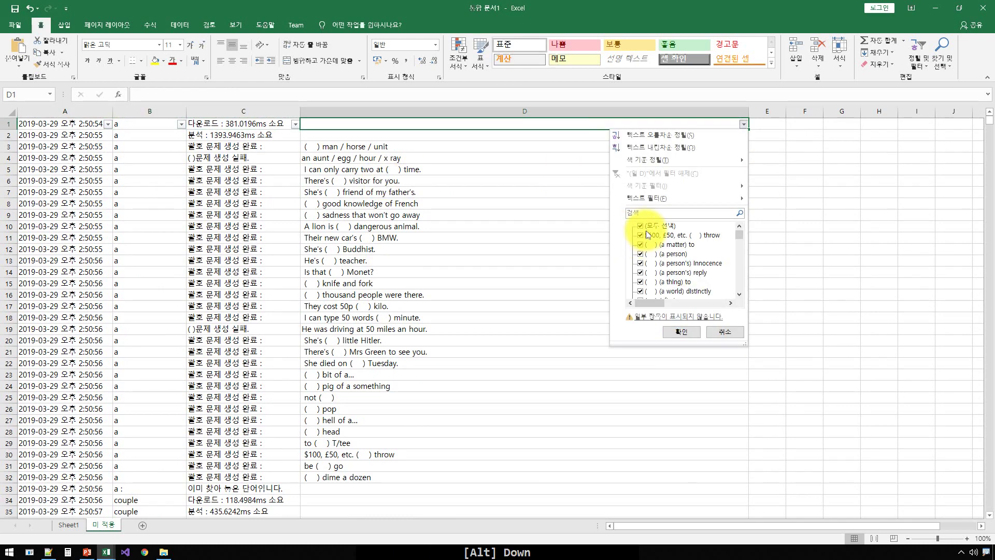
pyautogui.click(641, 227)
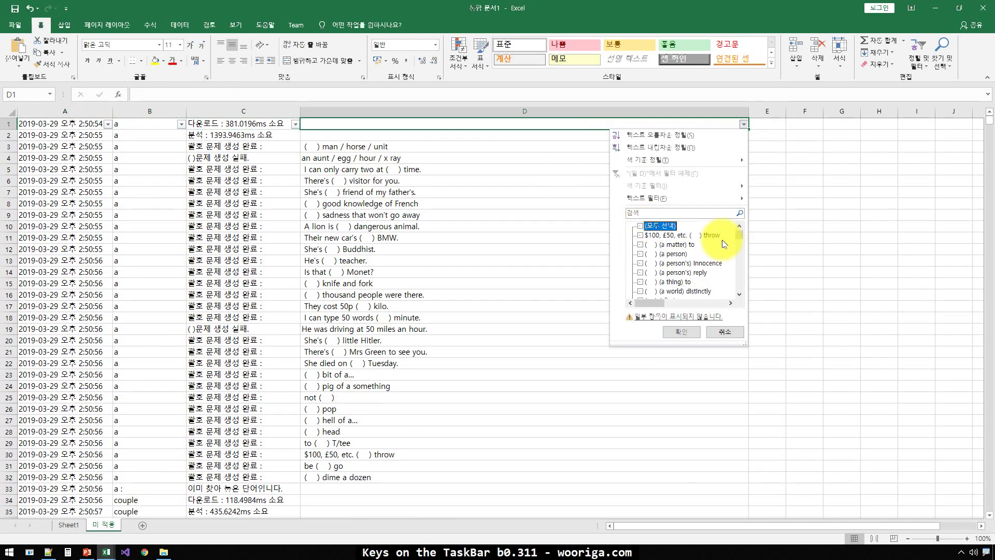
pyautogui.moveTo(738, 234); pyautogui.dragTo(740, 292)
pyautogui.moveTo(684, 196)
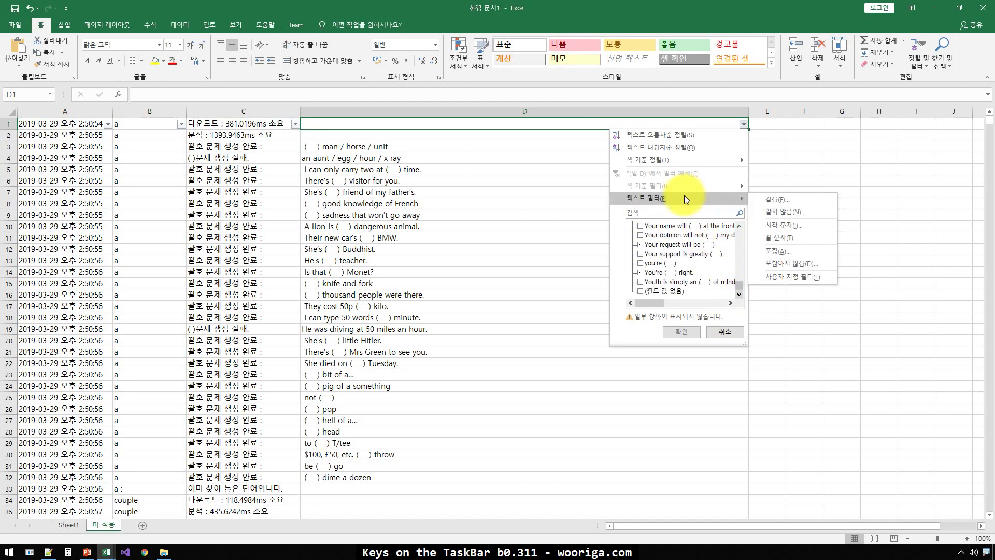
pyautogui.click(779, 198)
pyautogui.write('*')
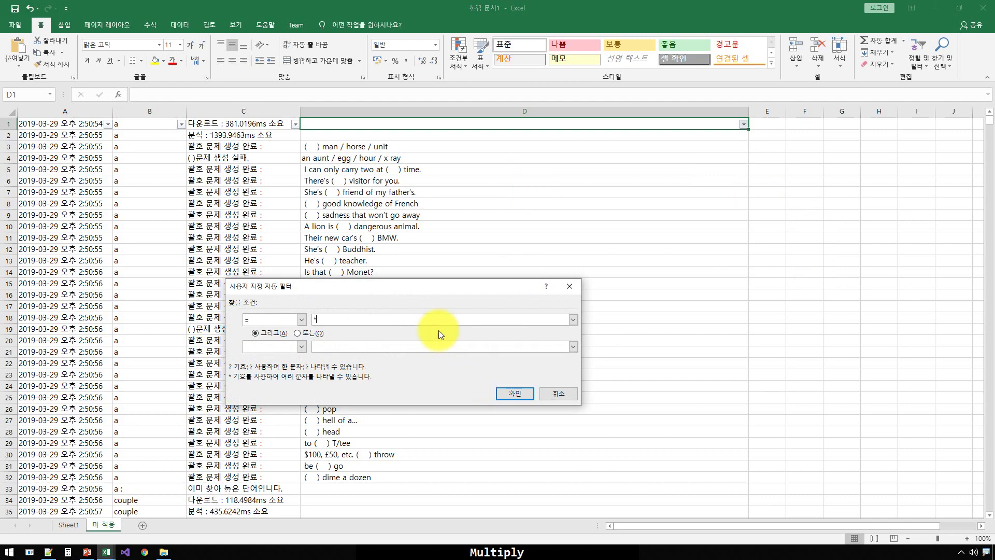
pyautogui.press('Return')
# Select all filtered example sentences in column D, from D3 to the last one, to get their count
pyautogui.click(361, 145)
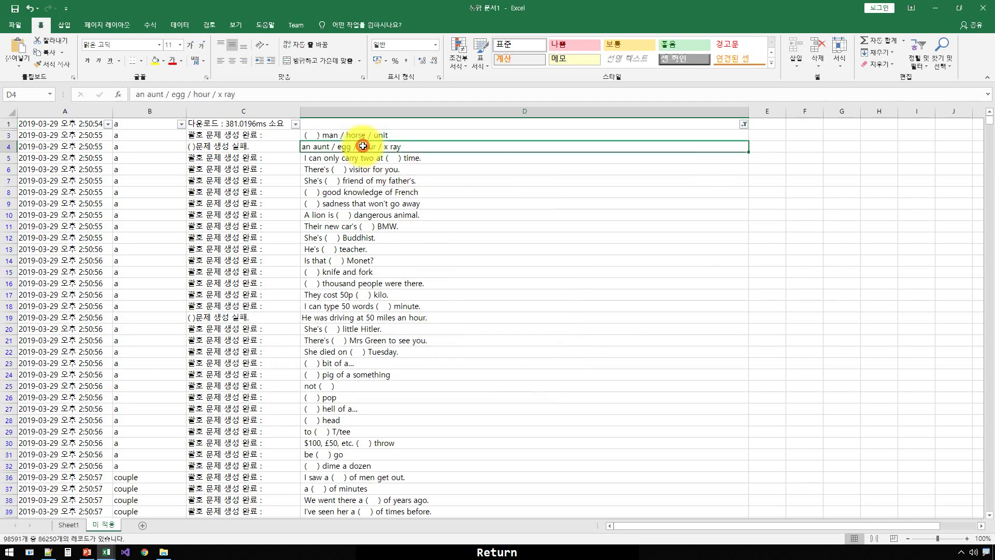
pyautogui.press('Up')
pyautogui.hotkey('ctrl', 'shift', 'Down')
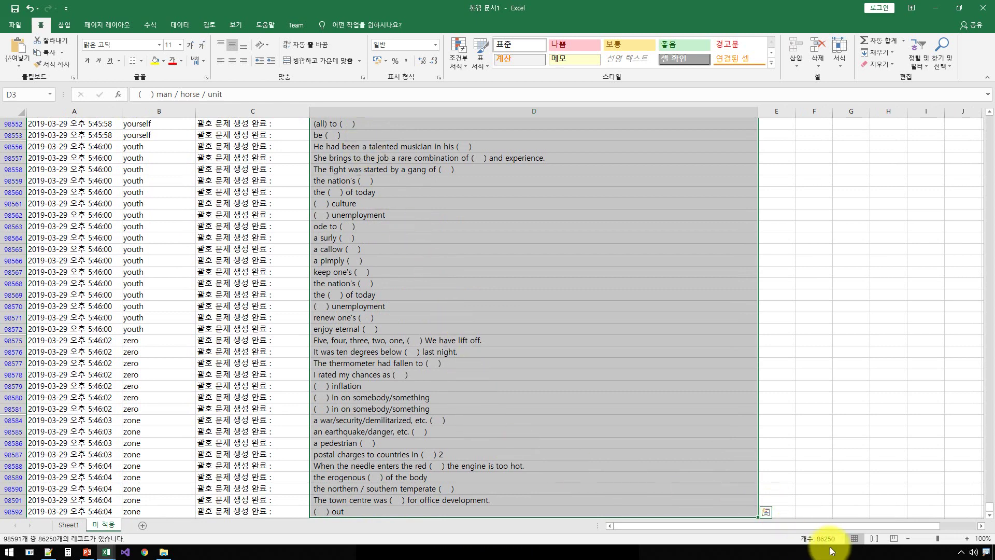
# Switch to the PowerPoint presentation and add the bullet "86250건 얻어옴." above the 10건! bullet on slide 77
pyautogui.hotkey('alt', 'Tab')
pyautogui.hotkey('alt', 'Tab')
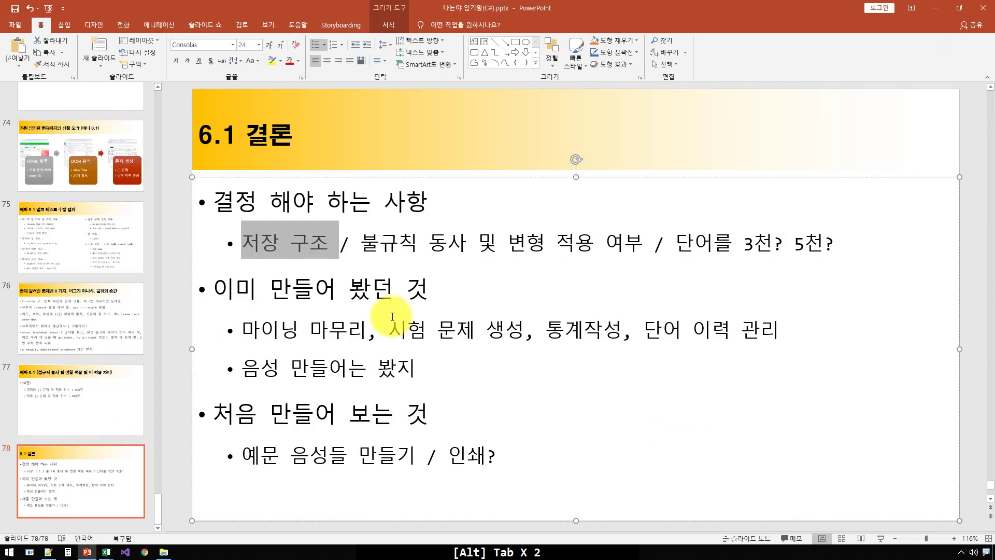
pyautogui.click(67, 427)
pyautogui.click(329, 260)
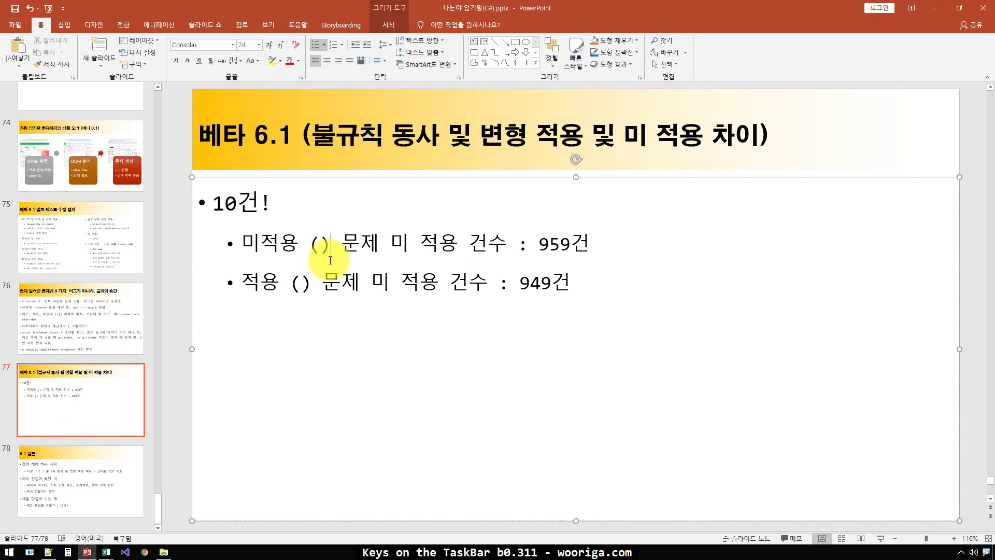
pyautogui.press('Up')
pyautogui.press('Home')
pyautogui.press('Return')
pyautogui.press('Up')
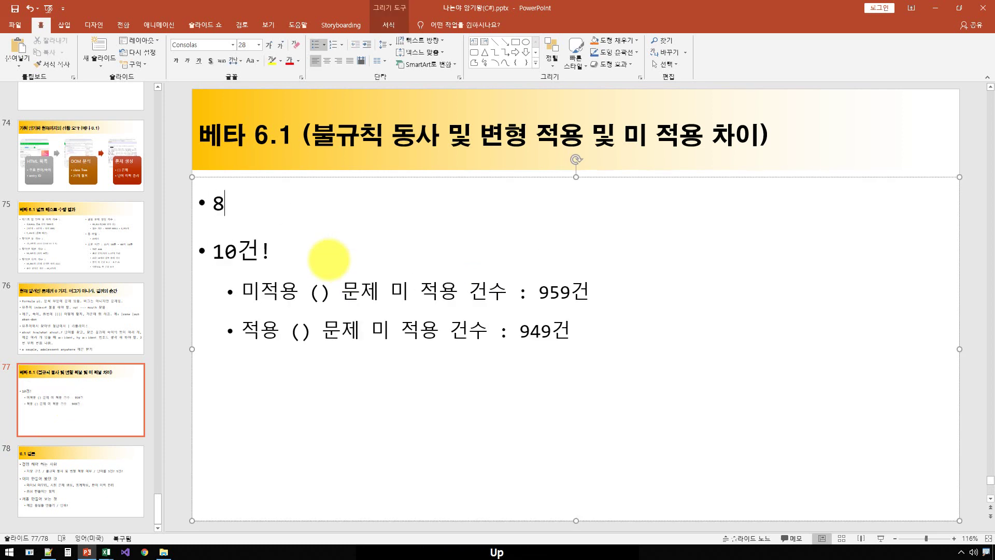
pyautogui.write('86250건 얻어옴.')
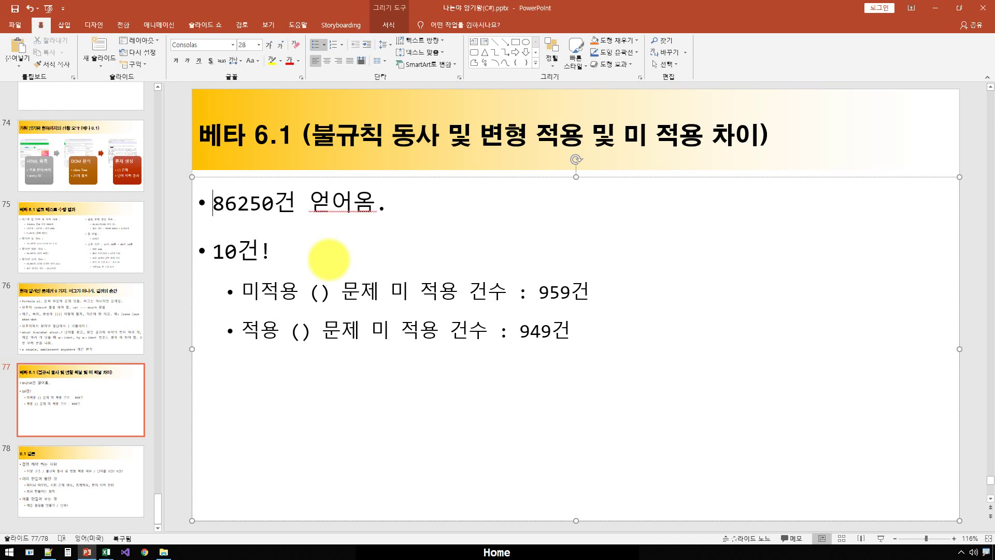
# Prefix the new bullet with "미적용 시 : " and add a space so its ending reads "얻어 옴."
pyautogui.write('미')
pyautogui.write('저ㅗ')
pyautogui.press('BackSpace')
pyautogui.press('BackSpace')
pyautogui.press('BackSpace')
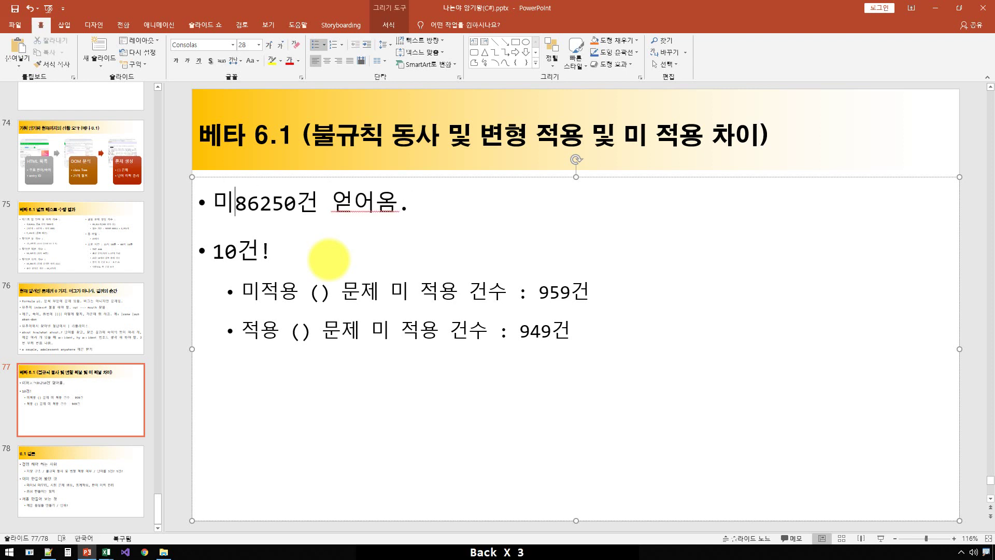
pyautogui.write('적용ㅅㅣ "')
pyautogui.press('Left')
pyautogui.press('Left')
pyautogui.press('Left')
pyautogui.press('Left')
pyautogui.press('Left')
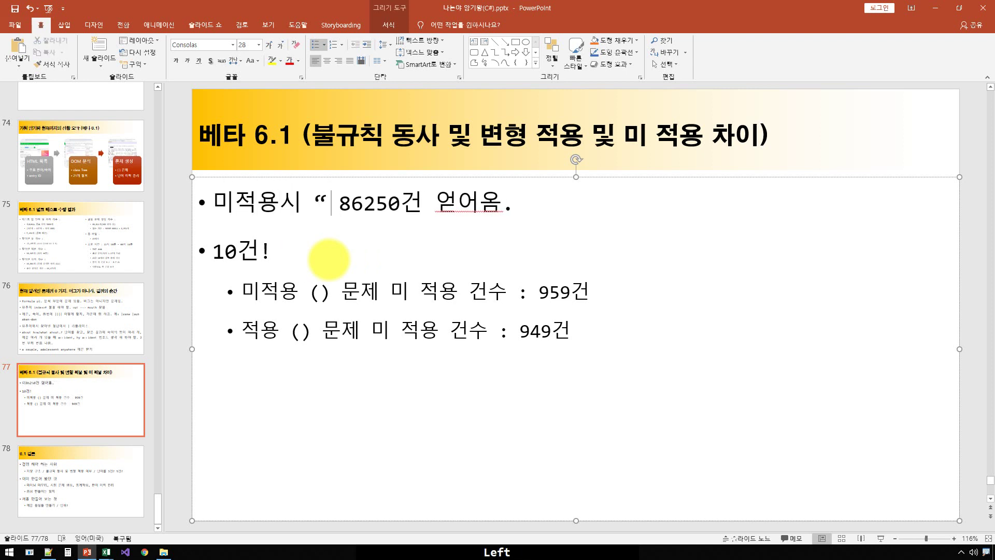
pyautogui.press('Right')
pyautogui.press('Right')
pyautogui.hotkey('shift', 'Left')
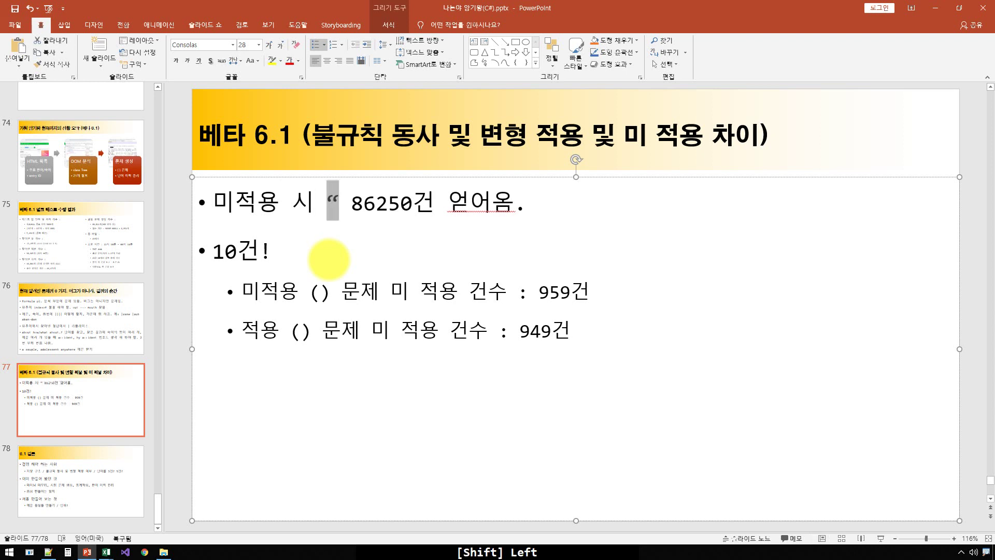
pyautogui.press('End')
pyautogui.press('Left')
pyautogui.press('Left')
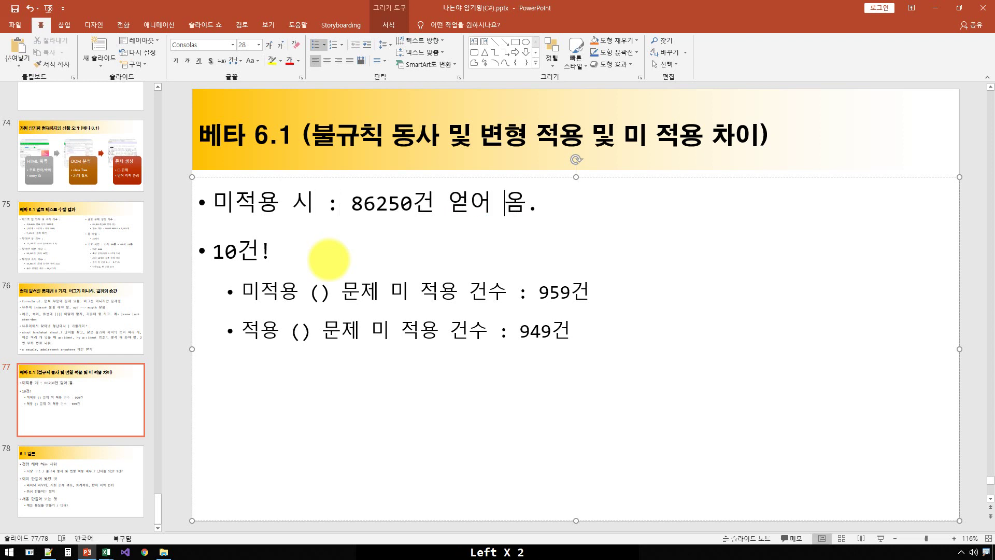
# Review slides 75 to 78 and insert a thousands separator on slide 77 so the count reads 86,250건
pyautogui.click(85, 317)
pyautogui.click(94, 268)
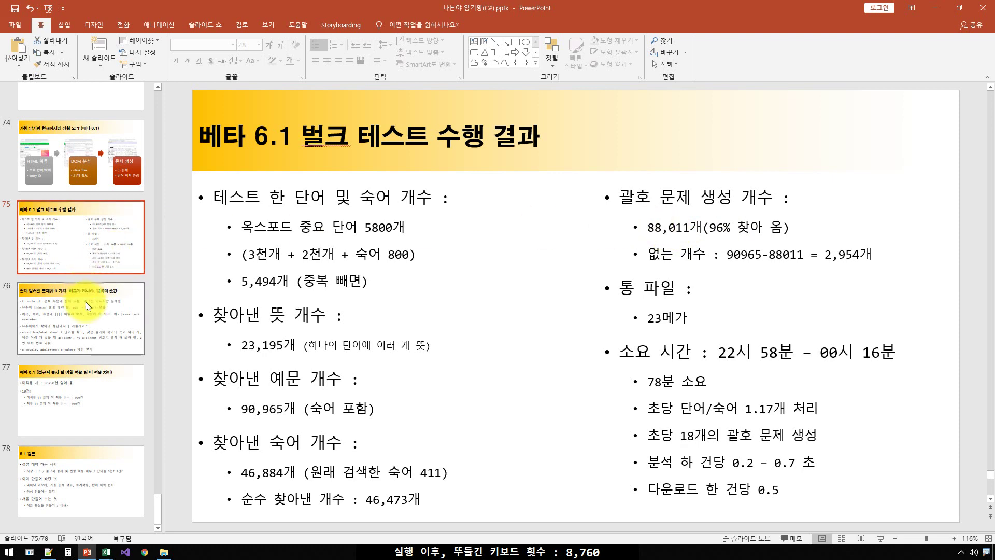
pyautogui.click(88, 318)
pyautogui.click(89, 397)
pyautogui.click(93, 472)
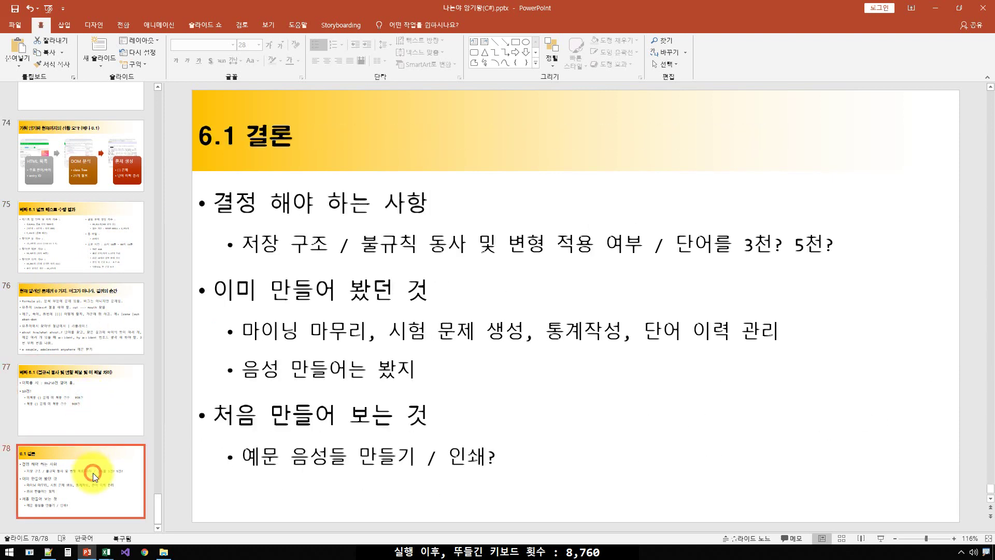
pyautogui.click(89, 413)
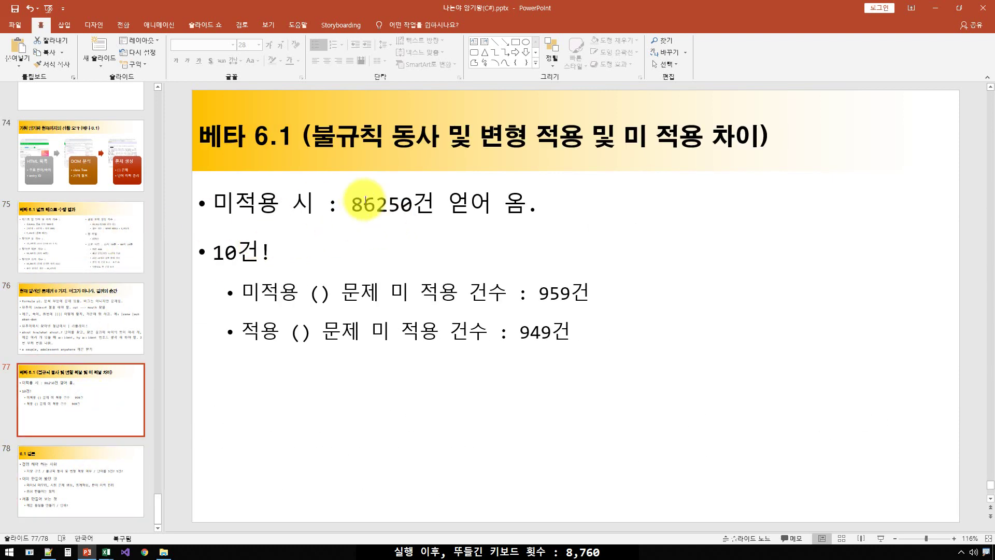
pyautogui.click(377, 210)
pyautogui.write(',')
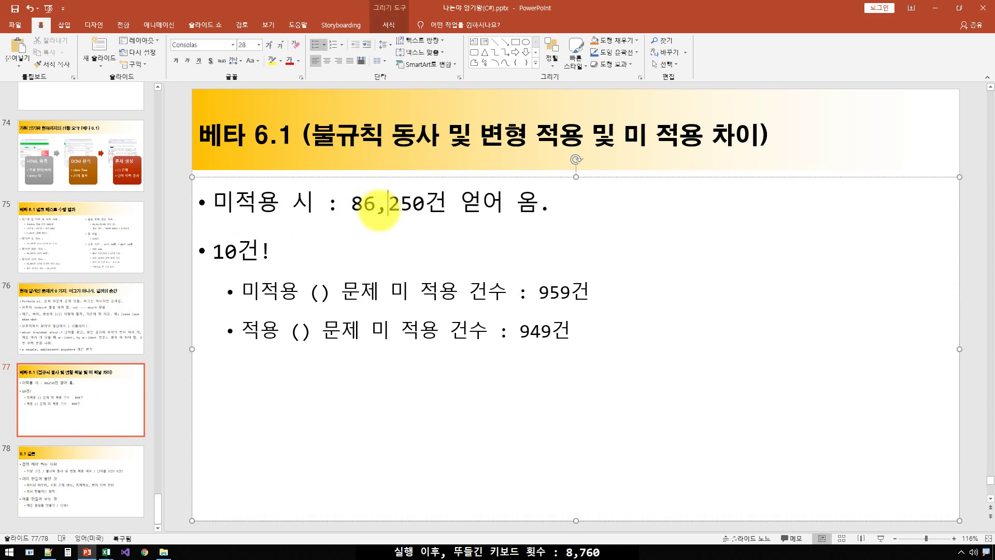
# Check the generated blank-question count in the bulk test results on slide 75
pyautogui.click(45, 254)
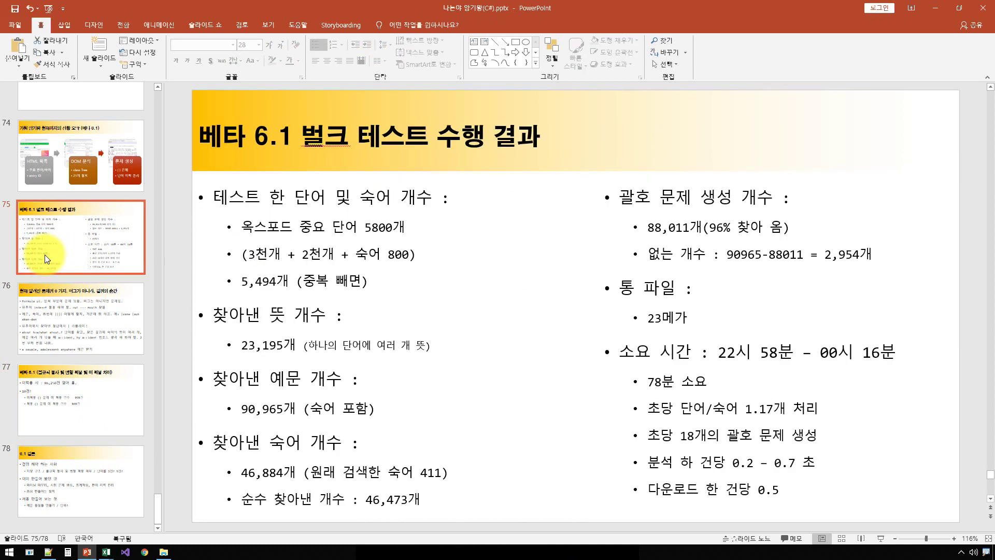
pyautogui.doubleClick(684, 229)
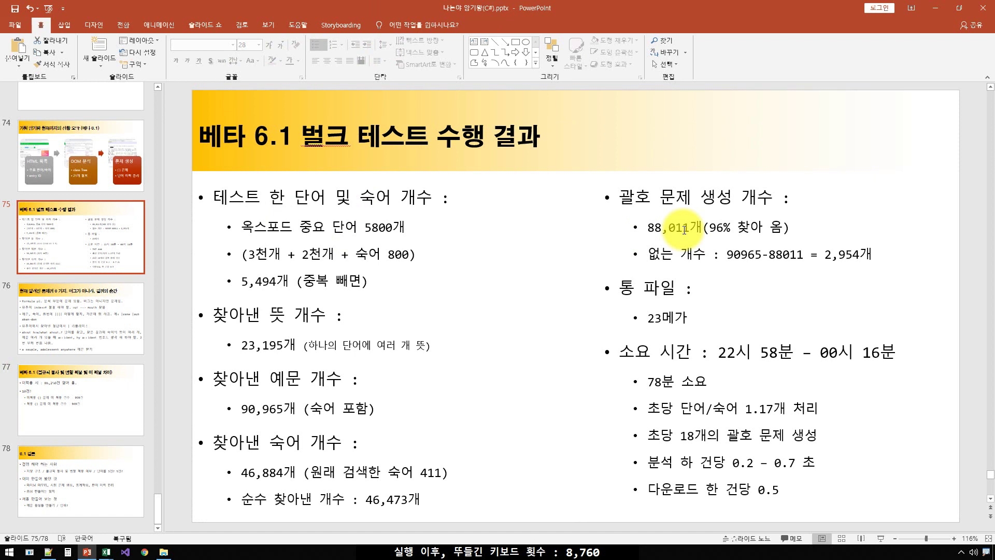
pyautogui.click(710, 229)
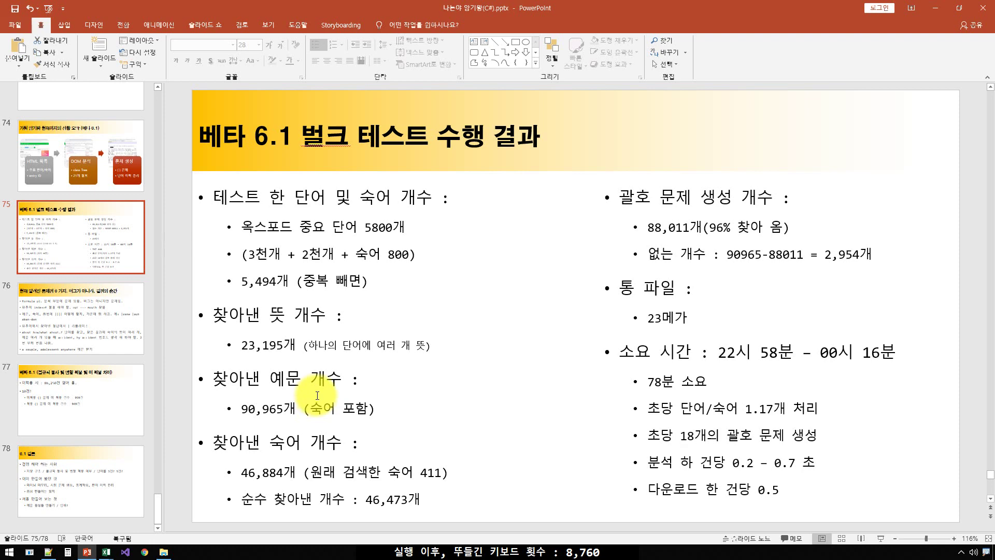
# Switch to the Excel workbook and reselect all filtered sentences in column D of the 미 적용 sheet to recheck their count
pyautogui.hotkey('alt', 'Tab')
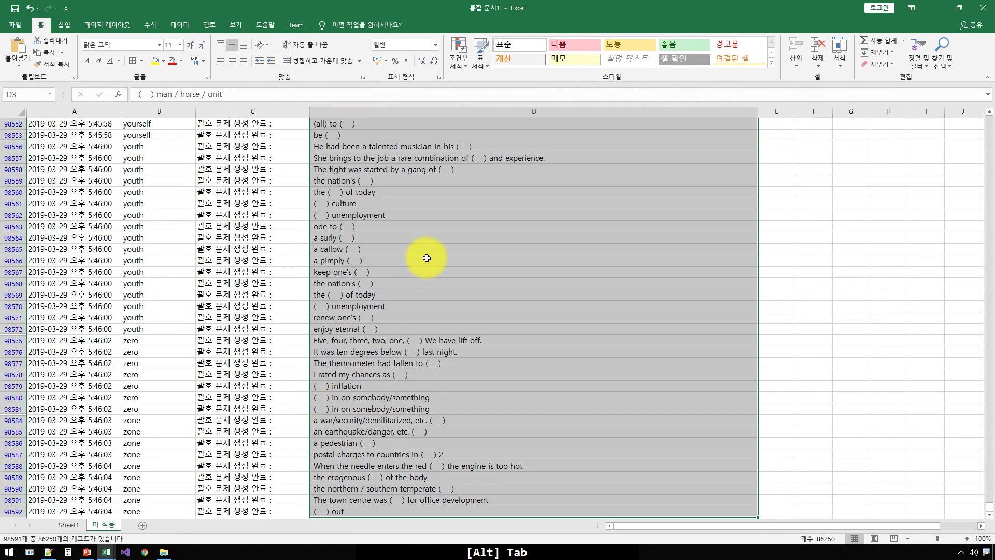
pyautogui.hotkey('ctrl', 'Left')
pyautogui.hotkey('ctrl', 'Up')
pyautogui.hotkey('ctrl', 'Up')
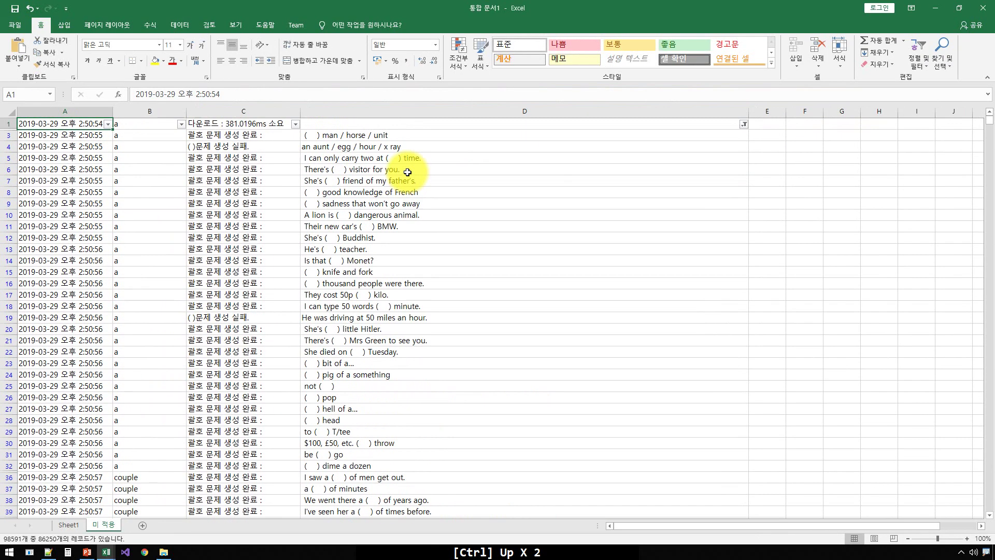
pyautogui.press('Right')
pyautogui.press('Right')
pyautogui.press('Right')
pyautogui.press('Down')
pyautogui.hotkey('ctrl', 'shift', 'Down')
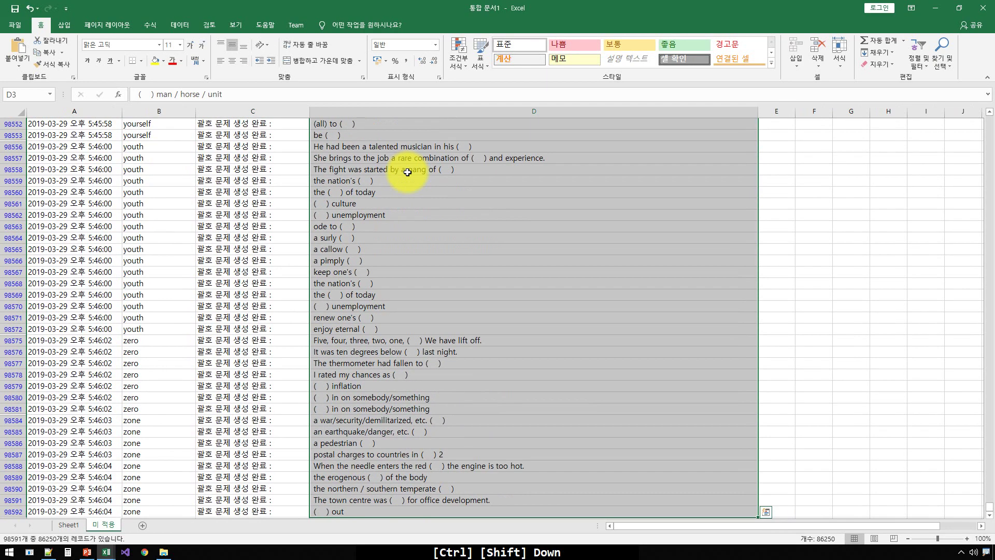
# Switch to Sheet1 and return to its first cell
pyautogui.hotkey('ctrl', 'pageup')
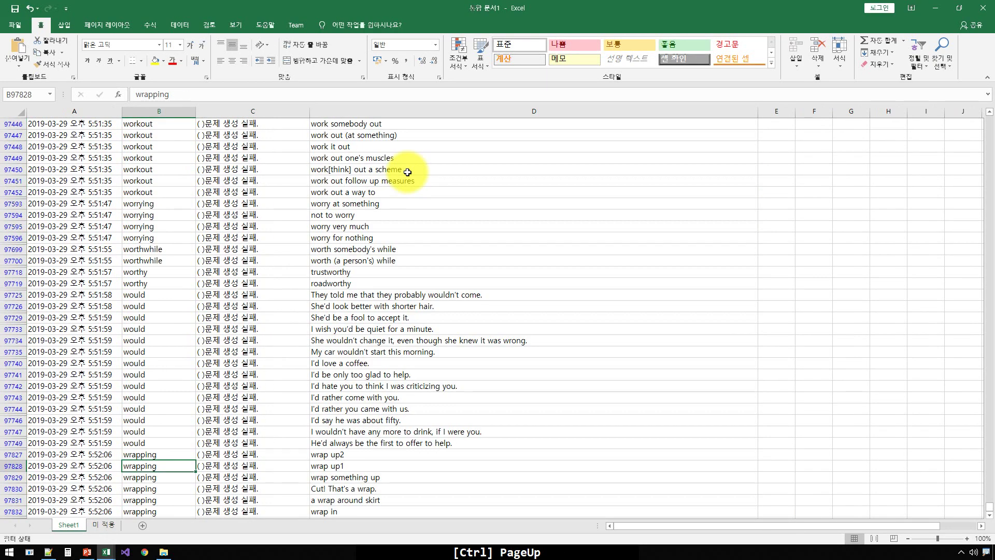
pyautogui.hotkey('ctrl', 'Home')
pyautogui.hotkey('ctrl', 'Home')
pyautogui.press('Right')
pyautogui.press('Right')
pyautogui.press('Right')
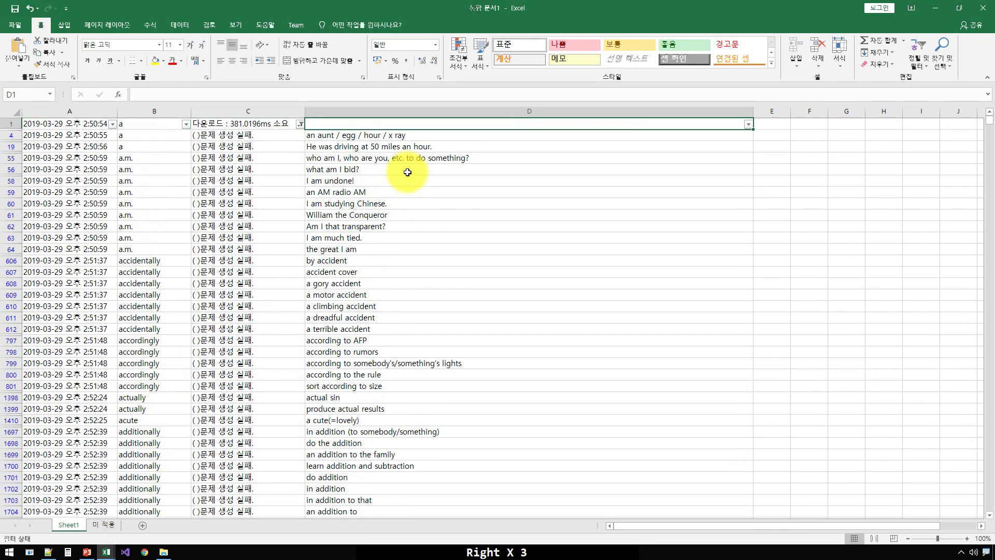
pyautogui.hotkey('alt', 'Down')
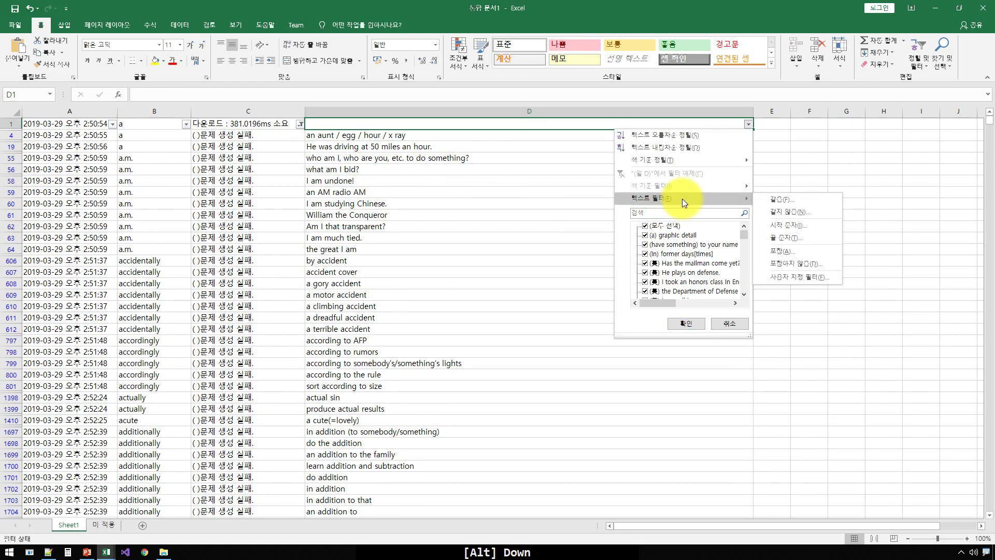
pyautogui.press('Escape')
pyautogui.press('Escape')
# Remove the existing filter from Sheet1 and return to cell A1
pyautogui.click(282, 196)
pyautogui.hotkey('alt', 'd')
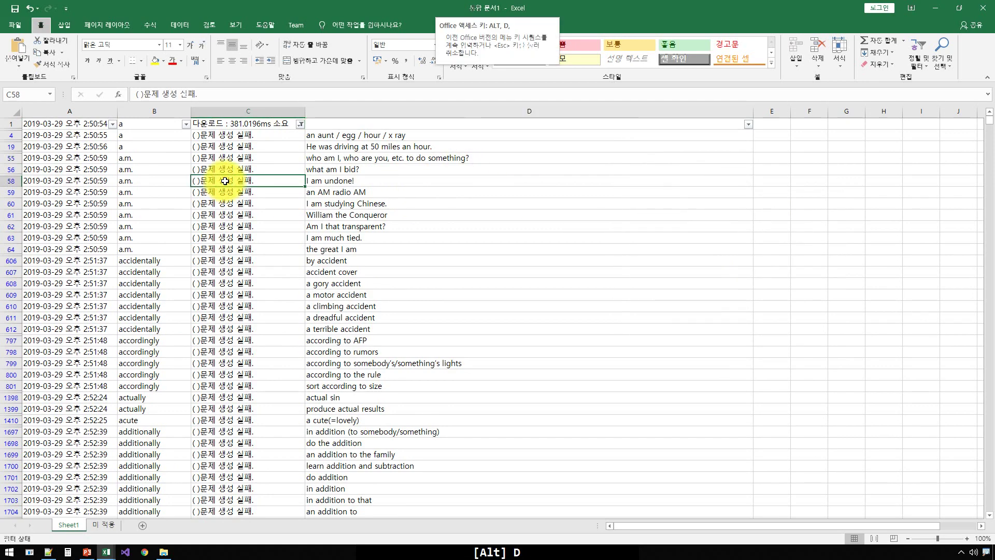
pyautogui.press('f')
pyautogui.press('s')
pyautogui.press('Up')
pyautogui.press('Up')
pyautogui.hotkey('ctrl', 'Home')
pyautogui.hotkey('ctrl', 'Home')
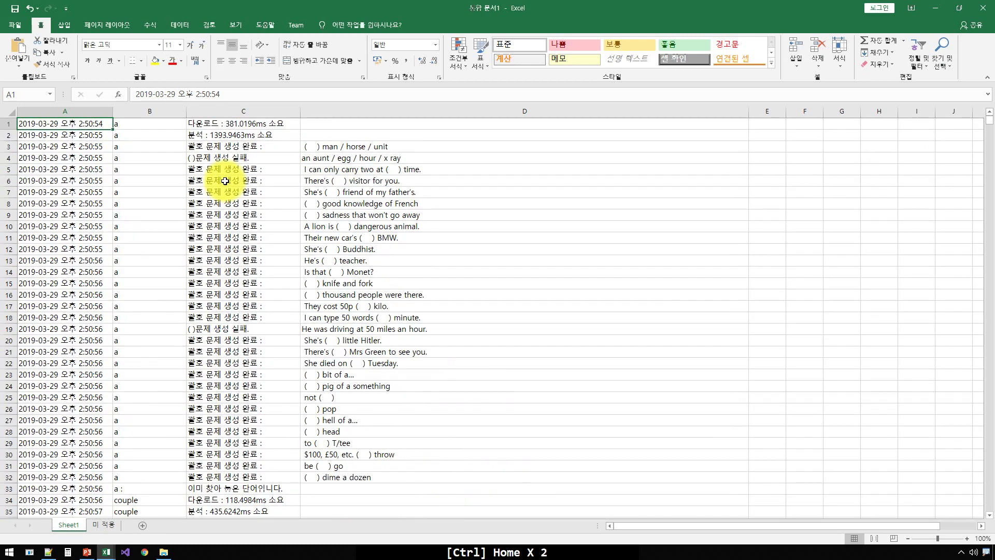
# Turn AutoFilter back on in Sheet1, filtering column D with an equals condition of *, and select all filtered sentences from D3 for their count
pyautogui.press('alt')
pyautogui.hotkey('ctrl', 'Up')
pyautogui.press('Right')
pyautogui.press('Right')
pyautogui.press('Right')
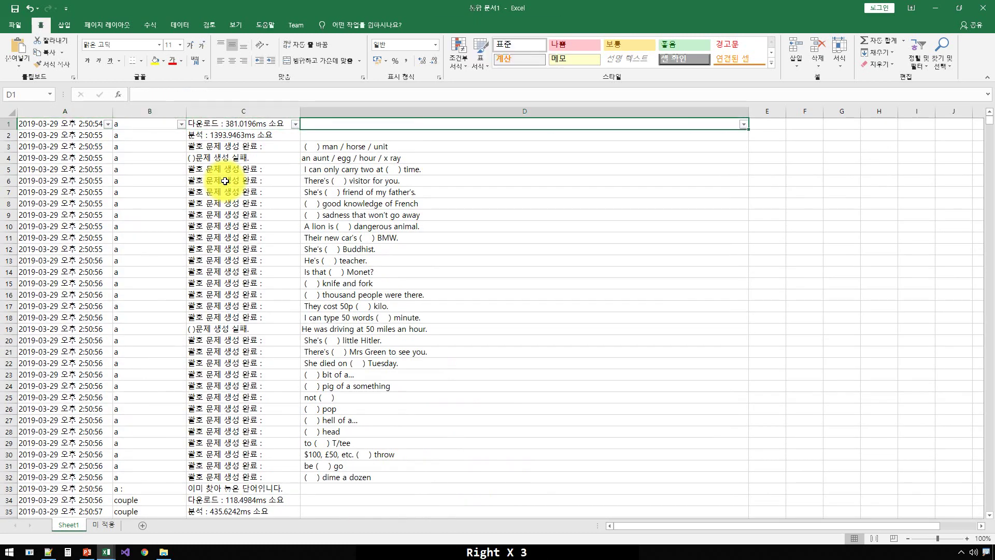
pyautogui.hotkey('alt', 'Down')
pyautogui.moveTo(644, 197)
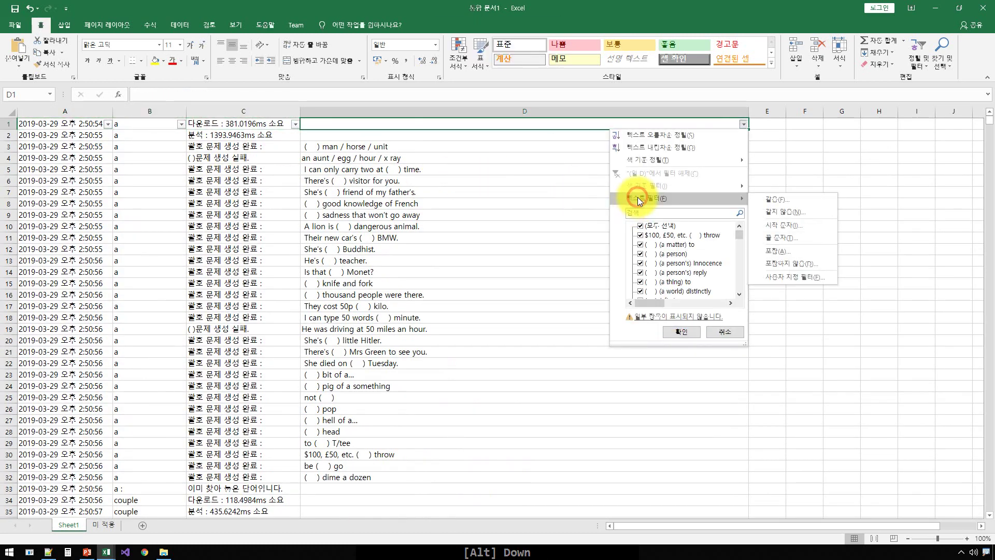
pyautogui.click(800, 201)
pyautogui.write('*')
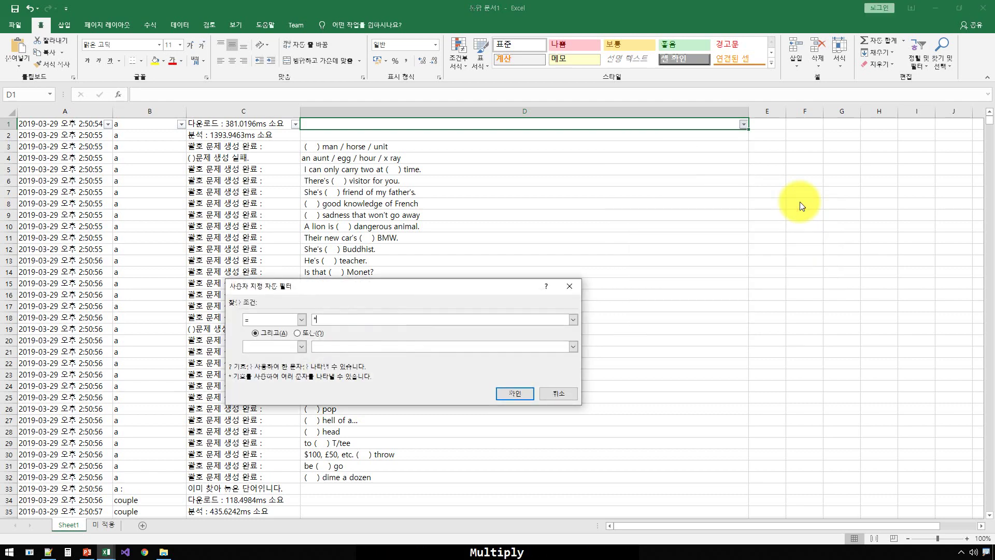
pyautogui.press('Return')
pyautogui.press('Down')
pyautogui.hotkey('ctrl', 'shift', 'Down')
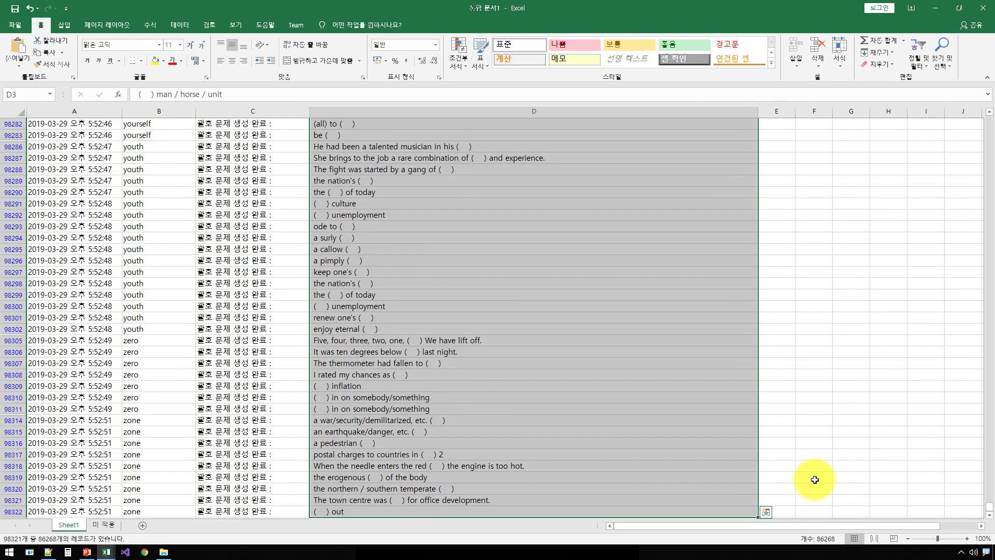
# Switch back to the presentation and append 86,268 to the end of the first bullet on slide 77
pyautogui.hotkey('alt', 'Tab')
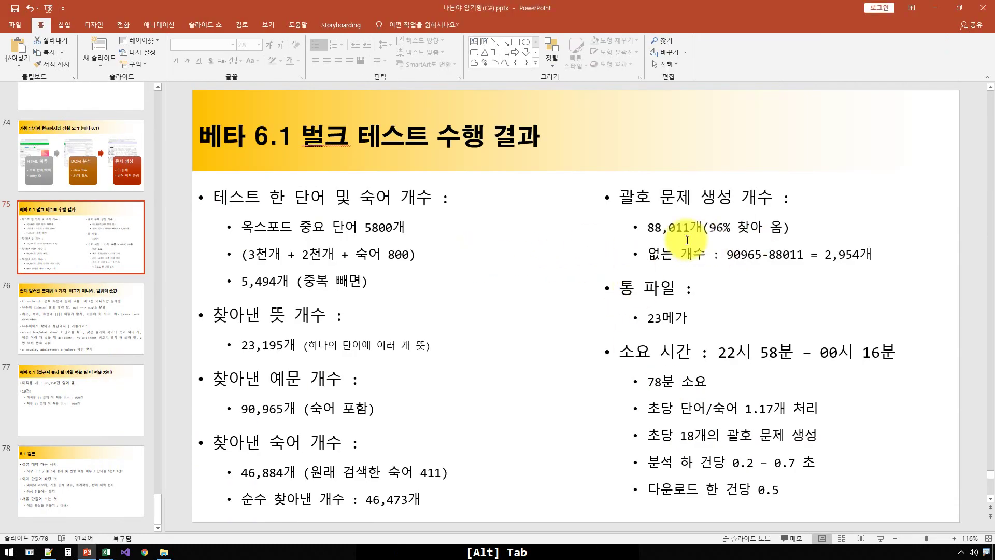
pyautogui.click(54, 516)
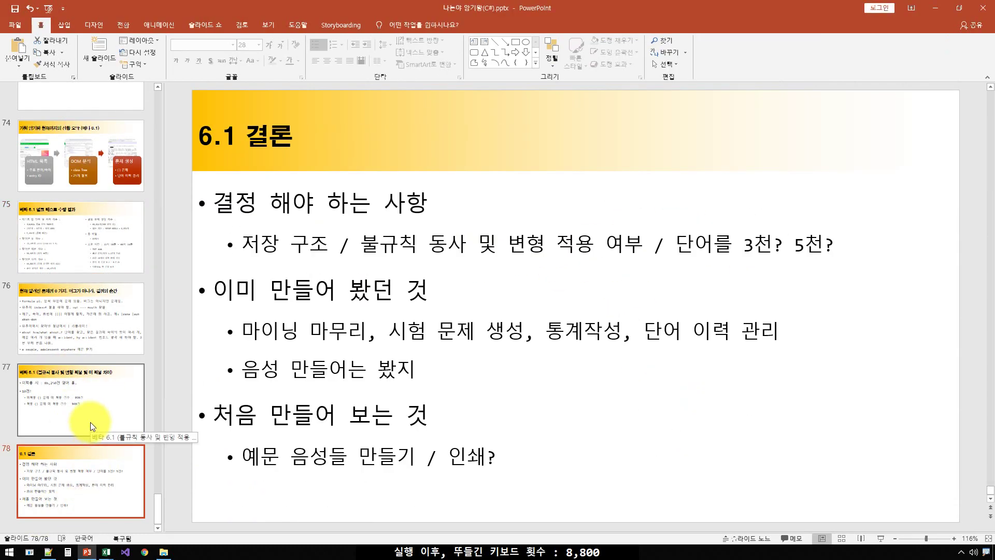
pyautogui.click(90, 422)
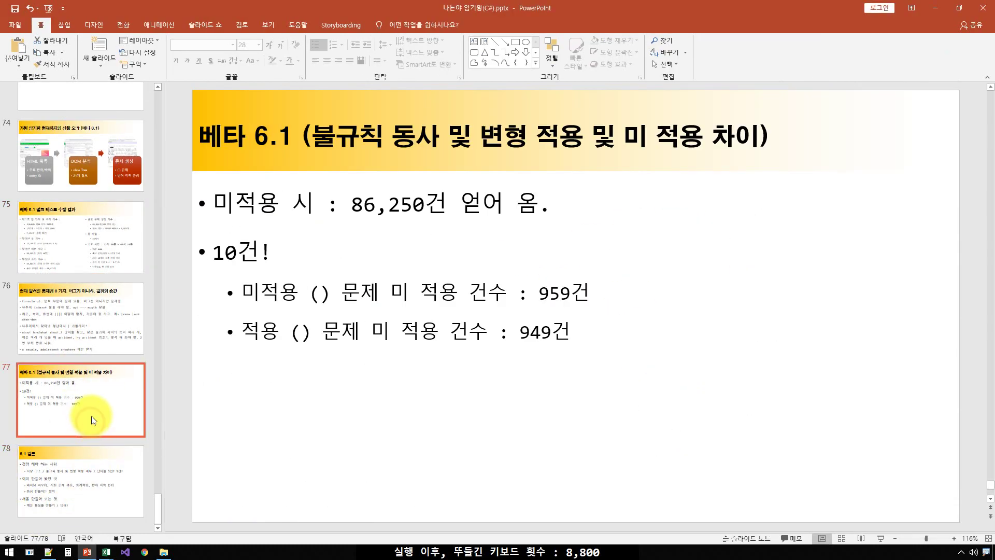
pyautogui.click(407, 204)
pyautogui.click(560, 201)
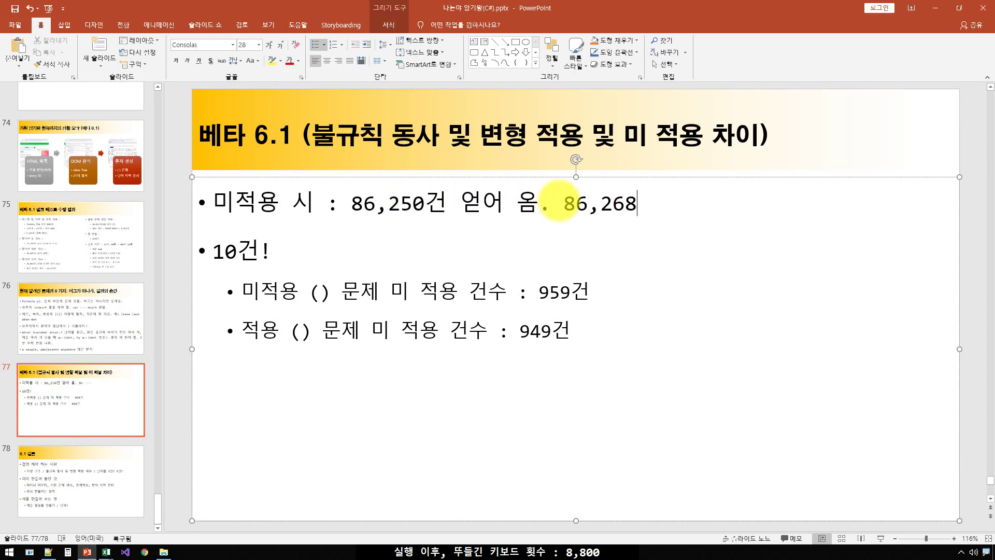
# Try 18건! as the difference in the second bullet on slide 77, and set it back to 10건!
pyautogui.press('Down')
pyautogui.press('Left')
pyautogui.hotkey('shift', 'Right')
pyautogui.write('8')
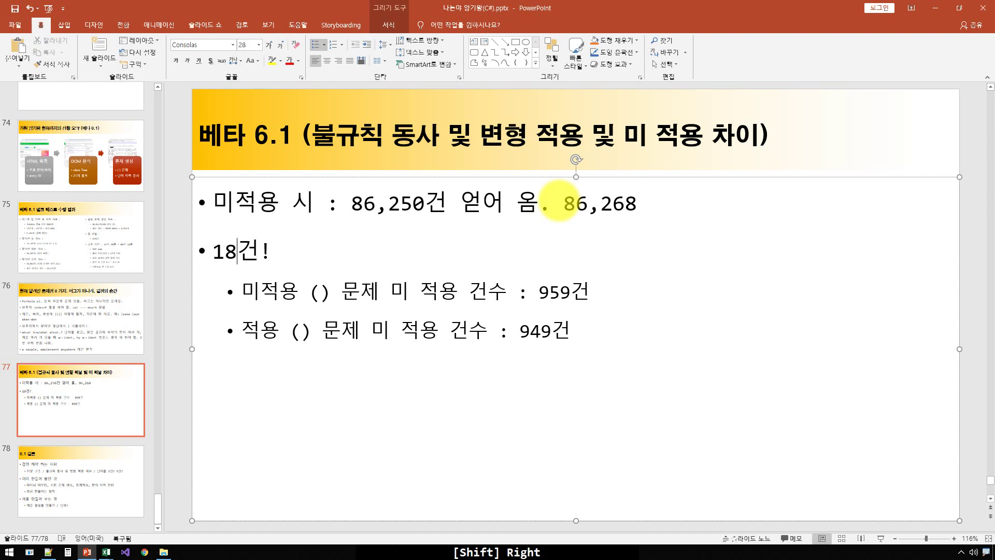
pyautogui.press('Left')
pyautogui.press('Left')
pyautogui.hotkey('shift', 'End')
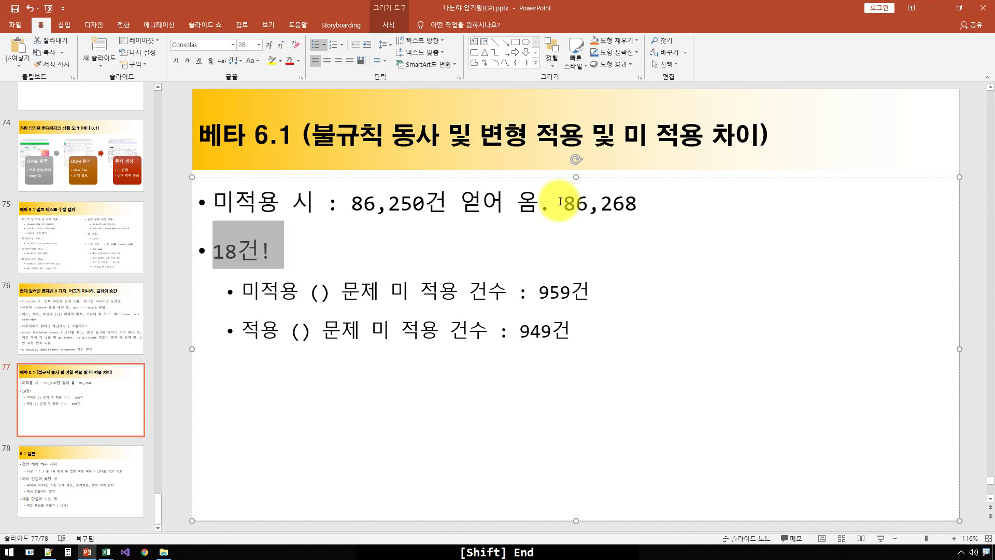
pyautogui.press('Left')
pyautogui.hotkey('shift', 'Right')
pyautogui.write('0')
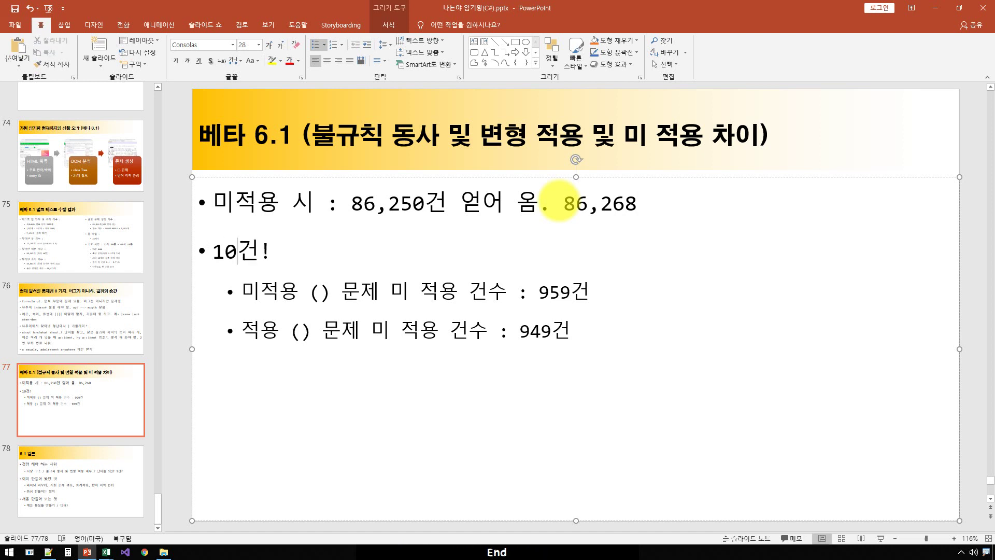
# Switch to the Excel workbook and reselect all filtered sentences in column D of Sheet1 from D3 to recheck their count
pyautogui.press('Up')
pyautogui.press('Up')
pyautogui.hotkey('alt', 'Tab')
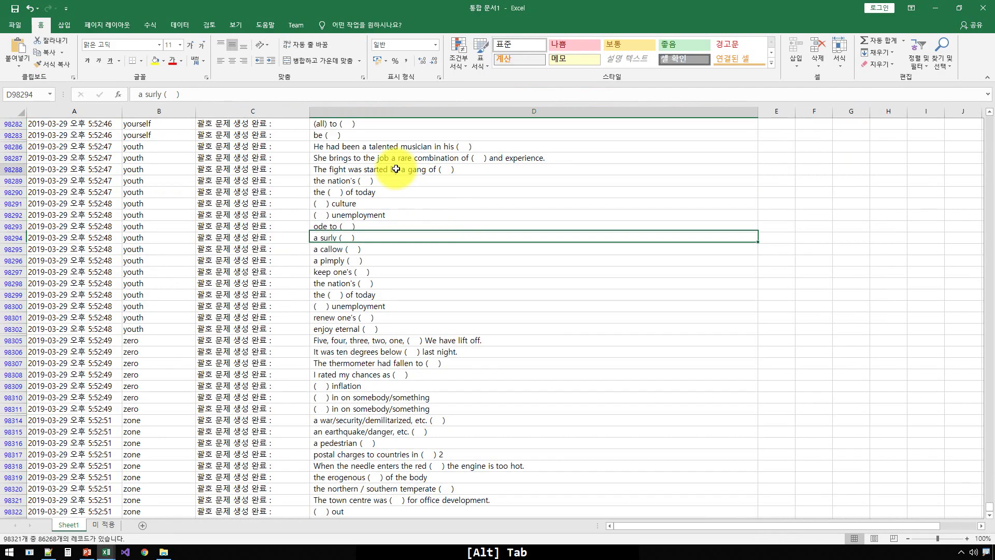
pyautogui.click(396, 169)
pyautogui.hotkey('ctrl', 'Up')
pyautogui.hotkey('ctrl', 'Up')
pyautogui.press('Down')
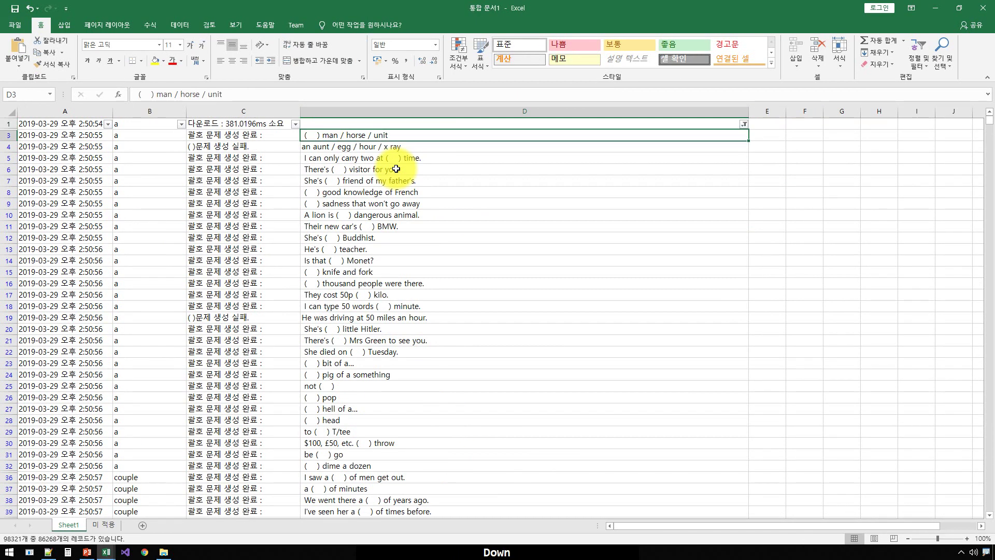
pyautogui.press('Down')
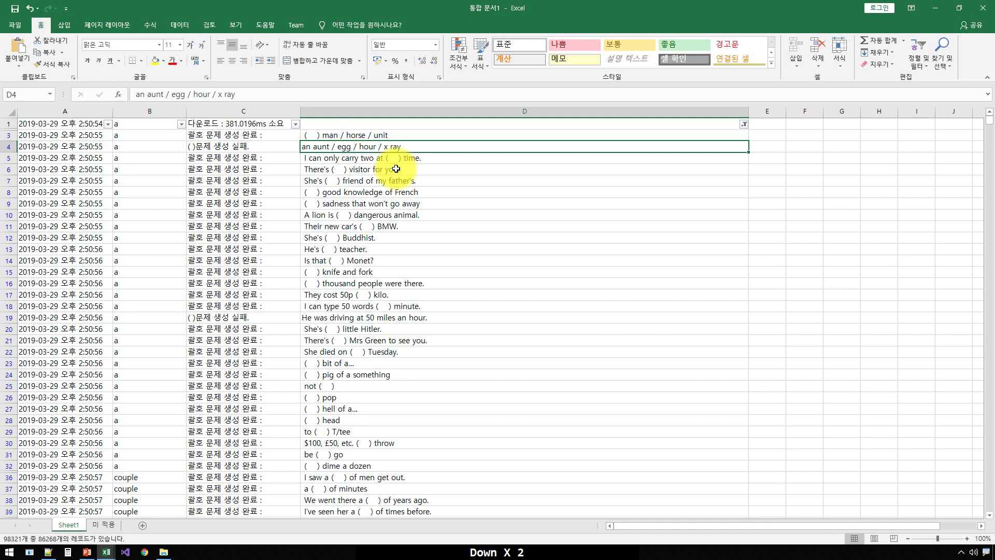
pyautogui.press('Left')
pyautogui.press('Right')
pyautogui.press('Up')
pyautogui.press('Left')
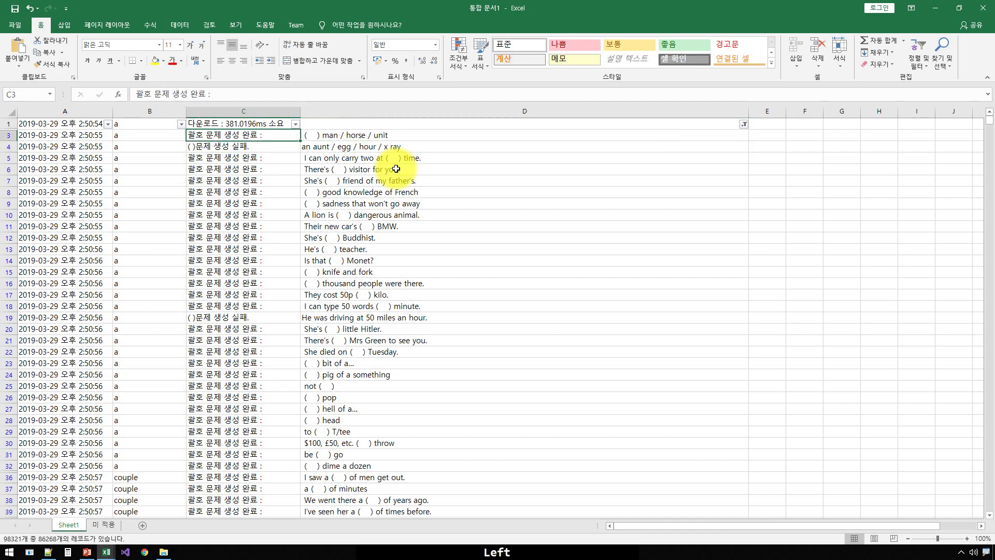
pyautogui.press('Right')
pyautogui.hotkey('ctrl', 'shift', 'Down')
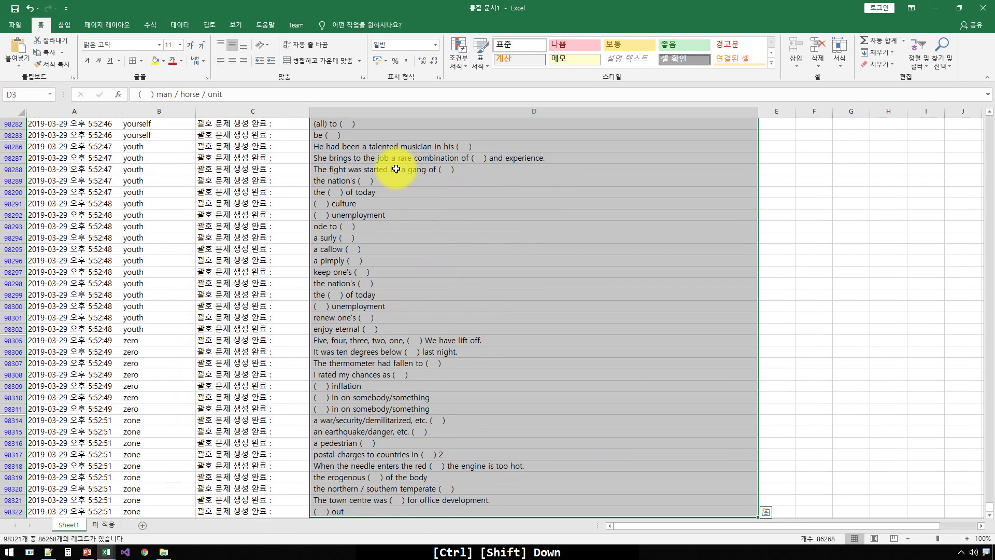
pyautogui.hotkey('ctrl', 'Up')
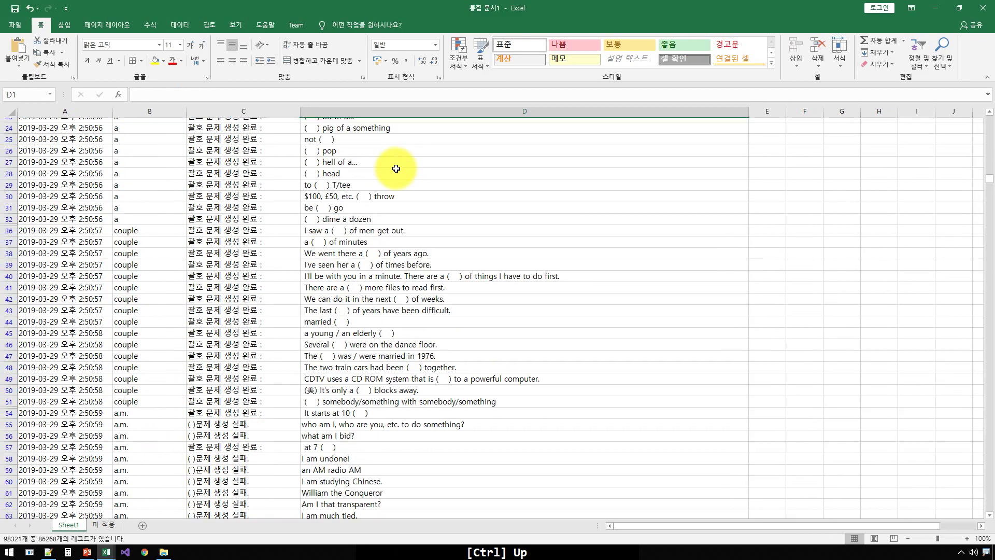
pyautogui.hotkey('ctrl', 'Down')
pyautogui.hotkey('ctrl', 'shift', 'Down')
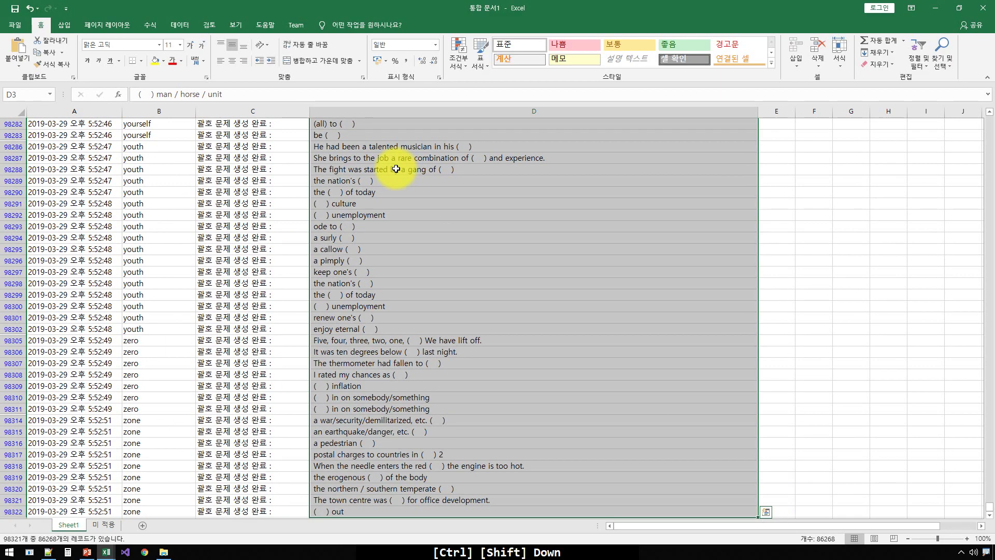
pyautogui.hotkey('ctrl', 'shift', 'Up')
pyautogui.hotkey('ctrl', 'shift', 'Down')
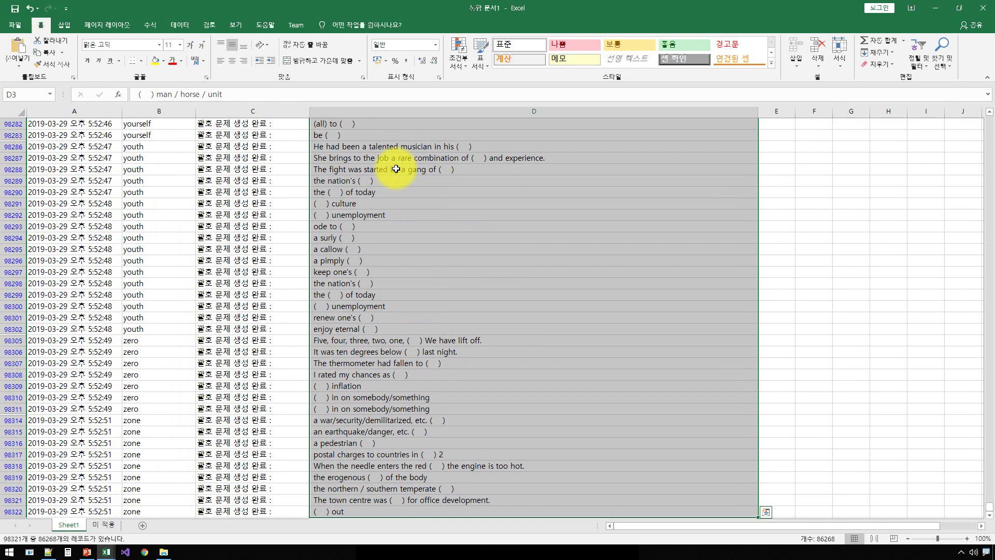
# Go to the 미 적용 sheet and reselect the filtered sentences in column D from D3 to check their count
pyautogui.hotkey('alt', 'Tab')
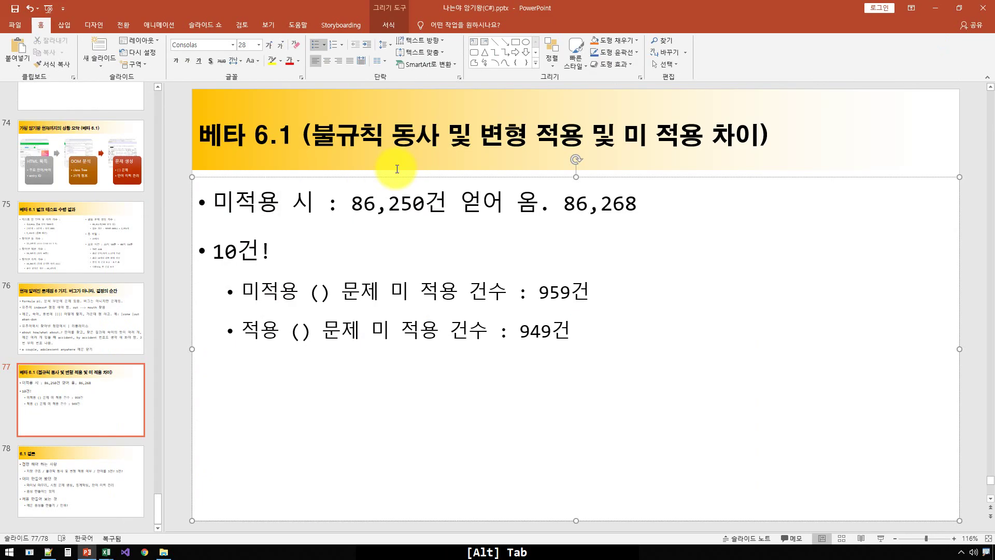
pyautogui.hotkey('alt', 'Tab')
pyautogui.hotkey('ctrl', 'pagedown')
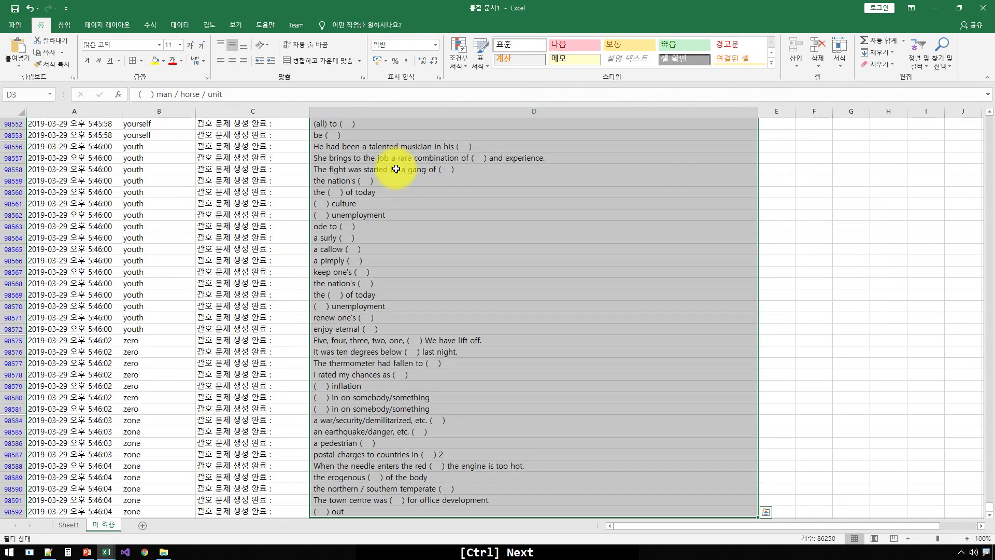
pyautogui.hotkey('ctrl', 'Home')
pyautogui.hotkey('ctrl', 'Home')
pyautogui.press('Right')
pyautogui.press('Right')
pyautogui.press('Right')
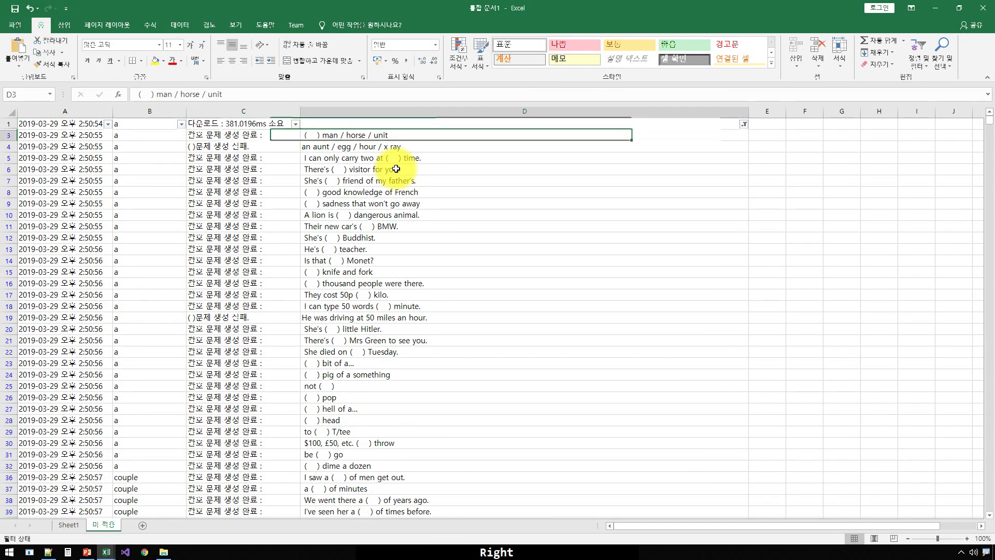
pyautogui.hotkey('ctrl', 'shift', 'Down')
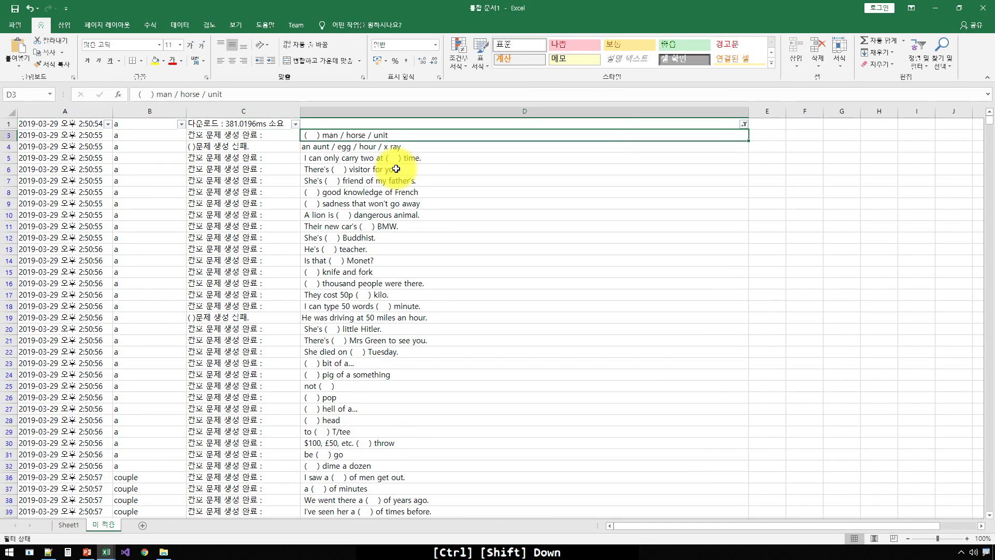
# Switch back to the presentation and insert 가져온 총 예문 after 미적용 시 in the first bullet on slide 77
pyautogui.hotkey('alt', 'Tab')
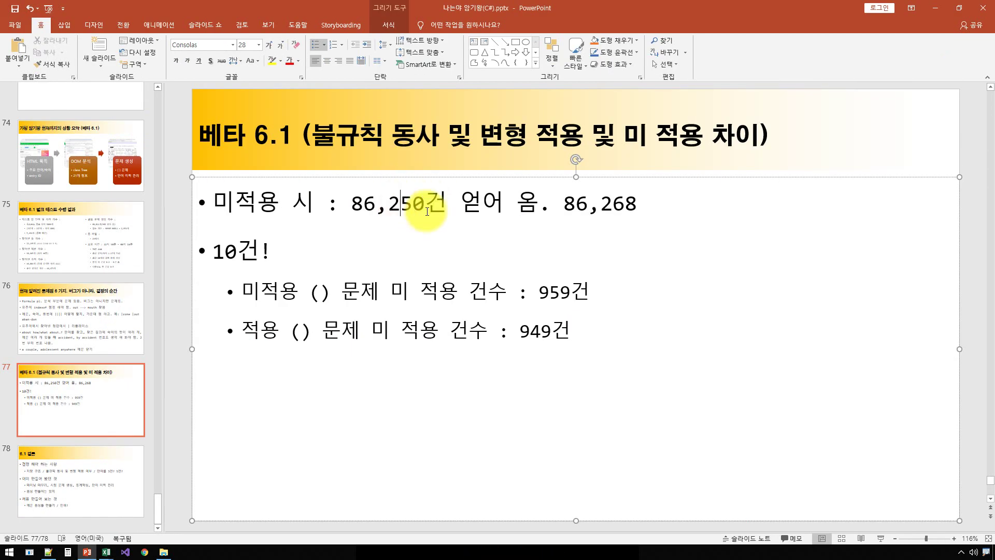
pyautogui.hotkey('alt', 'Tab')
pyautogui.hotkey('alt', 'Tab')
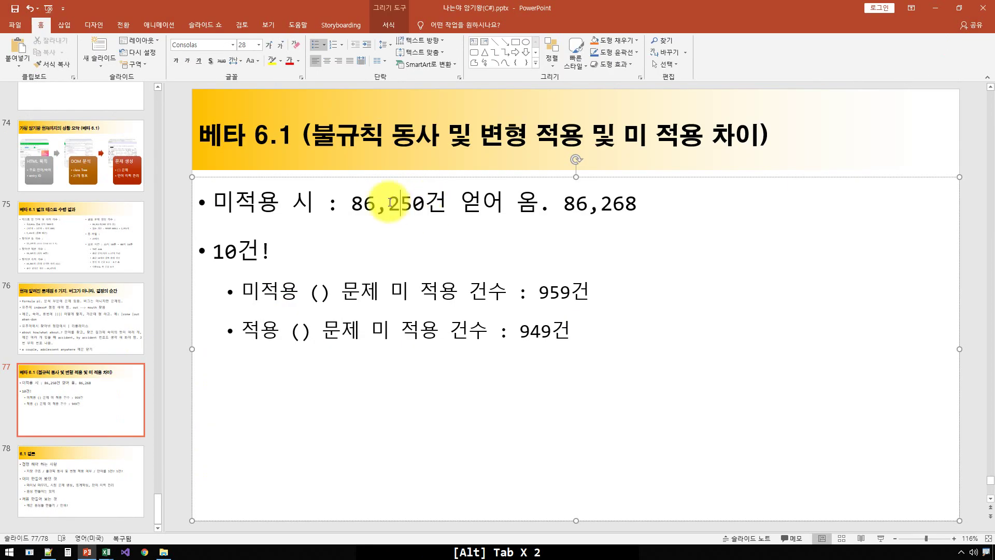
pyautogui.click(315, 202)
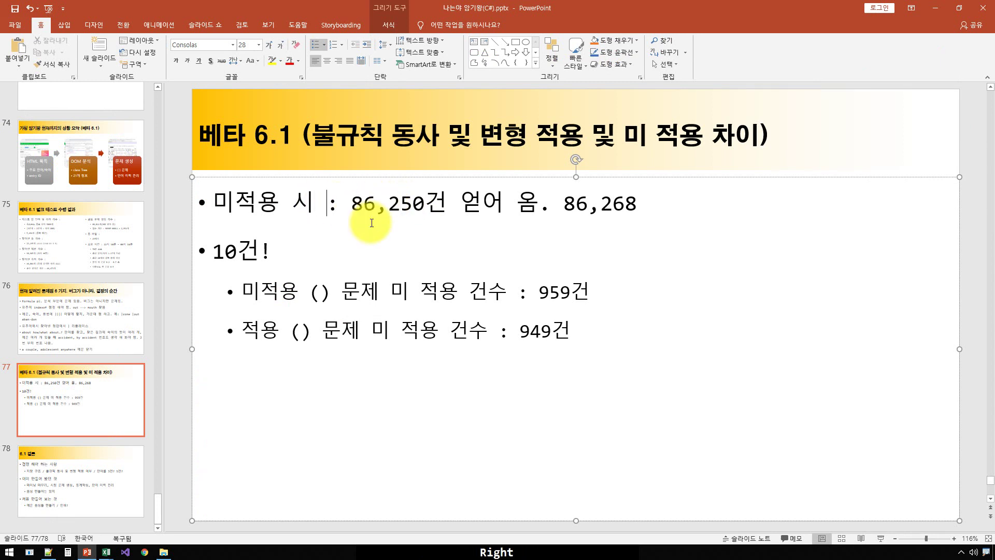
pyautogui.write('가져온 총 문제')
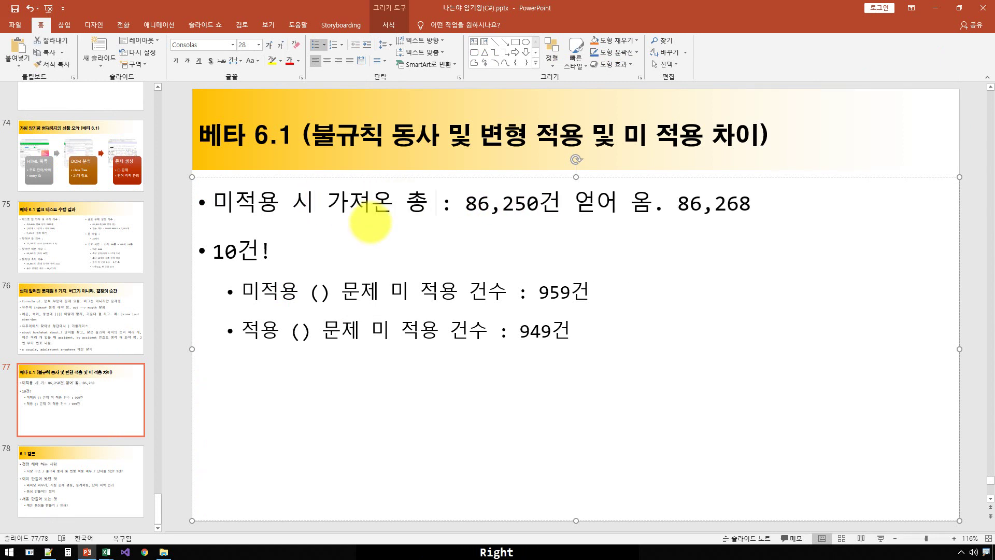
pyautogui.press('BackSpace')
pyautogui.press('BackSpace')
pyautogui.press('BackSpace')
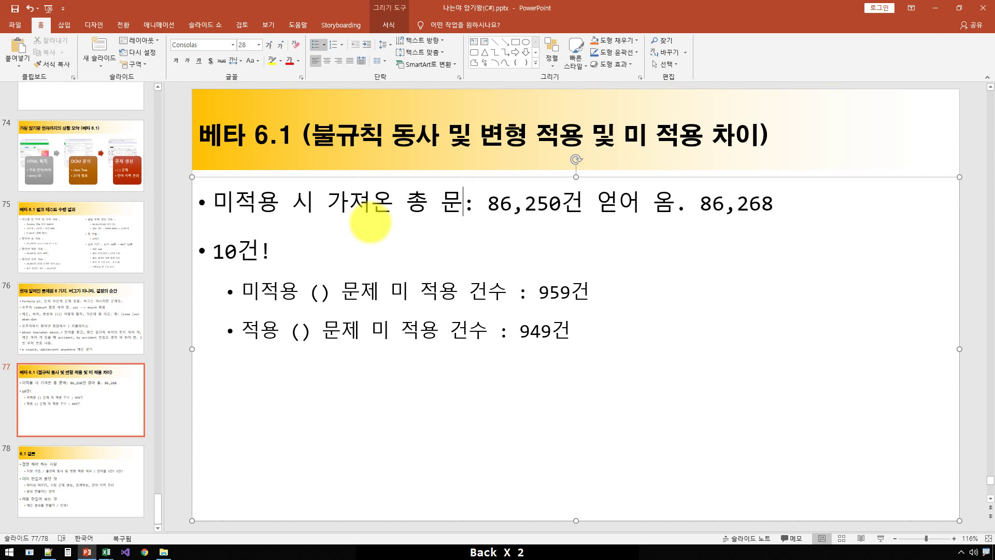
pyautogui.write('예문')
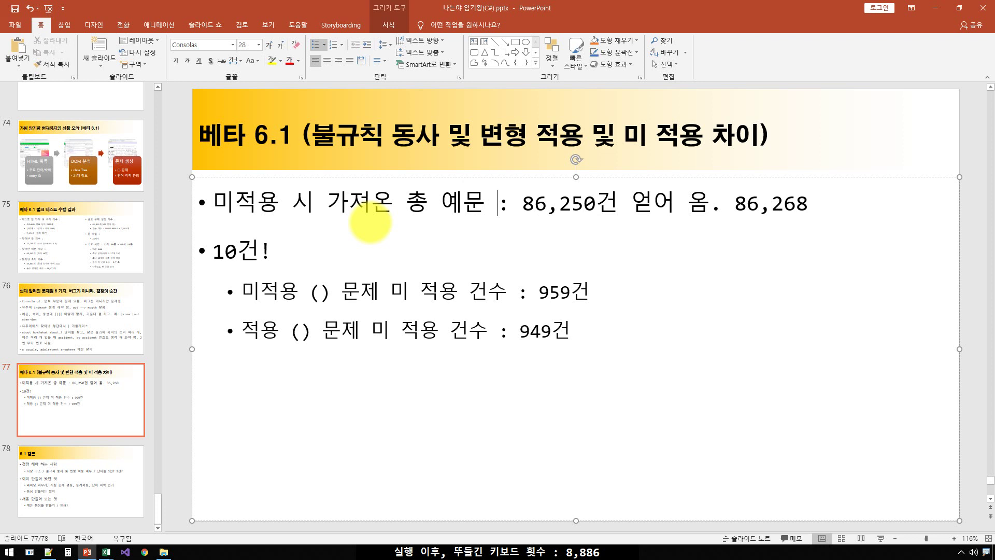
# Split the first bullet on slide 77 after 86,250건 so that 얻어 옴. 86,268 starts its own bullet
pyautogui.hotkey('ctrl', 'Right')
pyautogui.hotkey('ctrl', 'Right')
pyautogui.hotkey('ctrl', 'Right')
pyautogui.hotkey('ctrl', 'Left')
pyautogui.hotkey('ctrl', 'Right')
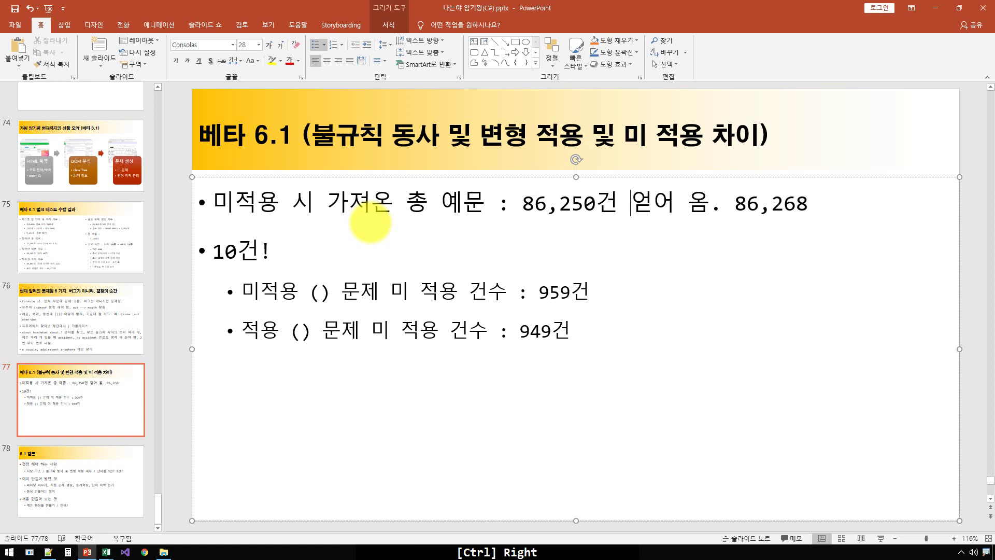
pyautogui.hotkey('ctrl', 'Left')
pyautogui.hotkey('ctrl', 'Left')
pyautogui.hotkey('ctrl', 'Right')
pyautogui.hotkey('ctrl', 'Right')
pyautogui.hotkey('ctrl', 'Left')
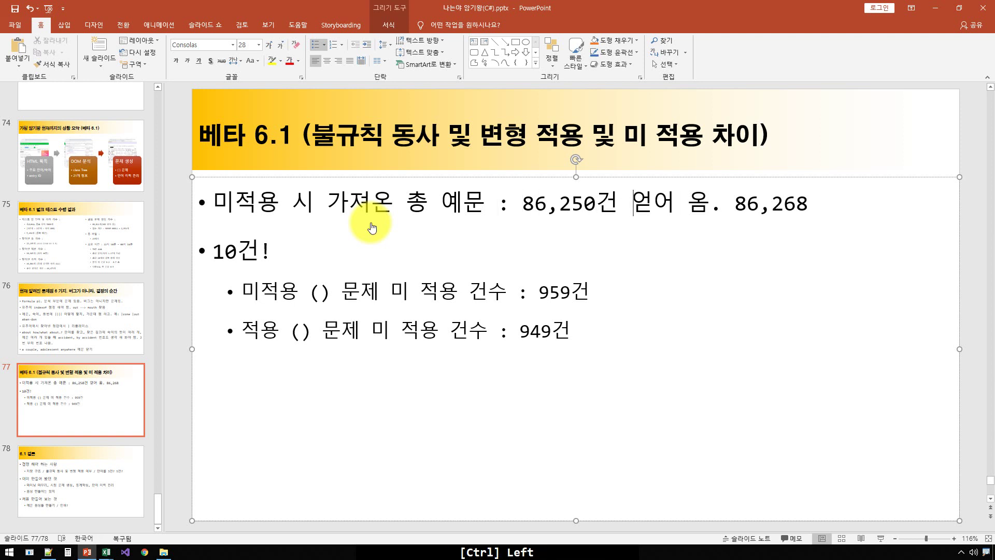
pyautogui.press('Return')
# Copy the label 미적용 시 가져온 총 예문 from the first bullet and go to the start of the second bullet
pyautogui.press('Up')
pyautogui.hotkey('shift', 'Right')
pyautogui.hotkey('shift', 'Right')
pyautogui.hotkey('shift', 'Right')
pyautogui.hotkey('shift', 'Right')
pyautogui.hotkey('shift', 'Right')
pyautogui.hotkey('shift', 'Right')
pyautogui.hotkey('shift', 'Right')
pyautogui.hotkey('shift', 'Right')
pyautogui.hotkey('shift', 'Right')
pyautogui.hotkey('shift', 'Right')
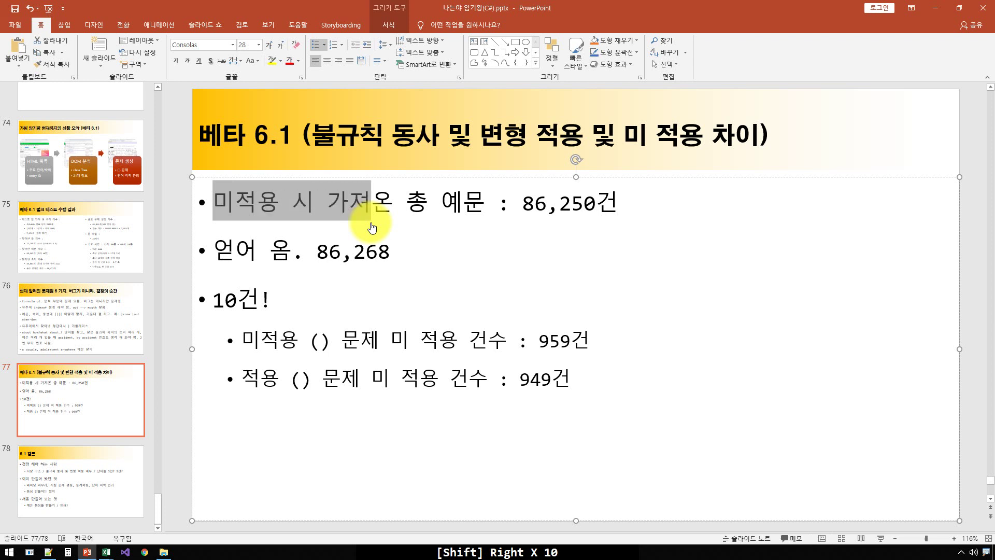
pyautogui.hotkey('shift', 'Right')
pyautogui.hotkey('shift', 'Right')
pyautogui.hotkey('shift', 'Right')
pyautogui.hotkey('shift', 'Right')
pyautogui.hotkey('ctrl', 'c')
pyautogui.press('Down')
pyautogui.press('Home')
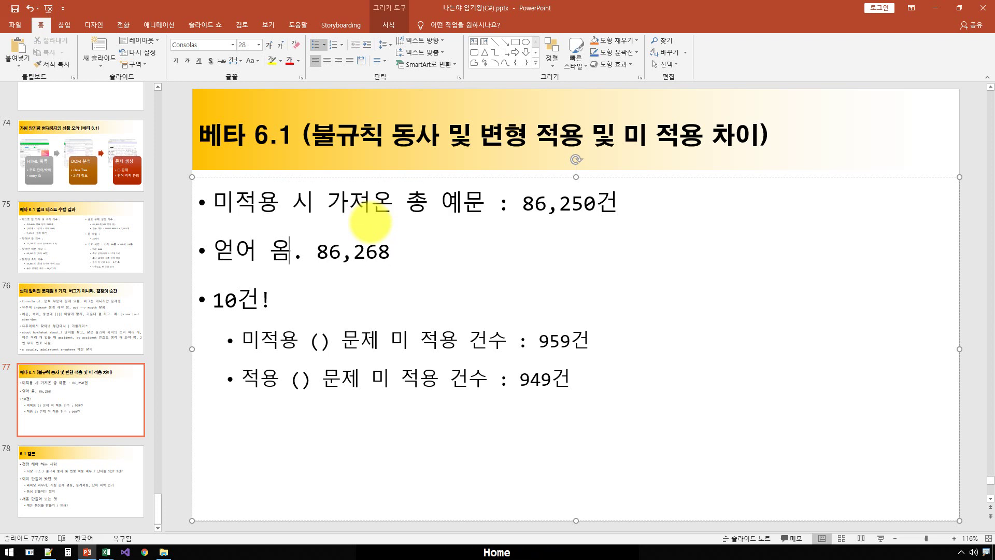
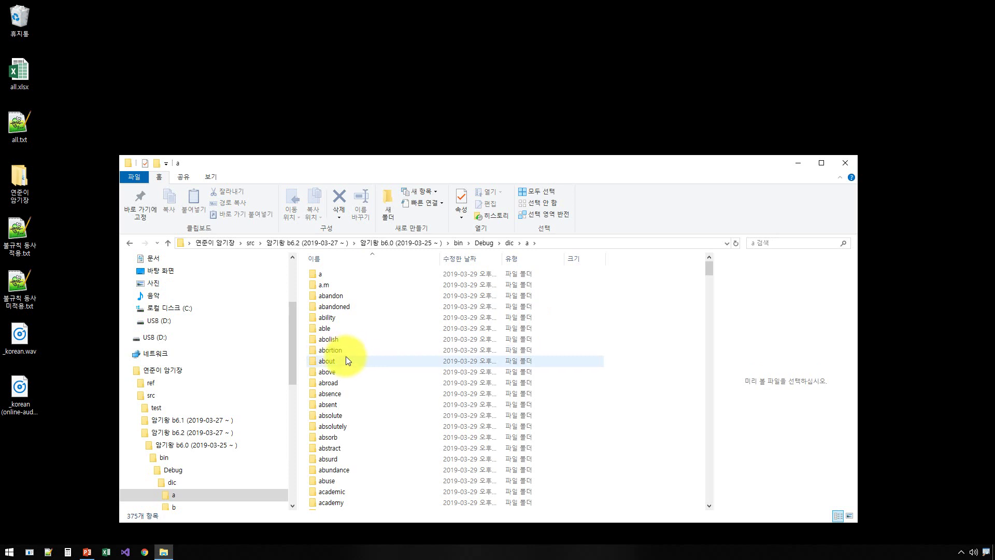
# In File Explorer, open the abolish folder inside dic\a and open the file abolish[별1][고2].txt
pyautogui.click(345, 348)
pyautogui.click(337, 339)
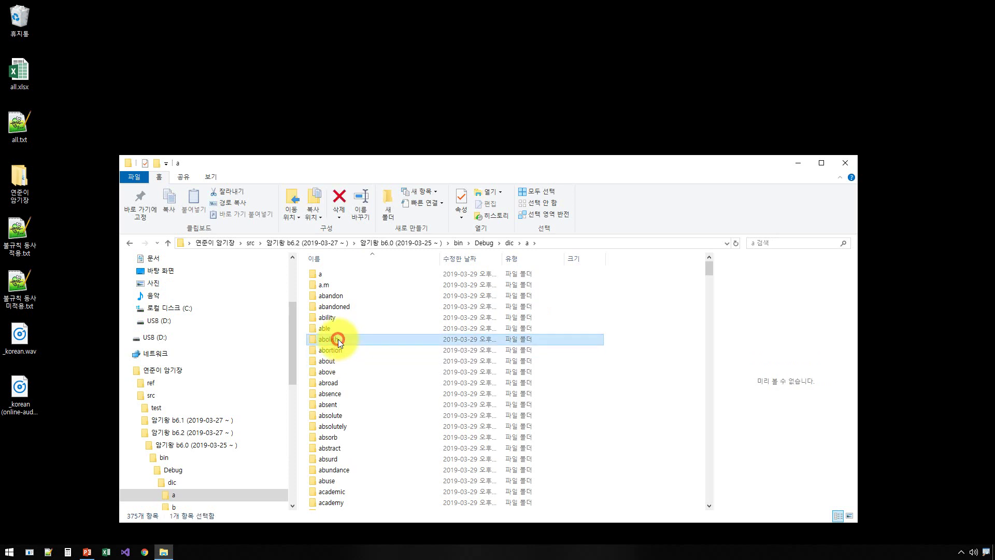
pyautogui.doubleClick(338, 338)
pyautogui.click(346, 272)
pyautogui.doubleClick(347, 273)
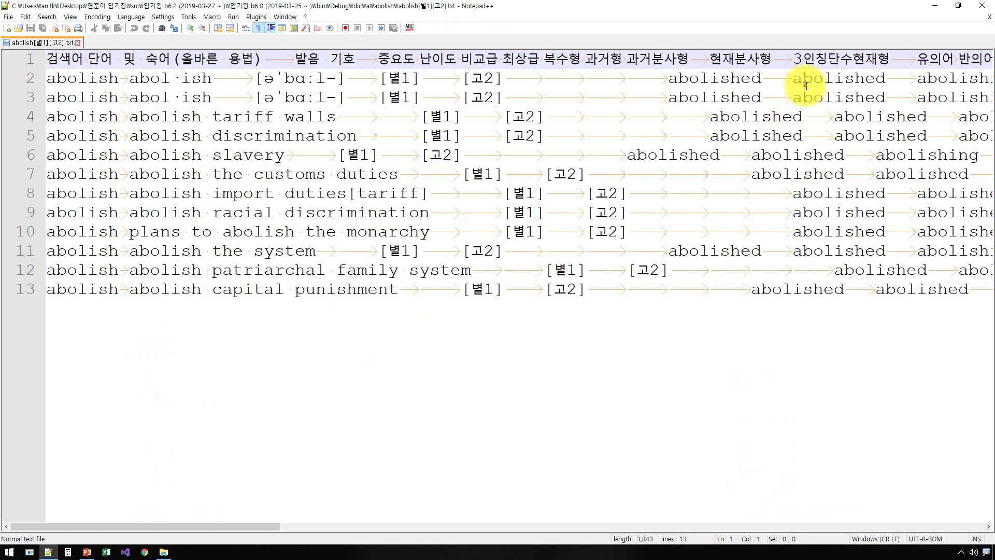
# Examine the line ends of the abolish file, comparing the blanked example and answer on line 3 with the rows below
pyautogui.click(806, 83)
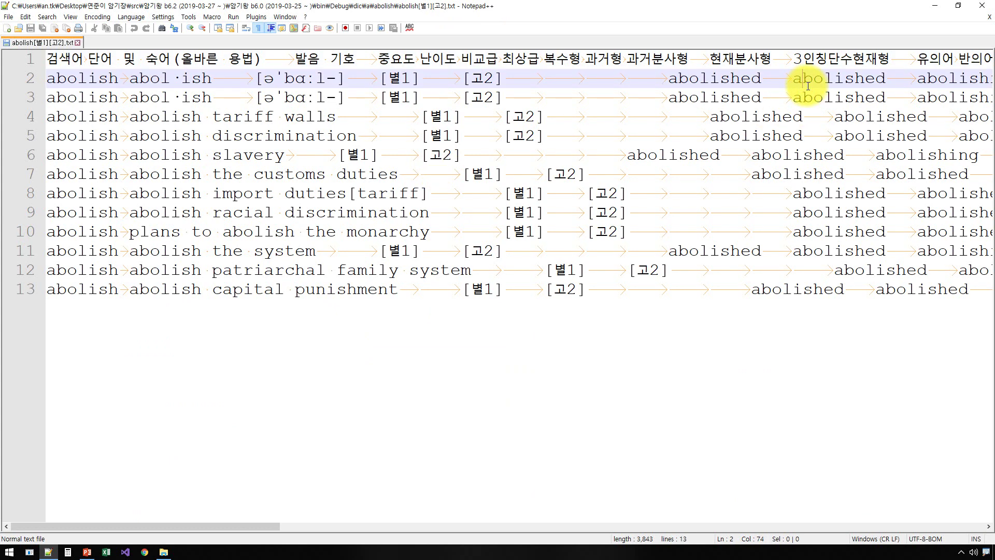
pyautogui.press('End')
pyautogui.press('Down')
pyautogui.press('Down')
pyautogui.press('Up')
pyautogui.press('End')
pyautogui.press('Left')
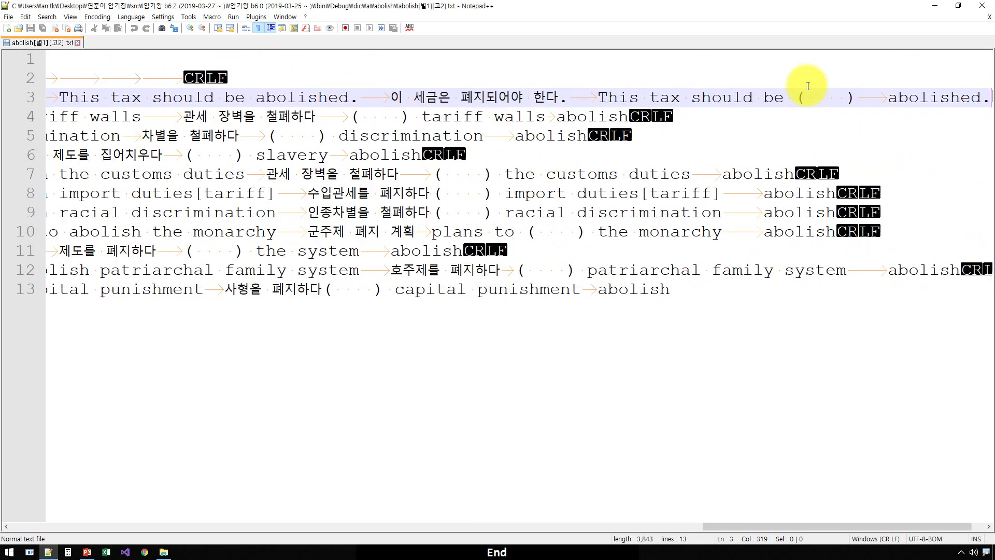
pyautogui.press('Left')
pyautogui.press('Left')
pyautogui.press('Left')
pyautogui.press('Left')
pyautogui.press('Left')
pyautogui.press('Left')
pyautogui.press('Left')
pyautogui.press('Left')
pyautogui.press('Left')
pyautogui.press('Left')
pyautogui.press('Left')
pyautogui.press('Left')
pyautogui.press('Left')
pyautogui.press('Left')
pyautogui.press('Left')
pyautogui.press('Down')
pyautogui.press('Down')
pyautogui.press('Down')
pyautogui.press('Down')
pyautogui.press('Down')
pyautogui.press('Down')
pyautogui.press('Down')
pyautogui.press('Down')
pyautogui.press('Down')
pyautogui.press('Down')
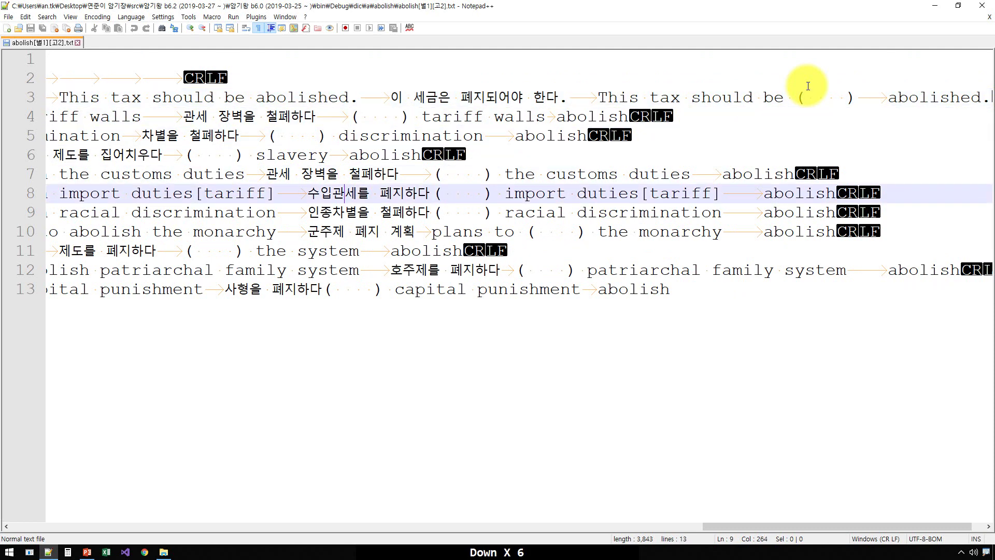
pyautogui.press('Up')
pyautogui.press('Up')
pyautogui.press('Up')
pyautogui.press('Up')
pyautogui.press('Up')
pyautogui.press('Up')
pyautogui.press('Up')
pyautogui.press('Up')
pyautogui.press('Up')
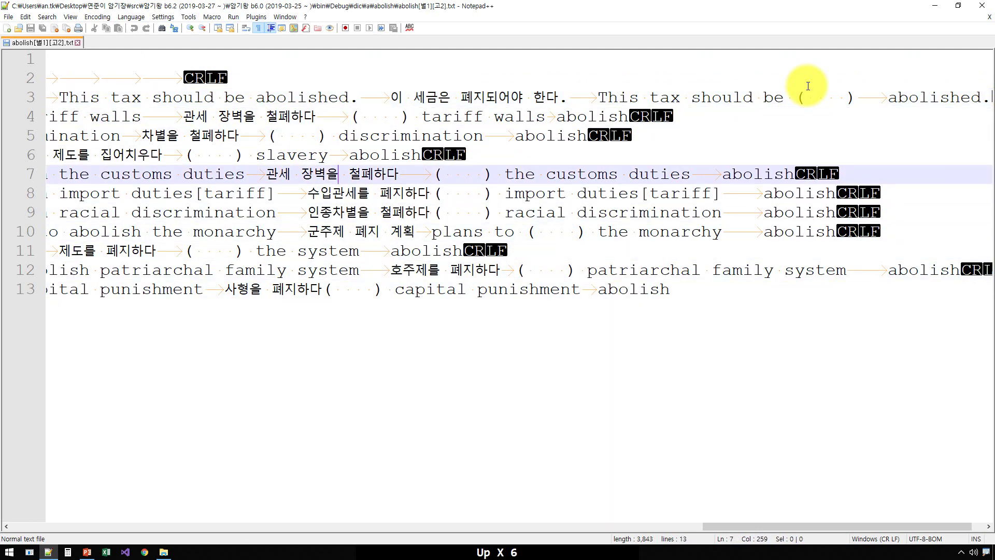
pyautogui.press('Up')
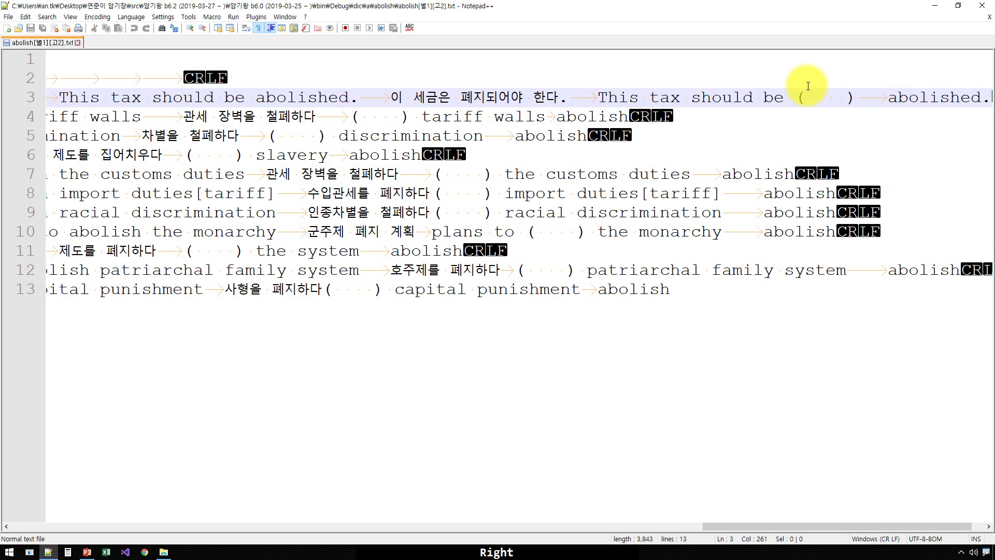
pyautogui.press('Down')
pyautogui.press('Up')
# Select and copy the example sentence This tax should be abolished. on line 3 of the abolish file
pyautogui.hotkey('ctrl', 'shift', 'Left')
pyautogui.hotkey('ctrl', 'shift', 'Left')
pyautogui.hotkey('ctrl', 'shift', 'Left')
pyautogui.press('Right')
pyautogui.press('Right')
pyautogui.hotkey('ctrl', 'shift', 'Left')
pyautogui.hotkey('ctrl', 'shift', 'Left')
pyautogui.hotkey('ctrl', 'shift', 'Left')
pyautogui.hotkey('ctrl', 'shift', 'Left')
pyautogui.hotkey('ctrl', 'shift', 'Left')
pyautogui.hotkey('ctrl', 'shift', 'Left')
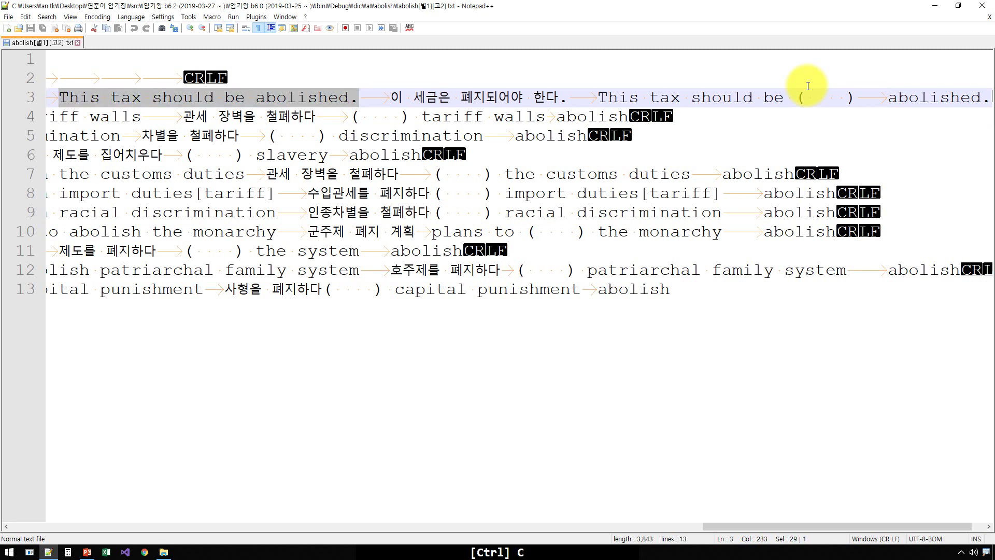
pyautogui.hotkey('ctrl', 'c')
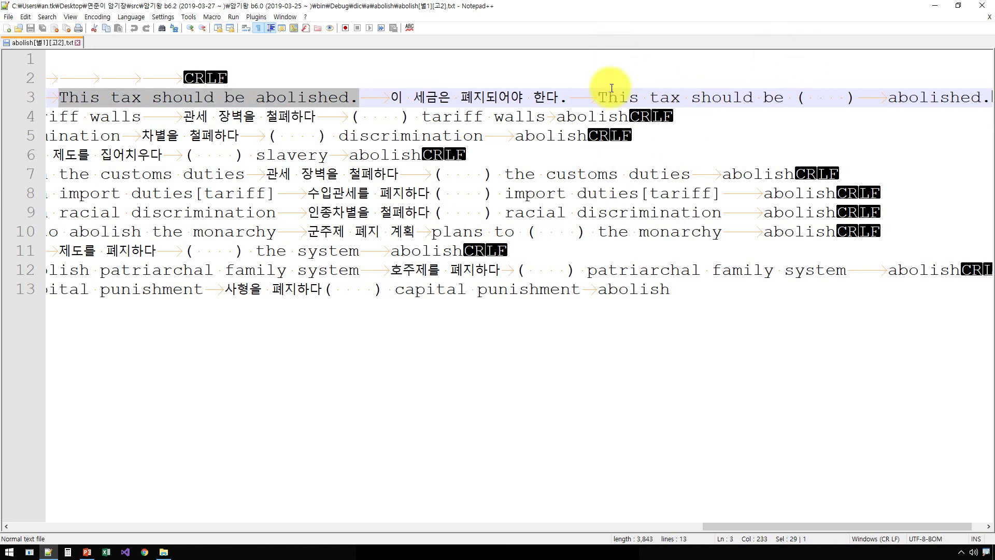
# In a new File Explorer window, open the src\test folder inside the memorization project folder on the desktop
pyautogui.press('super+d')
pyautogui.press('super+e')
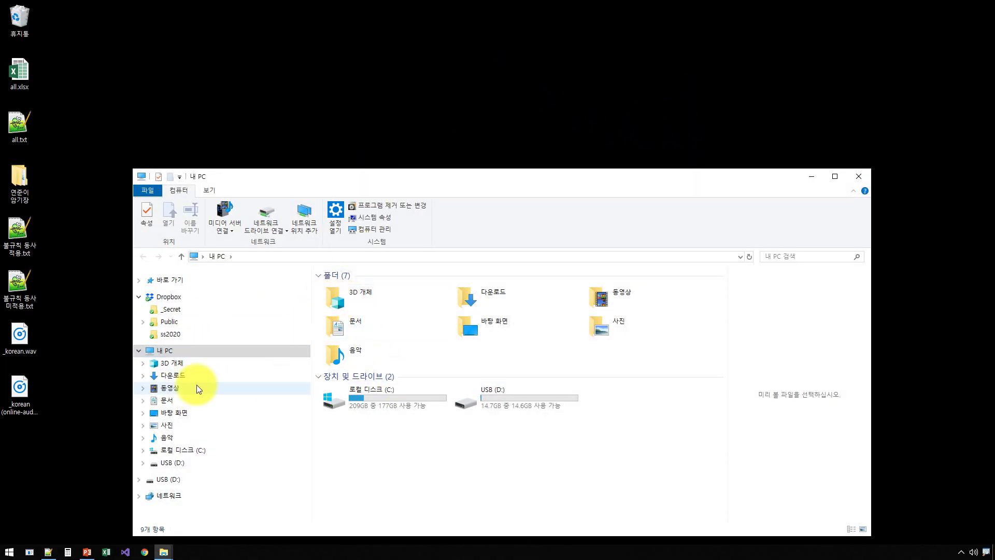
pyautogui.click(201, 411)
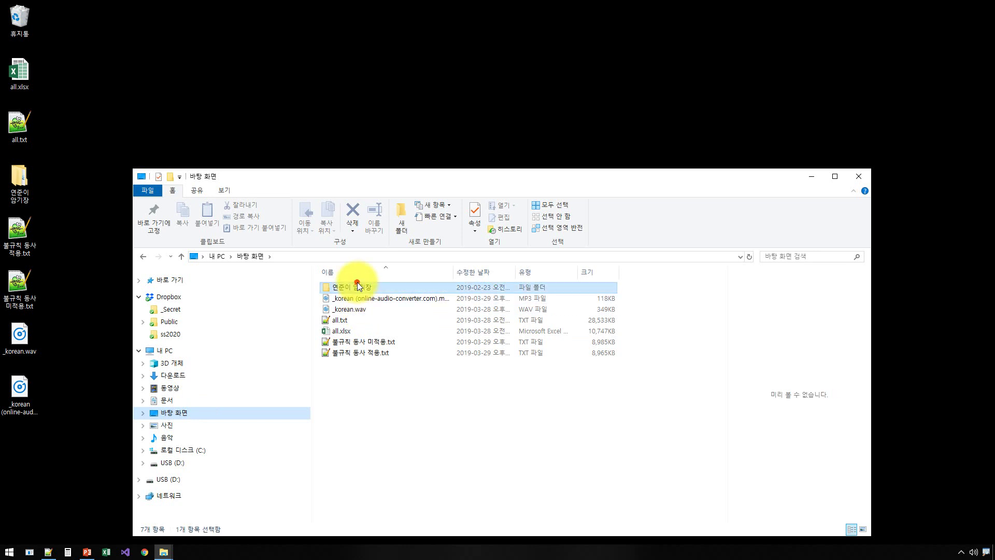
pyautogui.doubleClick(356, 283)
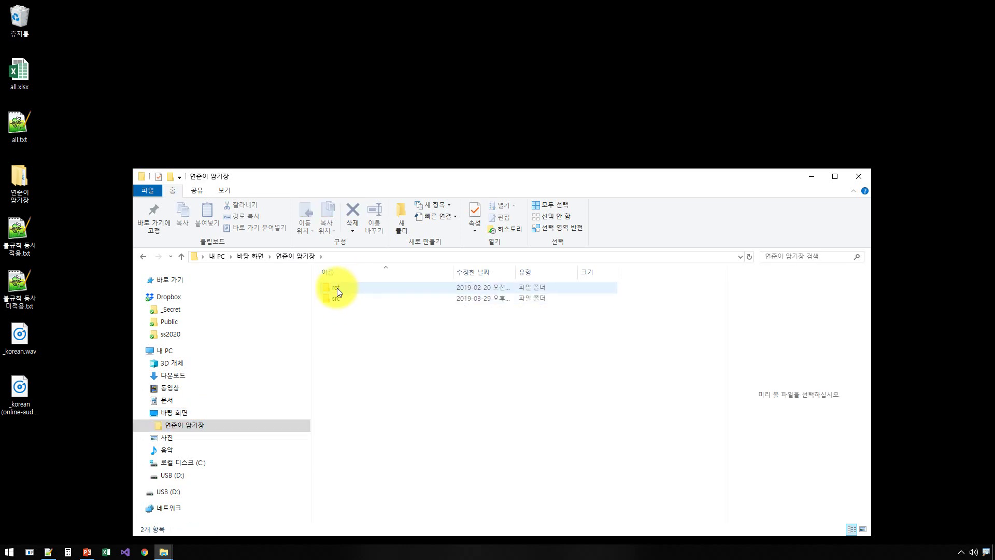
pyautogui.doubleClick(337, 288)
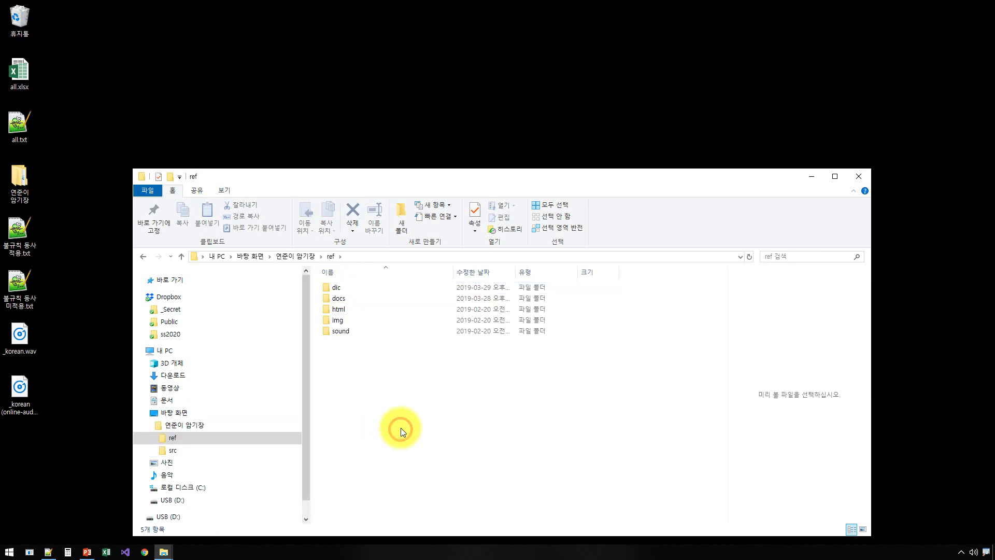
pyautogui.press('BackSpace')
pyautogui.doubleClick(338, 296)
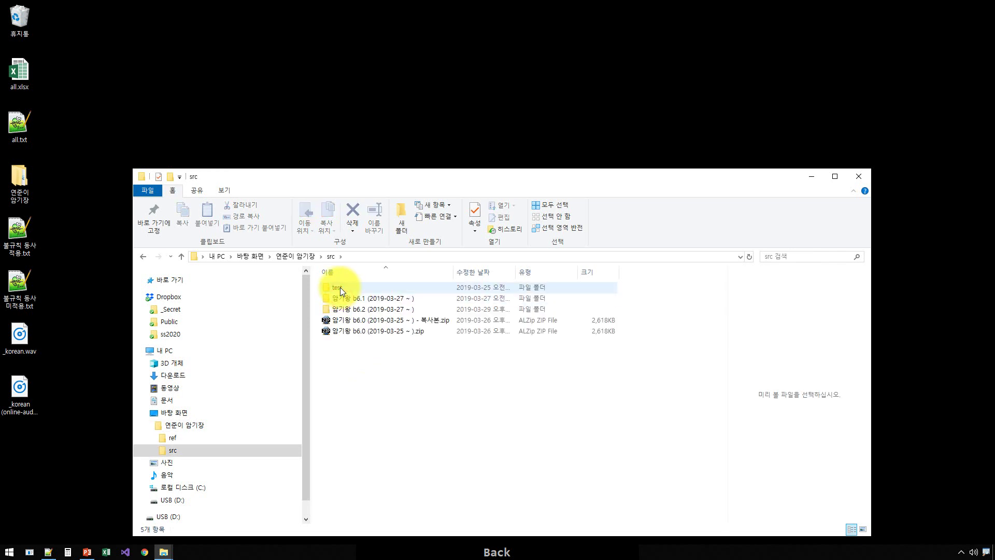
pyautogui.doubleClick(340, 287)
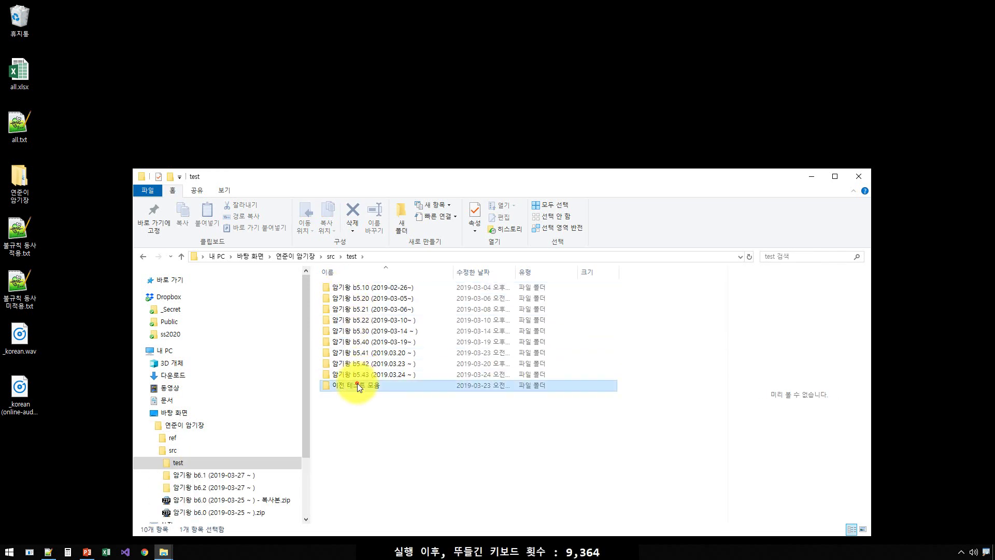
# Open 이전 테스트 모음 and go down through Google_TTS\Google_TTS\bin to its Debug folder
pyautogui.doubleClick(357, 385)
pyautogui.click(357, 287)
pyautogui.doubleClick(356, 287)
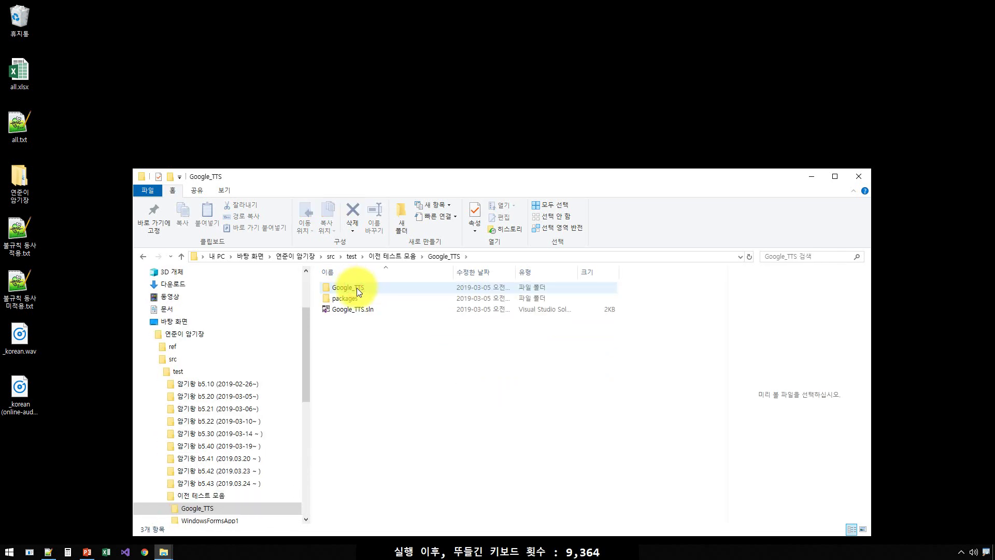
pyautogui.doubleClick(356, 287)
pyautogui.doubleClick(356, 288)
pyautogui.doubleClick(356, 288)
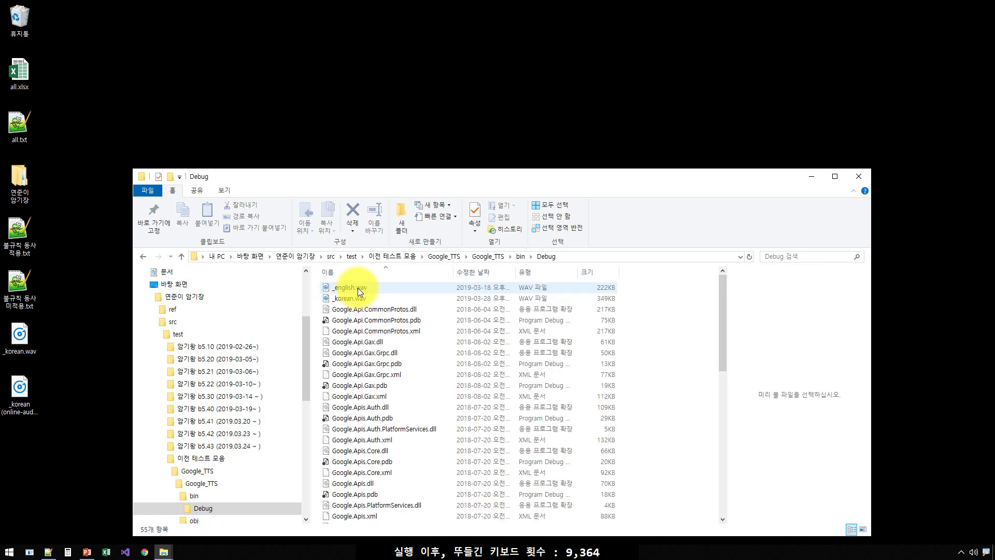
# Run Google_TTS.exe, replace its English text with the copied sentence This tax should be abolished. and generate the English speech
pyautogui.click(557, 309)
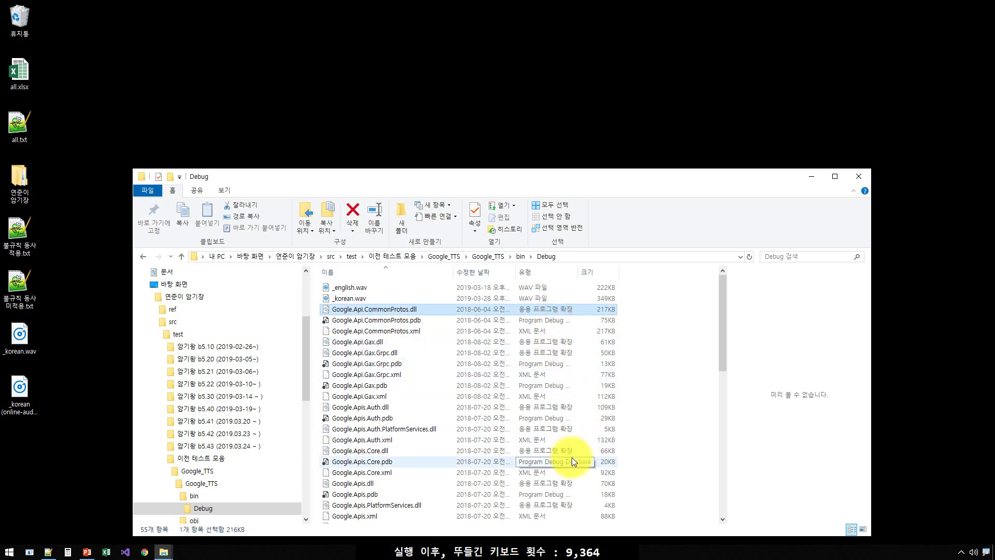
pyautogui.scroll(-4, 545, 511)
pyautogui.scroll(-1, 543, 508)
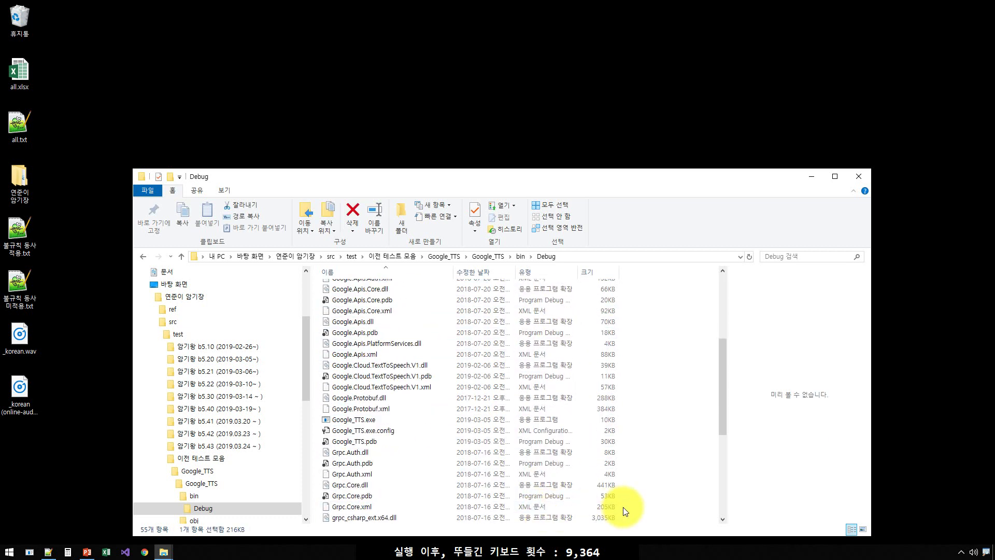
pyautogui.click(541, 421)
pyautogui.doubleClick(368, 421)
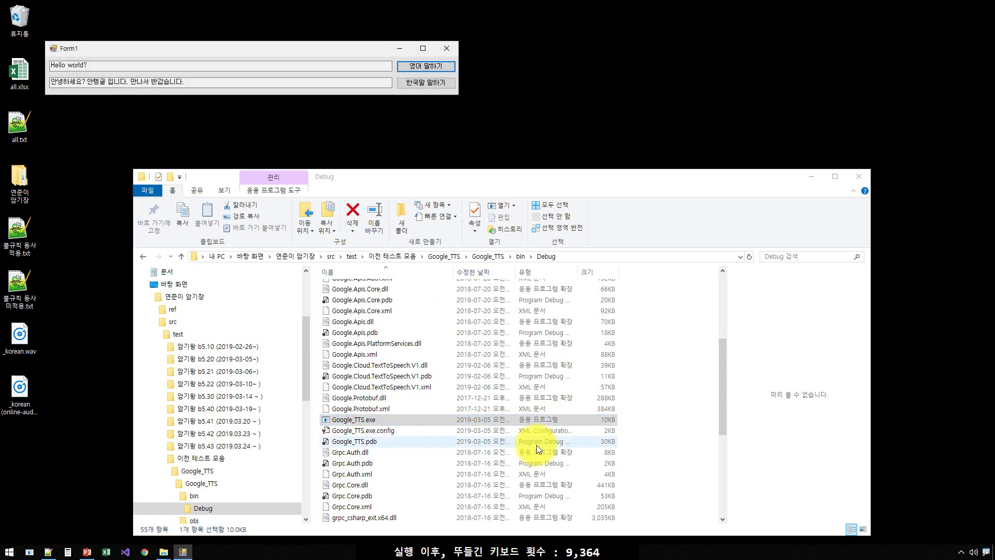
pyautogui.moveTo(102, 64); pyautogui.dragTo(5, 68)
pyautogui.hotkey('ctrl', 'v')
pyautogui.click(421, 65)
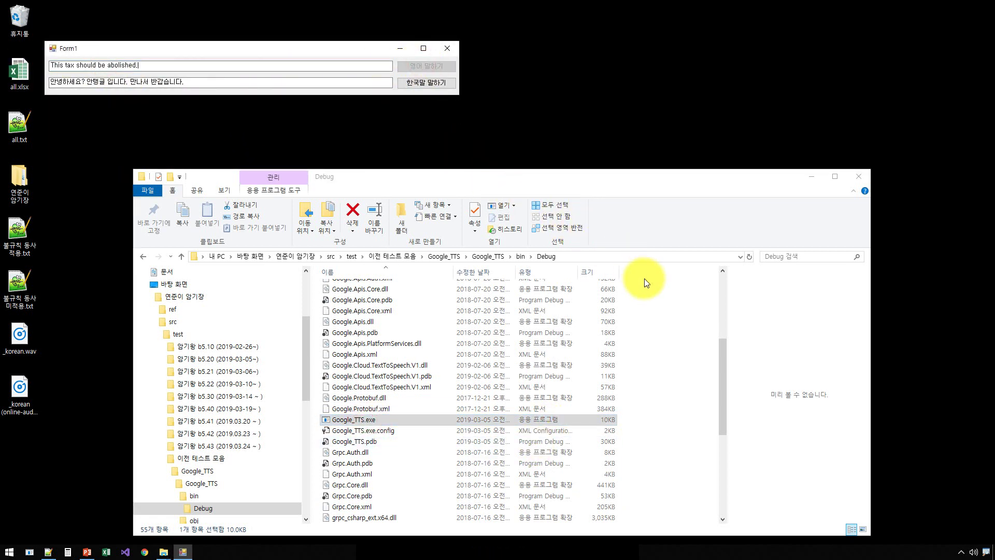
# Copy the generated _english.wav from the Debug folder to the desktop
pyautogui.moveTo(722, 356); pyautogui.dragTo(710, 262)
pyautogui.click(356, 288)
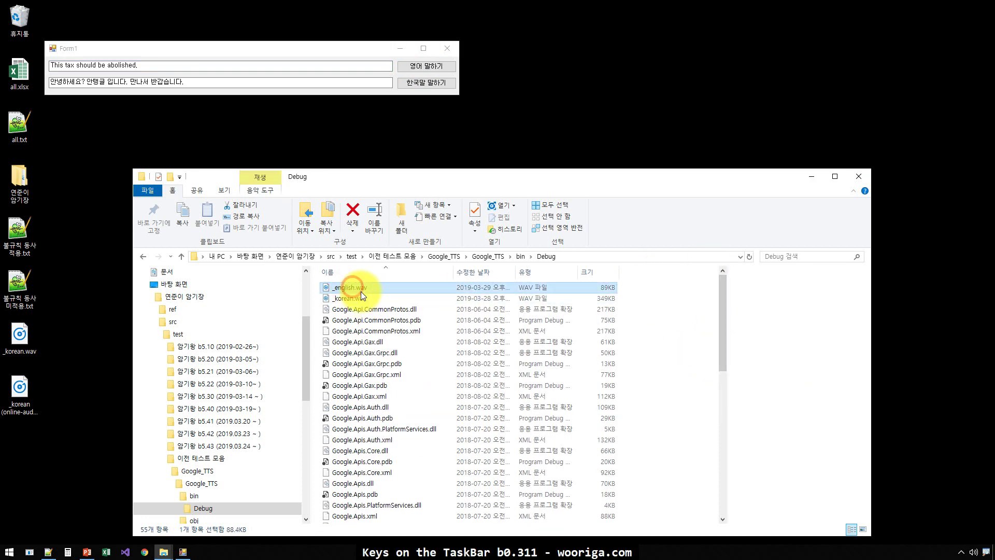
pyautogui.hotkey('ctrl', 'c')
pyautogui.click(65, 463)
pyautogui.hotkey('ctrl', 'v')
# Copy the English sentence from the text-to-speech form again, restoring it after an accidental overwrite
pyautogui.hotkey('alt', 'Tab')
pyautogui.hotkey('alt', 'Tab')
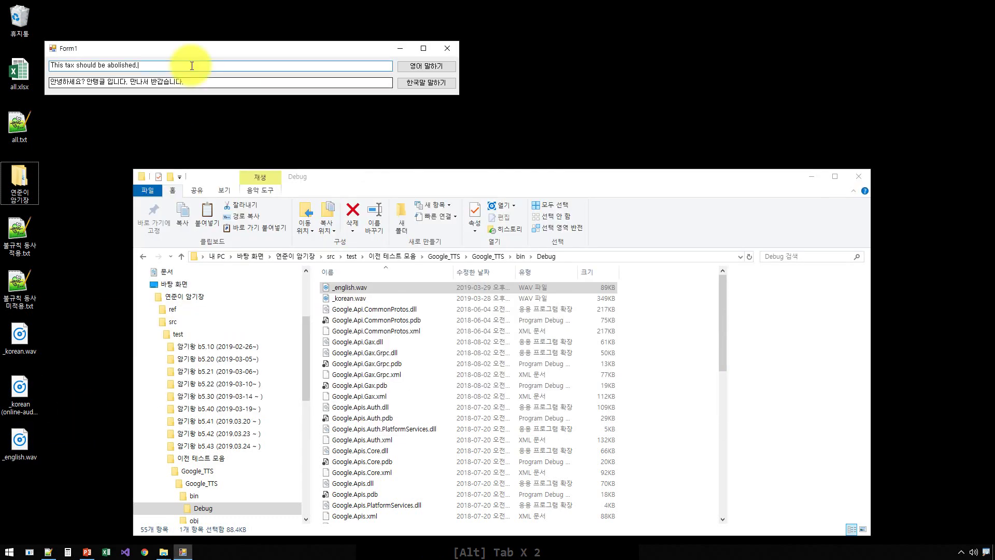
pyautogui.moveTo(156, 63); pyautogui.dragTo(3, 70)
pyautogui.write('cc')
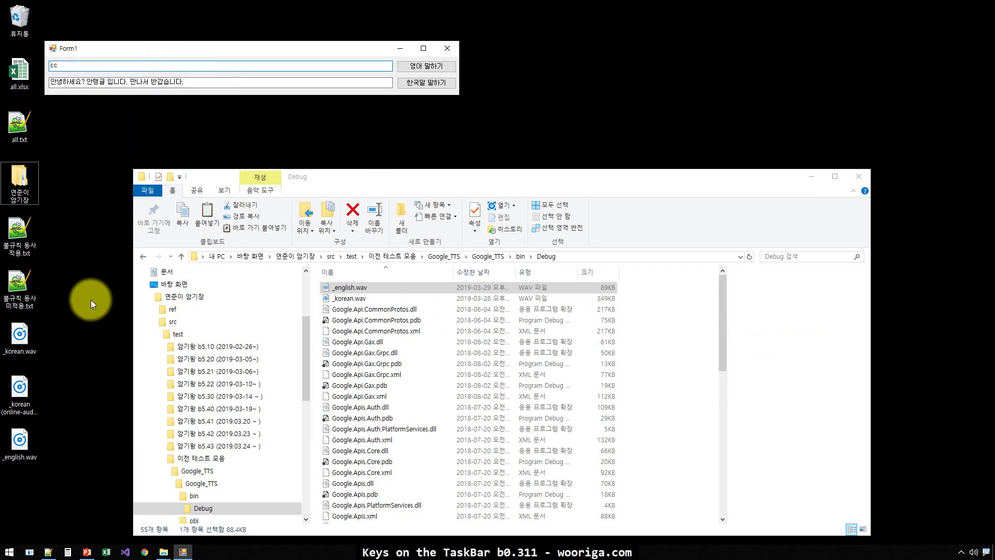
pyautogui.press('Escape')
pyautogui.hotkey('ctrl', 'z')
pyautogui.hotkey('ctrl', 'c')
# Rename the desktop copy of _english.wav as This tax should be abolished..wav using the copied sentence
pyautogui.click(82, 382)
pyautogui.click(32, 440)
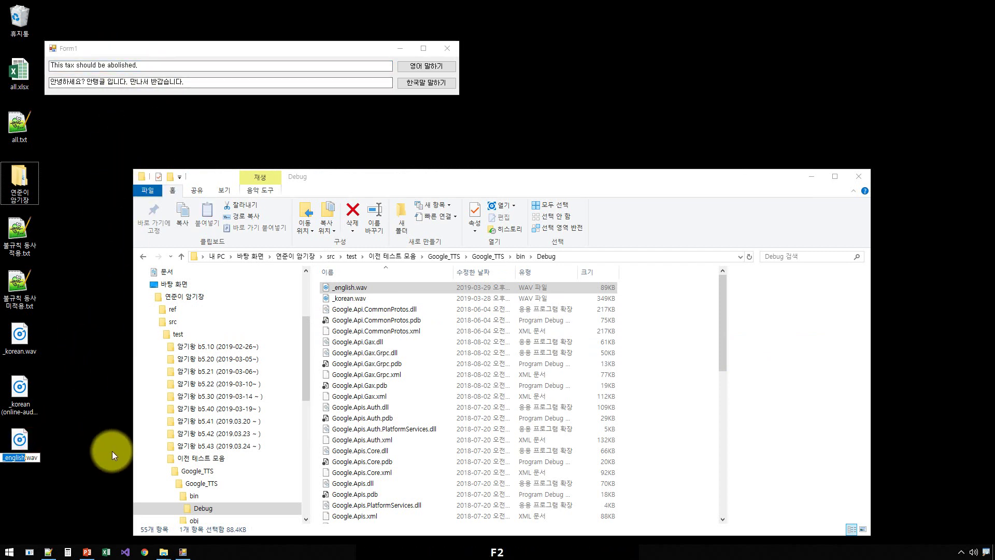
pyautogui.hotkey('ctrl', 'v')
pyautogui.hotkey('shift', 'Left')
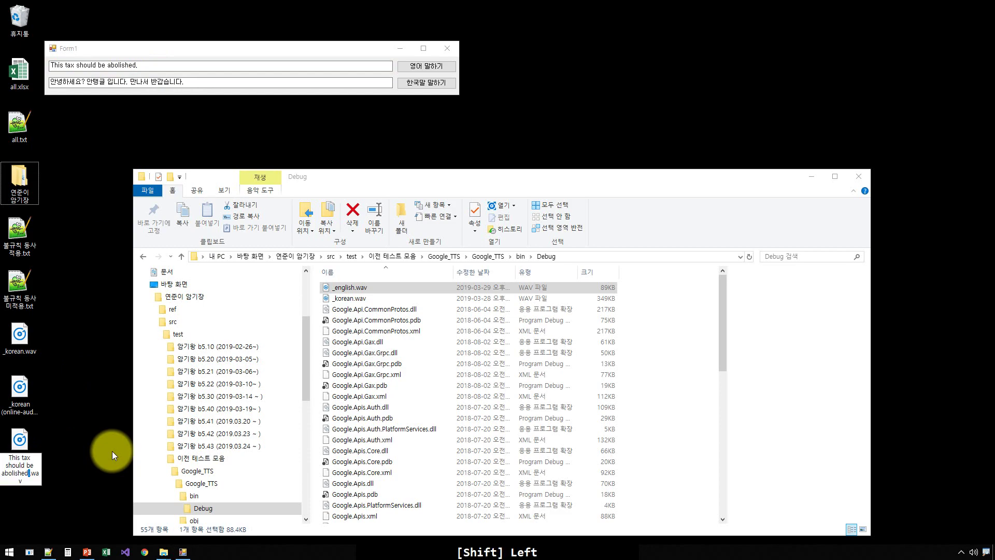
pyautogui.press('Return')
# Magnify the renamed wav file on the desktop and circle its file name in red
pyautogui.hotkey('ctrl', '2')
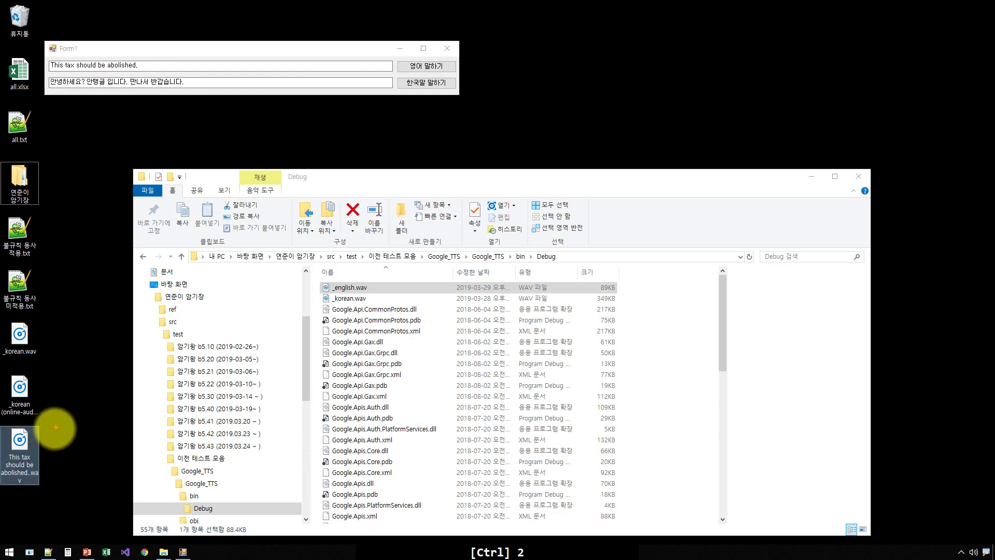
pyautogui.press('Escape')
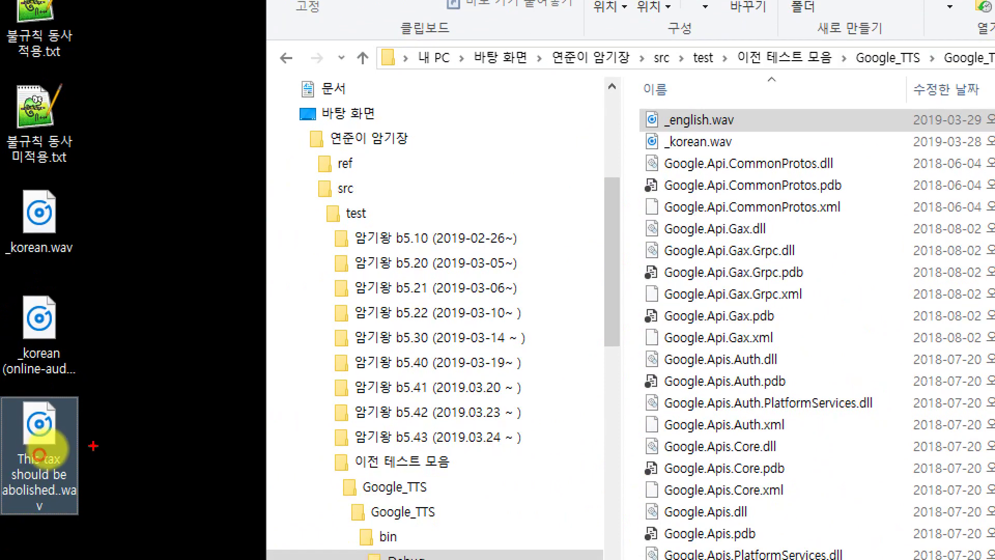
pyautogui.moveTo(46, 443)
pyautogui.mouseDown()
pyautogui.moveTo(38, 506)
pyautogui.moveTo(10, 492)
pyautogui.moveTo(22, 470)
pyautogui.moveTo(38, 490)
pyautogui.mouseUp()
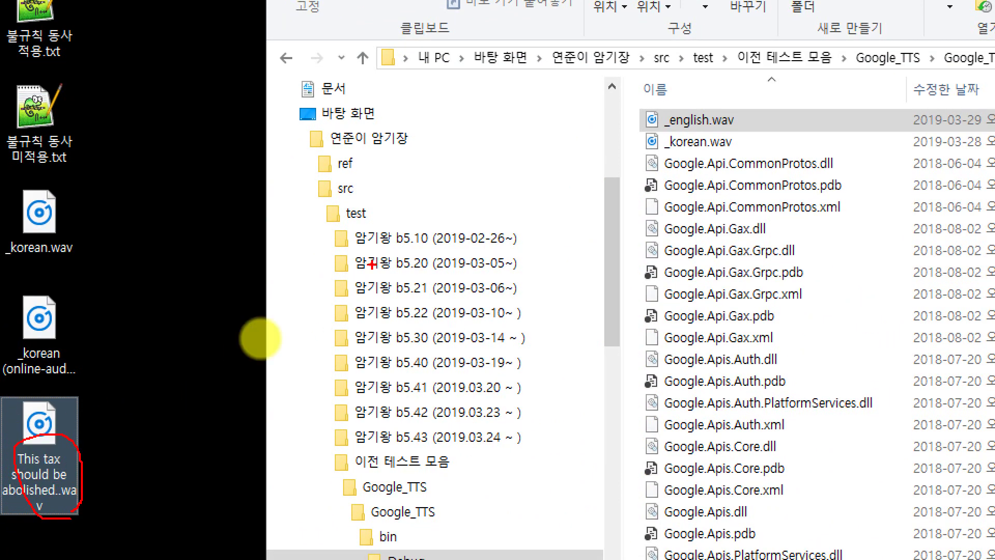
pyautogui.press('Escape')
pyautogui.moveTo(634, 182); pyautogui.dragTo(668, 137)
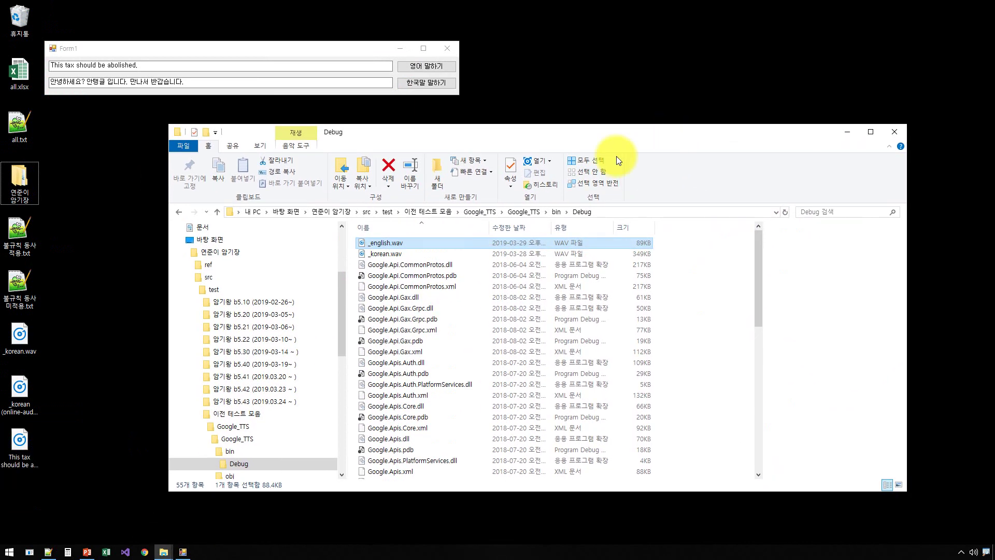
pyautogui.click(115, 393)
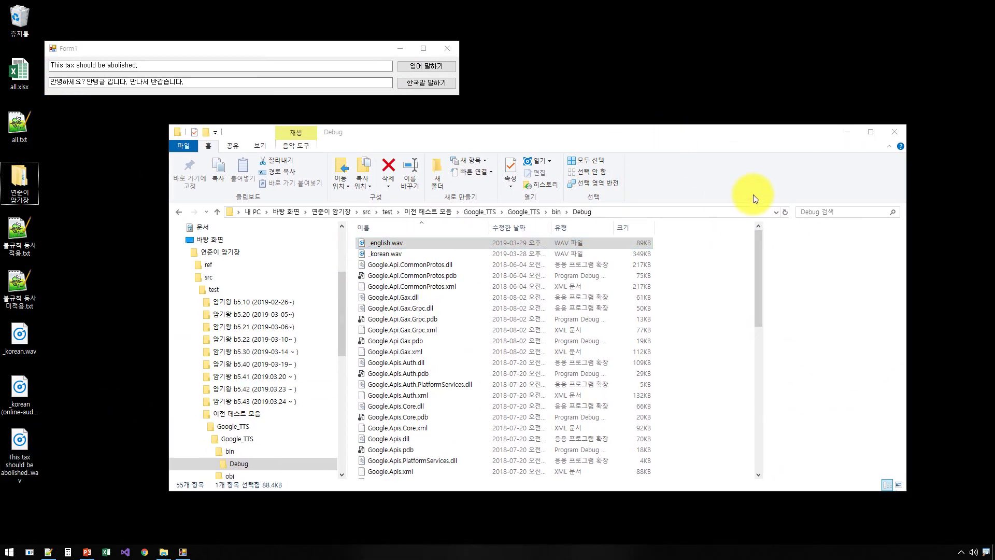
pyautogui.click(815, 212)
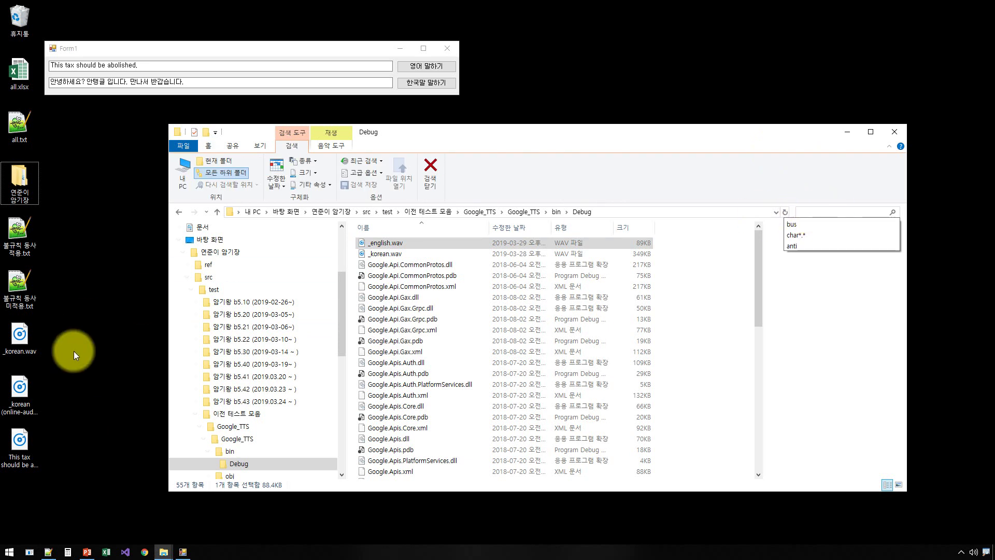
pyautogui.click(18, 446)
pyautogui.click(104, 408)
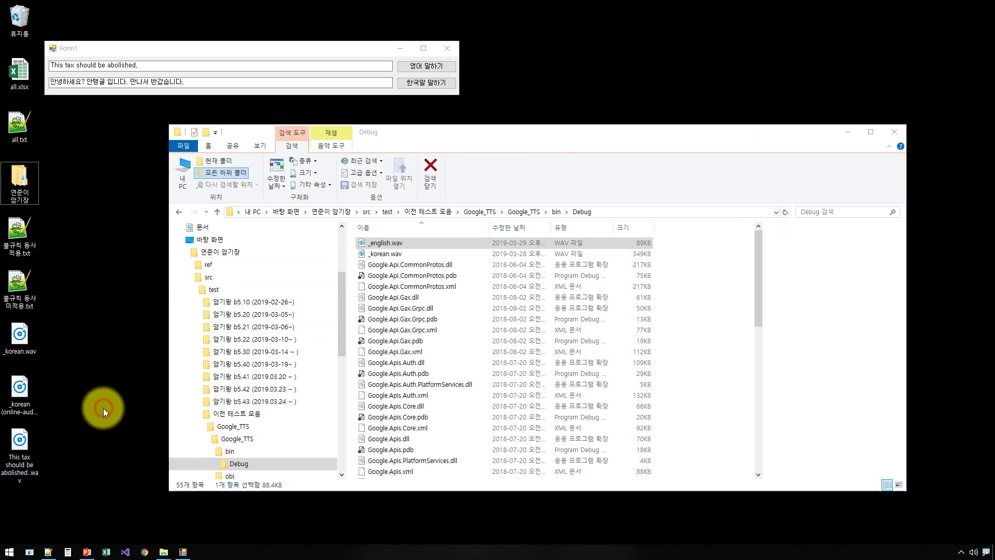
# Try to add a question mark to the name of This tax should be abolished..wav on the desktop
pyautogui.click(28, 451)
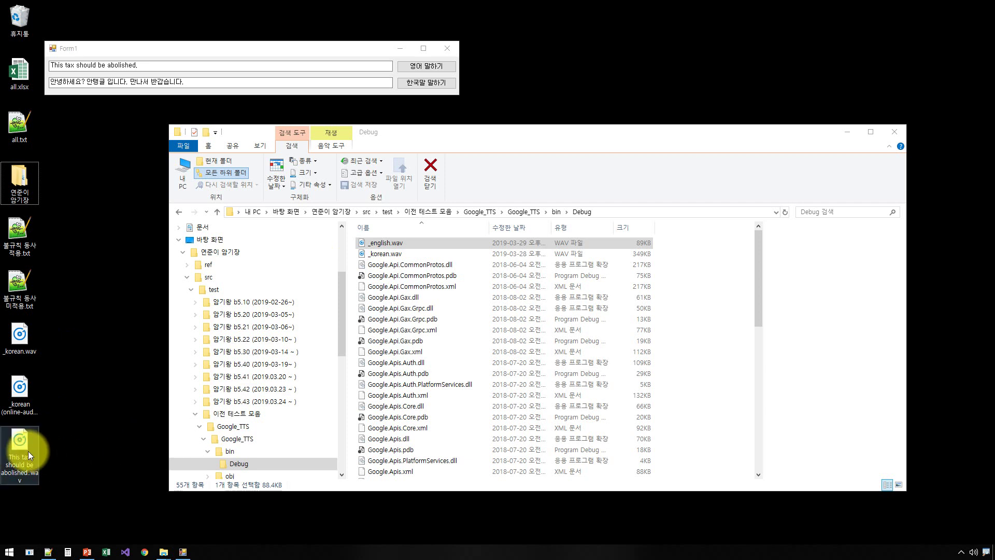
pyautogui.press('F2')
pyautogui.press('Left')
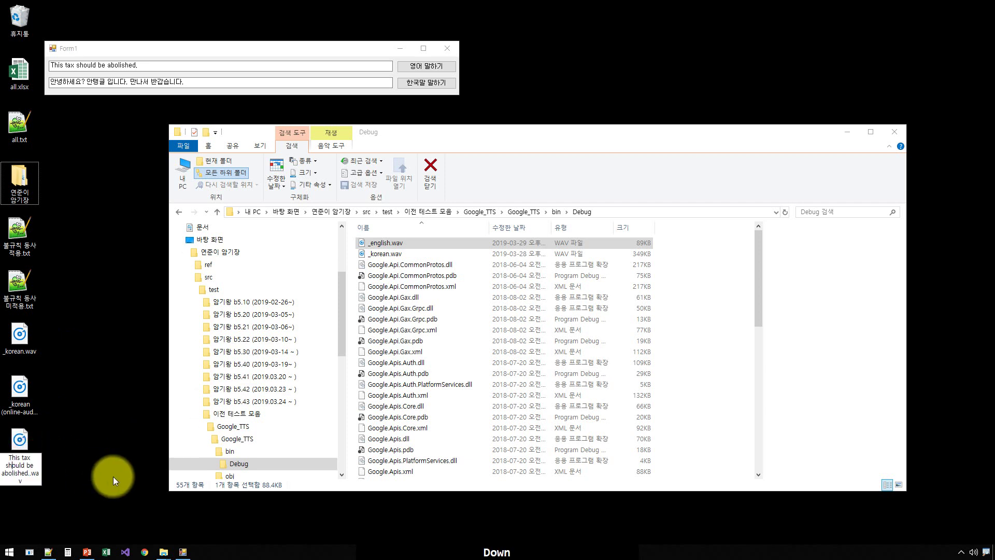
pyautogui.press('Left')
pyautogui.press('Left')
pyautogui.press('Left')
pyautogui.write('?')
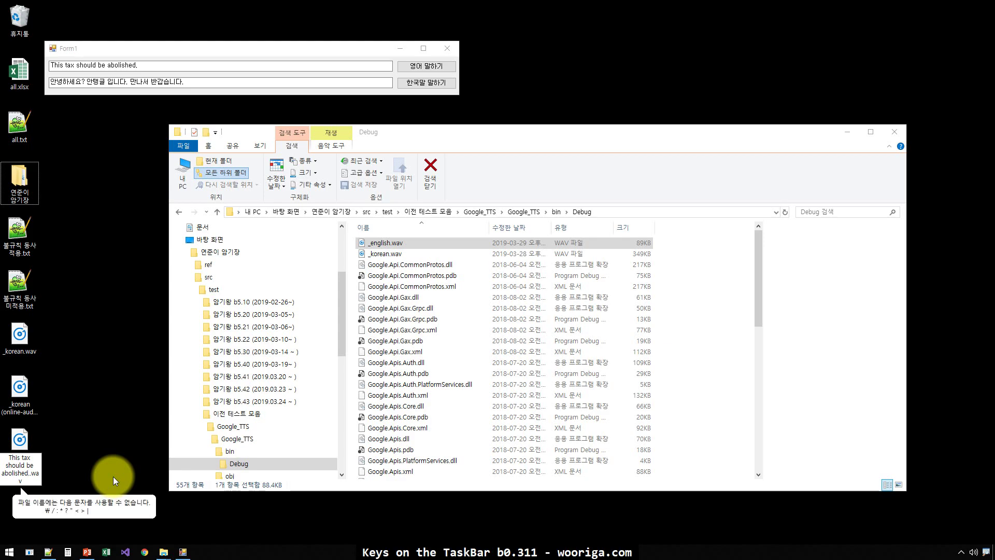
# Magnify the forbidden file-name character notice and mark it with a red box, arrows and freehand lines
pyautogui.hotkey('ctrl', '1')
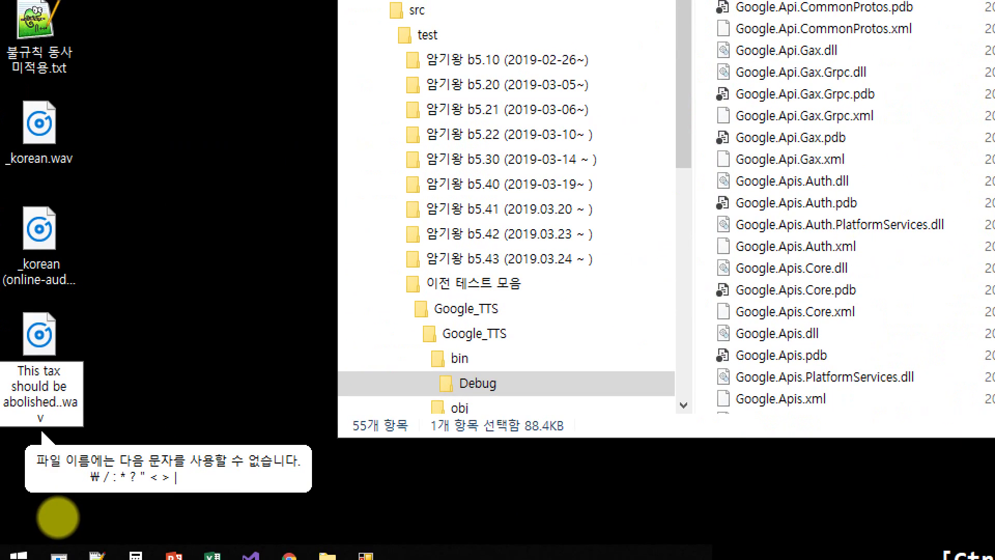
pyautogui.moveTo(73, 446); pyautogui.dragTo(222, 497)
pyautogui.moveTo(207, 432); pyautogui.dragTo(265, 327)
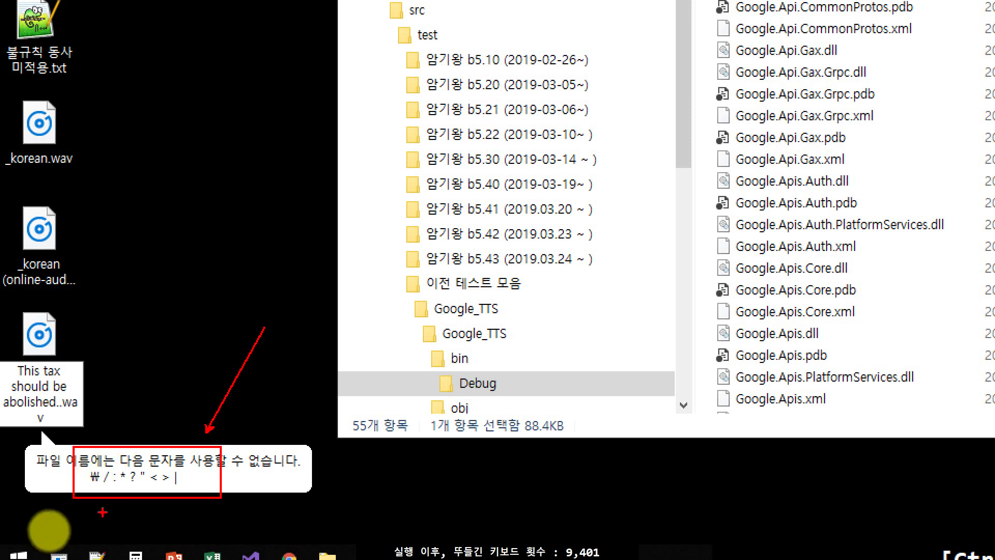
pyautogui.moveTo(143, 346); pyautogui.dragTo(238, 338)
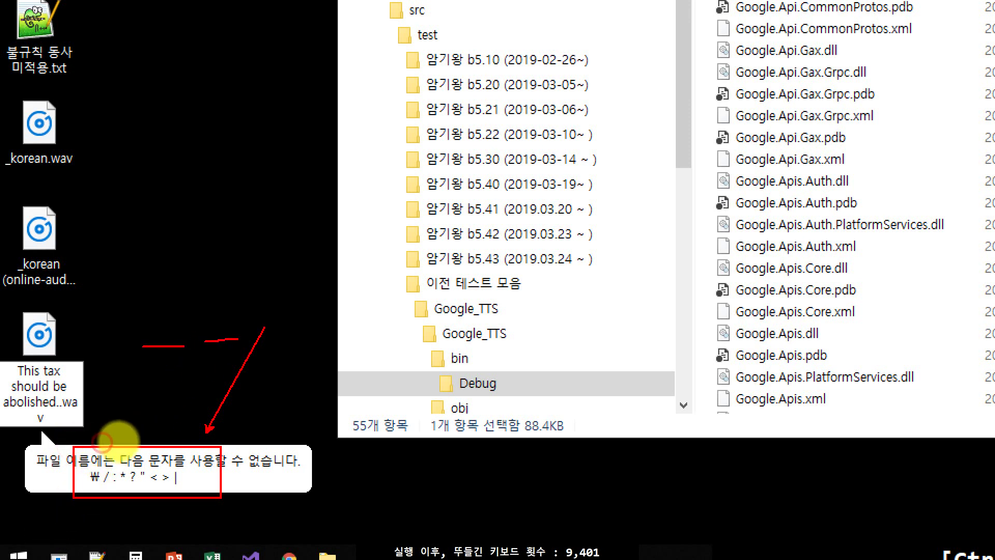
pyautogui.moveTo(247, 280)
pyautogui.mouseDown()
pyautogui.moveTo(154, 260)
pyautogui.moveTo(82, 339)
pyautogui.moveTo(127, 331)
pyautogui.mouseUp()
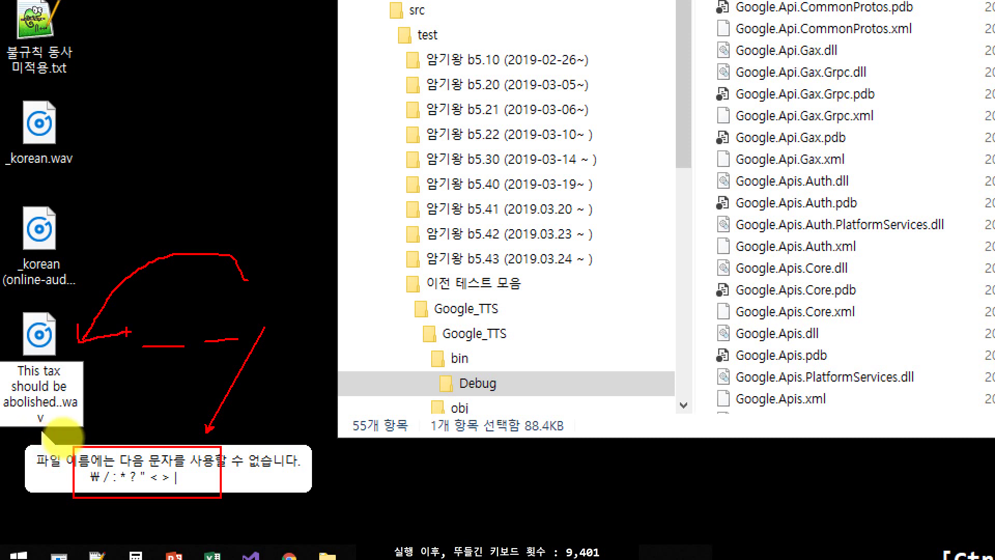
pyautogui.press('Escape')
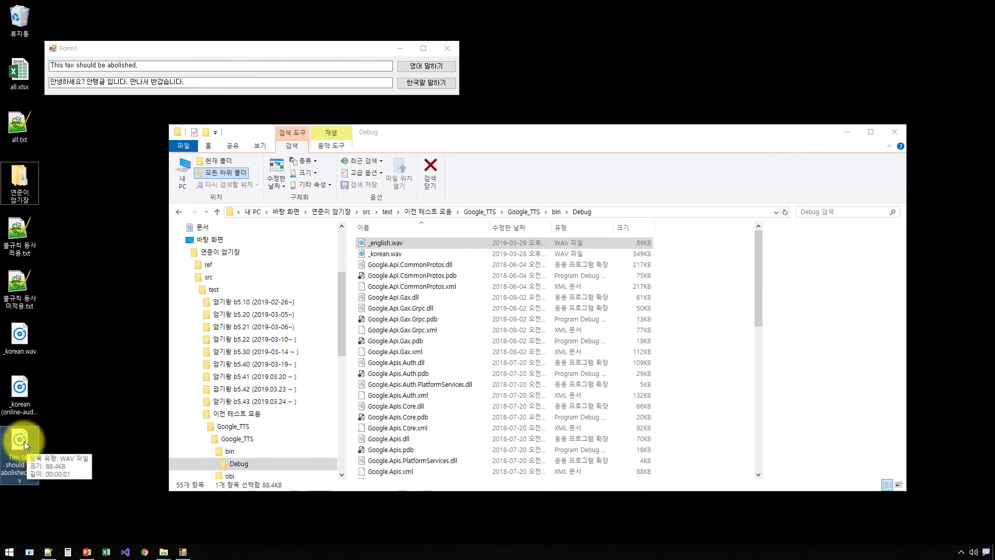
# Magnify the sentence-named wav file on the desktop and mark it with a red arrow and a check mark
pyautogui.hotkey('ctrl', '1')
pyautogui.press('Escape')
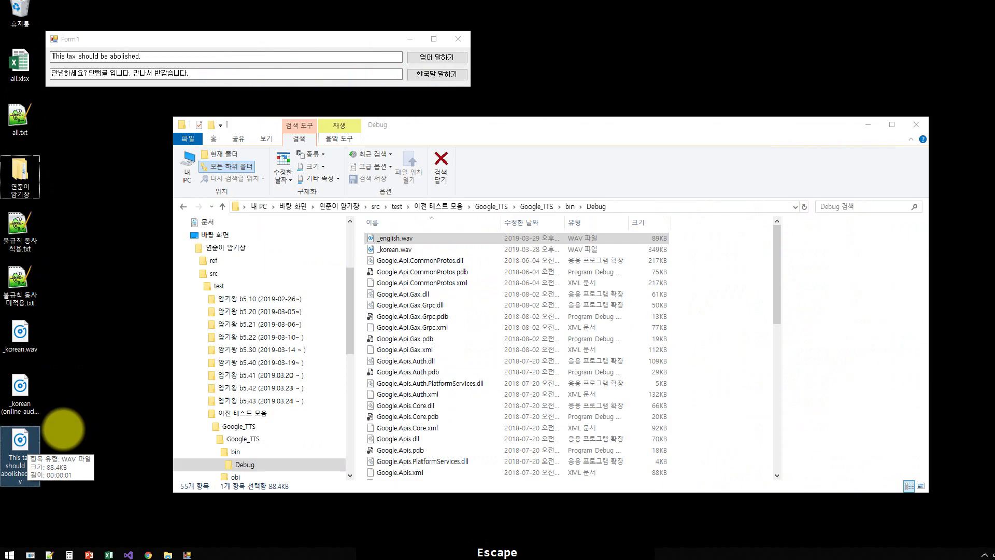
pyautogui.hotkey('ctrl', '1')
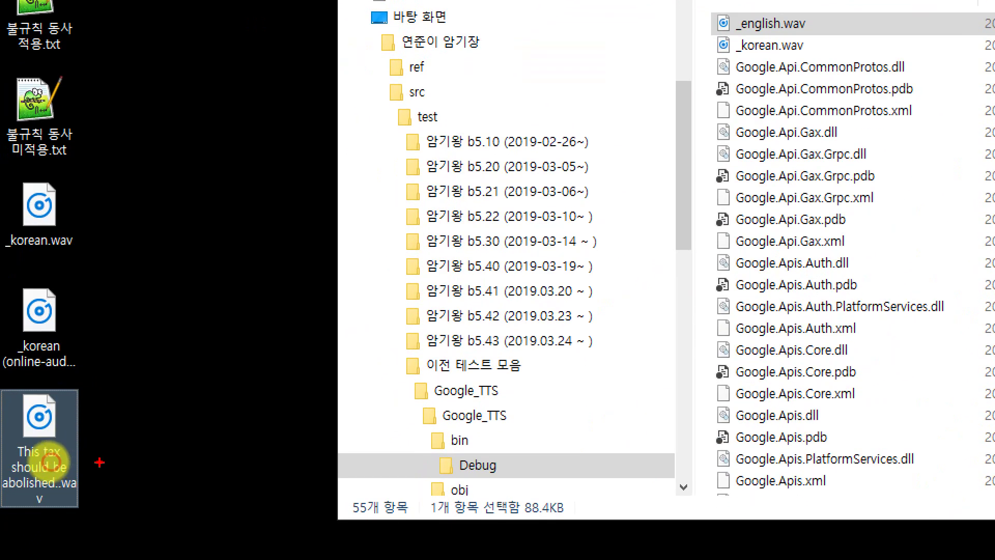
pyautogui.moveTo(81, 427); pyautogui.dragTo(175, 338)
pyautogui.moveTo(154, 405); pyautogui.dragTo(219, 392)
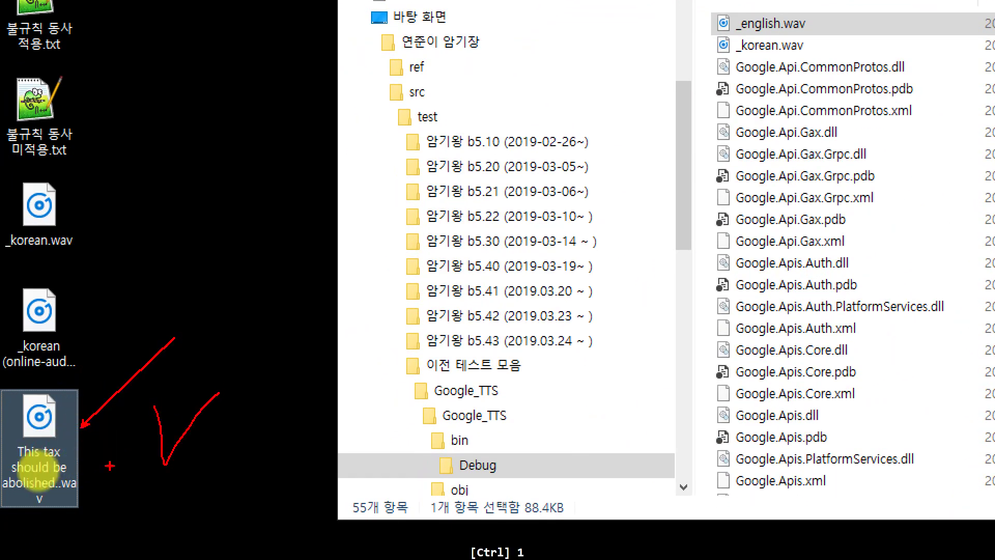
# Draw numbered red underlines beside the wav file and across to the folder tree, and circle the upper Google_TTS folder in red
pyautogui.moveTo(124, 516); pyautogui.dragTo(249, 504)
pyautogui.moveTo(157, 536)
pyautogui.mouseDown()
pyautogui.moveTo(282, 524)
pyautogui.moveTo(428, 479)
pyautogui.mouseUp()
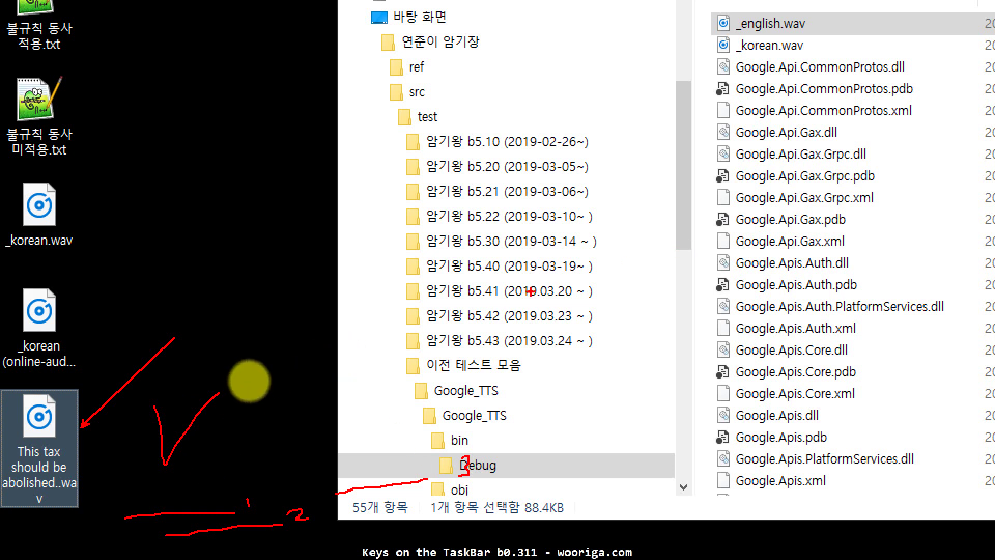
pyautogui.moveTo(412, 389)
pyautogui.mouseDown()
pyautogui.moveTo(451, 384)
pyautogui.moveTo(407, 408)
pyautogui.mouseUp()
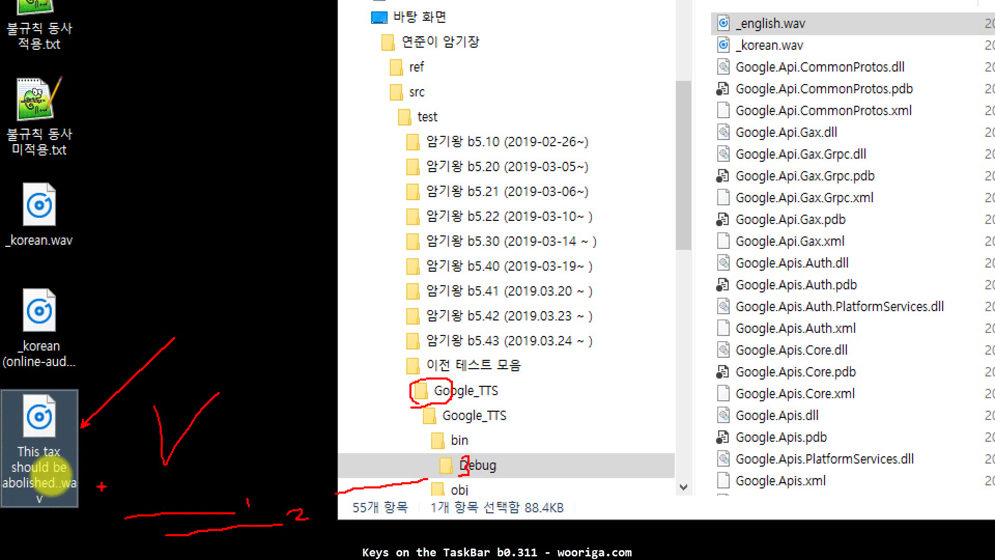
# Write (E) beside the sentence-named wav file and (K) above it in green
pyautogui.moveTo(95, 473)
pyautogui.mouseDown()
pyautogui.moveTo(87, 492)
pyautogui.moveTo(109, 490)
pyautogui.moveTo(84, 524)
pyautogui.mouseUp()
pyautogui.moveTo(119, 456); pyautogui.dragTo(134, 501)
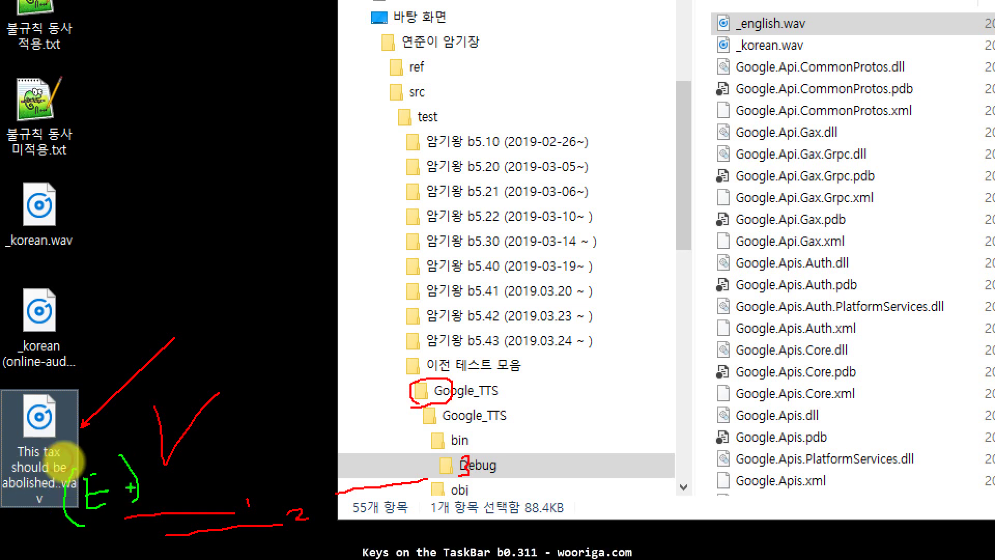
pyautogui.moveTo(117, 273); pyautogui.dragTo(120, 318)
pyautogui.moveTo(130, 249)
pyautogui.mouseDown()
pyautogui.moveTo(136, 295)
pyautogui.moveTo(171, 300)
pyautogui.mouseUp()
pyautogui.moveTo(174, 231); pyautogui.dragTo(176, 336)
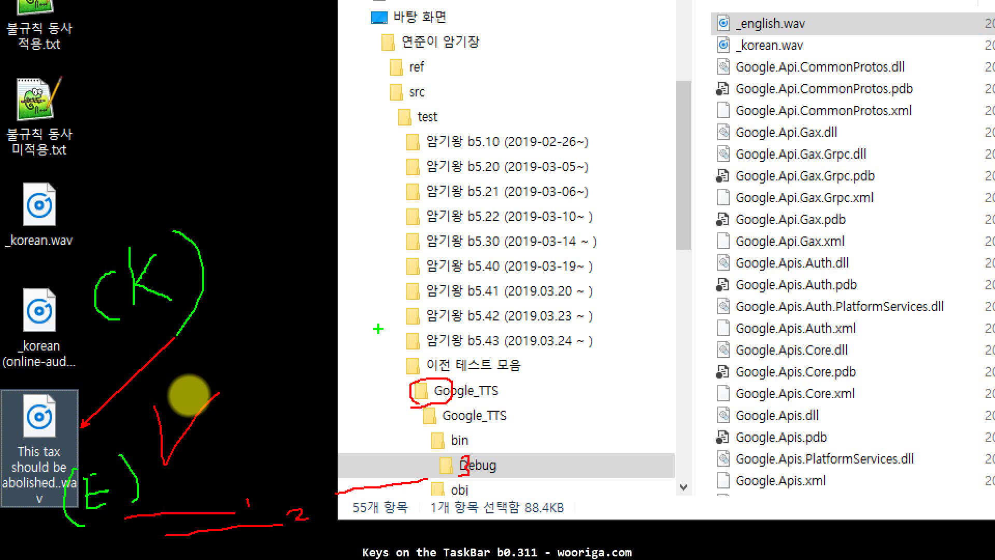
# Draw green circles, an arrow and lines from the desktop to the folder tree, circle the wav file's name, and leave the magnified view
pyautogui.moveTo(259, 72); pyautogui.dragTo(208, 144)
pyautogui.moveTo(243, 109); pyautogui.dragTo(342, 141)
pyautogui.moveTo(200, 197)
pyautogui.mouseDown()
pyautogui.moveTo(346, 196)
pyautogui.moveTo(373, 165)
pyautogui.moveTo(466, 193)
pyautogui.moveTo(390, 204)
pyautogui.mouseUp()
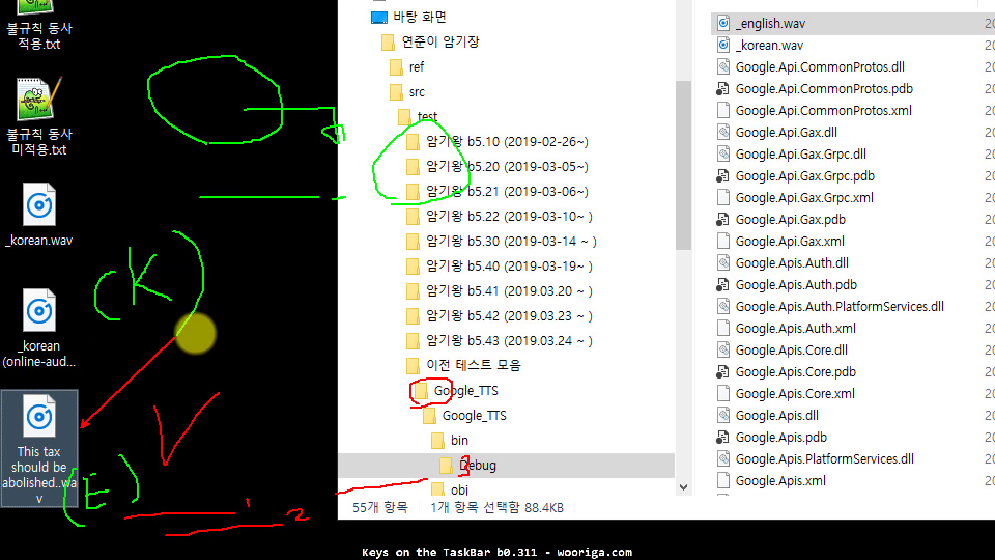
pyautogui.moveTo(50, 487)
pyautogui.mouseDown()
pyautogui.moveTo(54, 438)
pyautogui.moveTo(8, 461)
pyautogui.moveTo(21, 486)
pyautogui.mouseUp()
pyautogui.moveTo(225, 274); pyautogui.dragTo(336, 274)
pyautogui.click(377, 276)
pyautogui.moveTo(518, 271); pyautogui.dragTo(409, 270)
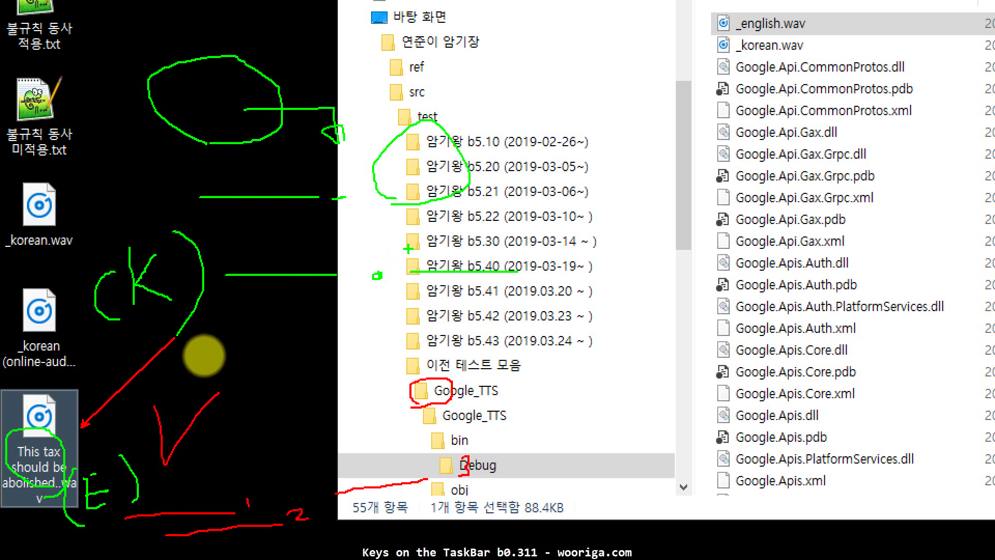
pyautogui.press('Escape')
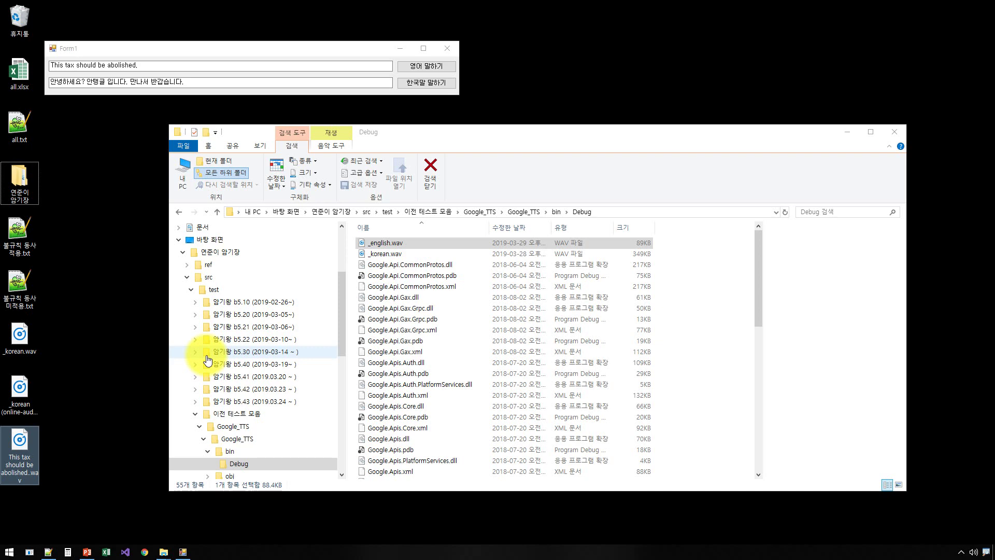
# Close the Form1 speech window and the Debug folder window, and bring up the abolish folder
pyautogui.click(449, 49)
pyautogui.hotkey('alt', 'F4')
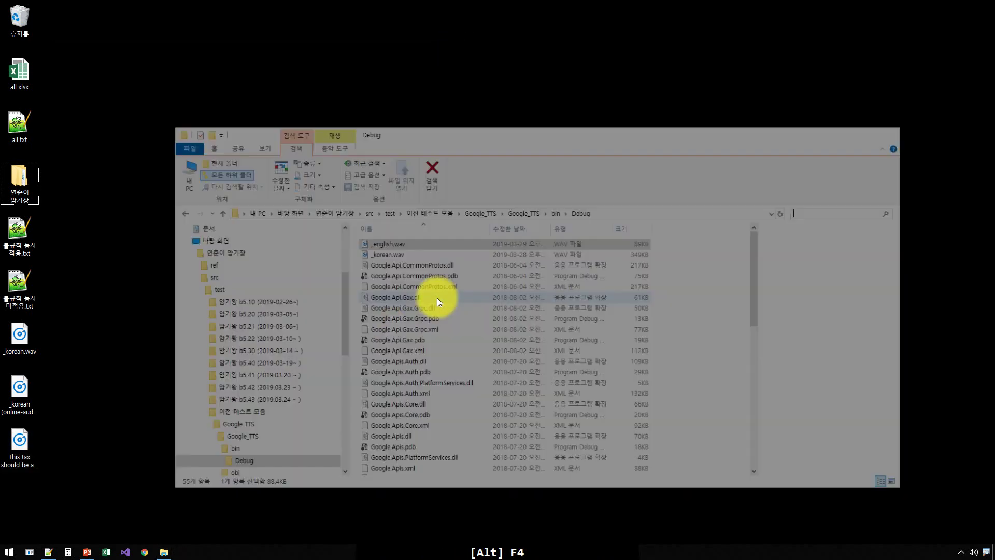
pyautogui.click(167, 551)
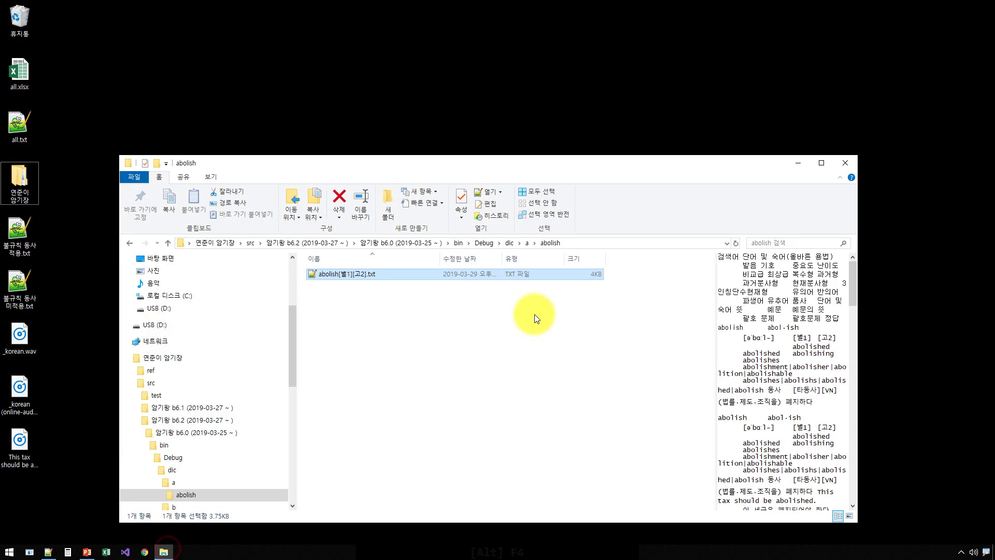
# Open abolish[별1][고2].txt in Notepad++, magnify the examples, box the square brackets around tariff and underline beneath them in green
pyautogui.doubleClick(349, 273)
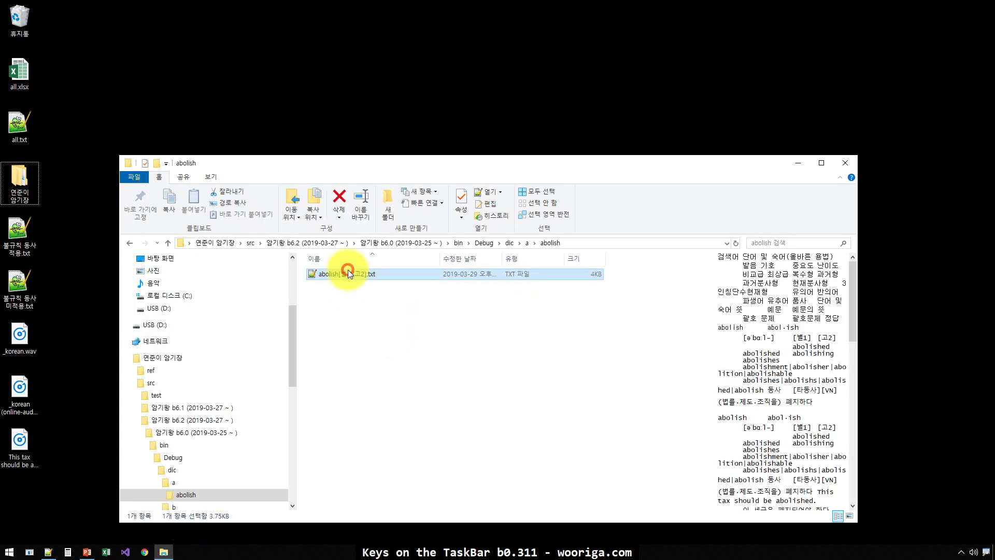
pyautogui.click(318, 210)
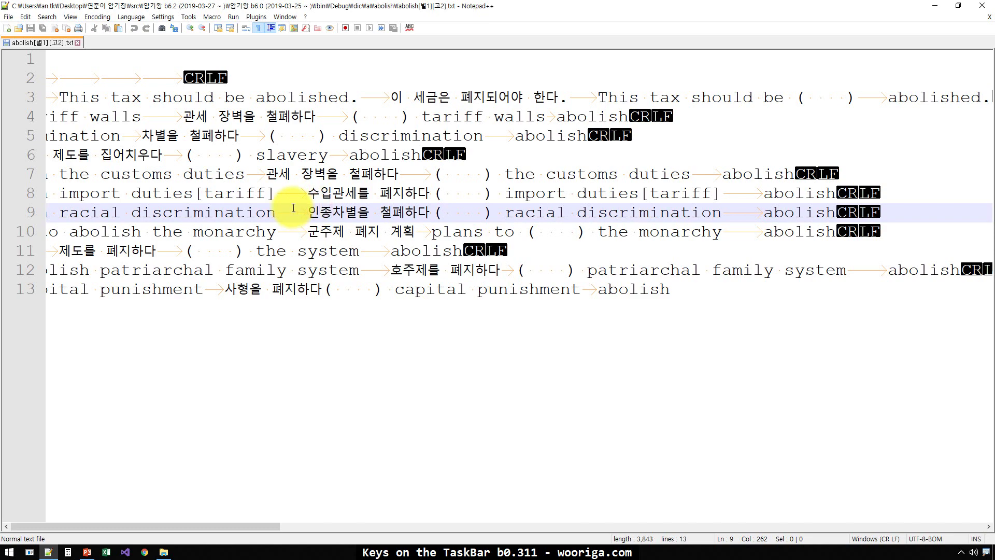
pyautogui.hotkey('ctrl', '1')
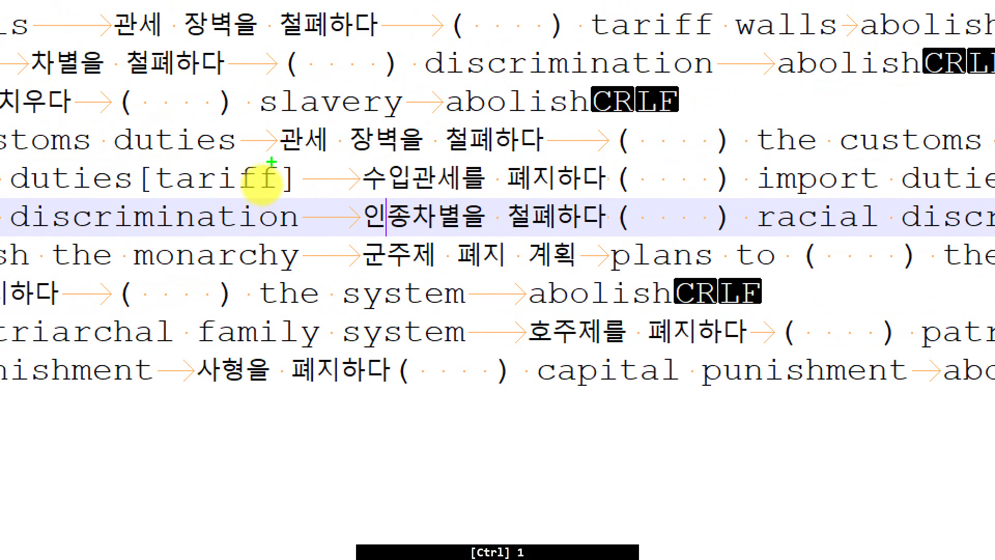
pyautogui.moveTo(131, 155); pyautogui.dragTo(176, 229)
pyautogui.moveTo(290, 240); pyautogui.dragTo(312, 240)
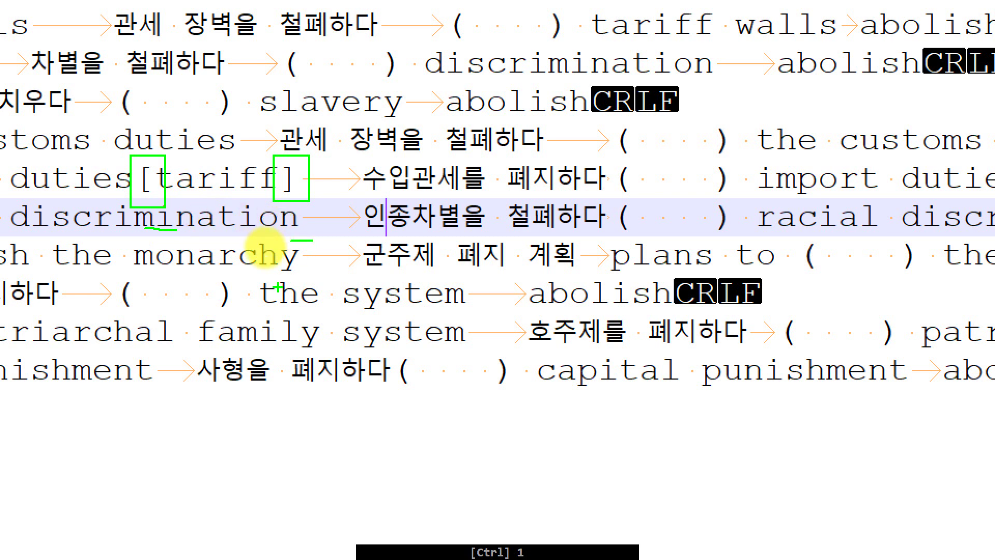
pyautogui.press('Escape')
# Go to the start of the import duties[tariff] line and close the abolish text file
pyautogui.click(245, 195)
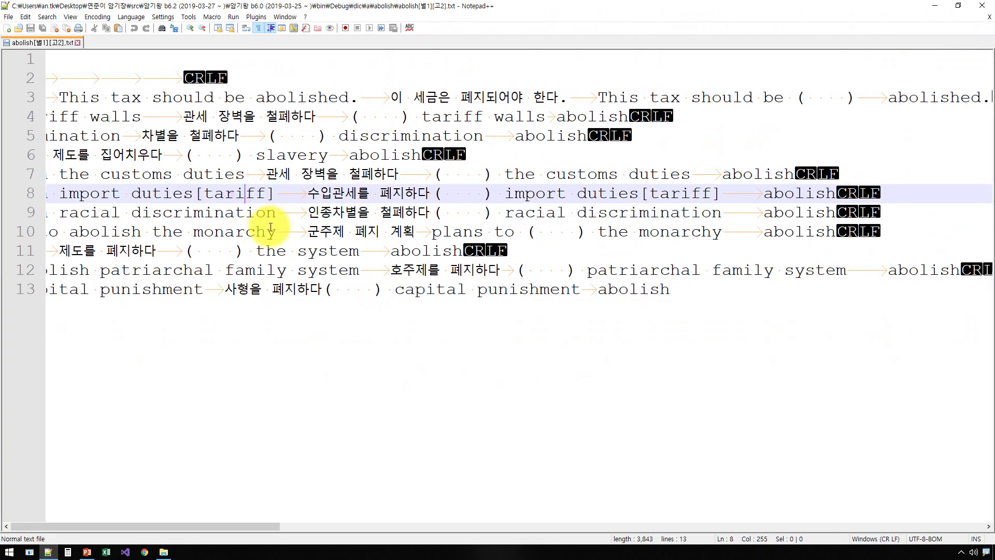
pyautogui.press('Home')
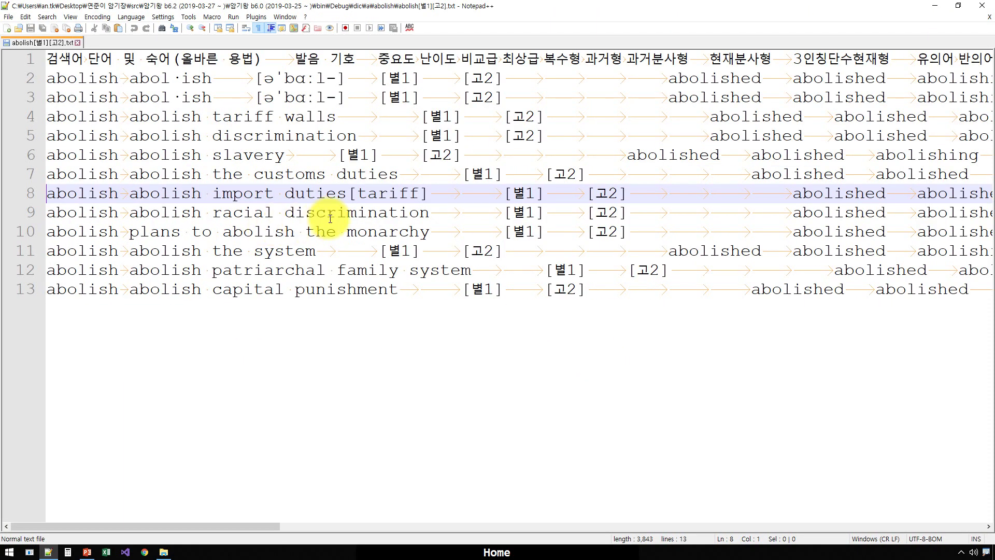
pyautogui.hotkey('alt', 'F4')
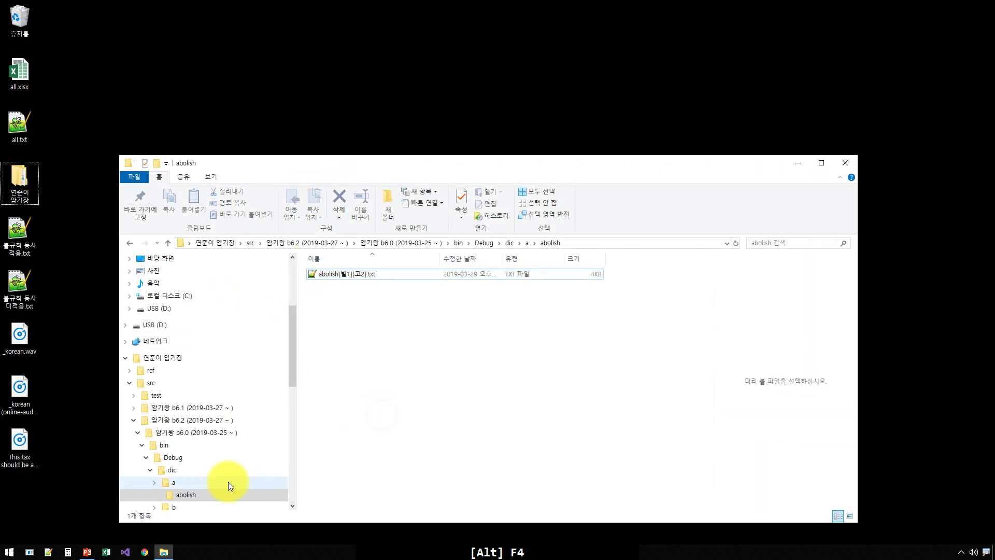
# Open gambling[별3].txt from the gambling folder inside the g dictionary folder
pyautogui.scroll(-2, 197, 468)
pyautogui.click(177, 445)
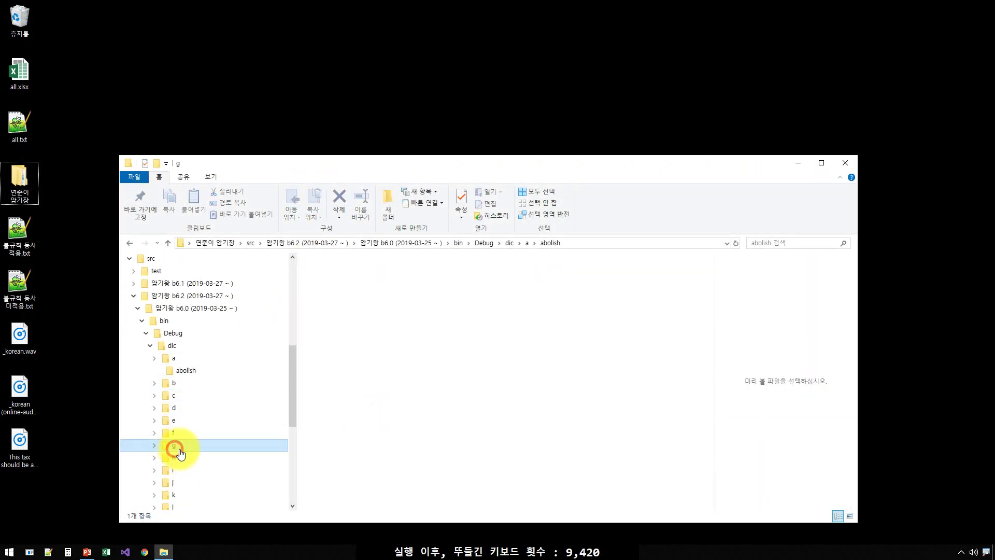
pyautogui.doubleClick(331, 308)
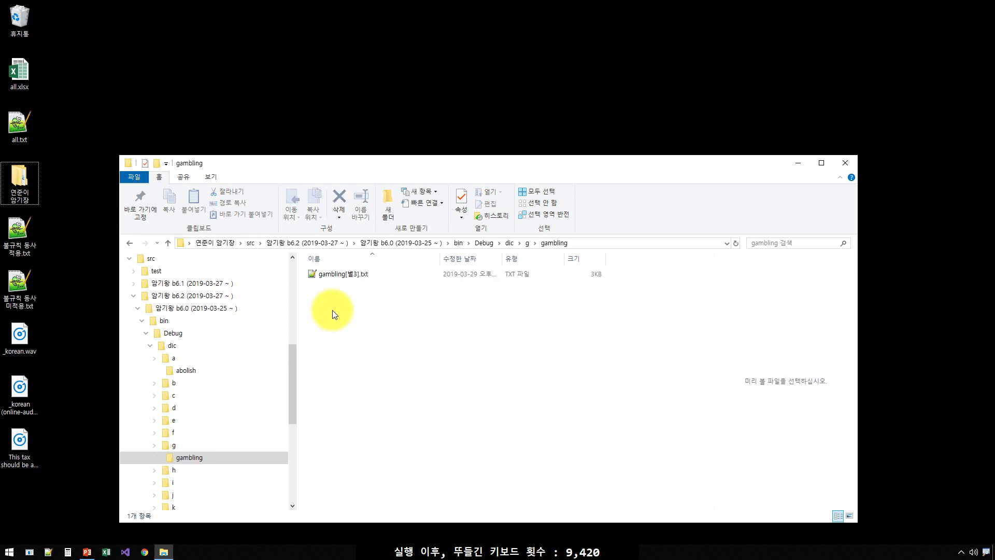
pyautogui.doubleClick(334, 269)
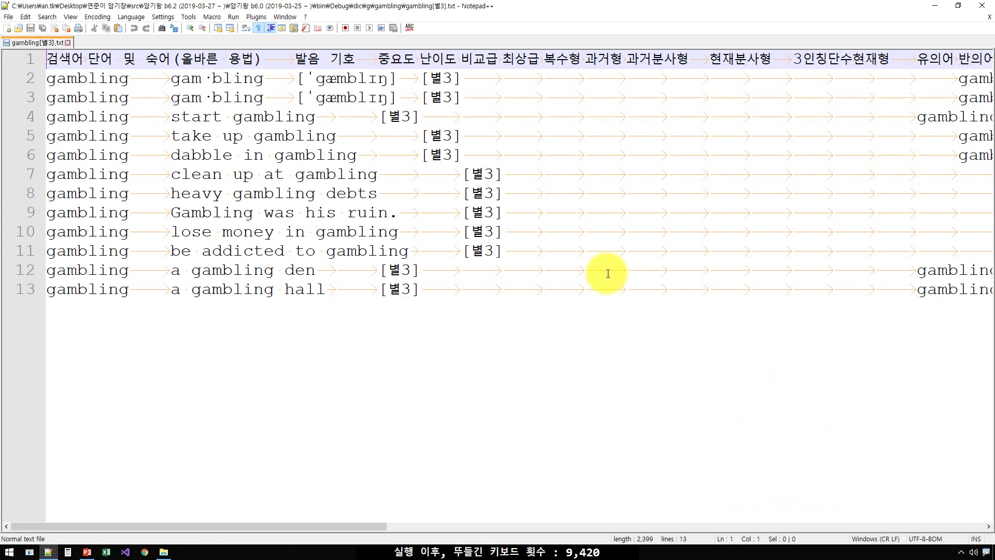
# Examine the example column of the gambling file, highlighting "clean up at gambling" and "Gambling was his ruin."
pyautogui.click(306, 196)
pyautogui.moveTo(354, 527); pyautogui.dragTo(858, 517)
pyautogui.moveTo(273, 174); pyautogui.dragTo(481, 174)
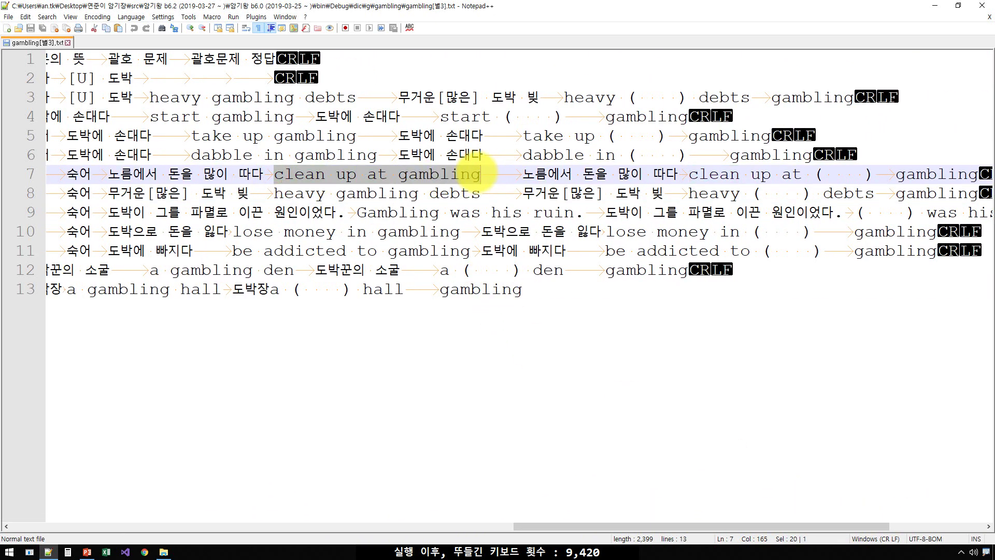
pyautogui.moveTo(356, 213); pyautogui.dragTo(581, 213)
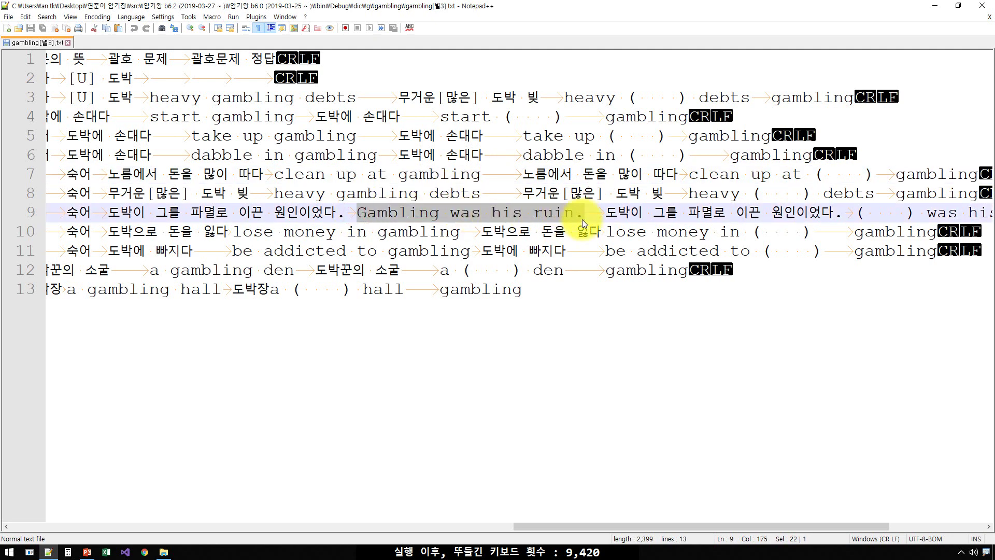
pyautogui.click(585, 253)
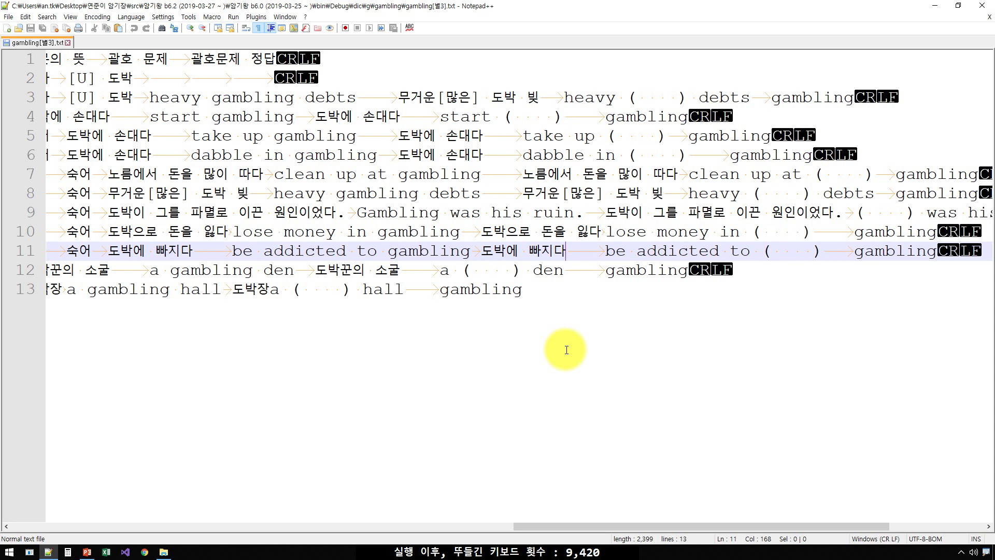
# Close the gambling text file, collapse the 암기왕 b6.0 (2019-03-25 ~ ) folder in the tree, and show the contents of src
pyautogui.press('Escape')
pyautogui.hotkey('alt', 'F4')
pyautogui.click(407, 334)
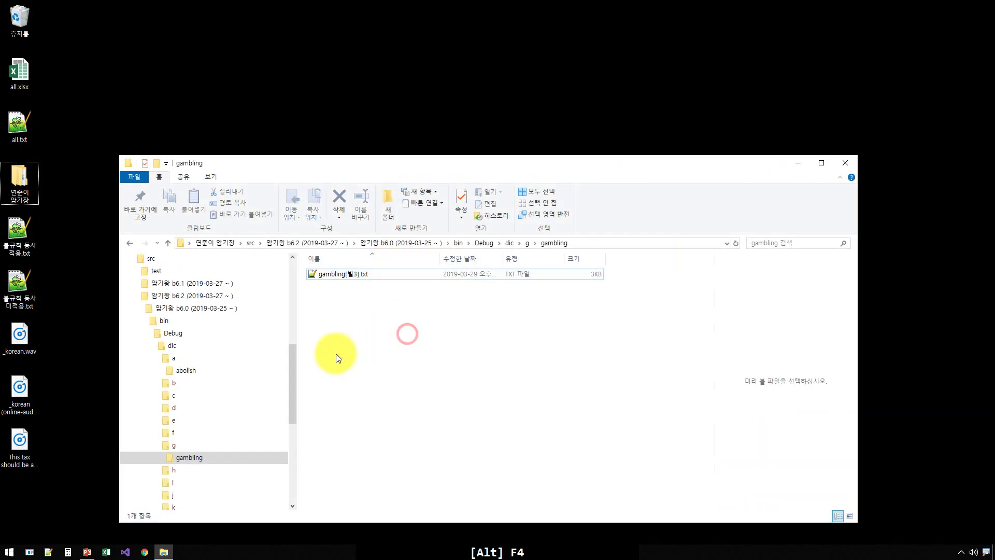
pyautogui.click(155, 309)
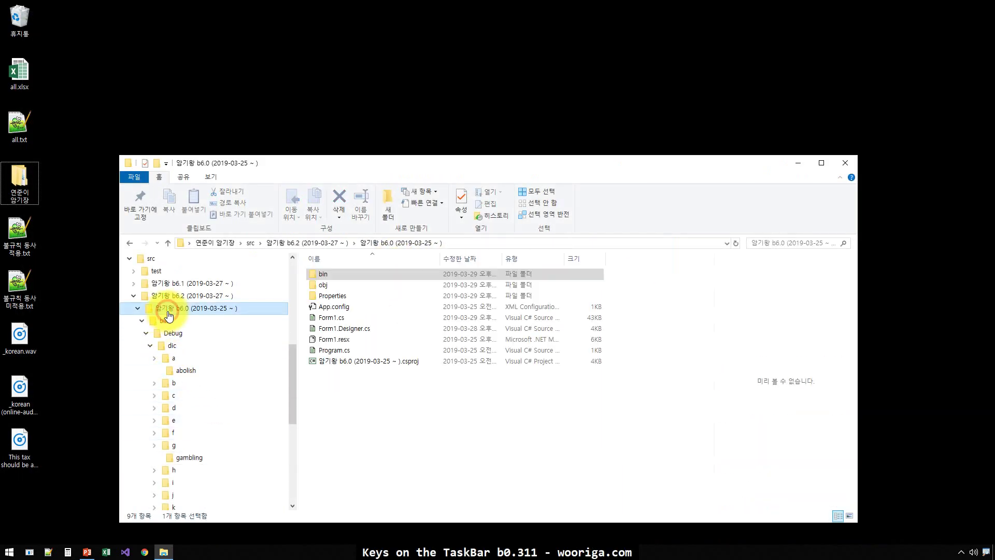
pyautogui.click(136, 311)
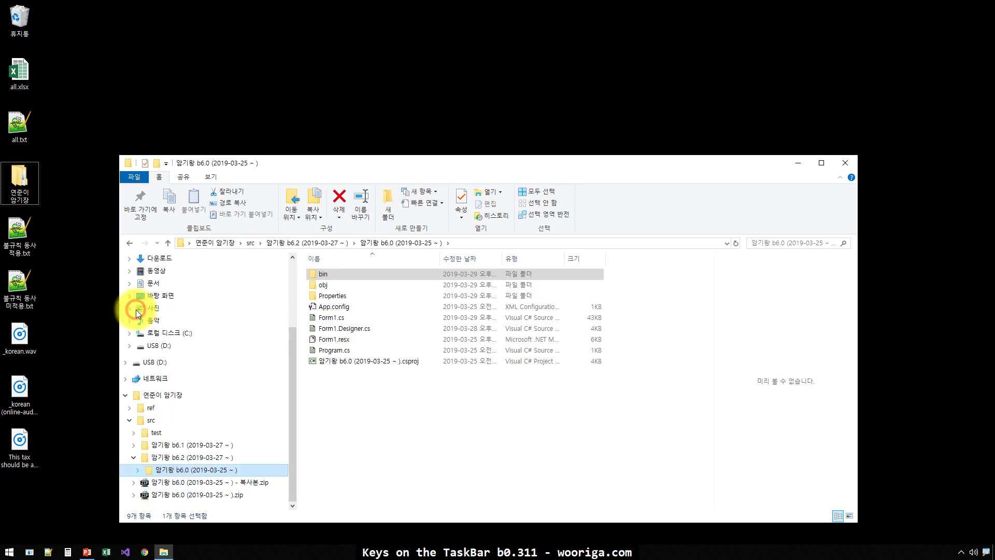
pyautogui.click(152, 433)
pyautogui.click(150, 421)
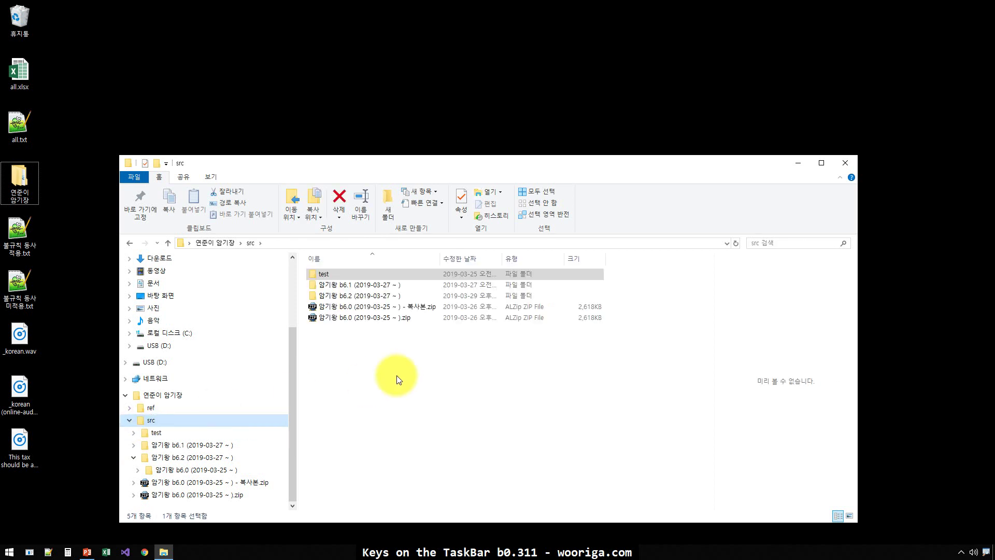
# Compress the 암기왕 b6.1 (2019-03-27 ~ ) folder into an EGG archive of the same name in src, and close the finished-compression window
pyautogui.click(344, 322)
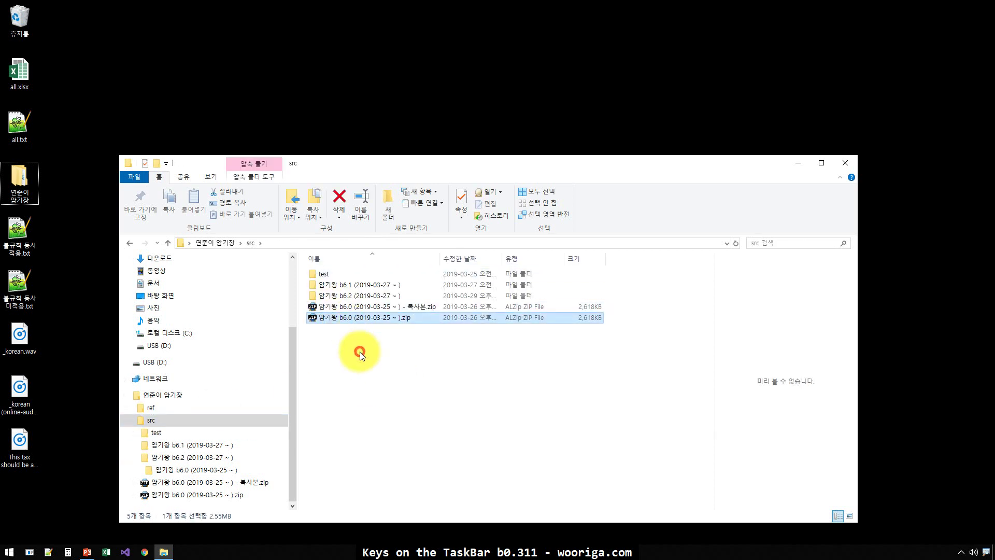
pyautogui.click(353, 287)
pyautogui.rightClick(352, 287)
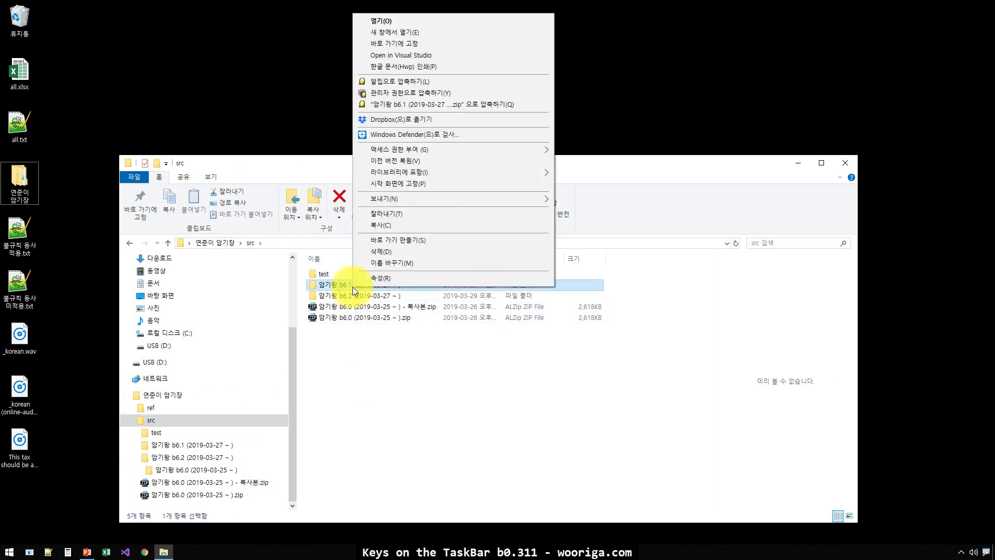
pyautogui.click(434, 81)
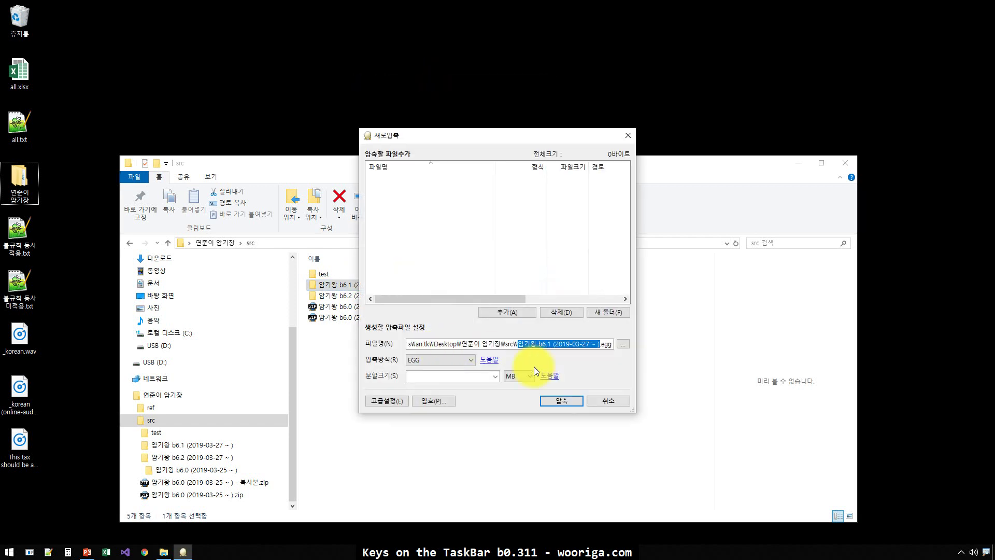
pyautogui.click(565, 402)
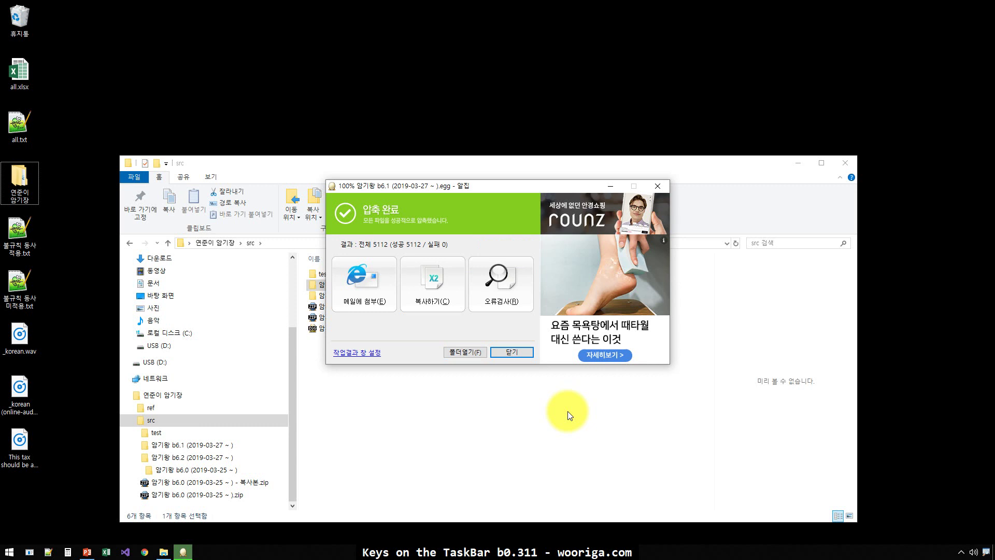
pyautogui.click(512, 352)
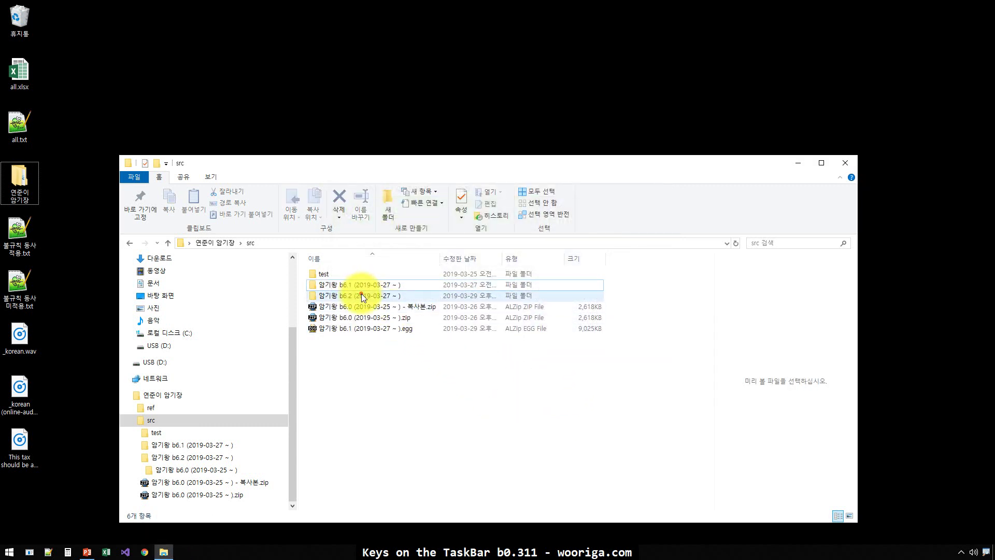
pyautogui.click(377, 354)
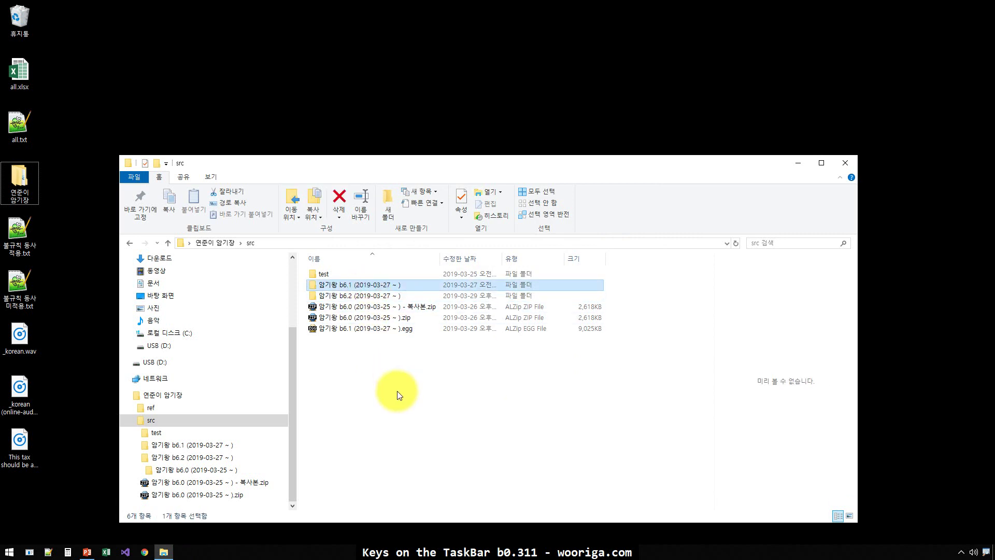
pyautogui.press('Down')
pyautogui.press('Down')
pyautogui.press('Down')
pyautogui.press('Down')
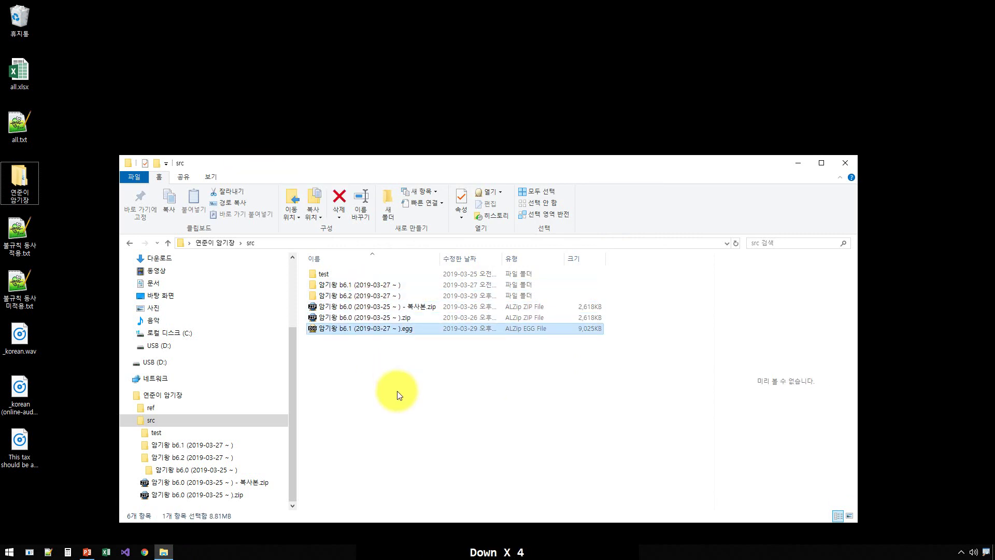
pyautogui.press('Up')
pyautogui.press('Up')
pyautogui.press('Up')
pyautogui.press('Up')
pyautogui.press('Down')
pyautogui.press('Down')
pyautogui.press('Down')
pyautogui.press('Down')
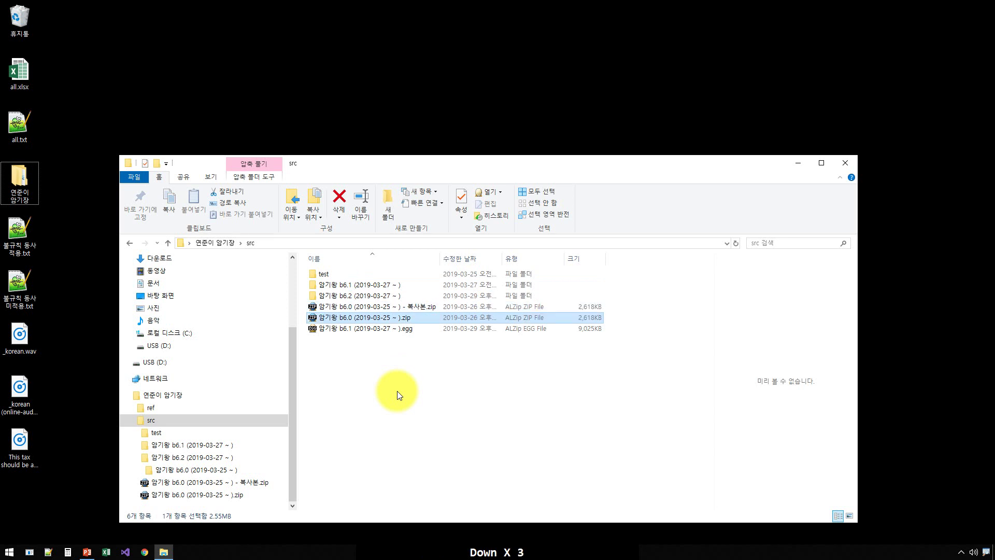
pyautogui.press('Up')
pyautogui.press('Up')
pyautogui.press('Up')
pyautogui.press('Up')
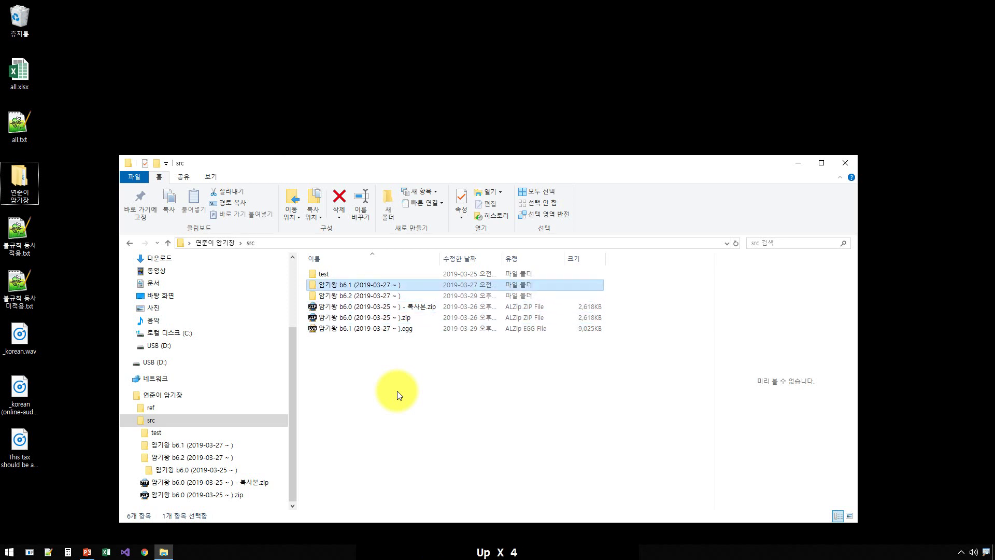
pyautogui.press('Down')
pyautogui.press('Down')
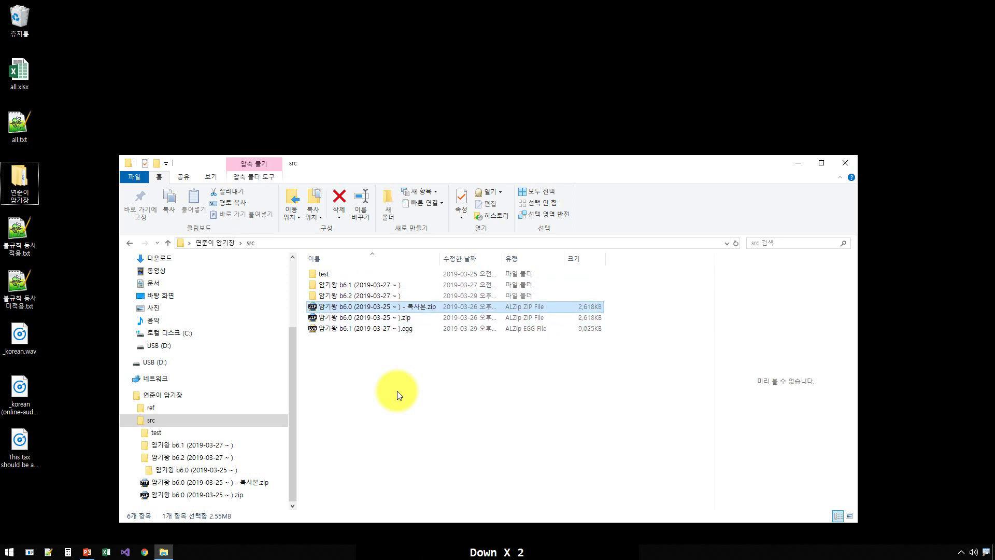
pyautogui.press('Up')
pyautogui.press('Up')
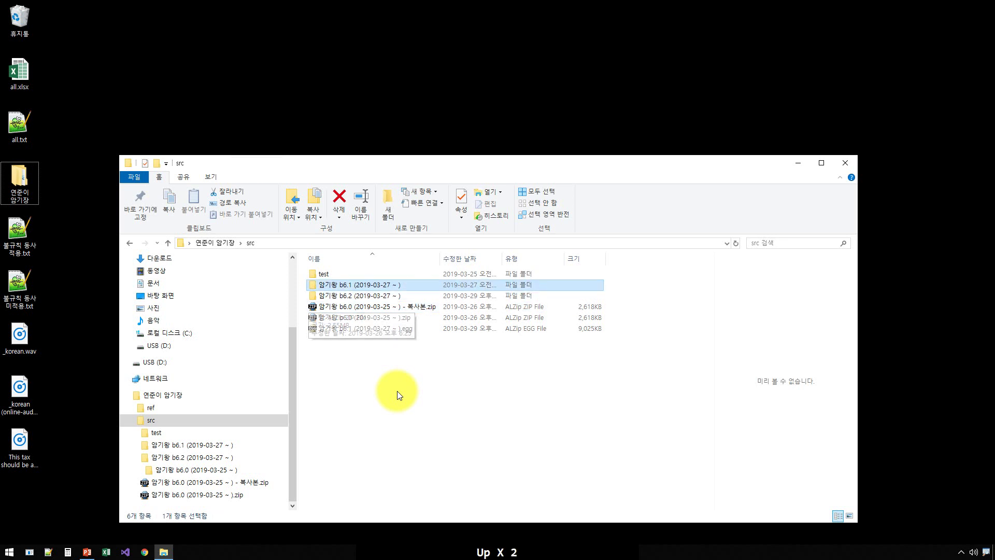
# In a new File Explorer window, open the test folder in Dropbox's Public > 공부한것 > 2019-02-10 project > src, and select 암기왕 b5.42 (2019.03.23 ~ )
pyautogui.press('super+e')
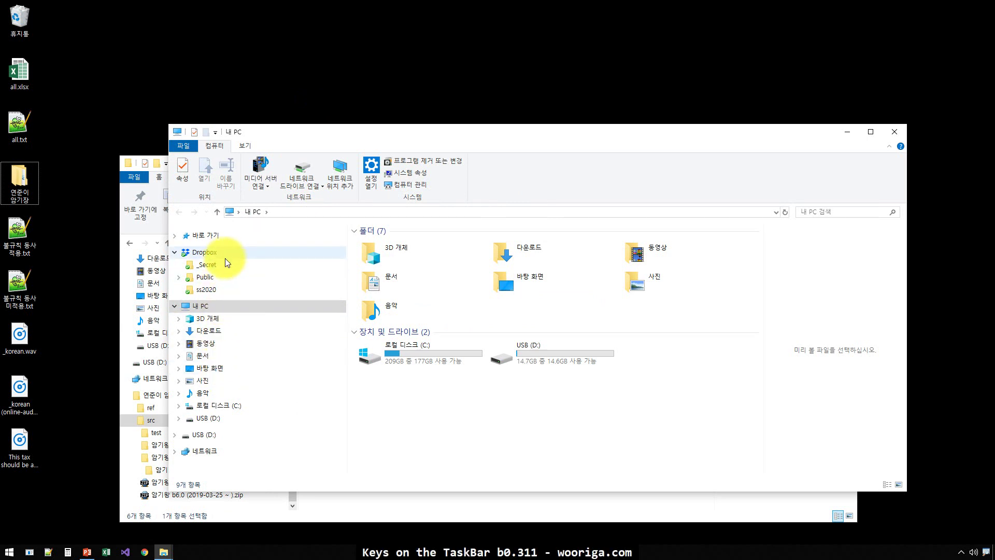
pyautogui.click(222, 281)
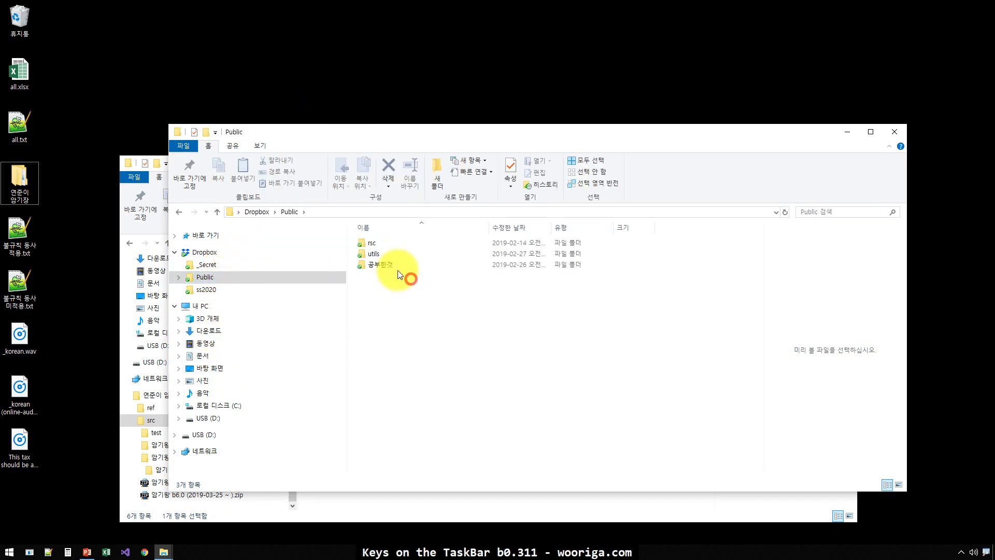
pyautogui.doubleClick(375, 264)
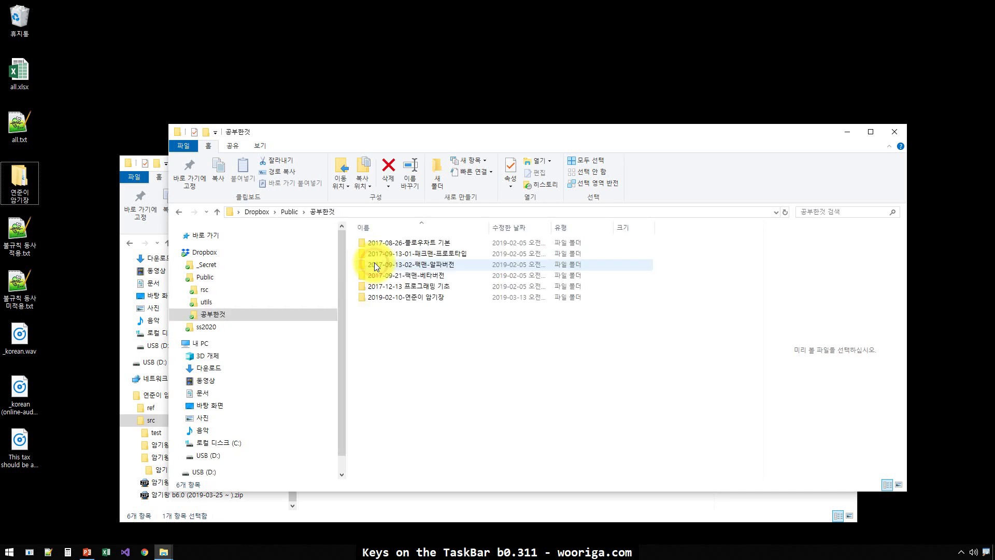
pyautogui.doubleClick(390, 300)
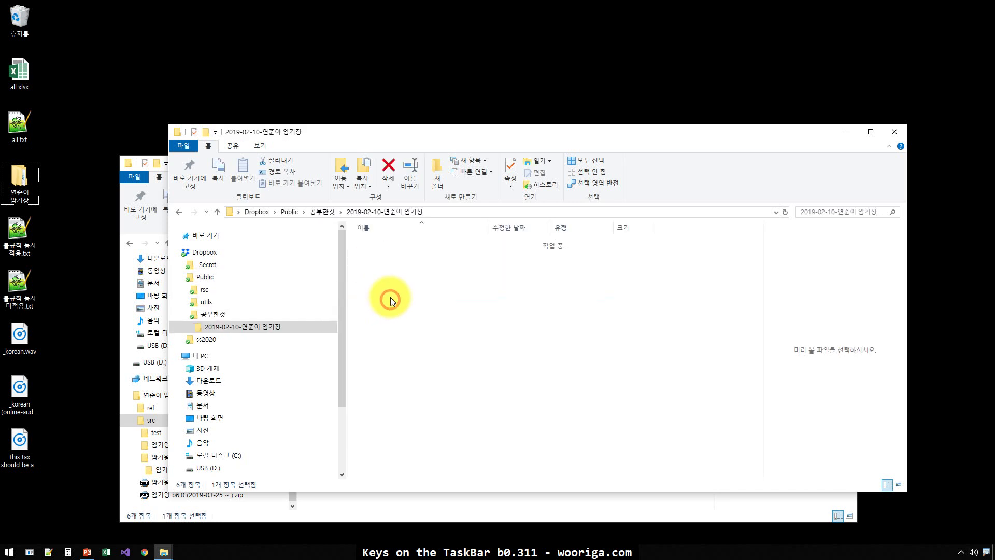
pyautogui.click(376, 252)
pyautogui.doubleClick(376, 250)
pyautogui.click(373, 244)
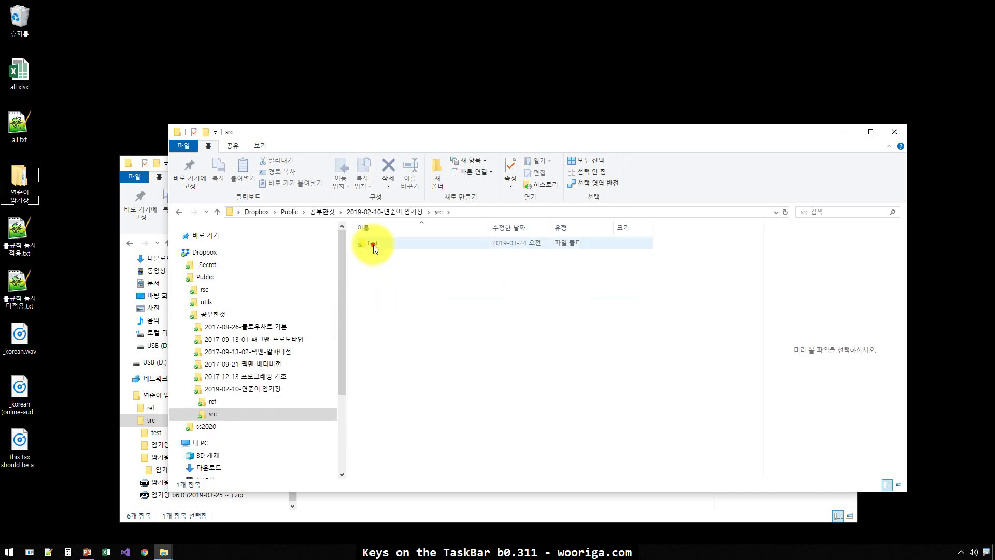
pyautogui.doubleClick(373, 245)
pyautogui.click(443, 241)
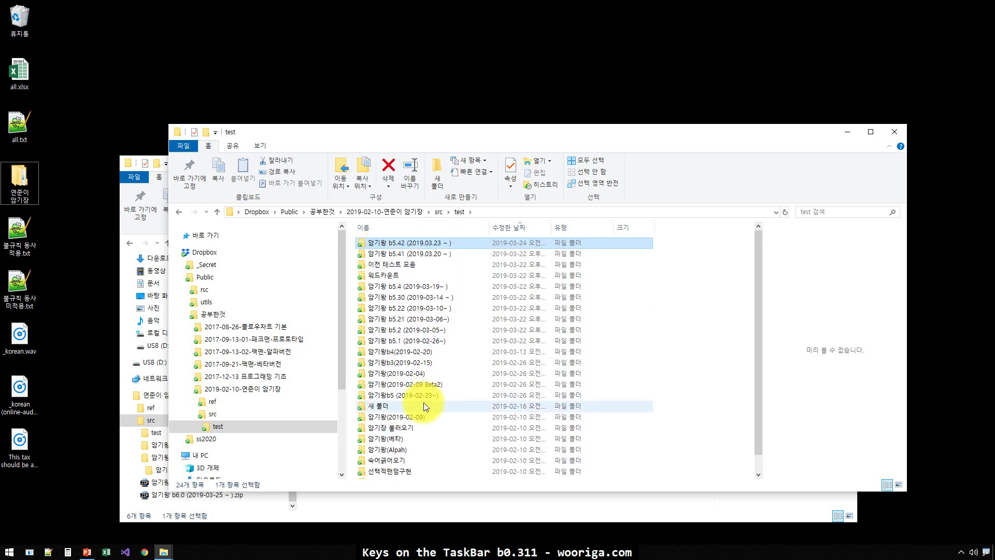
# Arrange both windows and copy the 암기왕 b6.1 (2019-03-27 ~ ) folder and 암기왕 b6.0 (2019-03-25 ~ ).zip from src into the Dropbox test folder
pyautogui.moveTo(402, 140); pyautogui.dragTo(689, 158)
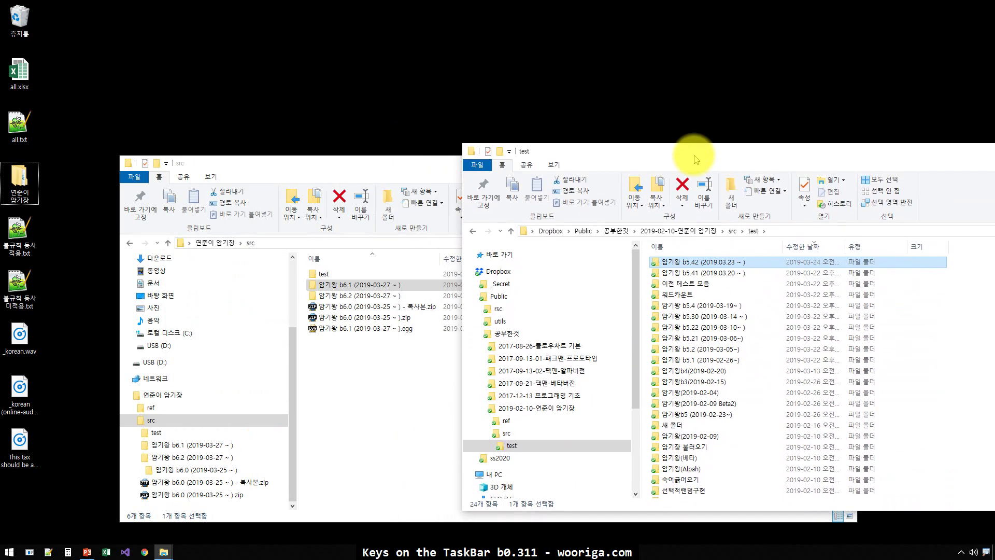
pyautogui.click(376, 317)
pyautogui.moveTo(561, 160); pyautogui.dragTo(426, 250)
pyautogui.keyDown('ctrl'); pyautogui.click(210, 373); pyautogui.keyUp('ctrl')
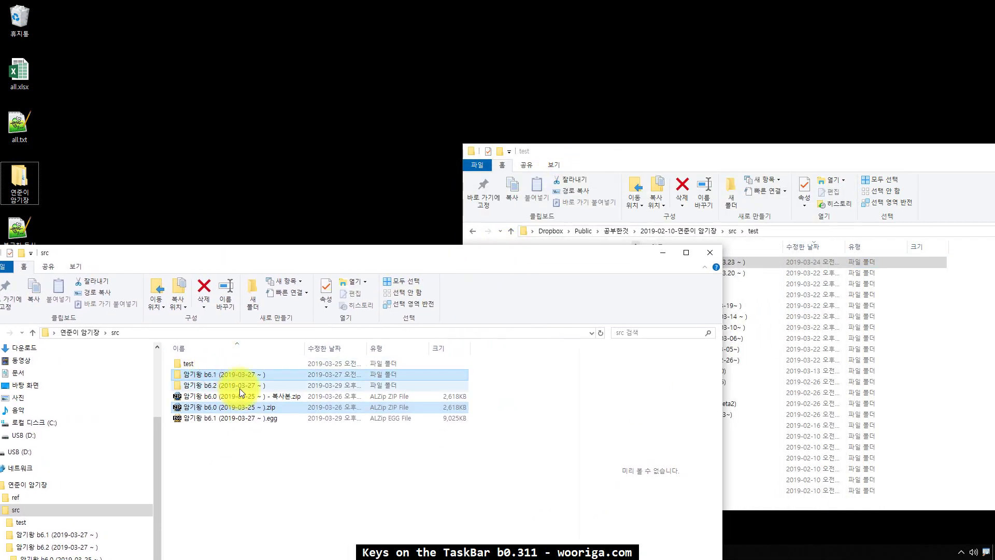
pyautogui.hotkey('ctrl', 'c')
pyautogui.moveTo(775, 152); pyautogui.dragTo(719, 121)
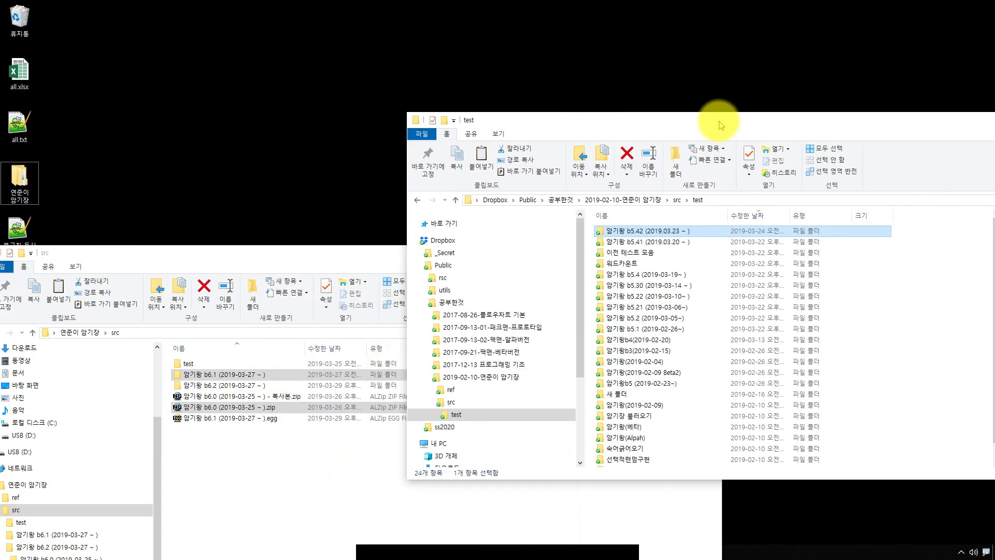
pyautogui.click(904, 334)
pyautogui.hotkey('ctrl', 'v')
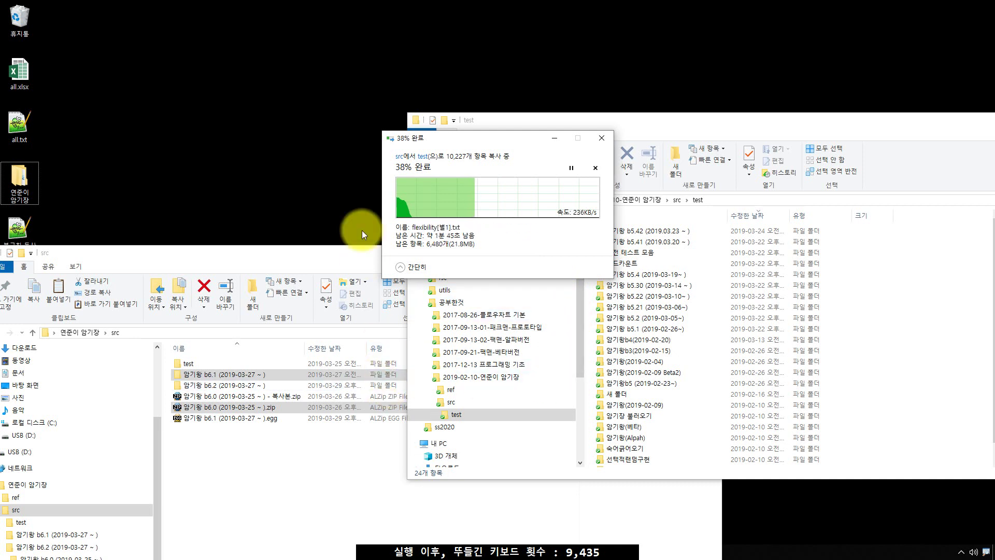
# Reposition the src window, switch to the PowerPoint presentation, and place the text cursor after 저장 on the 6.1 결론 slide
pyautogui.moveTo(328, 257); pyautogui.dragTo(483, 182)
pyautogui.click(93, 484)
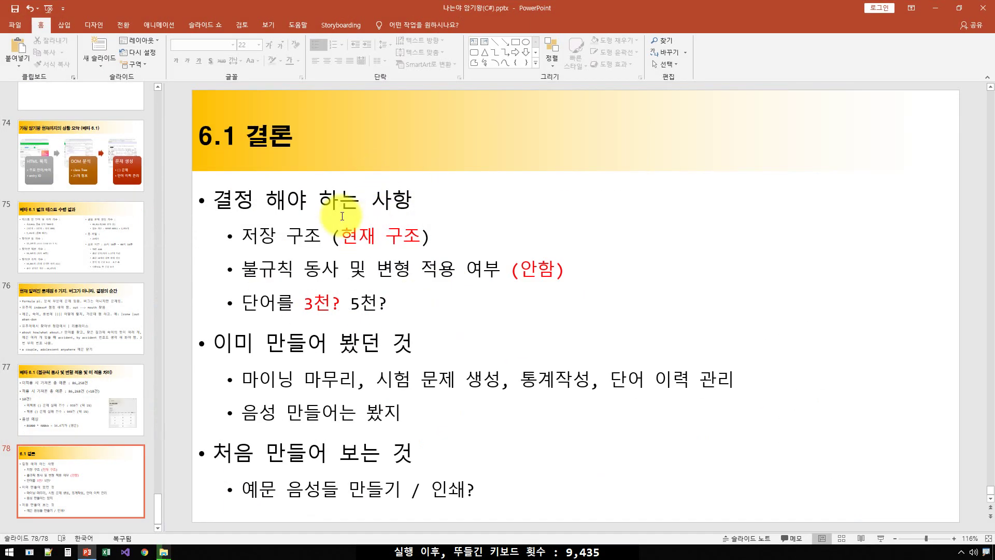
pyautogui.click(278, 231)
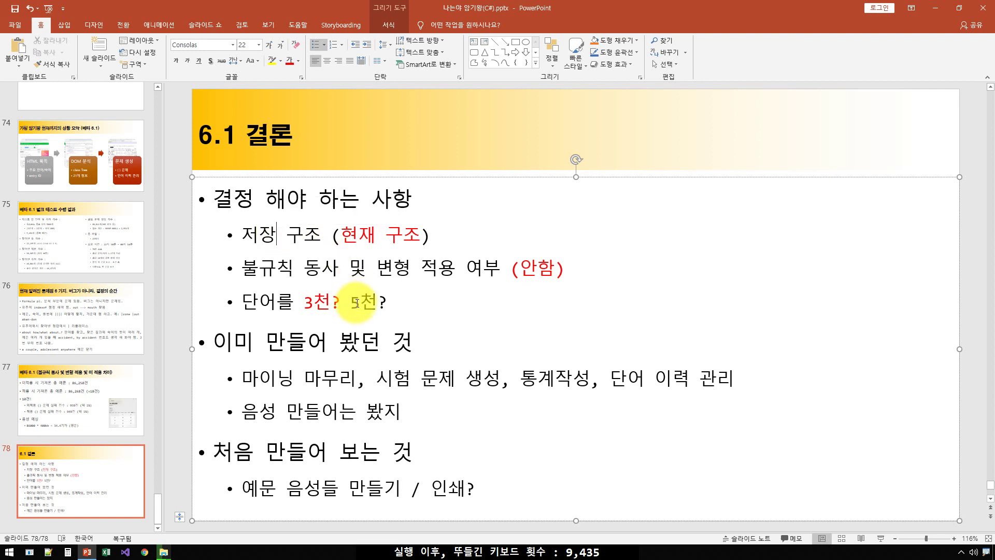